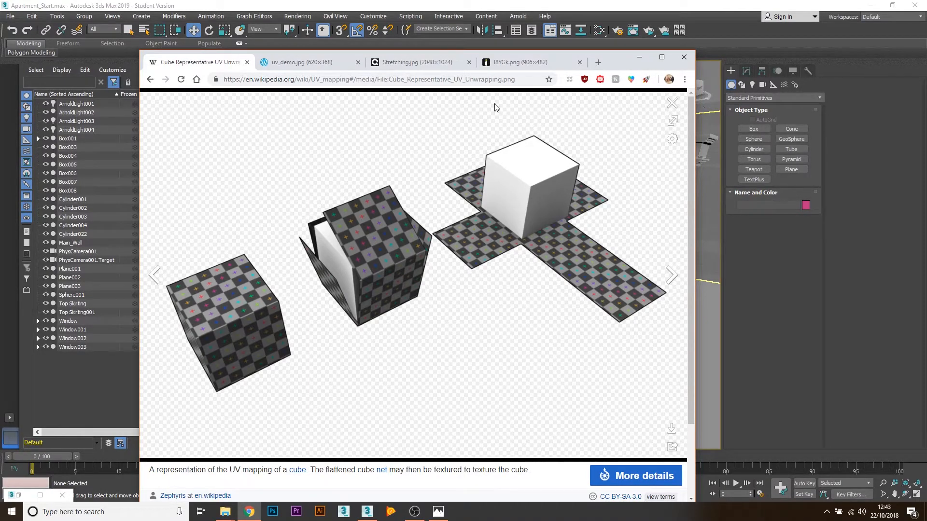
- Review the open UV mapping reference images of good and bad texture stretching, and return to the 3ds Max scene
{"action": "left_click_drag", "start_coordinate": [606, 66], "coordinate": [655, 46]}
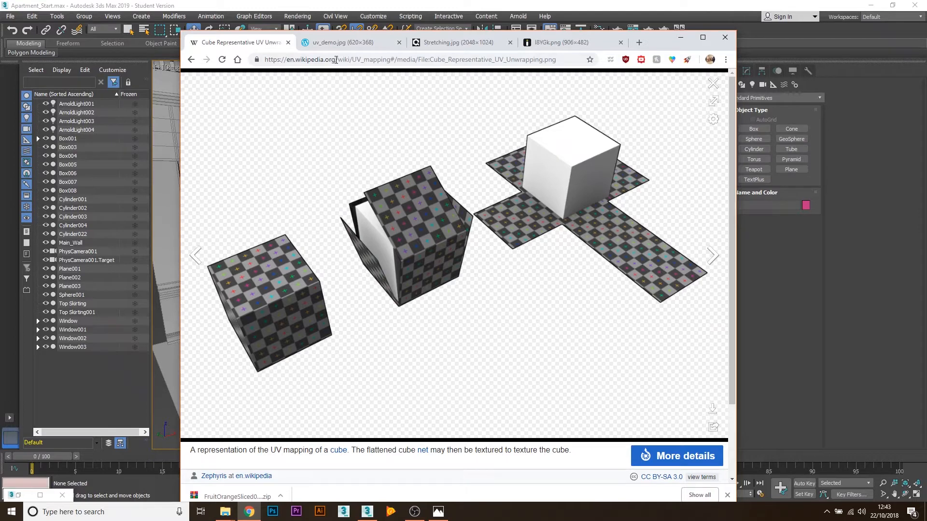
{"action": "left_click", "coordinate": [339, 42]}
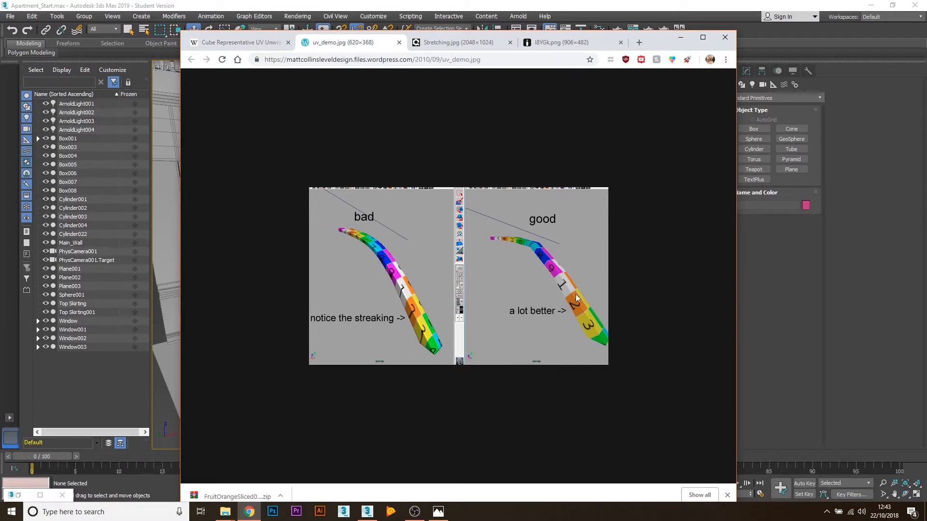
{"action": "left_click", "coordinate": [549, 44]}
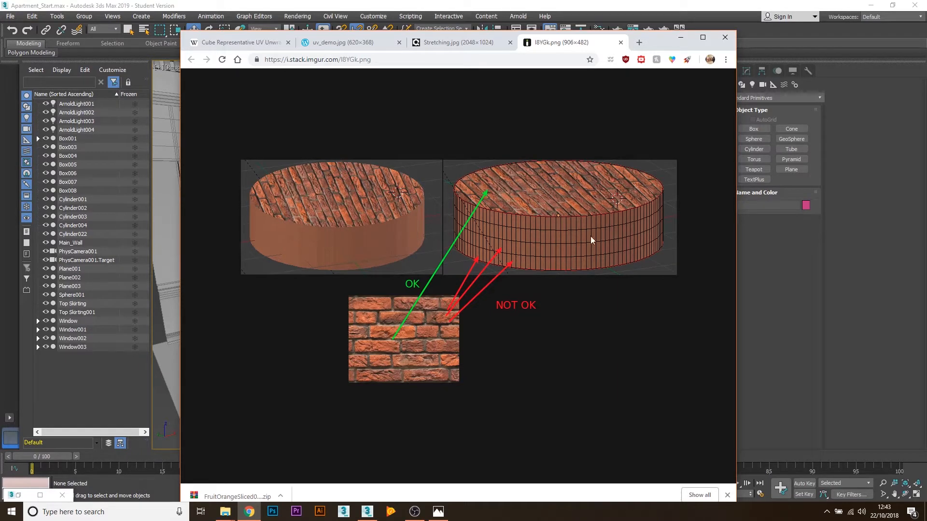
{"action": "key", "text": "ctrl+shift+Tab"}
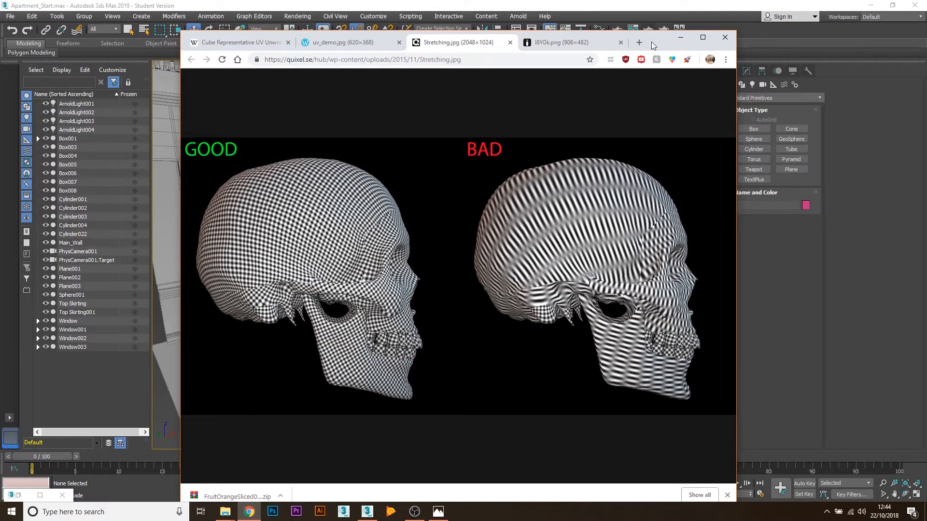
{"action": "left_click", "coordinate": [680, 38]}
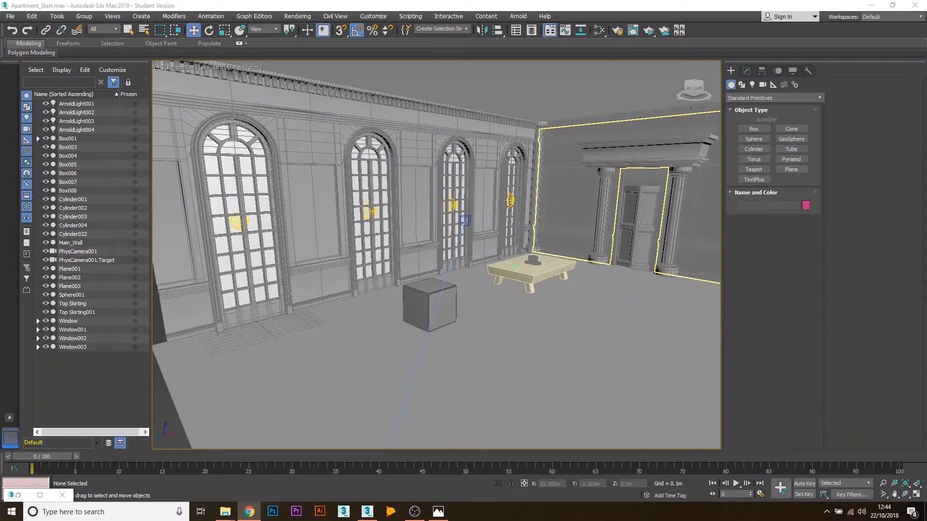
{"action": "left_click_drag", "start_coordinate": [926, 261], "coordinate": [547, 44]}
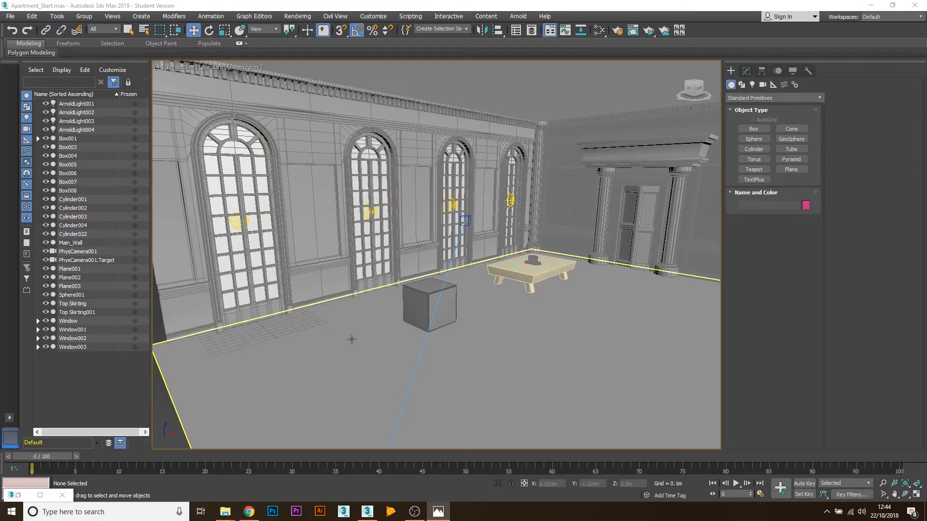
{"action": "mouse_move", "coordinate": [490, 241]}
{"action": "middle_mouse_down"}
{"action": "mouse_move", "coordinate": [454, 276]}
{"action": "mouse_move", "coordinate": [469, 260]}
{"action": "mouse_move", "coordinate": [455, 243]}
{"action": "mouse_move", "coordinate": [468, 239]}
{"action": "mouse_move", "coordinate": [484, 257]}
{"action": "middle_mouse_up"}
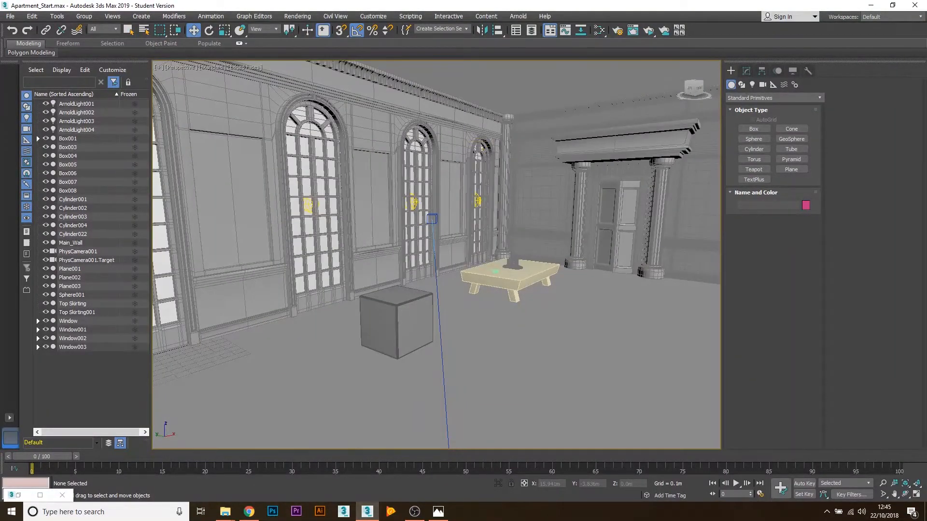
{"action": "left_click_drag", "start_coordinate": [926, 285], "coordinate": [926, 102]}
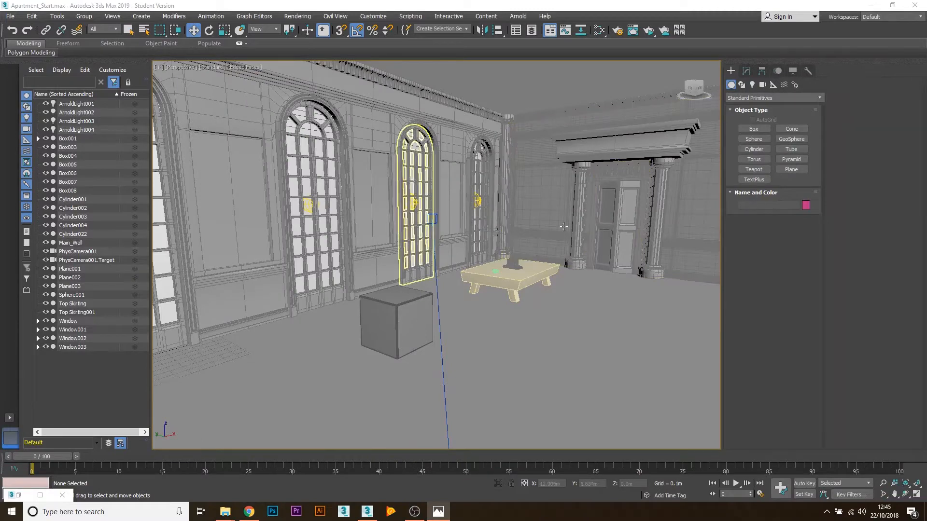
{"action": "middle_click_drag", "start_coordinate": [481, 290], "coordinate": [474, 292], "text": "alt"}
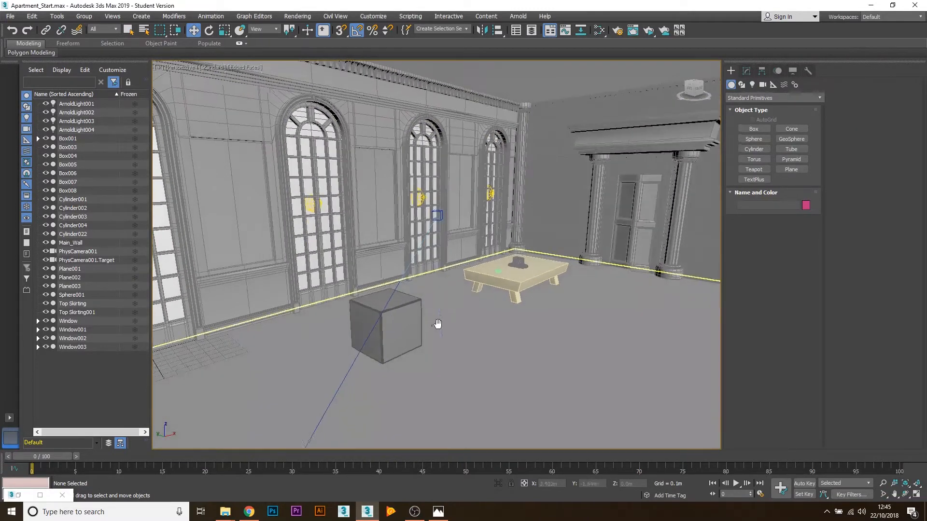
{"action": "middle_click_drag", "start_coordinate": [438, 324], "coordinate": [463, 321]}
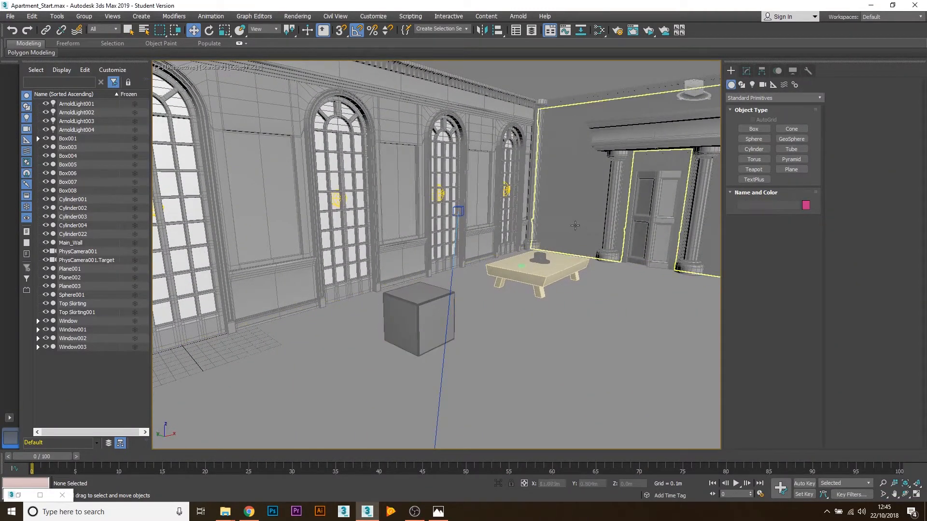
{"action": "middle_click_drag", "start_coordinate": [419, 267], "coordinate": [412, 267]}
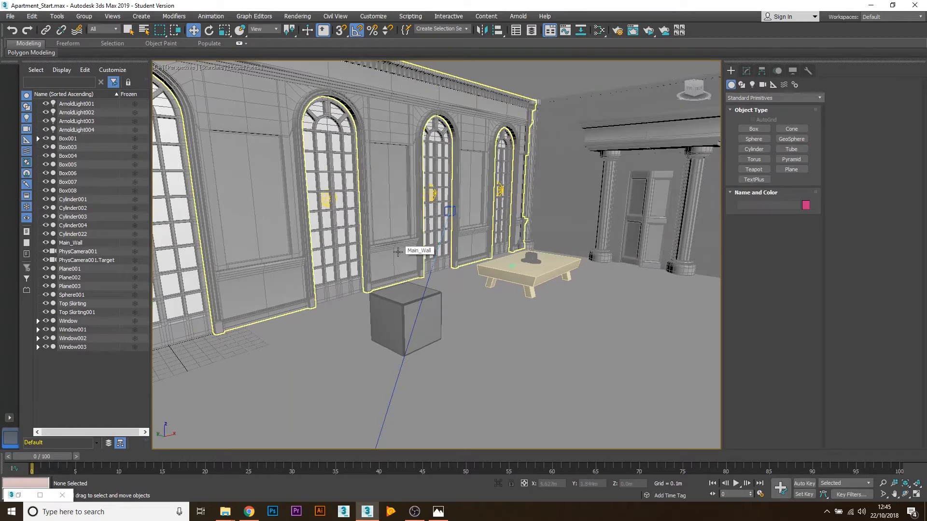
- Open the Slate Material Editor and add an Arnold Standard Surface material to the node view
{"action": "key", "text": "m"}
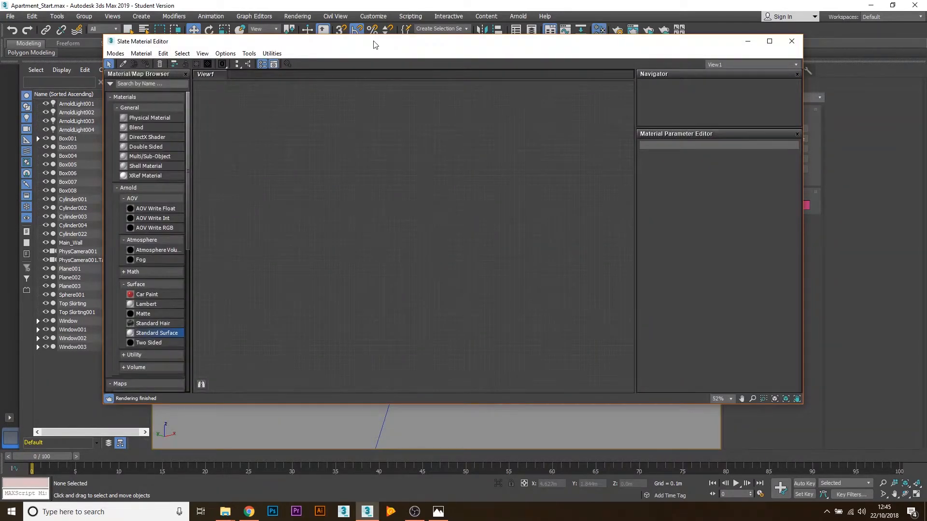
{"action": "left_click_drag", "start_coordinate": [375, 44], "coordinate": [466, 58]}
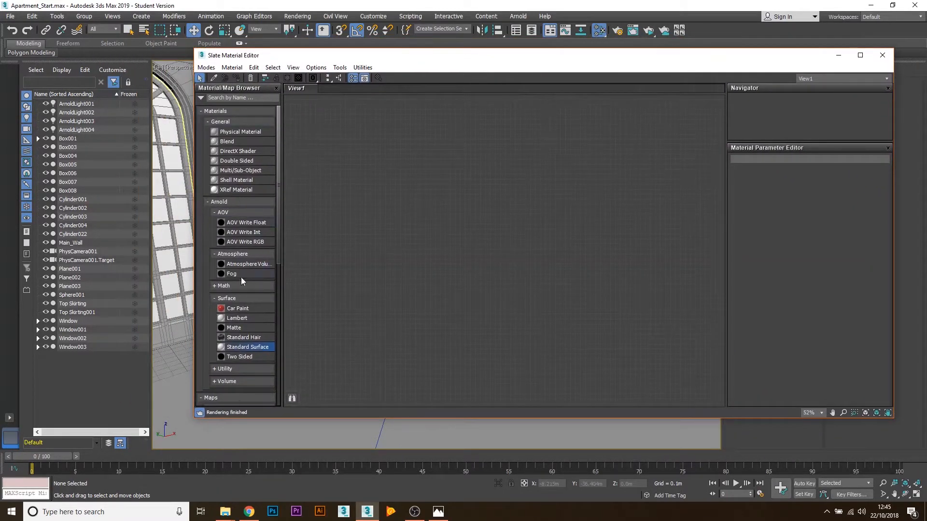
{"action": "left_click", "coordinate": [227, 203]}
{"action": "left_click", "coordinate": [226, 204]}
{"action": "left_click_drag", "start_coordinate": [383, 283], "coordinate": [463, 172]}
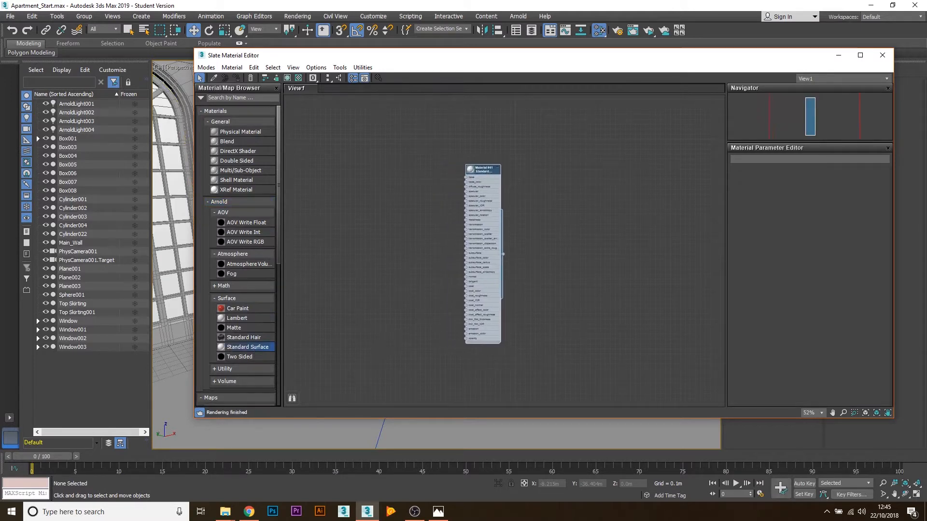
- Bring custom_uv_diag.png from the Week 5 folder in as a bitmap and connect it to the material's base_color, with its preview enlarged
{"action": "left_click_drag", "start_coordinate": [926, 309], "coordinate": [572, 208]}
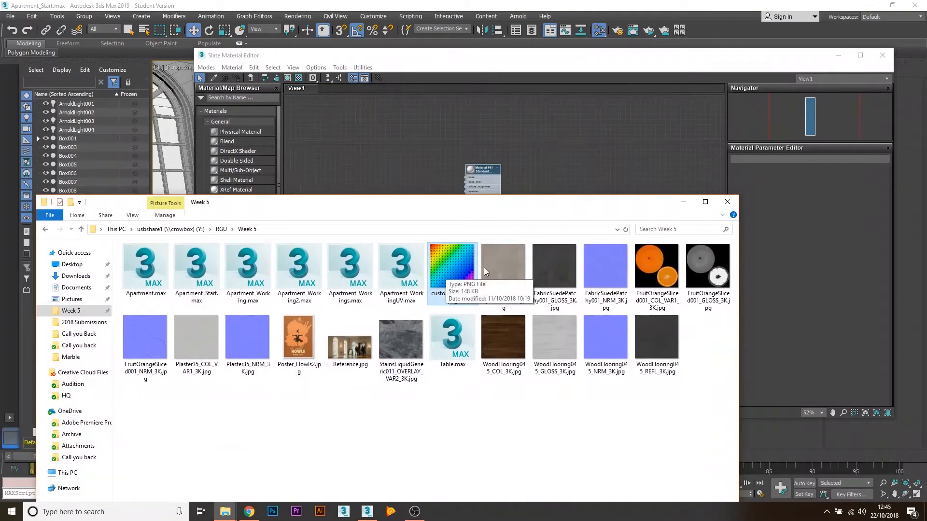
{"action": "left_click_drag", "start_coordinate": [464, 267], "coordinate": [423, 153]}
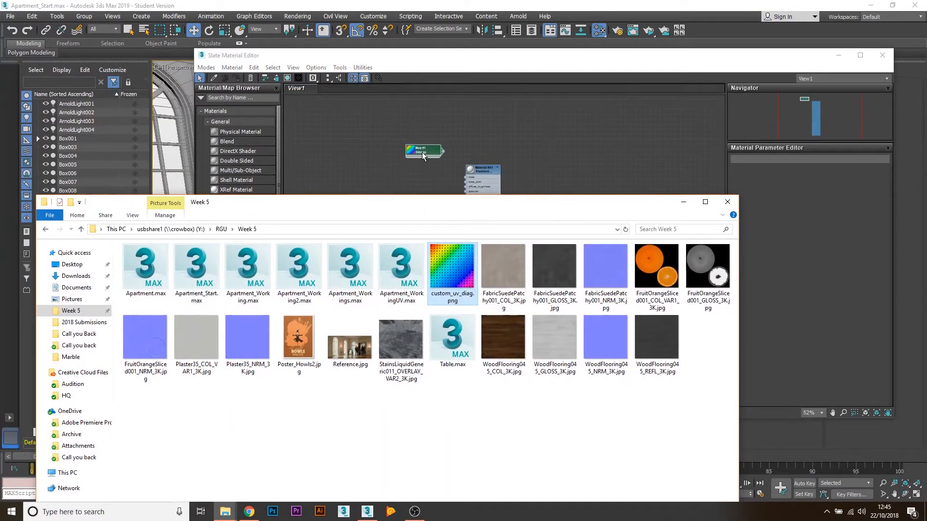
{"action": "left_click", "coordinate": [683, 202]}
{"action": "scroll", "coordinate": [425, 169], "scroll_direction": "up", "scroll_amount": 4}
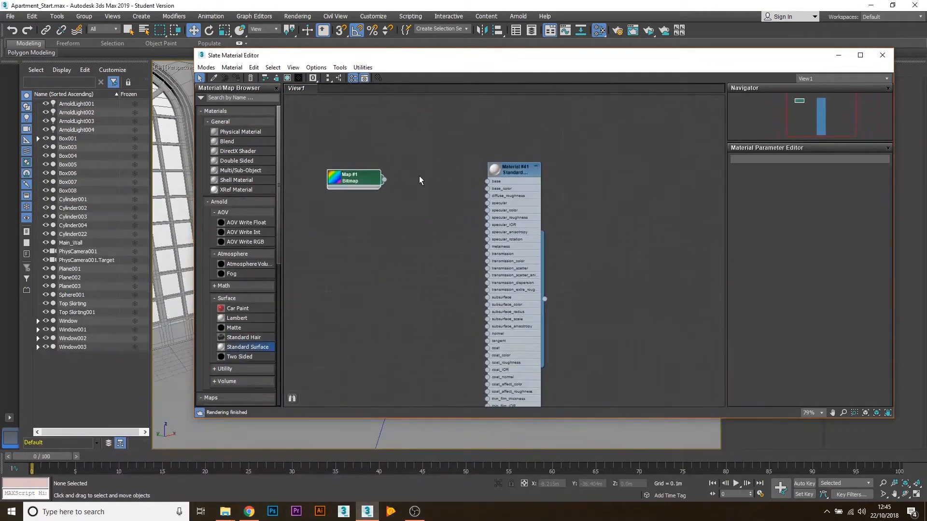
{"action": "scroll", "coordinate": [419, 181], "scroll_direction": "up", "scroll_amount": 1}
{"action": "left_click_drag", "start_coordinate": [431, 189], "coordinate": [479, 241]}
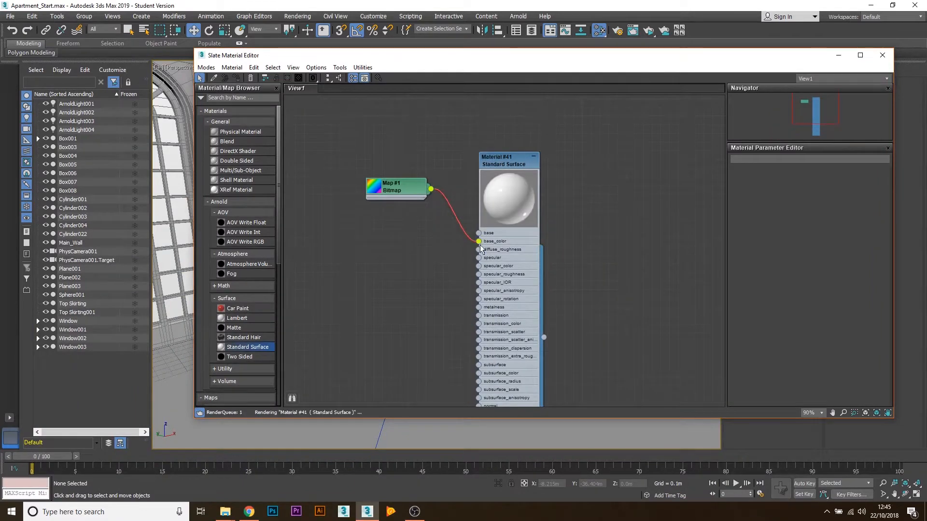
{"action": "left_click", "coordinate": [388, 195]}
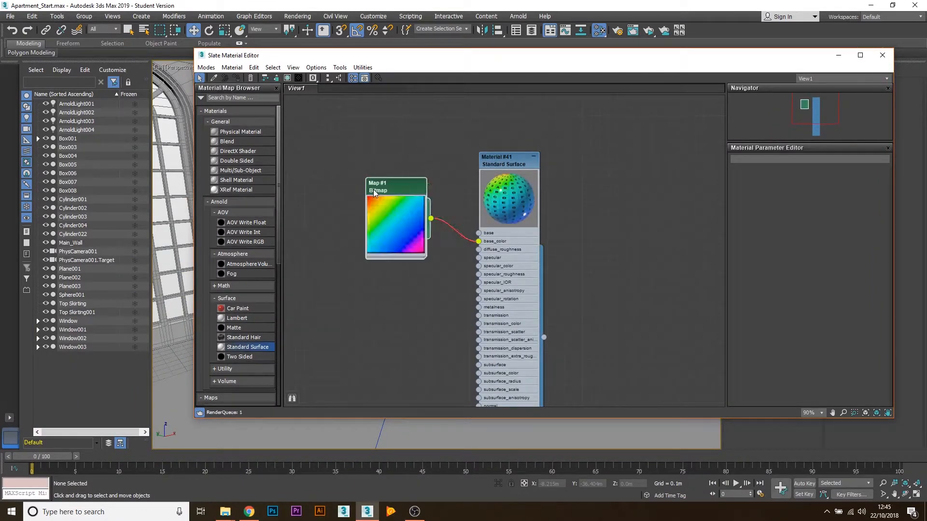
- Select the grey box on the floor near the table and hide all unselected objects
{"action": "left_click_drag", "start_coordinate": [462, 59], "coordinate": [129, 100]}
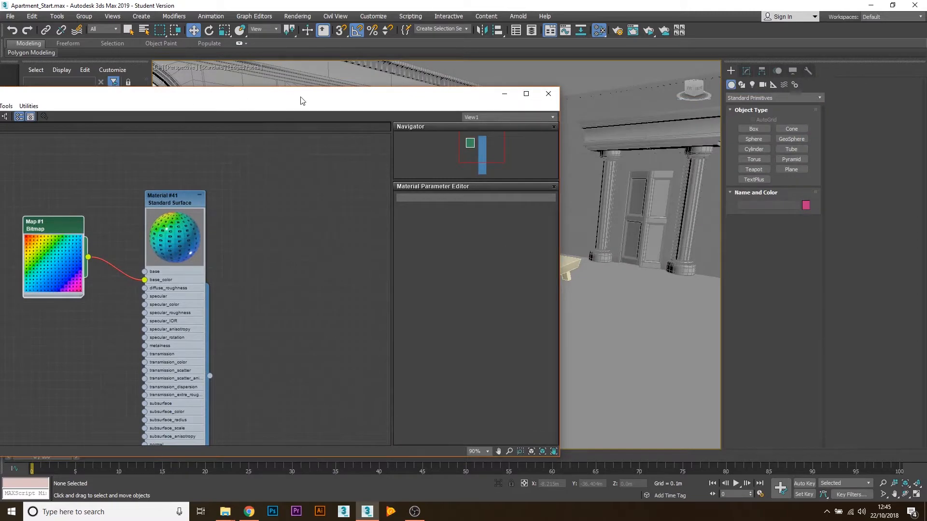
{"action": "left_click_drag", "start_coordinate": [301, 97], "coordinate": [395, 61]}
{"action": "left_click_drag", "start_coordinate": [653, 140], "coordinate": [478, 193]}
{"action": "middle_click_drag", "start_coordinate": [265, 186], "coordinate": [167, 172]}
{"action": "middle_click_drag", "start_coordinate": [533, 312], "coordinate": [571, 286]}
{"action": "scroll", "coordinate": [574, 308], "scroll_direction": "down", "scroll_amount": 2}
{"action": "scroll", "coordinate": [519, 292], "scroll_direction": "up", "scroll_amount": 4}
{"action": "left_click", "coordinate": [561, 274]}
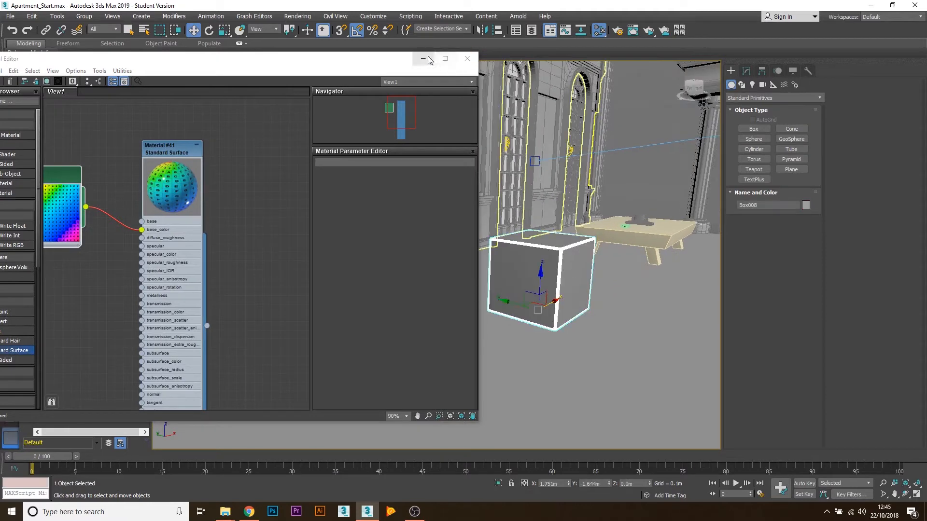
{"action": "left_click", "coordinate": [423, 59]}
{"action": "key", "text": "z"}
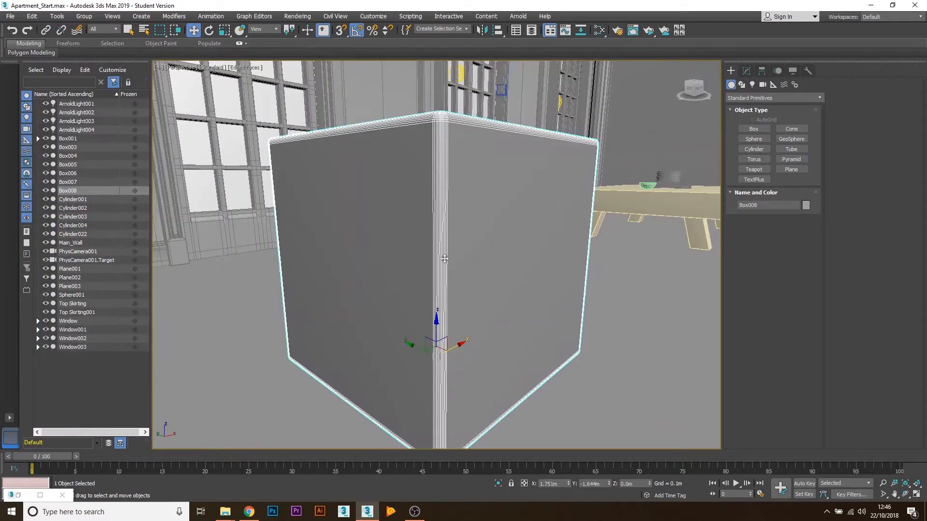
{"action": "middle_click_drag", "start_coordinate": [445, 259], "coordinate": [458, 244], "text": "alt"}
{"action": "right_click", "coordinate": [457, 244]}
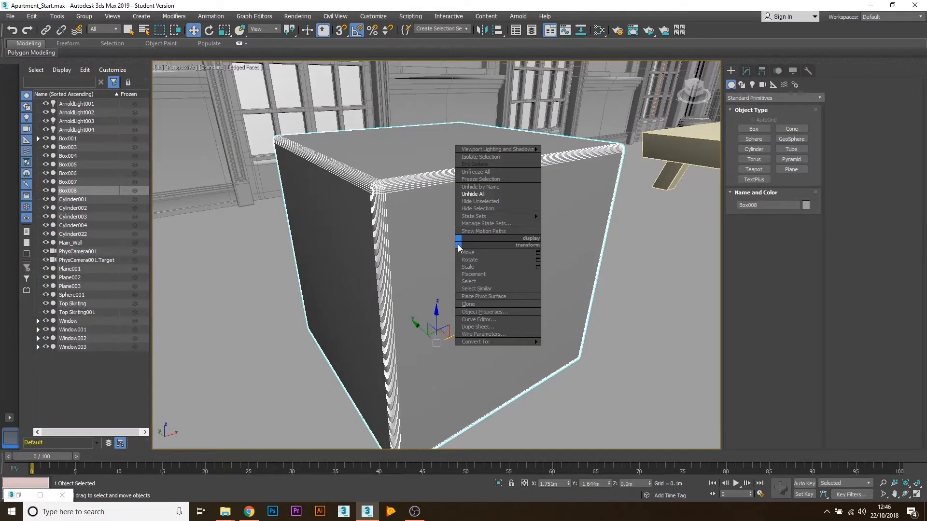
{"action": "left_click", "coordinate": [496, 199]}
{"action": "middle_click_drag", "start_coordinate": [494, 200], "coordinate": [447, 251], "text": "alt"}
- Assign the Standard Surface material to the box and show its custom_uv_diag.png bitmap shaded in the viewport
{"action": "key", "text": "m"}
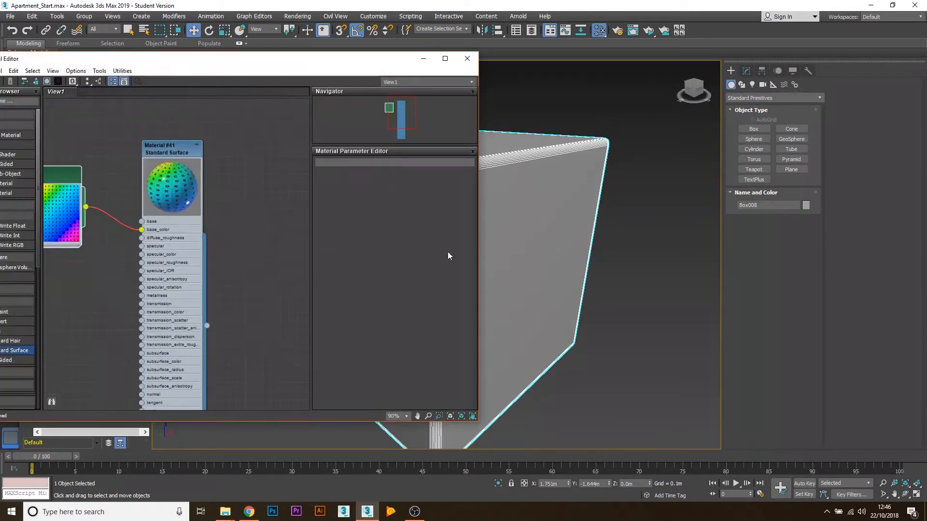
{"action": "left_click_drag", "start_coordinate": [207, 329], "coordinate": [502, 275]}
{"action": "left_click_drag", "start_coordinate": [299, 58], "coordinate": [378, 46]}
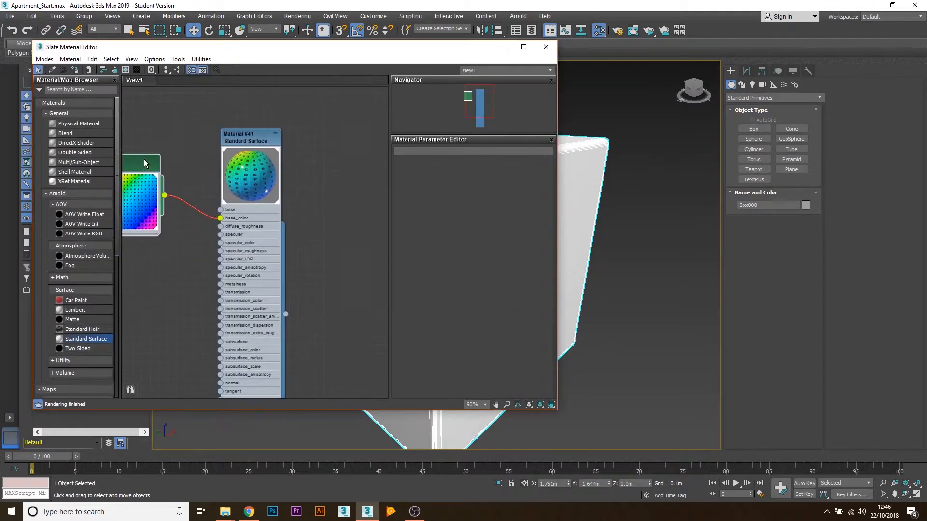
{"action": "left_click_drag", "start_coordinate": [145, 164], "coordinate": [172, 155]}
{"action": "double_click", "coordinate": [173, 156]}
{"action": "left_click", "coordinate": [128, 70]}
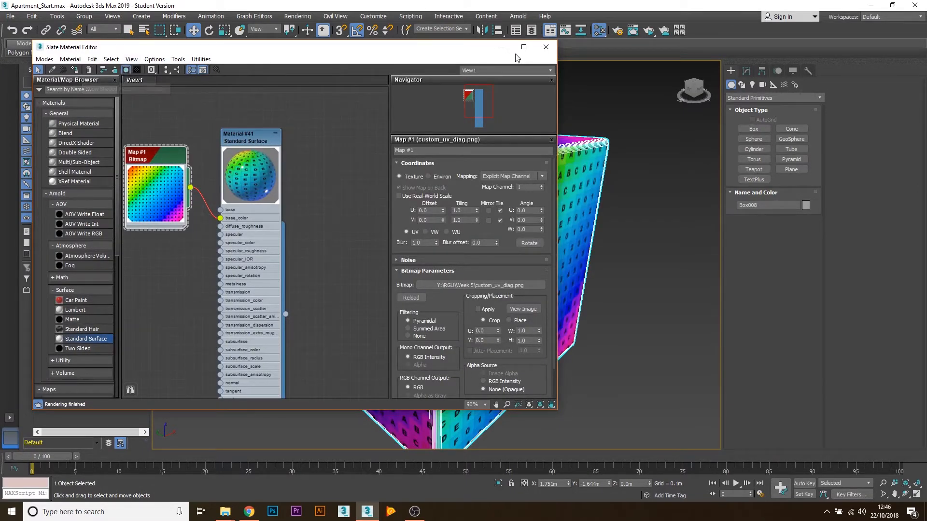
{"action": "left_click", "coordinate": [501, 47]}
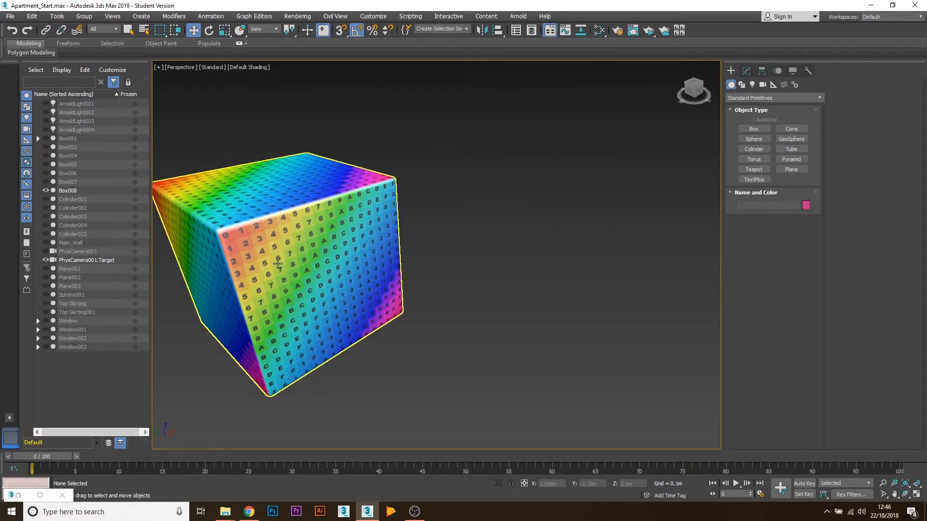
- Add an Unwrap UVW modifier on top of the box's Chamfer modifier
{"action": "middle_click_drag", "start_coordinate": [277, 263], "coordinate": [400, 227]}
{"action": "scroll", "coordinate": [400, 228], "scroll_direction": "up", "scroll_amount": 3}
{"action": "scroll", "coordinate": [367, 253], "scroll_direction": "down", "scroll_amount": 1}
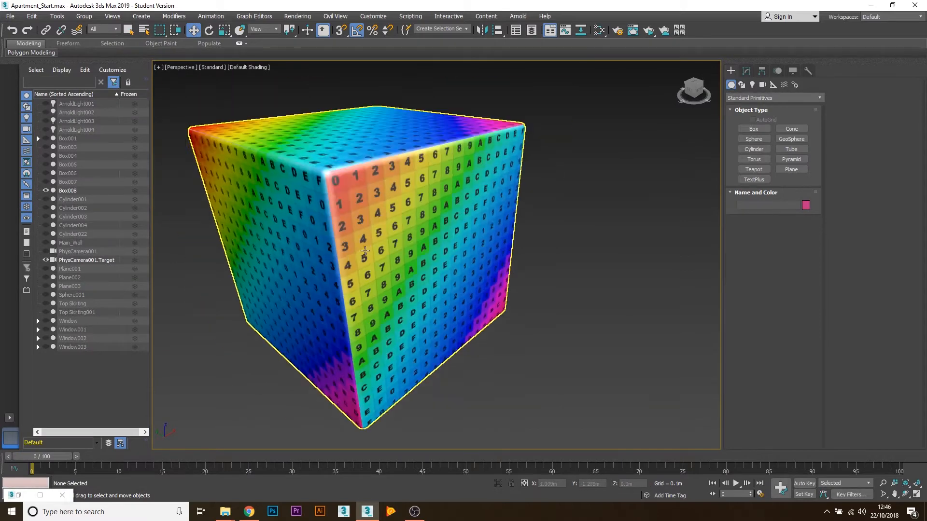
{"action": "middle_click_drag", "start_coordinate": [348, 254], "coordinate": [415, 262]}
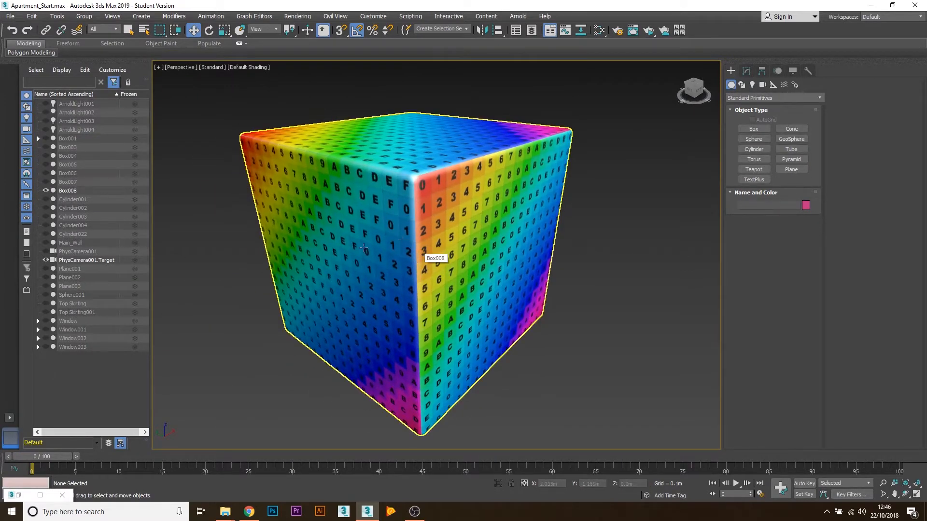
{"action": "left_click", "coordinate": [312, 211]}
{"action": "left_click", "coordinate": [221, 192]}
{"action": "left_click", "coordinate": [370, 217]}
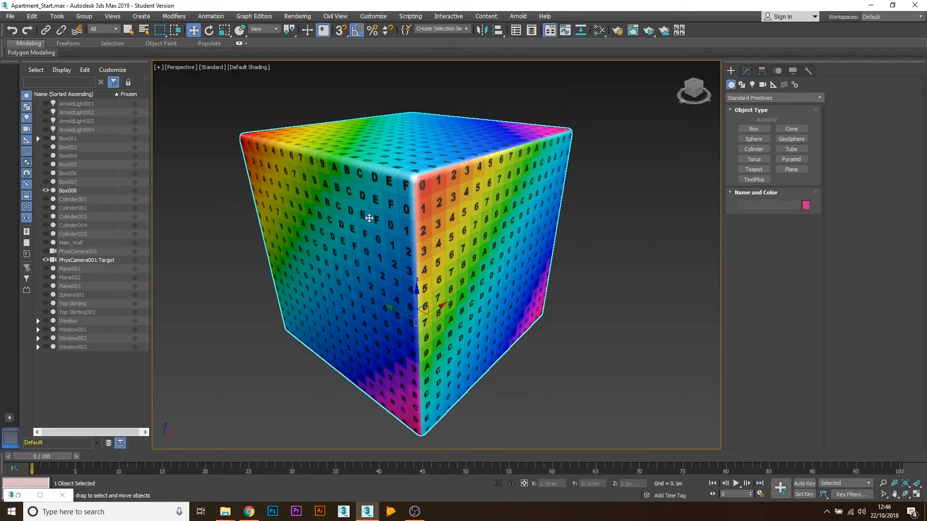
{"action": "left_click", "coordinate": [746, 71]}
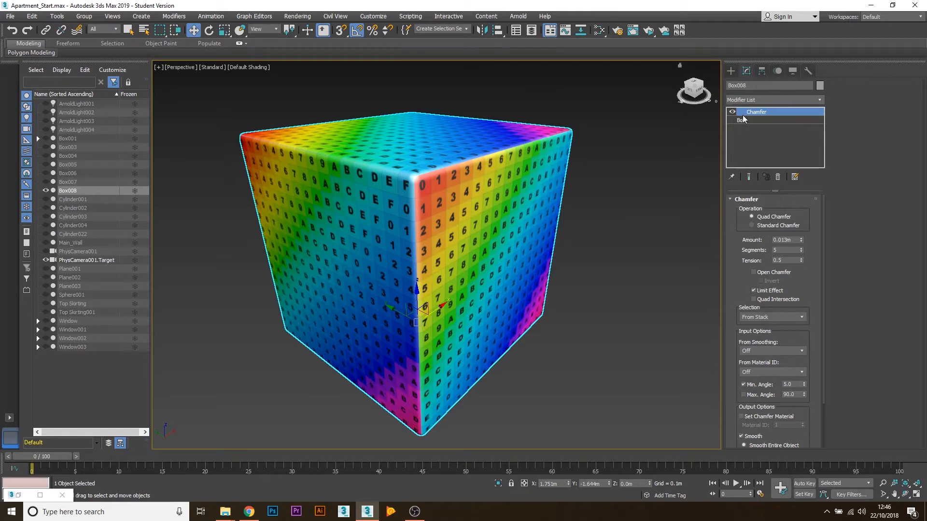
{"action": "left_click", "coordinate": [751, 99]}
{"action": "key", "text": "u"}
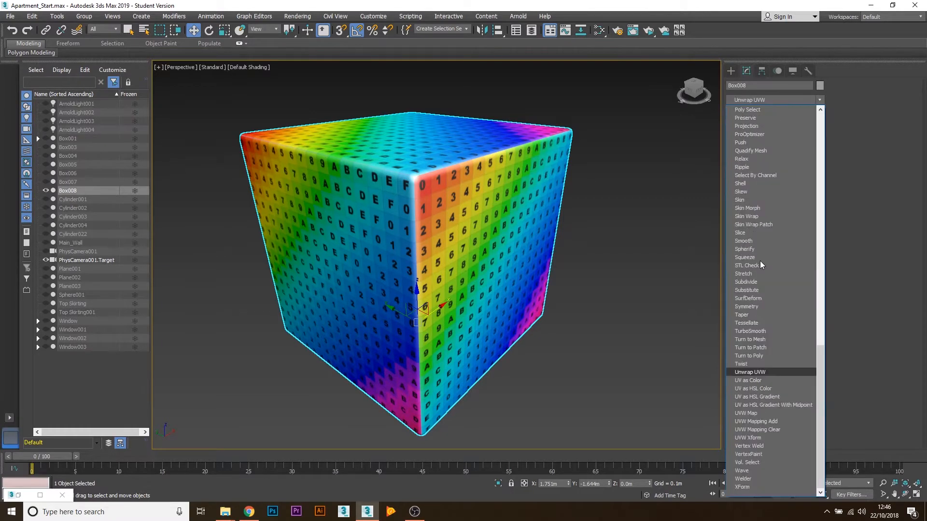
{"action": "left_click", "coordinate": [755, 372]}
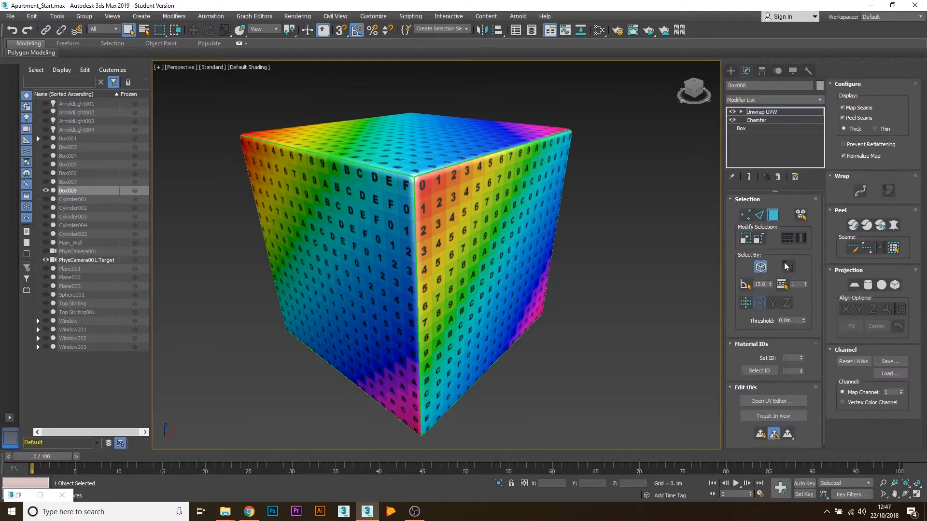
- Open the UV editor for the box and check its stacked faces by selecting and clearing their UV polygons
{"action": "left_click", "coordinate": [765, 401]}
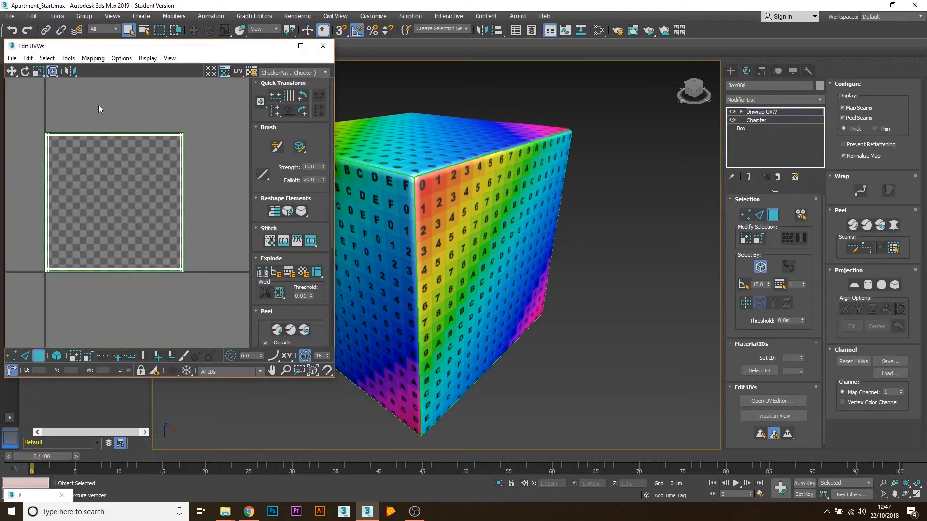
{"action": "left_click_drag", "start_coordinate": [51, 171], "coordinate": [188, 300]}
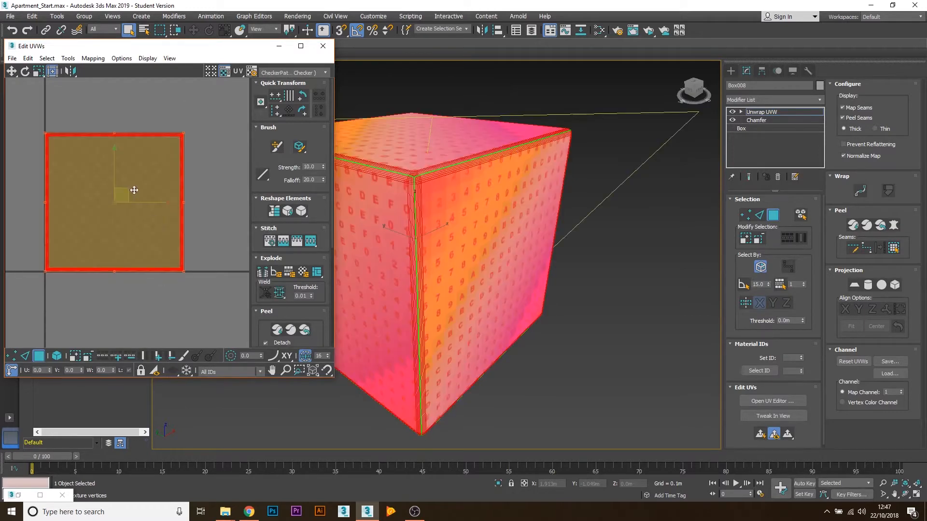
{"action": "left_click", "coordinate": [154, 194]}
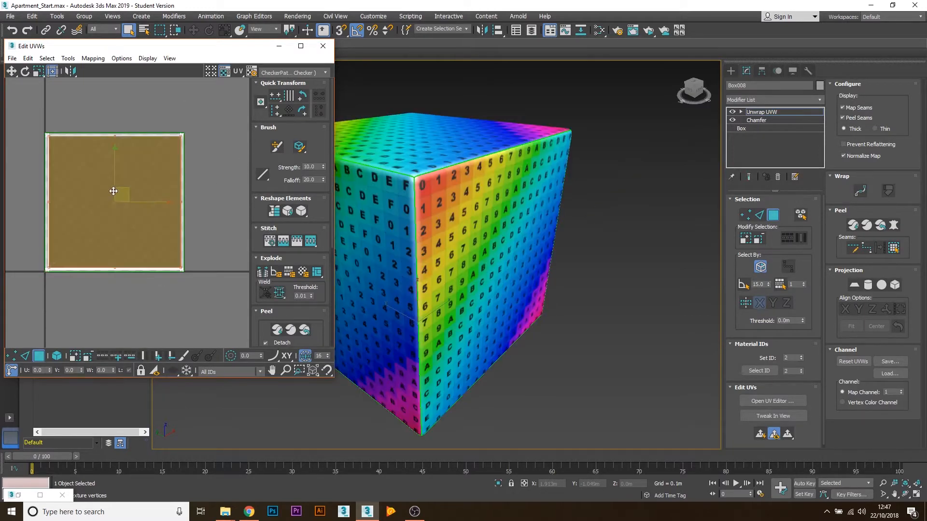
{"action": "key", "text": "ctrl+a"}
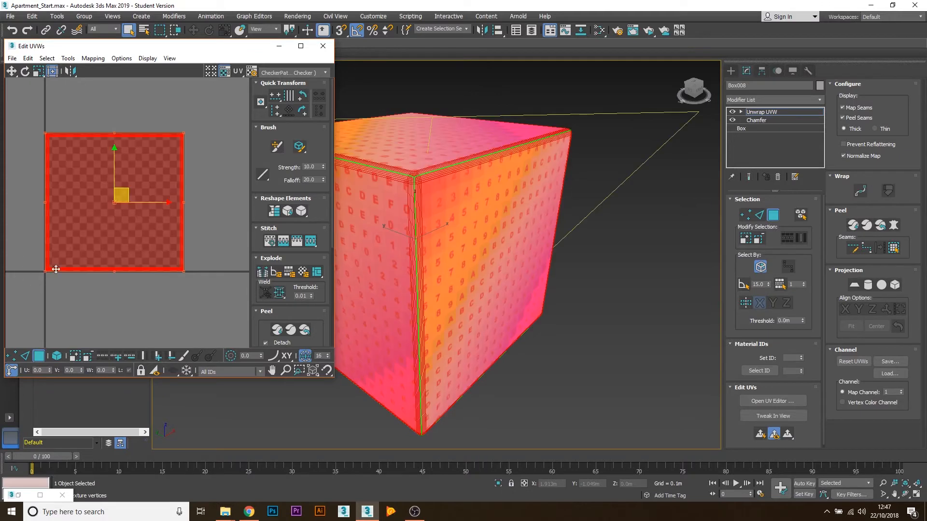
{"action": "left_click", "coordinate": [201, 102]}
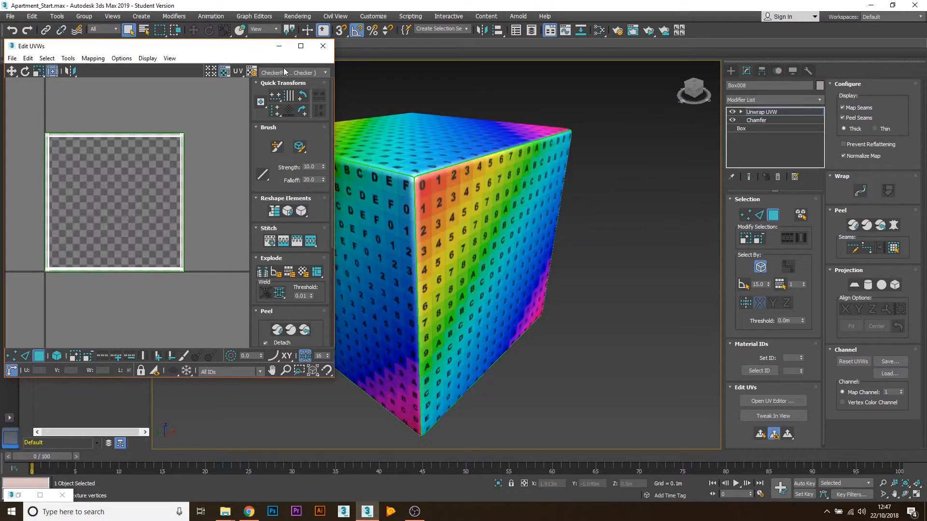
- Show the custom_uv_diag.png map as the UV editor's background and select the face lying over it
{"action": "left_click", "coordinate": [302, 73]}
{"action": "left_click", "coordinate": [304, 73]}
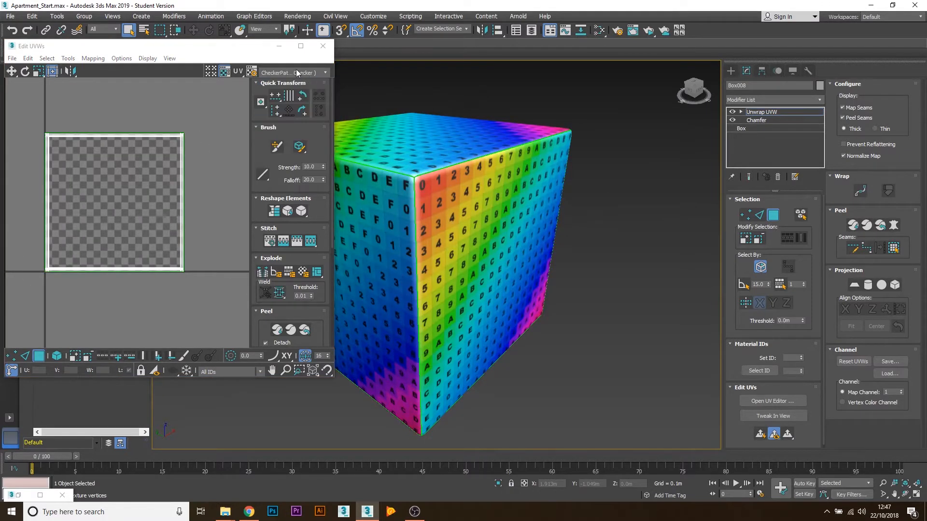
{"action": "left_click", "coordinate": [297, 70]}
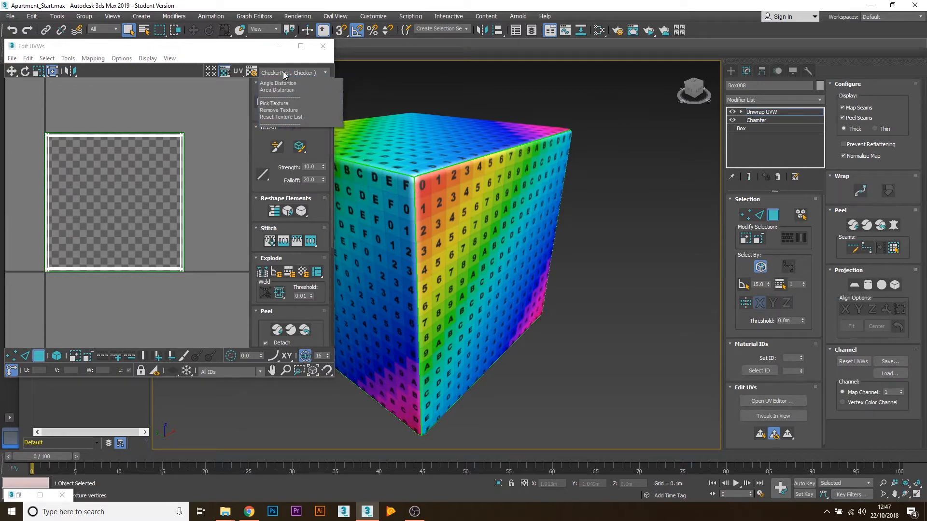
{"action": "left_click", "coordinate": [294, 95]}
{"action": "left_click", "coordinate": [143, 189]}
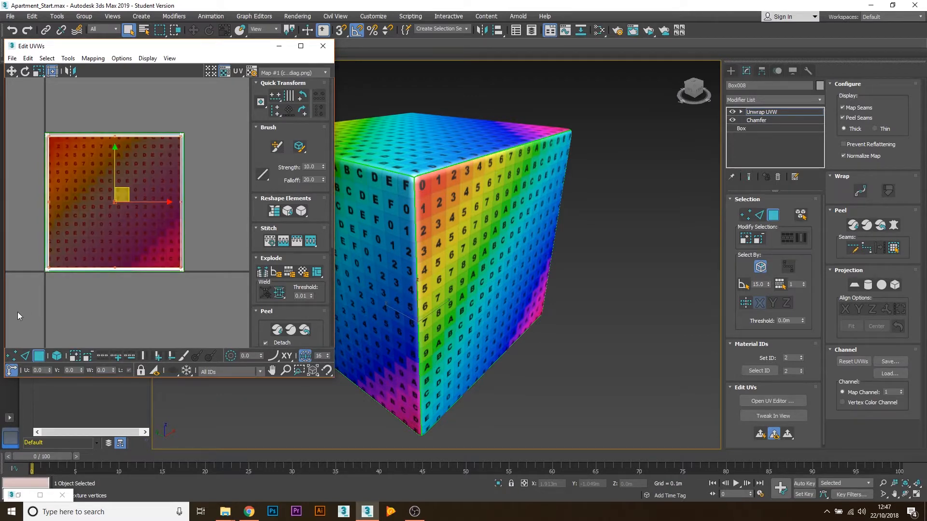
- Try shifting all the box's UVs diagonally off the texture tile, and undo the move
{"action": "left_click_drag", "start_coordinate": [17, 311], "coordinate": [197, 120]}
{"action": "mouse_move", "coordinate": [178, 46]}
{"action": "left_mouse_down"}
{"action": "mouse_move", "coordinate": [222, 47]}
{"action": "mouse_move", "coordinate": [195, 41]}
{"action": "left_mouse_up"}
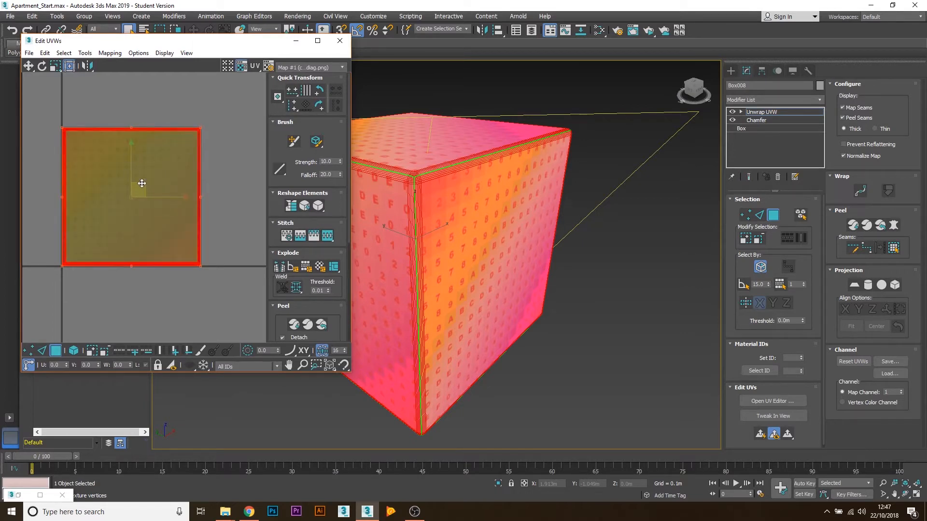
{"action": "left_click_drag", "start_coordinate": [142, 183], "coordinate": [155, 209]}
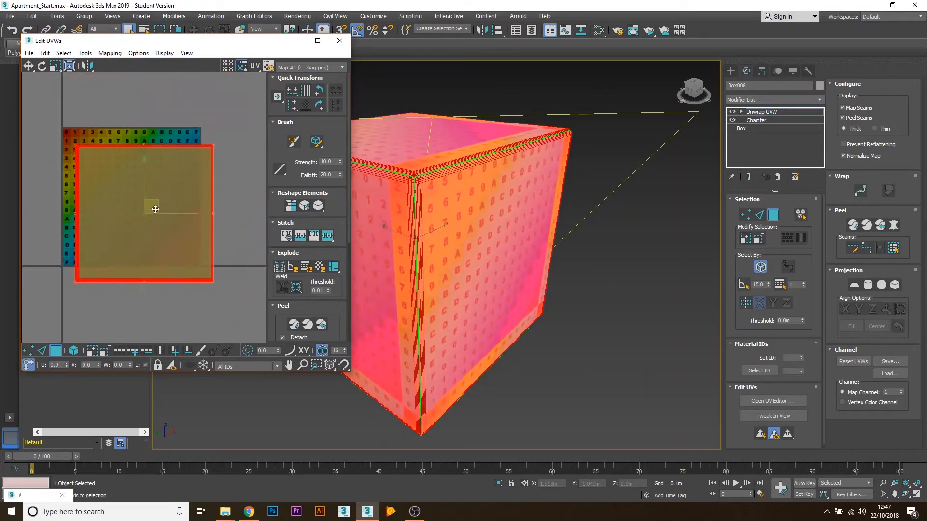
{"action": "key", "text": "ctrl+z"}
{"action": "left_click", "coordinate": [64, 293]}
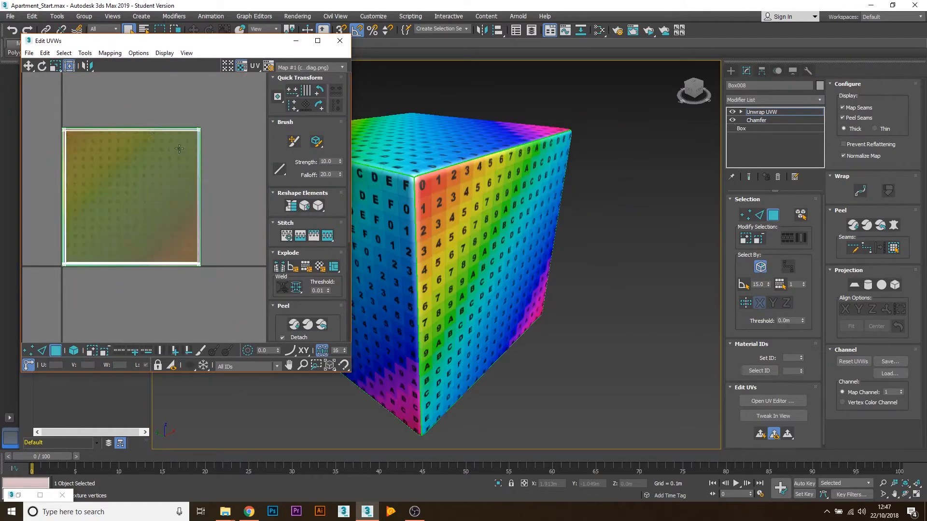
- Try scaling all the box's UVs up to about five texture tiles wide and inspect the repeated pattern on the box
{"action": "left_click_drag", "start_coordinate": [156, 178], "coordinate": [216, 118]}
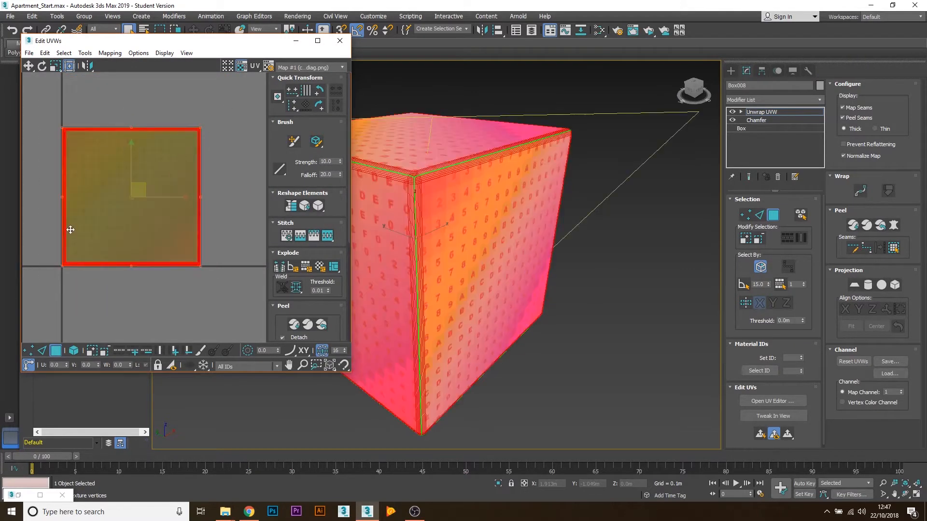
{"action": "scroll", "coordinate": [72, 237], "scroll_direction": "down", "scroll_amount": 2}
{"action": "scroll", "coordinate": [137, 212], "scroll_direction": "up", "scroll_amount": 1}
{"action": "middle_click_drag", "start_coordinate": [101, 228], "coordinate": [97, 276]}
{"action": "scroll", "coordinate": [69, 291], "scroll_direction": "down", "scroll_amount": 1}
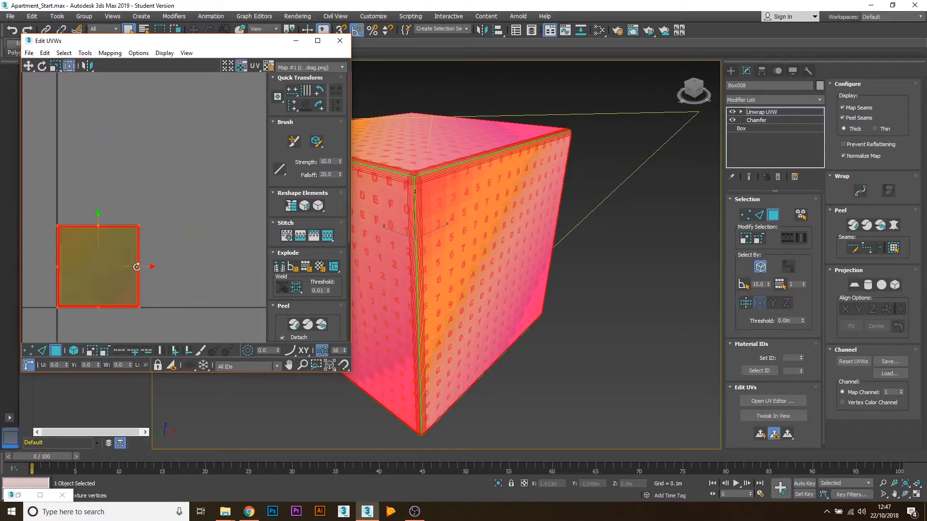
{"action": "scroll", "coordinate": [193, 213], "scroll_direction": "down", "scroll_amount": 2}
{"action": "middle_click_drag", "start_coordinate": [216, 203], "coordinate": [153, 271]}
{"action": "scroll", "coordinate": [144, 231], "scroll_direction": "down", "scroll_amount": 1}
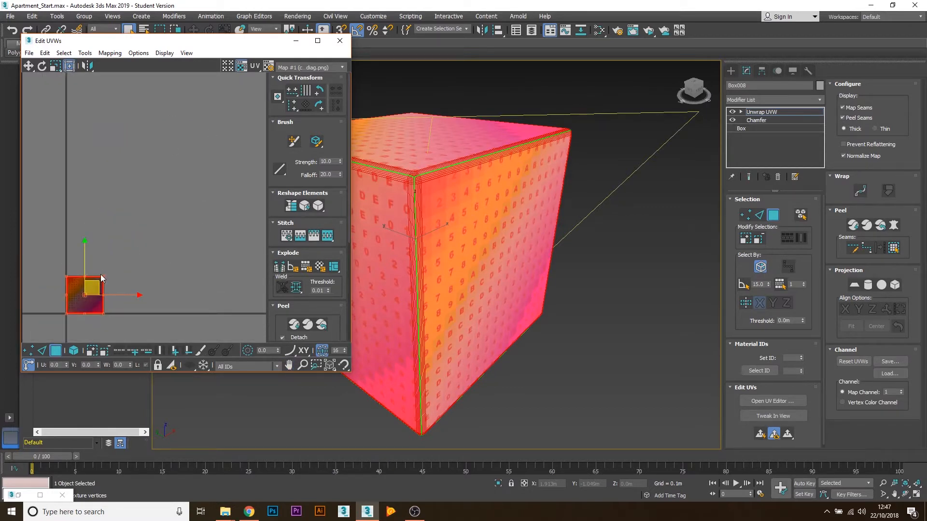
{"action": "left_click_drag", "start_coordinate": [103, 276], "coordinate": [251, 275]}
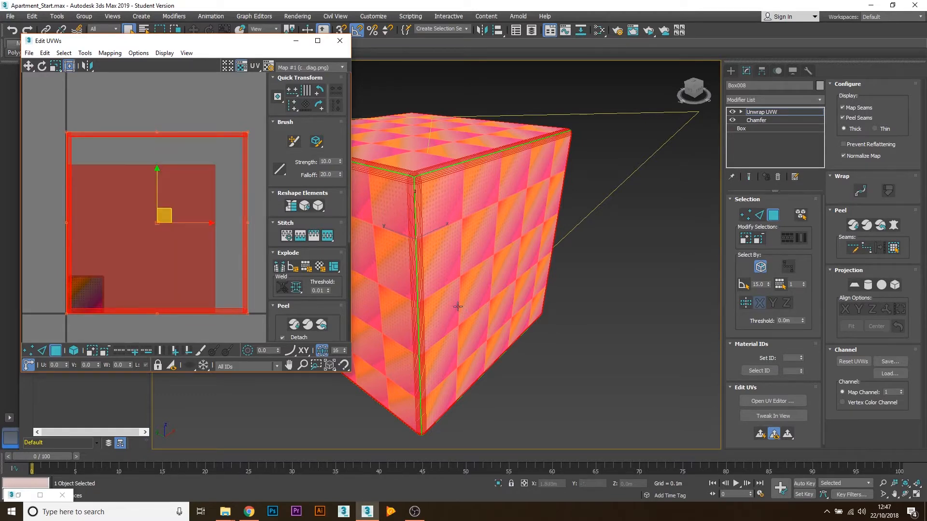
{"action": "middle_click_drag", "start_coordinate": [479, 235], "coordinate": [440, 224], "text": "alt"}
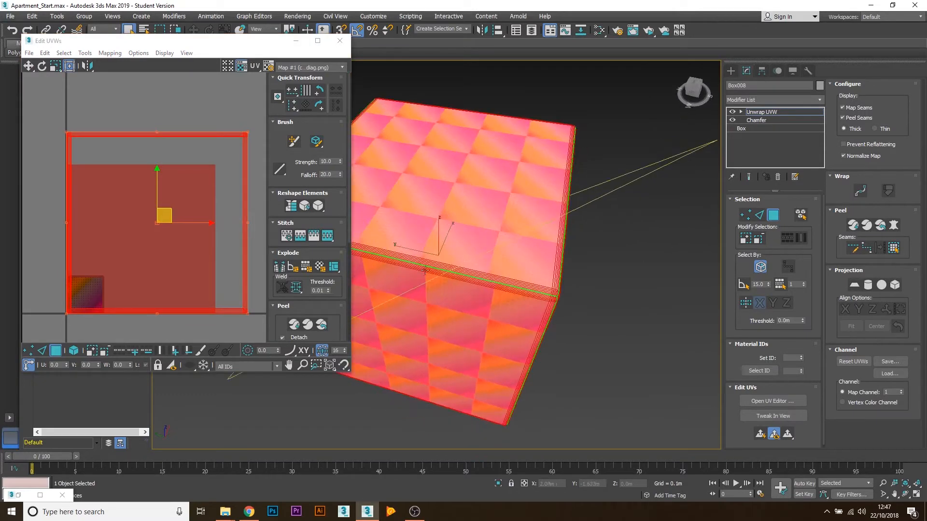
- Switch to the Week 5 folder and view the FabricSuedePatchy001_COL_3K.jpg texture as a tiling example
{"action": "key", "text": "alt+Tab"}
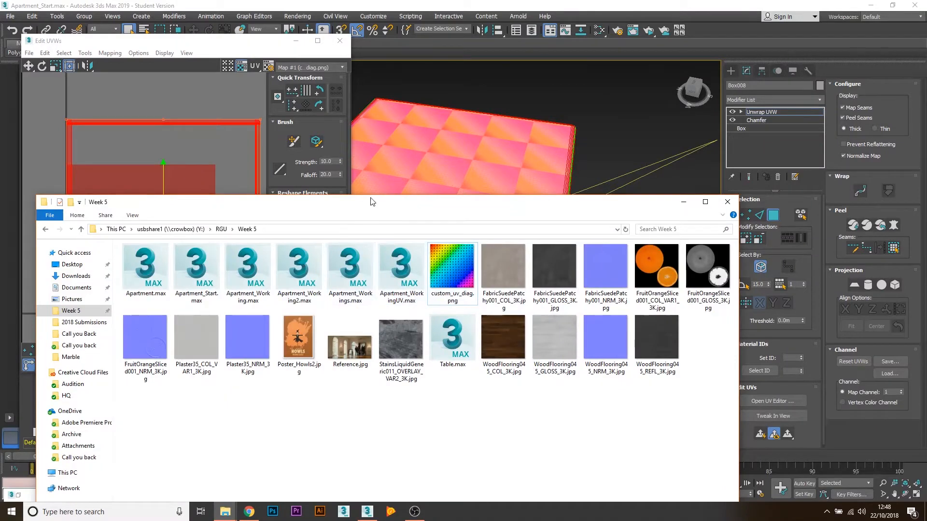
{"action": "left_click_drag", "start_coordinate": [402, 206], "coordinate": [406, 113]}
{"action": "double_click", "coordinate": [480, 175]}
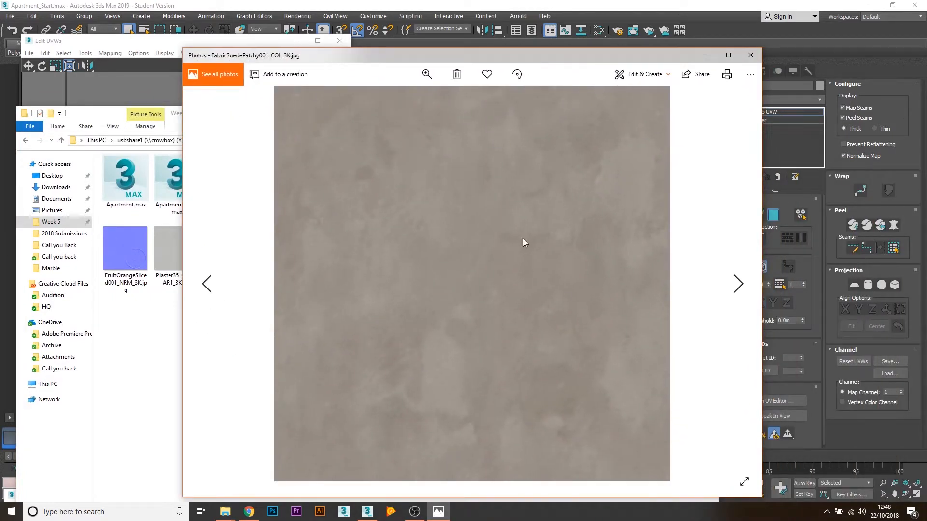
{"action": "left_click", "coordinate": [708, 56]}
{"action": "left_click", "coordinate": [713, 55]}
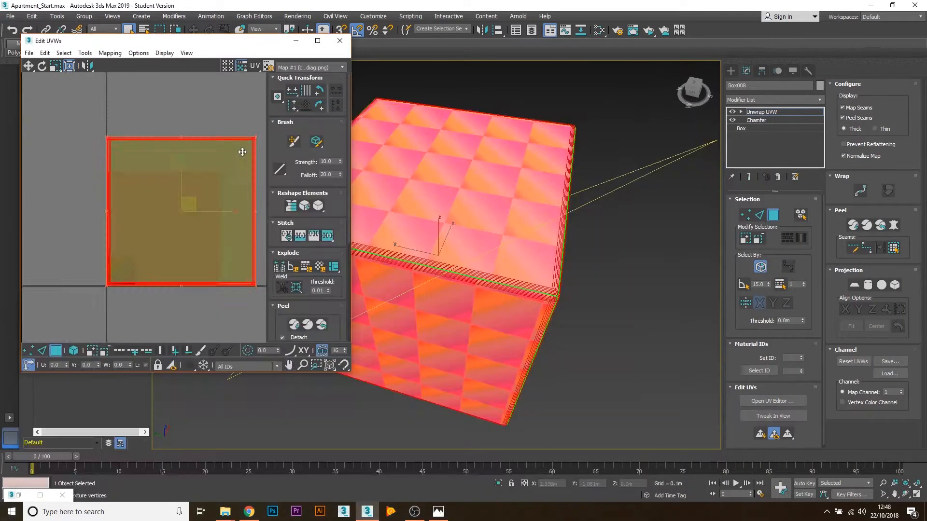
- Try scaling the box's UVs further to about seven texture tiles wide, and undo all the UV scaling
{"action": "left_click_drag", "start_coordinate": [191, 185], "coordinate": [250, 128]}
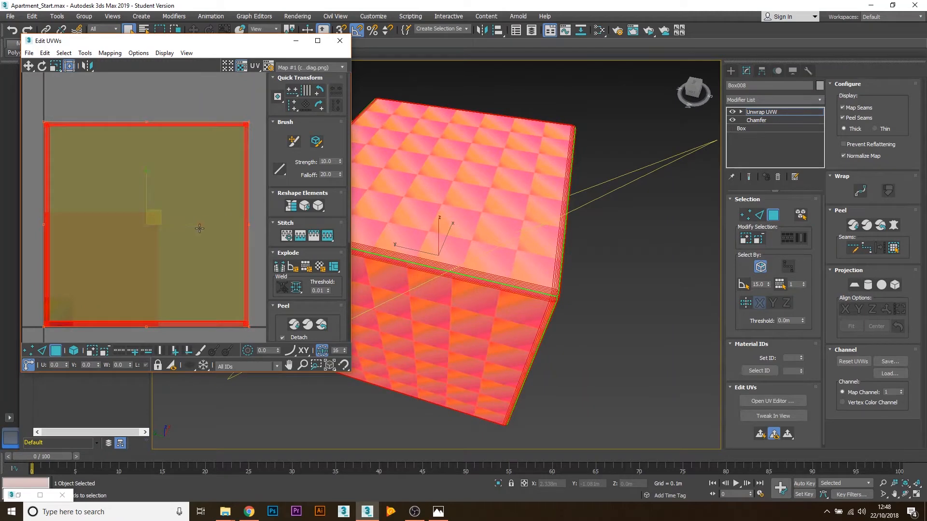
{"action": "key", "text": "ctrl+z"}
{"action": "key", "text": "ctrl+z"}
{"action": "key", "text": "ctrl+z"}
{"action": "key", "text": "ctrl+z"}
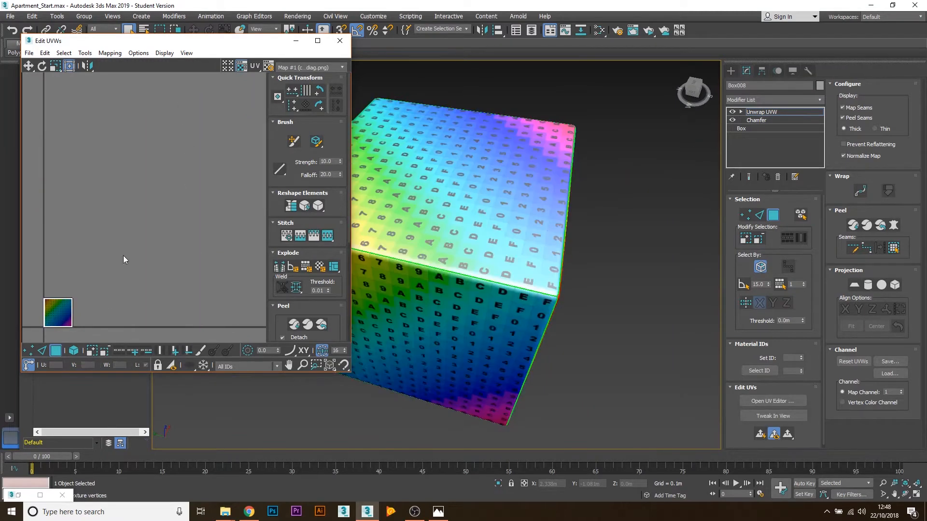
- Select all the box's UV polygons and examine up close how they cover the diagnostic texture tile
{"action": "middle_click_drag", "start_coordinate": [53, 331], "coordinate": [111, 257]}
{"action": "left_click_drag", "start_coordinate": [94, 266], "coordinate": [169, 199]}
{"action": "scroll", "coordinate": [144, 222], "scroll_direction": "up", "scroll_amount": 4}
{"action": "middle_click_drag", "start_coordinate": [79, 285], "coordinate": [152, 230]}
{"action": "scroll", "coordinate": [118, 242], "scroll_direction": "up", "scroll_amount": 2}
{"action": "scroll", "coordinate": [149, 262], "scroll_direction": "up", "scroll_amount": 2}
{"action": "middle_click_drag", "start_coordinate": [149, 263], "coordinate": [130, 226]}
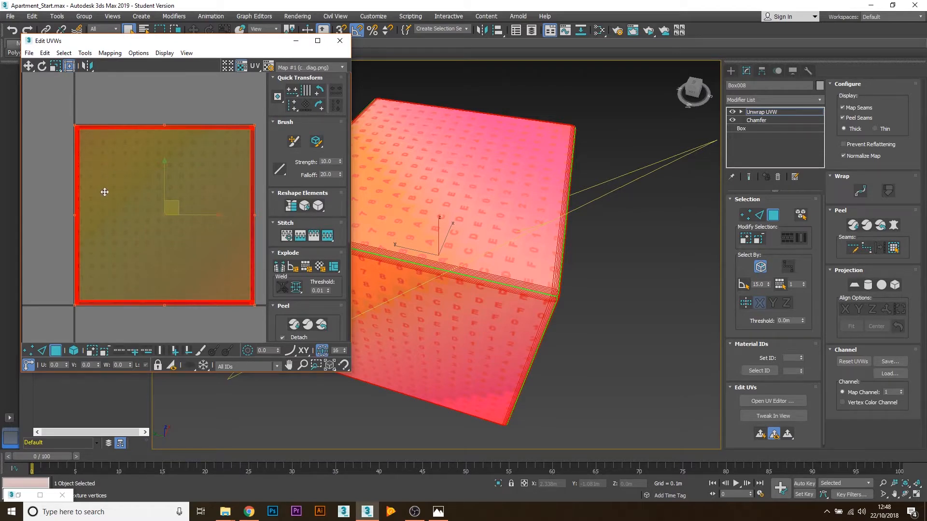
{"action": "scroll", "coordinate": [89, 167], "scroll_direction": "down", "scroll_amount": 1}
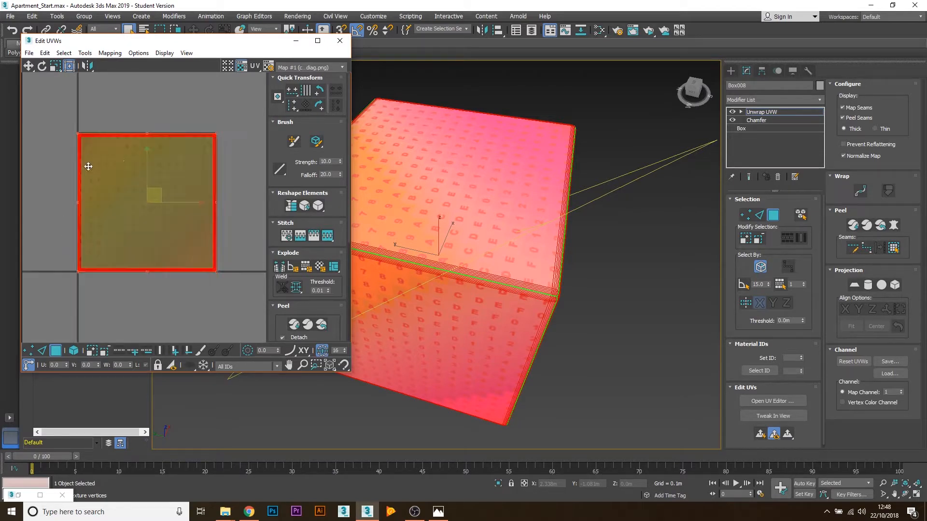
{"action": "middle_click_drag", "start_coordinate": [220, 135], "coordinate": [210, 155]}
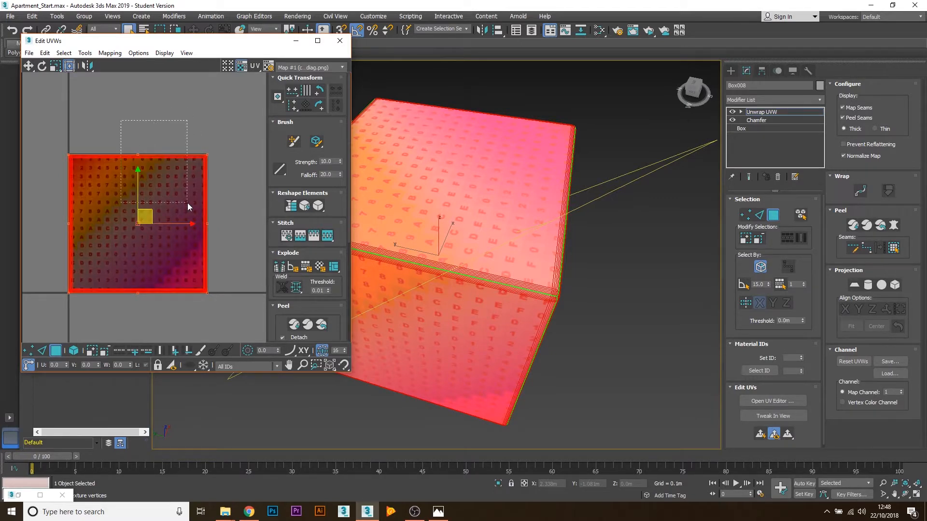
- Clear the selection of the box's stacked UV polygons and close the UV editor
{"action": "left_click_drag", "start_coordinate": [187, 203], "coordinate": [169, 124]}
{"action": "left_click", "coordinate": [210, 117]}
{"action": "left_click_drag", "start_coordinate": [55, 316], "coordinate": [233, 117]}
{"action": "left_click", "coordinate": [233, 116]}
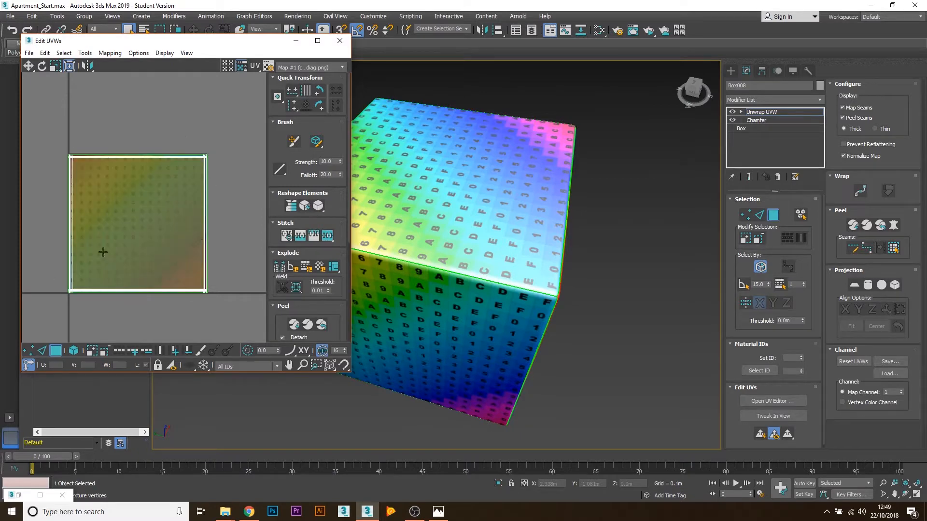
{"action": "left_click", "coordinate": [345, 43]}
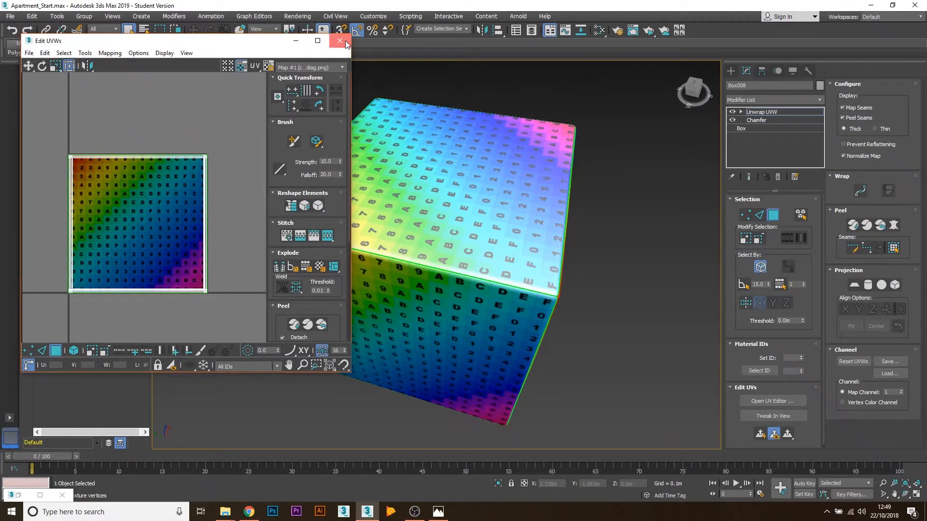
{"action": "left_click", "coordinate": [346, 42]}
- Unhide all objects in the scene around the textured box
{"action": "middle_click_drag", "start_coordinate": [351, 247], "coordinate": [292, 129], "text": "alt"}
{"action": "right_click", "coordinate": [293, 129]}
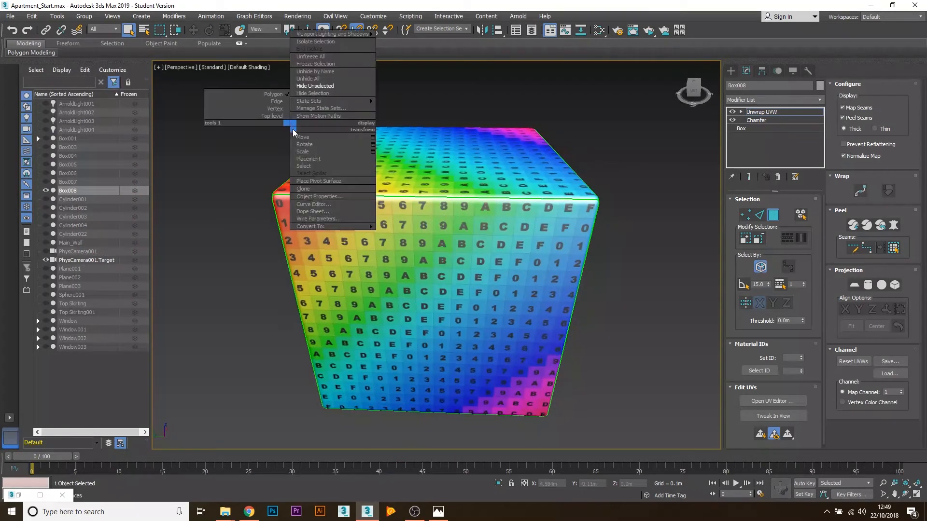
{"action": "left_click", "coordinate": [325, 78]}
{"action": "middle_click_drag", "start_coordinate": [357, 121], "coordinate": [416, 190], "text": "alt"}
{"action": "scroll", "coordinate": [416, 189], "scroll_direction": "down", "scroll_amount": 4}
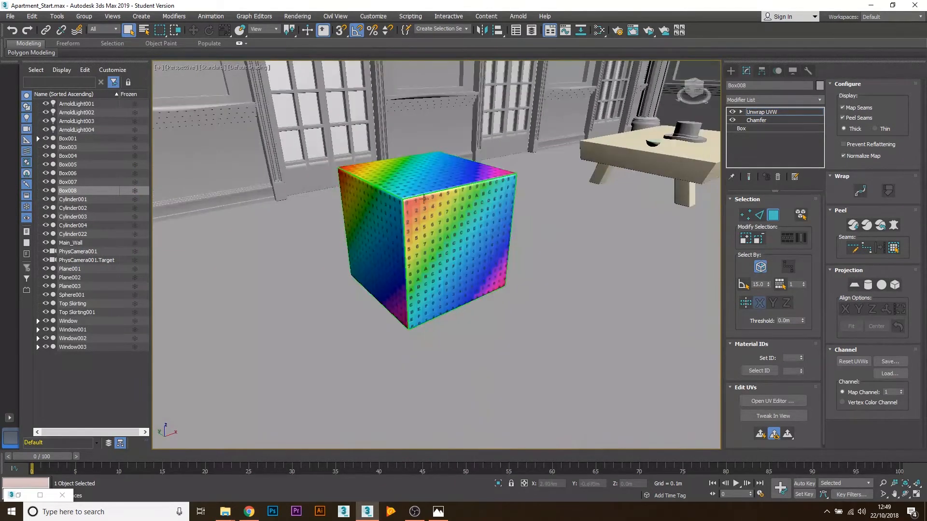
- Leave the polygon selection level of the box's Unwrap UVW modifier so that other objects can be selected
{"action": "middle_click_drag", "start_coordinate": [512, 193], "coordinate": [377, 241]}
{"action": "middle_click_drag", "start_coordinate": [598, 178], "coordinate": [503, 193]}
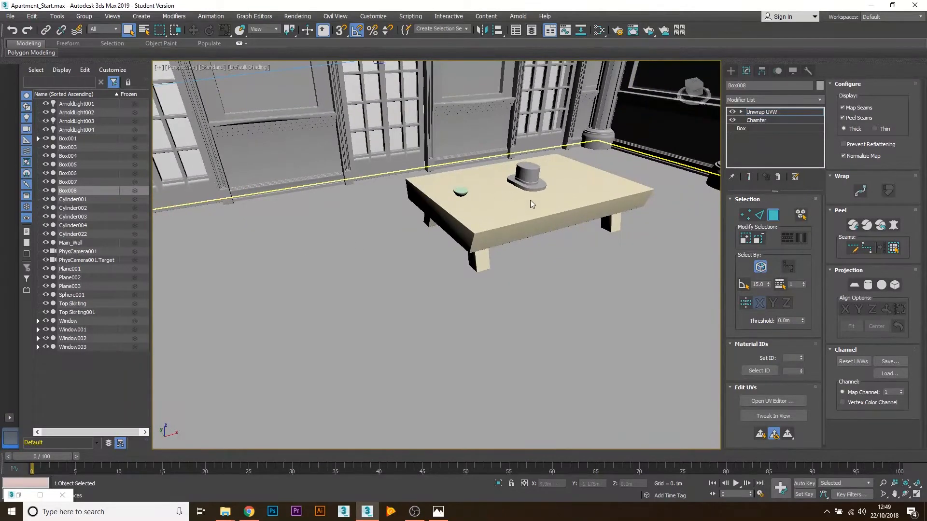
{"action": "middle_click_drag", "start_coordinate": [444, 230], "coordinate": [567, 246]}
{"action": "left_click", "coordinate": [417, 261]}
{"action": "left_click", "coordinate": [632, 213]}
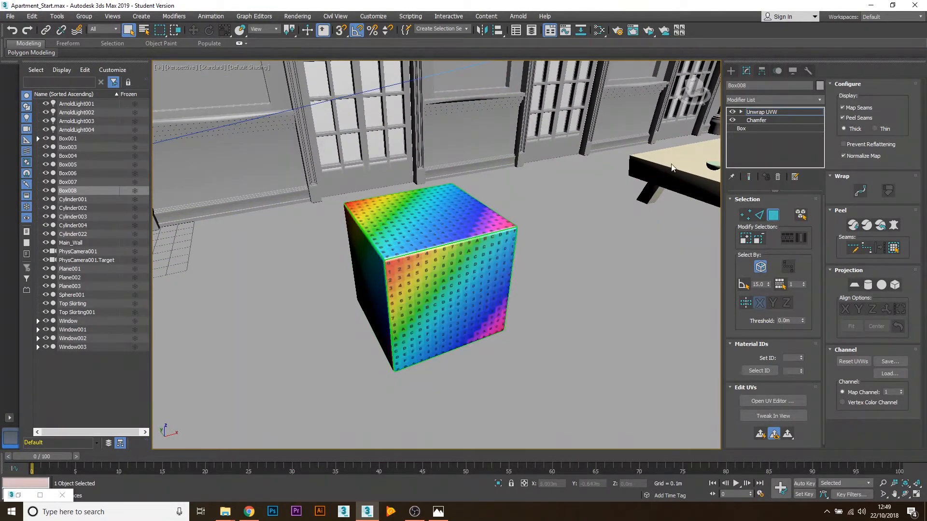
{"action": "left_click", "coordinate": [774, 216]}
{"action": "middle_click_drag", "start_coordinate": [611, 236], "coordinate": [538, 258]}
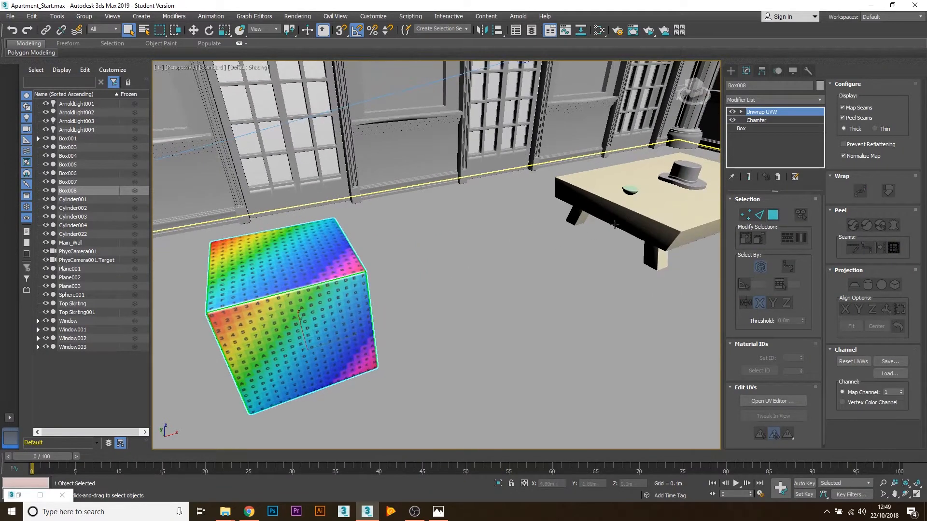
- Select the tabletop and the table legs in turn and examine their modifier stacks
{"action": "left_click", "coordinate": [634, 210]}
{"action": "middle_click_drag", "start_coordinate": [635, 210], "coordinate": [520, 227]}
{"action": "scroll", "coordinate": [527, 220], "scroll_direction": "up", "scroll_amount": 4}
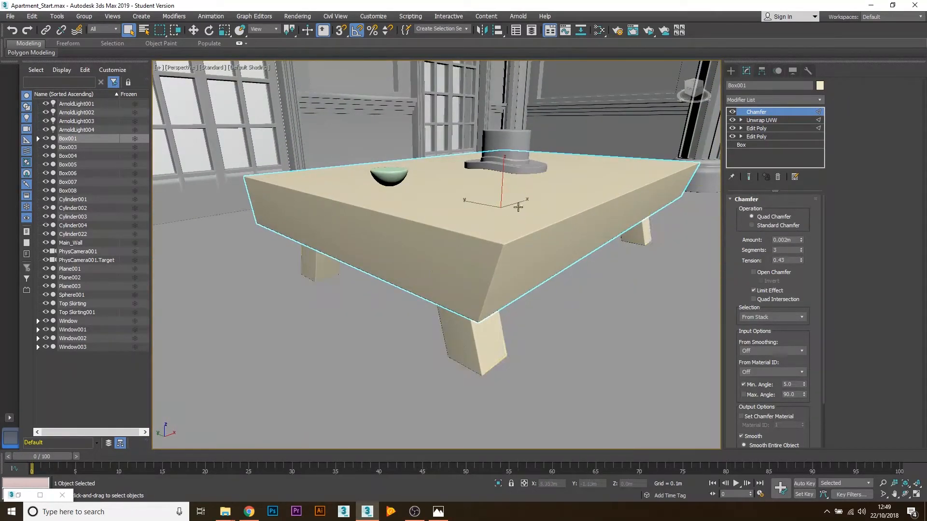
{"action": "left_click", "coordinate": [604, 128]}
{"action": "left_click", "coordinate": [529, 206]}
{"action": "left_click", "coordinate": [486, 325]}
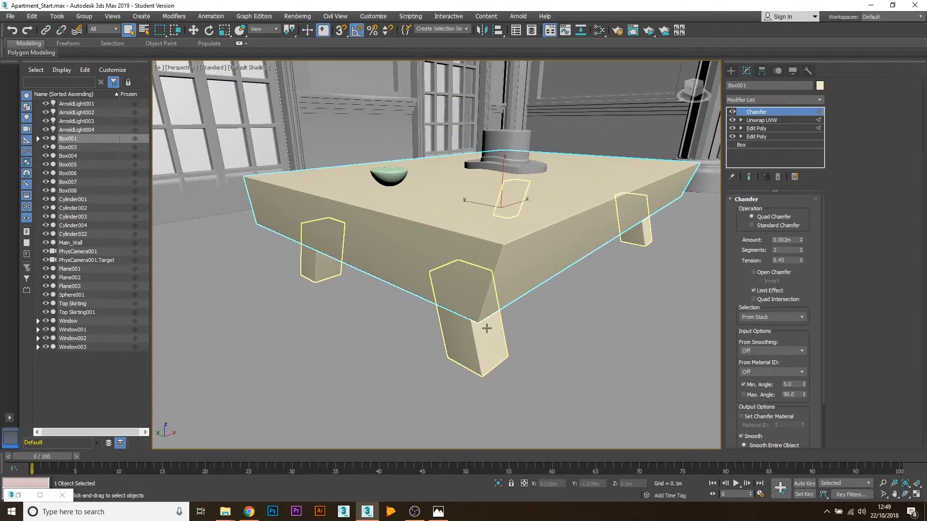
{"action": "left_click", "coordinate": [466, 273]}
{"action": "left_click", "coordinate": [510, 338]}
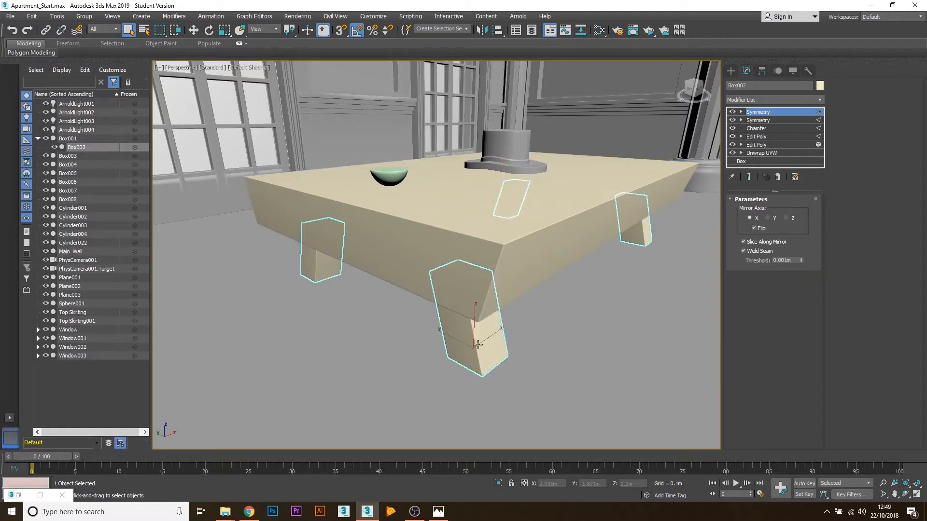
{"action": "left_click", "coordinate": [491, 270]}
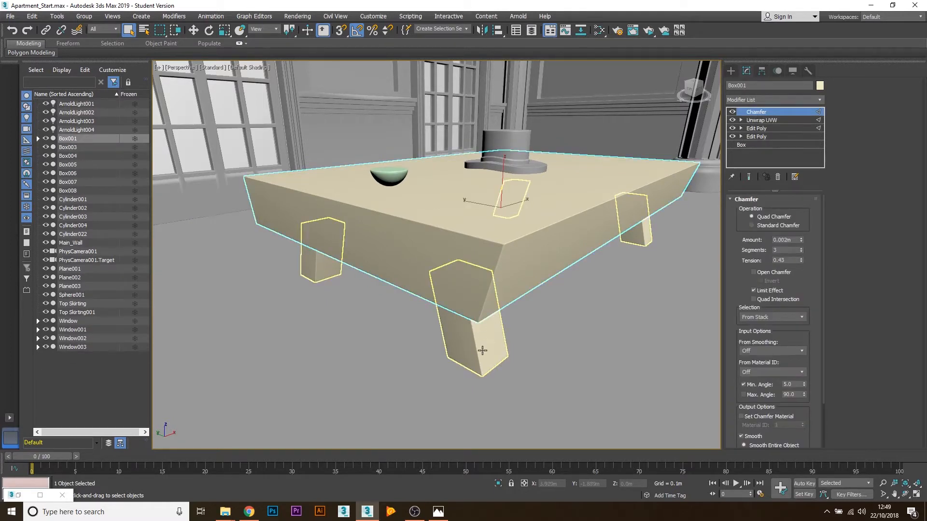
- Add the table legs to the tabletop selection and hide every unselected object in the scene
{"action": "left_click", "coordinate": [482, 350], "text": "ctrl"}
{"action": "right_click", "coordinate": [487, 266]}
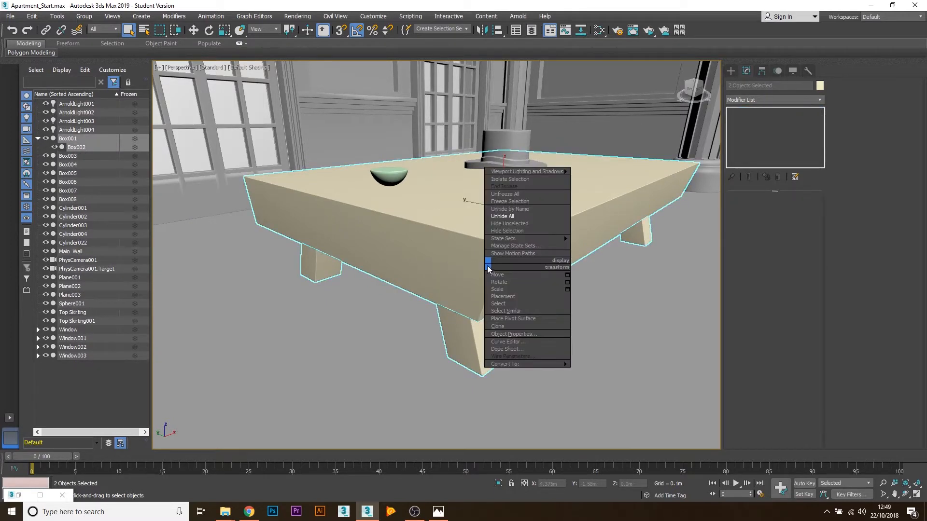
{"action": "left_click", "coordinate": [524, 224]}
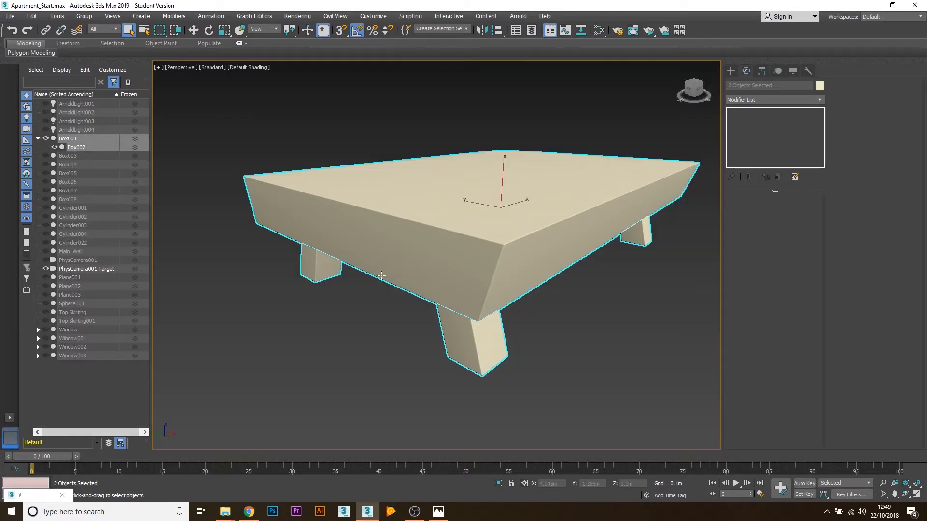
- Assign the diagnostic-texture material Material #41 to the selected tabletop and legs, minimise the material editor and clear the selection
{"action": "middle_click_drag", "start_coordinate": [382, 276], "coordinate": [380, 280], "text": "alt"}
{"action": "middle_click_drag", "start_coordinate": [489, 241], "coordinate": [432, 246]}
{"action": "key", "text": "m"}
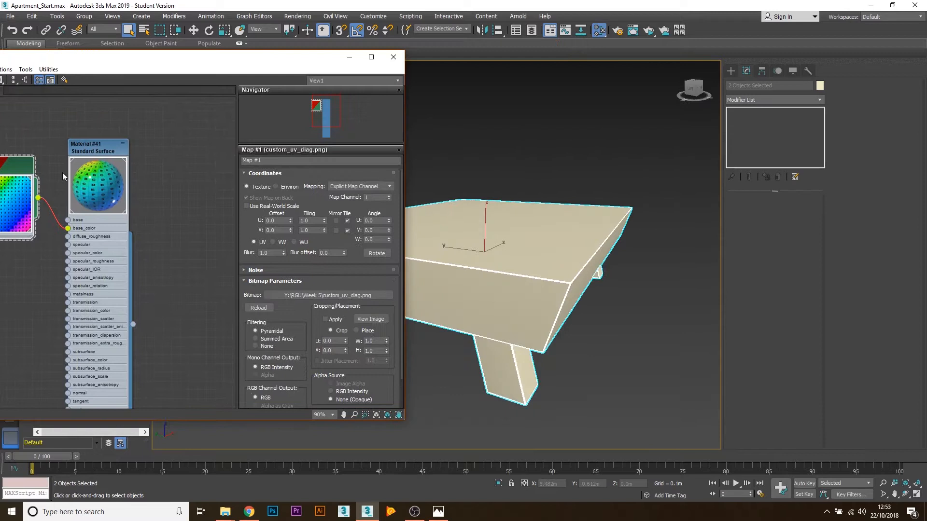
{"action": "left_click_drag", "start_coordinate": [98, 148], "coordinate": [98, 139]}
{"action": "left_click_drag", "start_coordinate": [134, 315], "coordinate": [483, 279]}
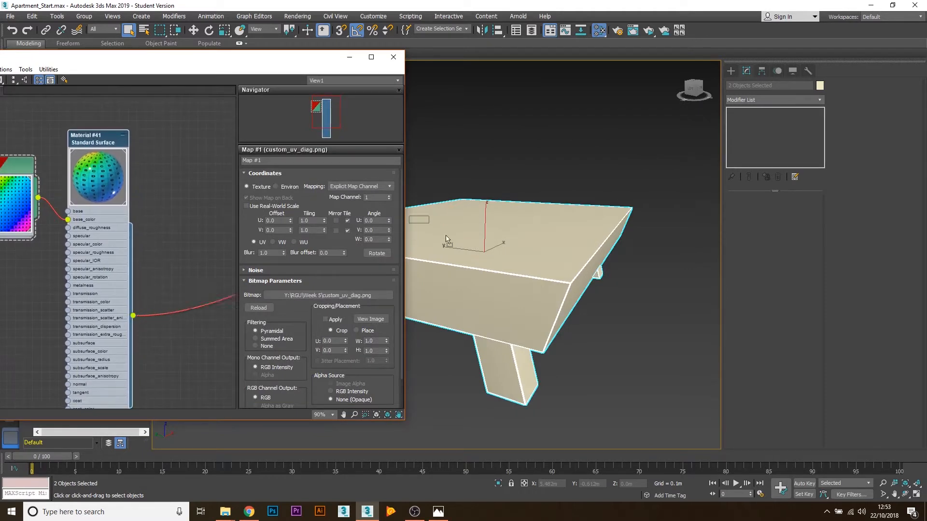
{"action": "left_click", "coordinate": [441, 273]}
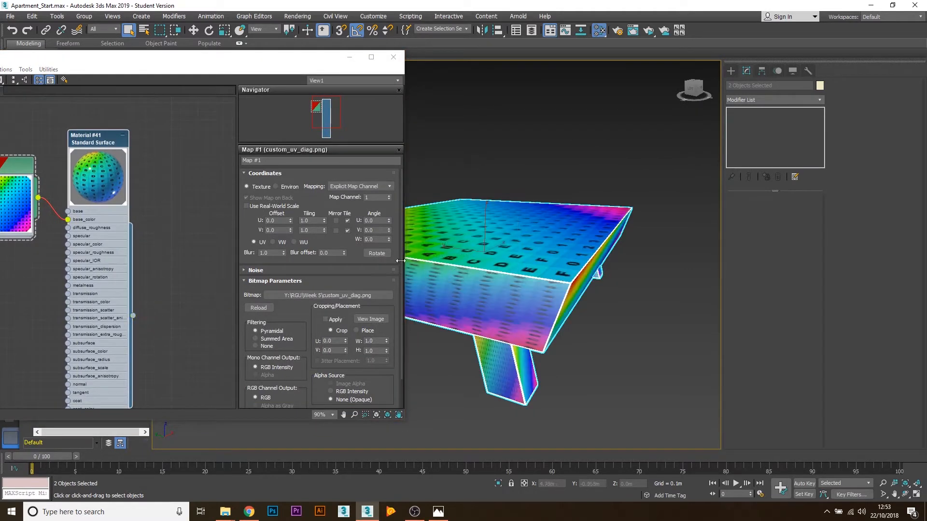
{"action": "left_click", "coordinate": [349, 57]}
{"action": "left_click", "coordinate": [538, 121]}
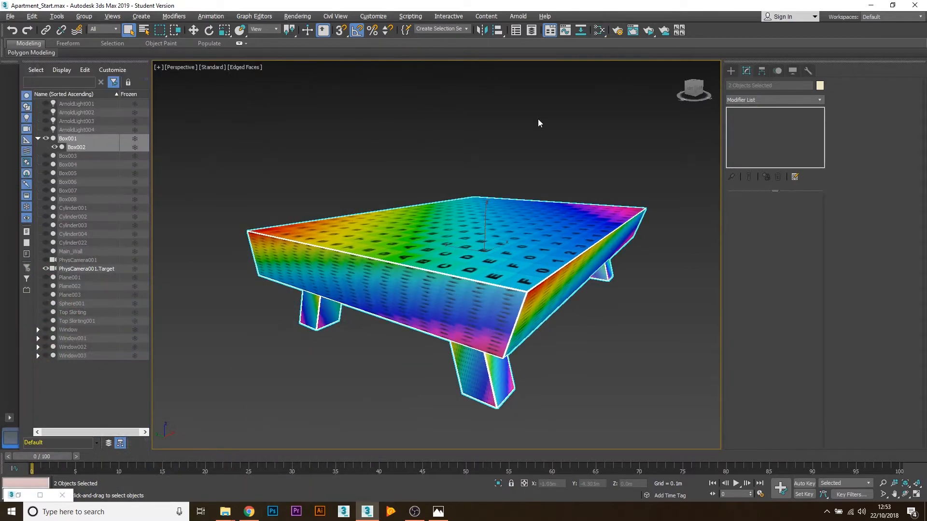
- Examine how the diagnostic texture is stretched on the table's sides compared with its top and legs
{"action": "scroll", "coordinate": [394, 286], "scroll_direction": "up", "scroll_amount": 3}
{"action": "scroll", "coordinate": [434, 280], "scroll_direction": "up", "scroll_amount": 3}
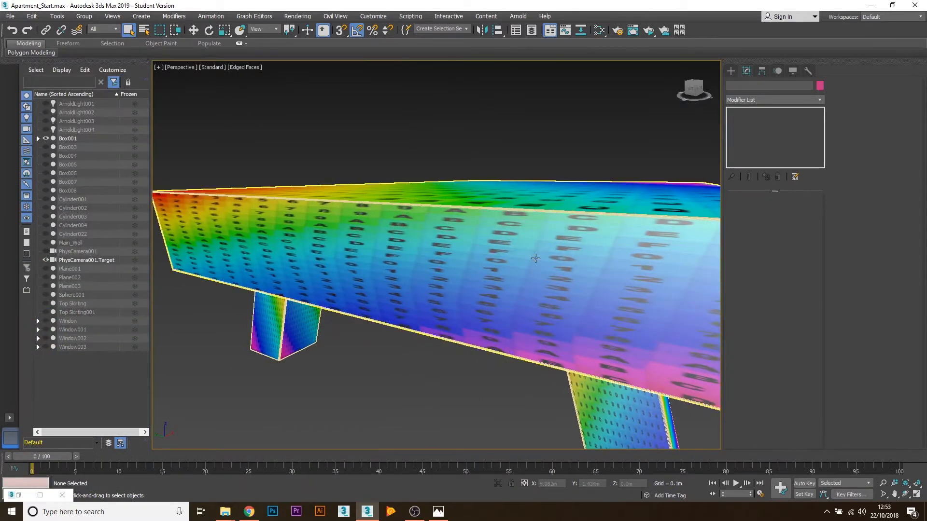
{"action": "scroll", "coordinate": [445, 263], "scroll_direction": "up", "scroll_amount": 2}
{"action": "middle_click_drag", "start_coordinate": [445, 263], "coordinate": [318, 296], "text": "alt"}
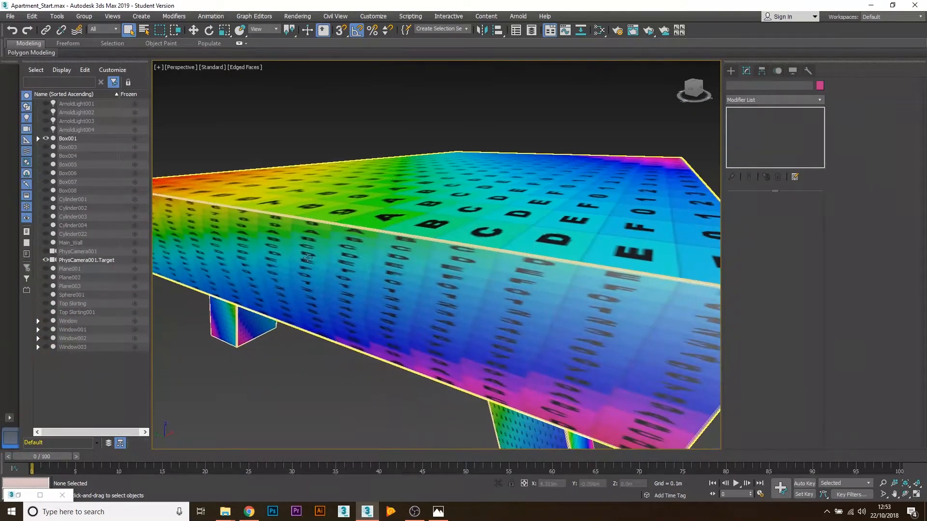
{"action": "middle_click_drag", "start_coordinate": [408, 314], "coordinate": [369, 288], "text": "alt"}
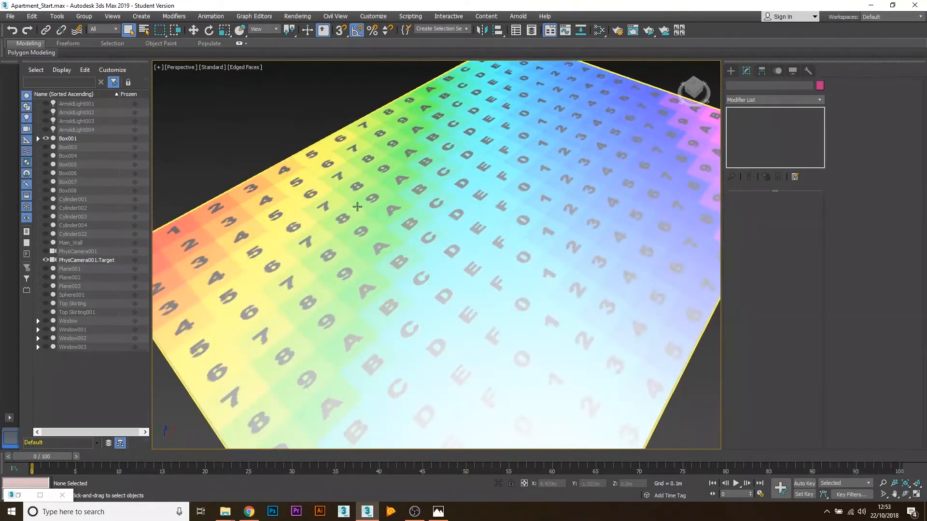
{"action": "middle_click_drag", "start_coordinate": [356, 227], "coordinate": [331, 187], "text": "alt"}
{"action": "scroll", "coordinate": [332, 187], "scroll_direction": "up", "scroll_amount": 4}
{"action": "middle_click_drag", "start_coordinate": [375, 230], "coordinate": [301, 316], "text": "alt"}
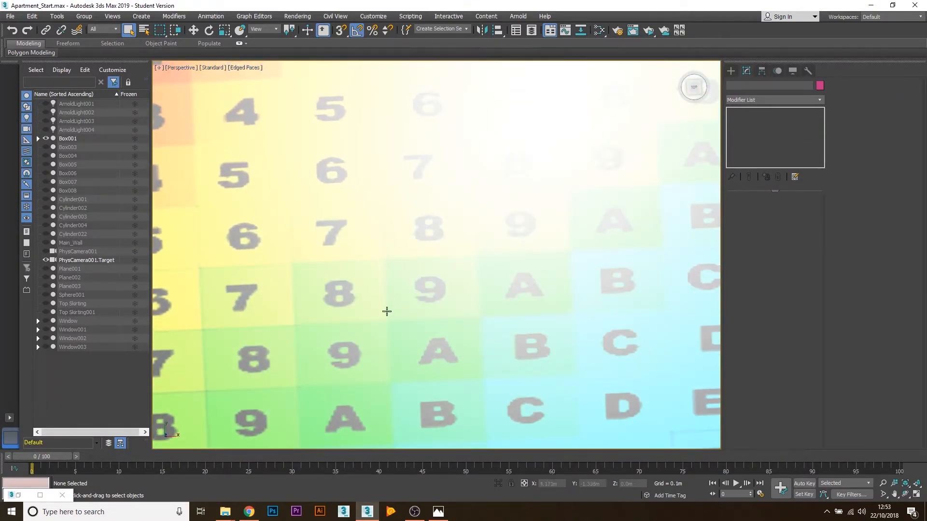
{"action": "scroll", "coordinate": [441, 321], "scroll_direction": "down", "scroll_amount": 6}
{"action": "middle_click_drag", "start_coordinate": [440, 321], "coordinate": [497, 271], "text": "alt"}
{"action": "scroll", "coordinate": [519, 267], "scroll_direction": "up", "scroll_amount": 5}
{"action": "scroll", "coordinate": [520, 255], "scroll_direction": "up", "scroll_amount": 2}
{"action": "scroll", "coordinate": [493, 212], "scroll_direction": "down", "scroll_amount": 5}
{"action": "middle_click_drag", "start_coordinate": [493, 154], "coordinate": [463, 170], "text": "alt"}
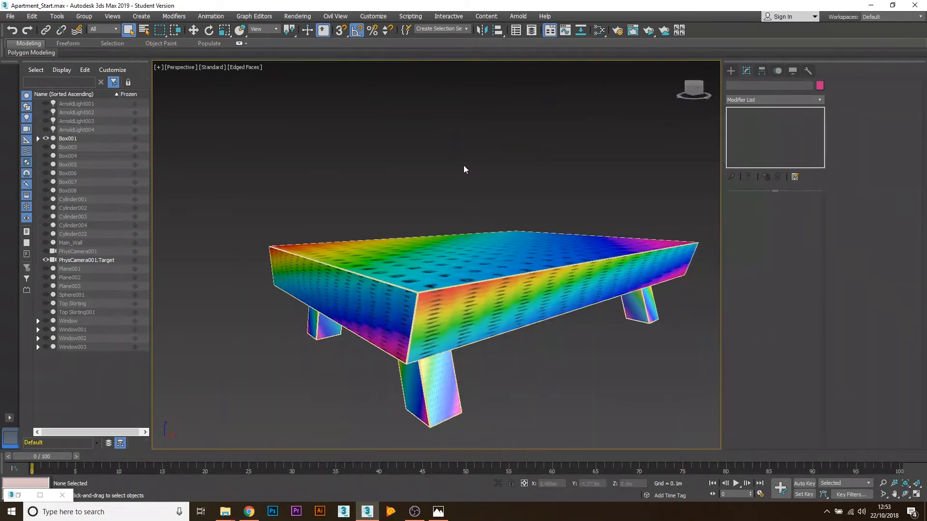
- Select the tabletop and inspect the proportions of the diagnostic texture's squares across its top face
{"action": "left_click", "coordinate": [474, 249]}
{"action": "middle_click_drag", "start_coordinate": [475, 219], "coordinate": [432, 285], "text": "alt"}
{"action": "scroll", "coordinate": [432, 284], "scroll_direction": "up", "scroll_amount": 1}
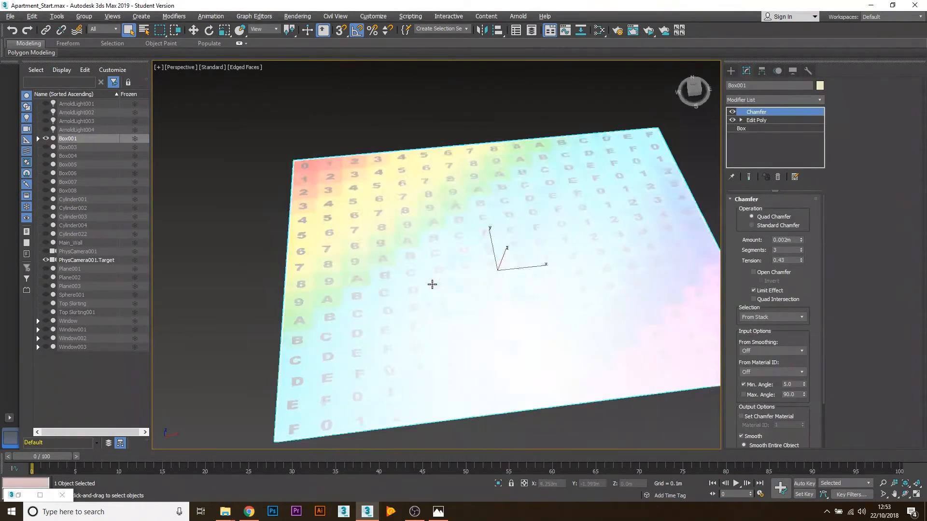
{"action": "scroll", "coordinate": [426, 244], "scroll_direction": "up", "scroll_amount": 4}
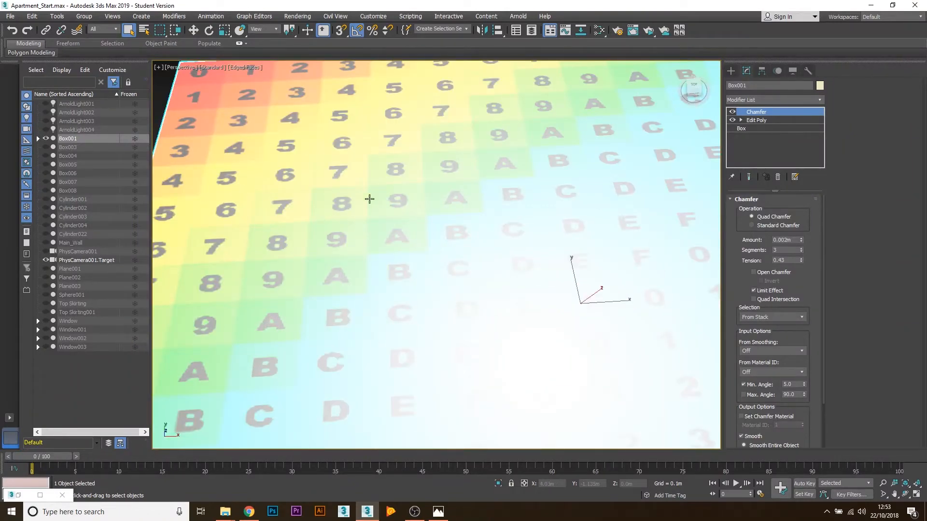
{"action": "scroll", "coordinate": [378, 326], "scroll_direction": "down", "scroll_amount": 5}
{"action": "middle_click_drag", "start_coordinate": [381, 288], "coordinate": [300, 346], "text": "alt"}
{"action": "middle_click_drag", "start_coordinate": [395, 353], "coordinate": [445, 334], "text": "alt"}
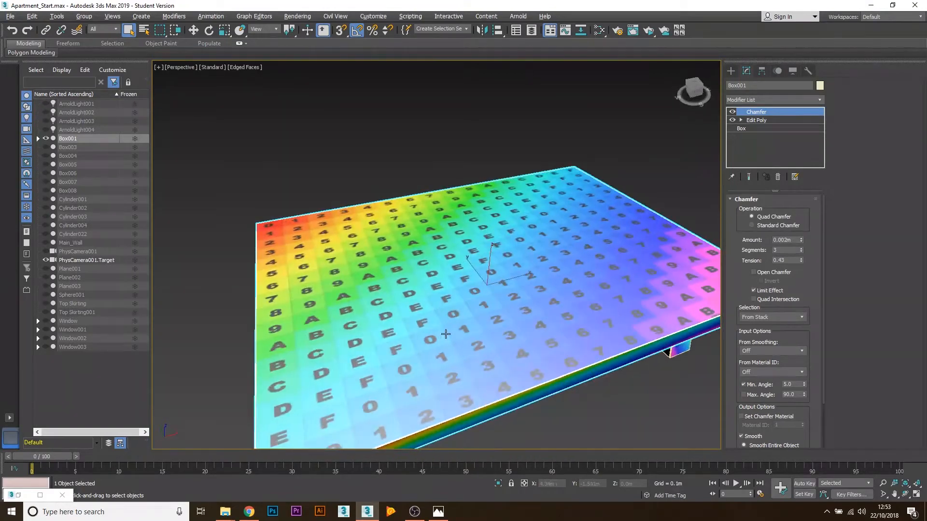
{"action": "middle_click_drag", "start_coordinate": [383, 208], "coordinate": [415, 203]}
{"action": "scroll", "coordinate": [431, 246], "scroll_direction": "up", "scroll_amount": 4}
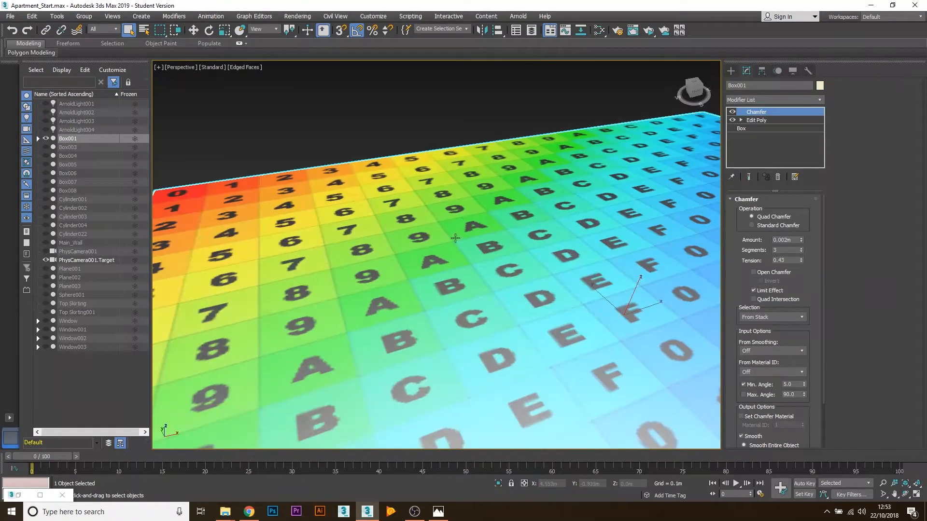
{"action": "scroll", "coordinate": [455, 238], "scroll_direction": "down", "scroll_amount": 5}
{"action": "middle_click_drag", "start_coordinate": [503, 238], "coordinate": [522, 215], "text": "alt"}
{"action": "left_click", "coordinate": [699, 157]}
{"action": "left_click", "coordinate": [623, 241]}
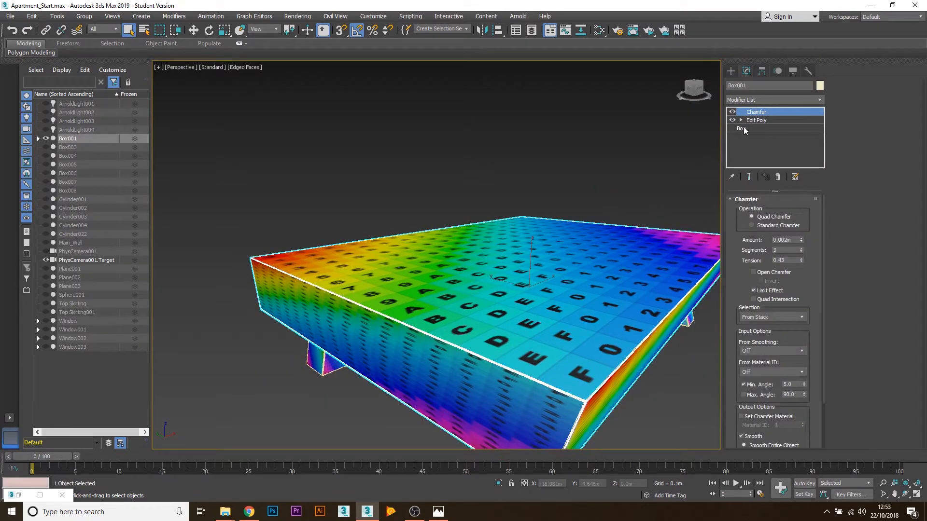
- Inspect the diagnostic texture up close along the tabletop's chamfered edge, where the top meets the side
{"action": "scroll", "coordinate": [530, 259], "scroll_direction": "up", "scroll_amount": 3}
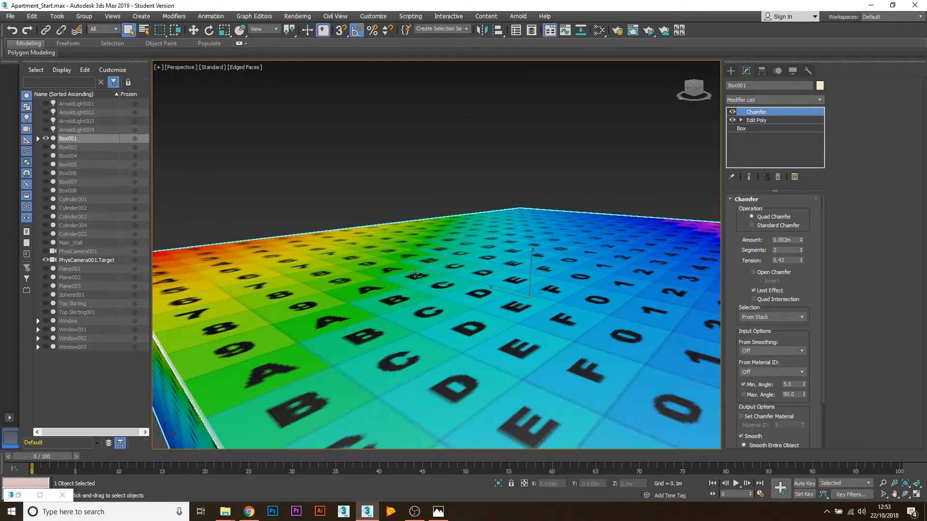
{"action": "middle_click_drag", "start_coordinate": [415, 273], "coordinate": [485, 233]}
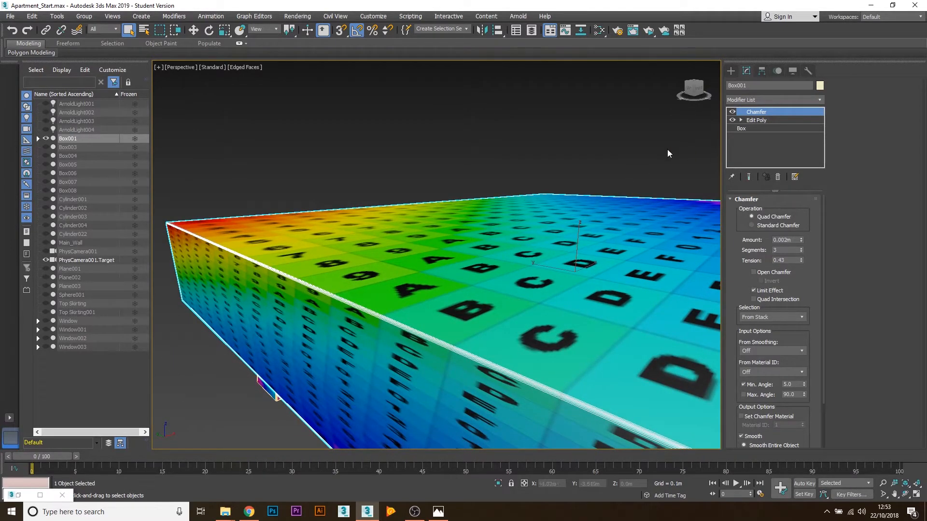
{"action": "scroll", "coordinate": [480, 220], "scroll_direction": "down", "scroll_amount": 3}
{"action": "middle_click_drag", "start_coordinate": [531, 229], "coordinate": [529, 250], "text": "alt"}
{"action": "scroll", "coordinate": [356, 251], "scroll_direction": "up", "scroll_amount": 3}
{"action": "scroll", "coordinate": [356, 251], "scroll_direction": "up", "scroll_amount": 2}
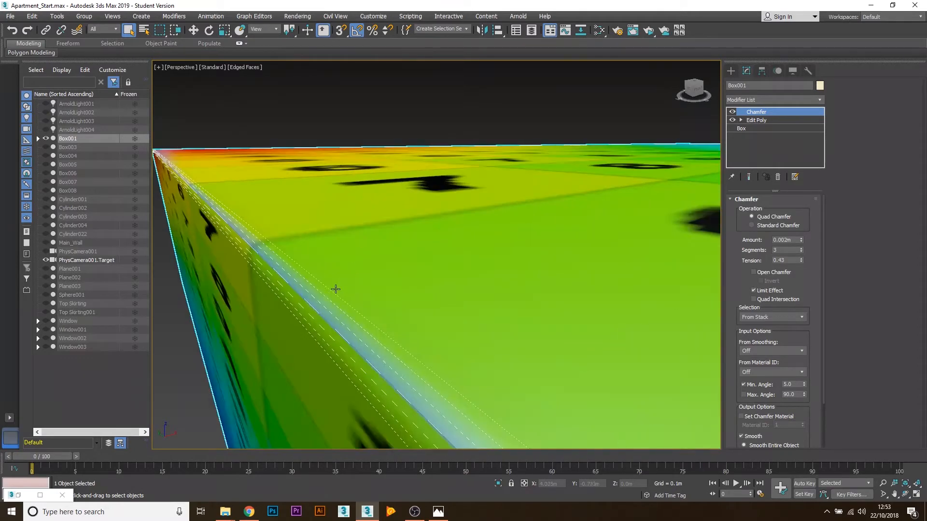
{"action": "middle_click_drag", "start_coordinate": [261, 196], "coordinate": [288, 193], "text": "alt"}
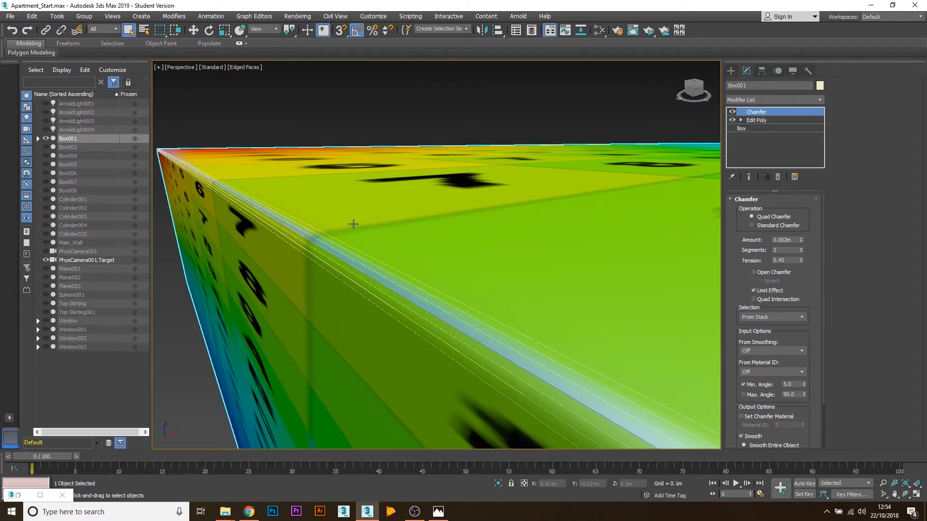
{"action": "scroll", "coordinate": [360, 214], "scroll_direction": "down", "scroll_amount": 1}
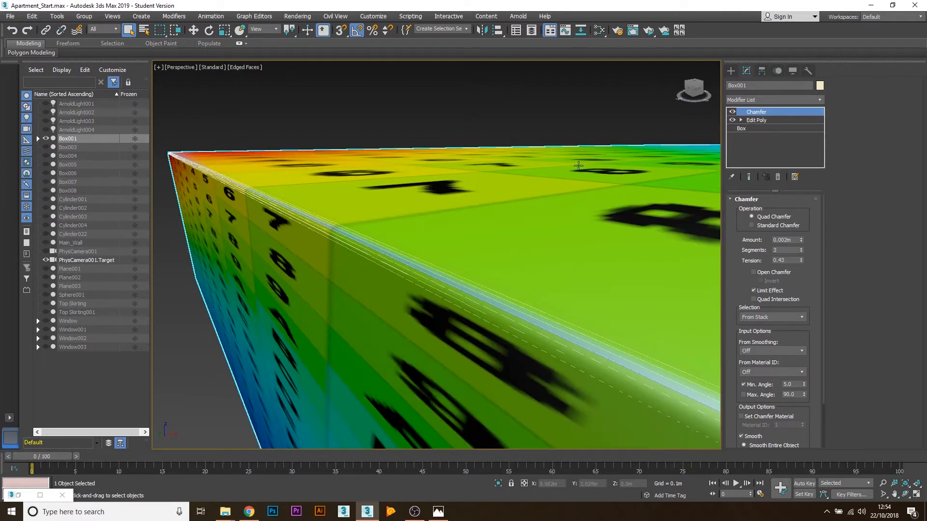
{"action": "middle_click_drag", "start_coordinate": [454, 201], "coordinate": [500, 224], "text": "alt"}
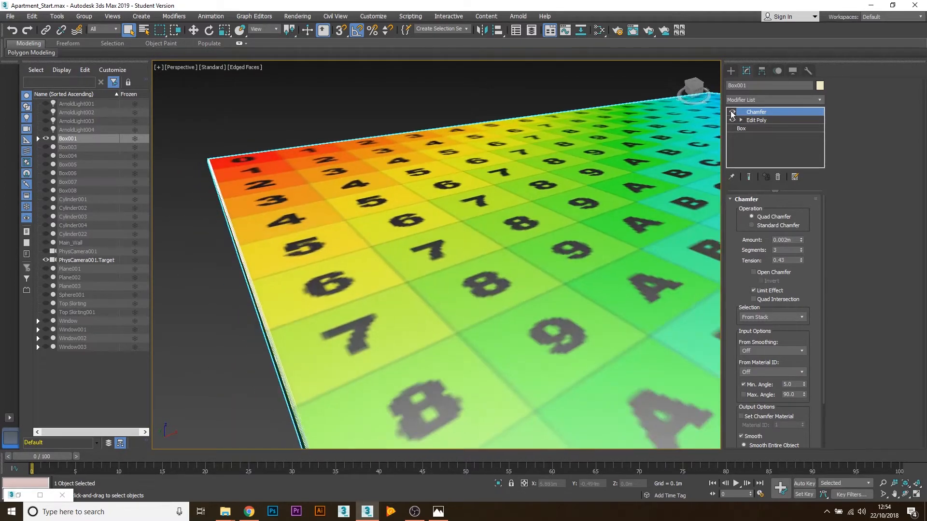
- Add an Unwrap UVW modifier to the tabletop and place it between Edit Poly and Chamfer in the stack
{"action": "left_click", "coordinate": [766, 102]}
{"action": "key", "text": "u"}
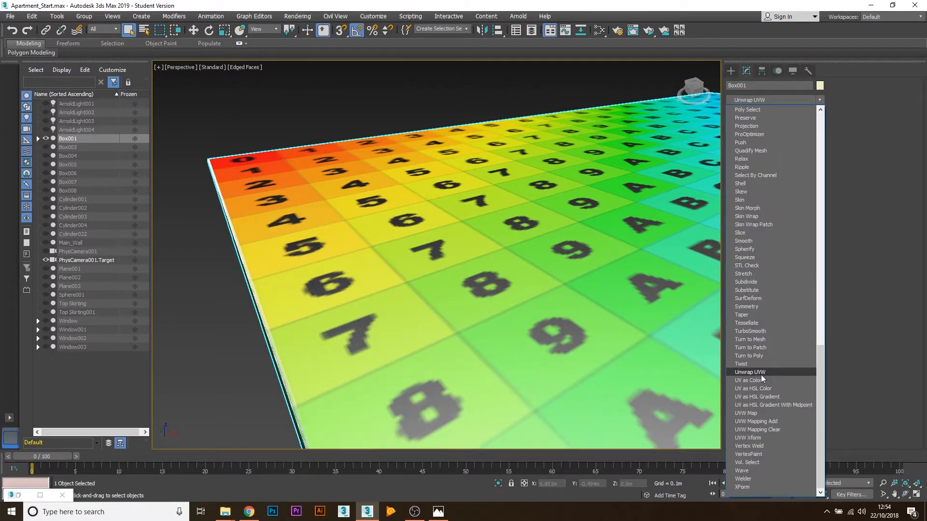
{"action": "left_click", "coordinate": [763, 372]}
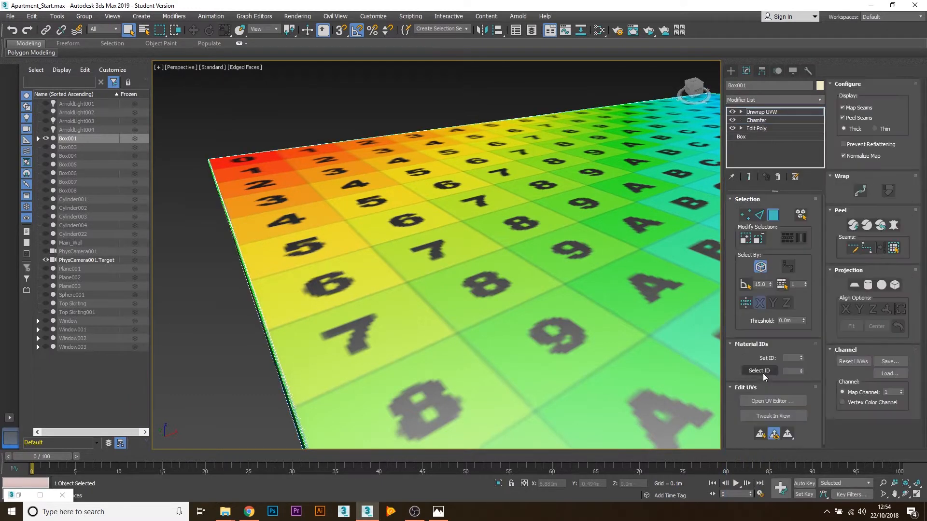
{"action": "scroll", "coordinate": [536, 258], "scroll_direction": "down", "scroll_amount": 3}
{"action": "middle_click_drag", "start_coordinate": [544, 259], "coordinate": [574, 213], "text": "alt"}
{"action": "scroll", "coordinate": [574, 213], "scroll_direction": "down", "scroll_amount": 3}
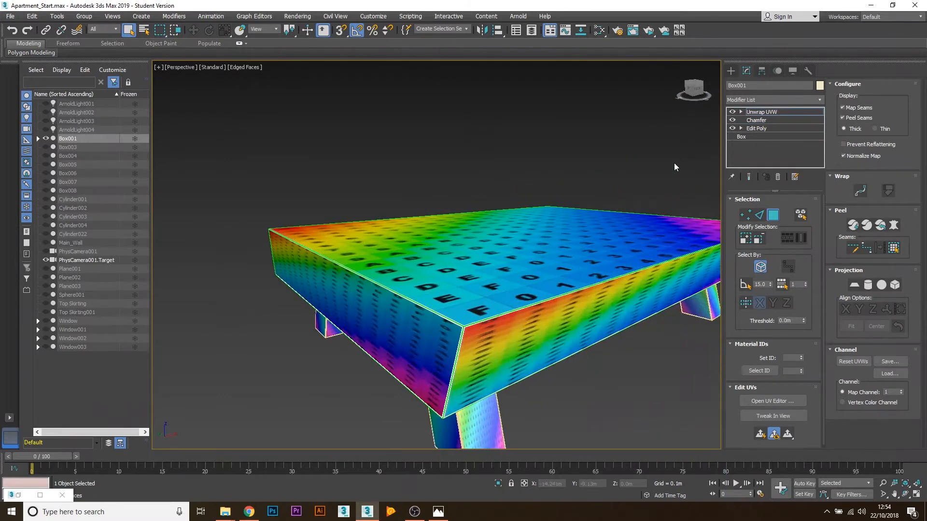
{"action": "scroll", "coordinate": [441, 246], "scroll_direction": "up", "scroll_amount": 5}
{"action": "left_click_drag", "start_coordinate": [771, 113], "coordinate": [771, 126]}
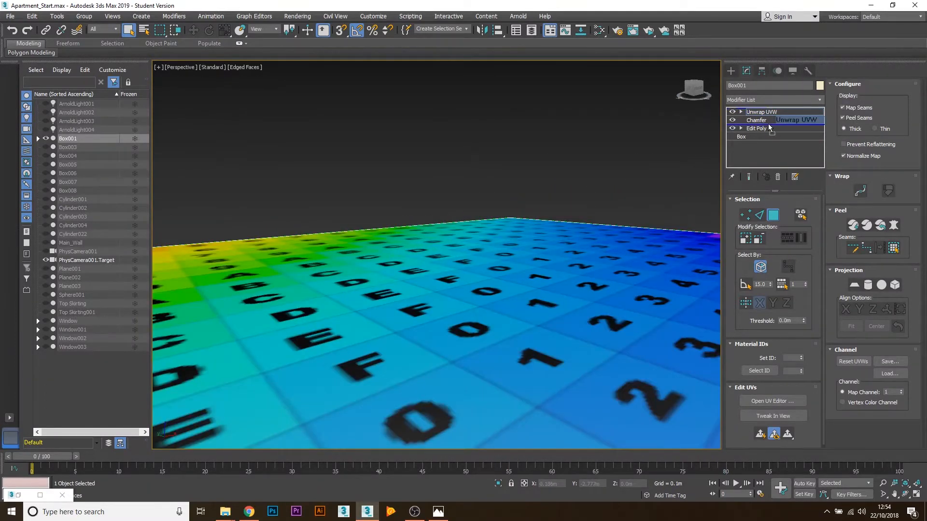
- Select the tabletop's top face at the polygon level of Unwrap UVW and turn off the Chamfer modifier's display
{"action": "scroll", "coordinate": [469, 227], "scroll_direction": "down", "scroll_amount": 3}
{"action": "mouse_move", "coordinate": [469, 227]}
{"action": "middle_mouse_down", "text": "alt"}
{"action": "mouse_move", "coordinate": [516, 220]}
{"action": "mouse_move", "coordinate": [475, 233]}
{"action": "middle_mouse_up", "text": "alt"}
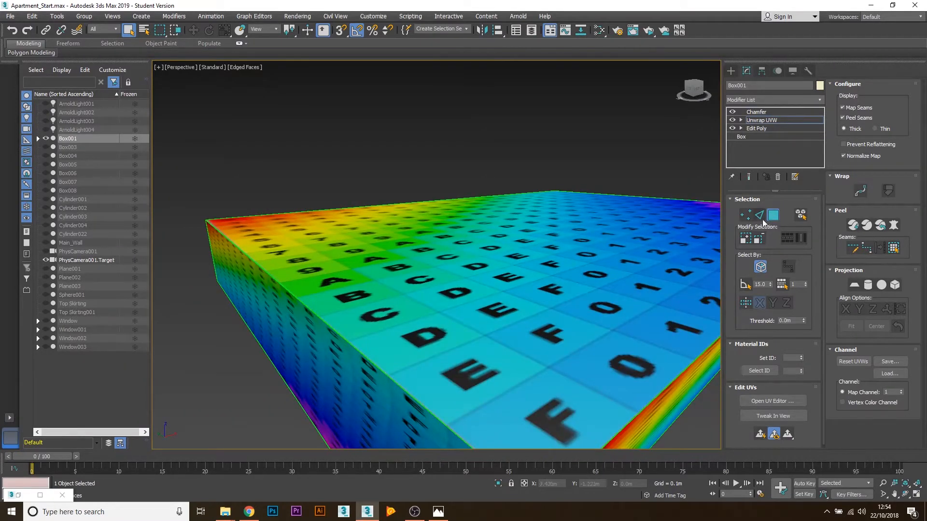
{"action": "left_click", "coordinate": [776, 214]}
{"action": "left_click", "coordinate": [774, 215]}
{"action": "middle_click_drag", "start_coordinate": [593, 234], "coordinate": [527, 279], "text": "alt"}
{"action": "left_click", "coordinate": [541, 257]}
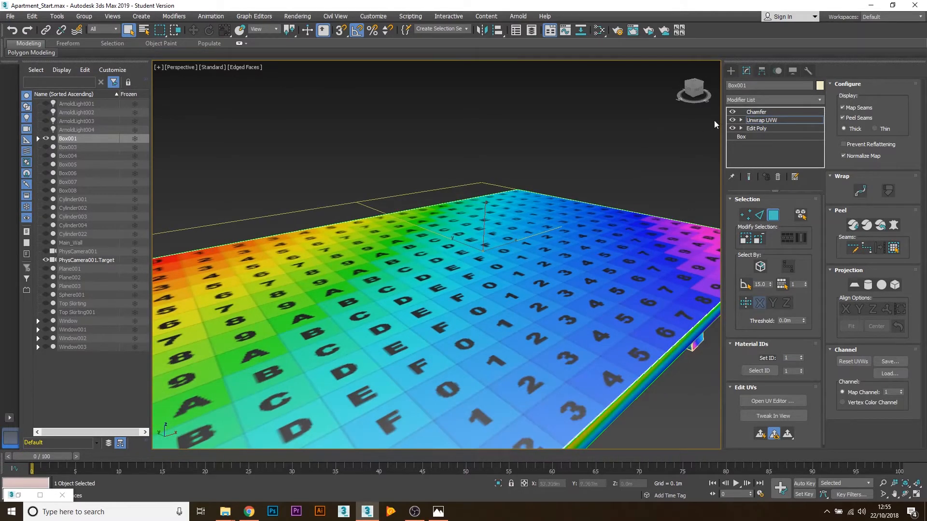
{"action": "left_click", "coordinate": [733, 113]}
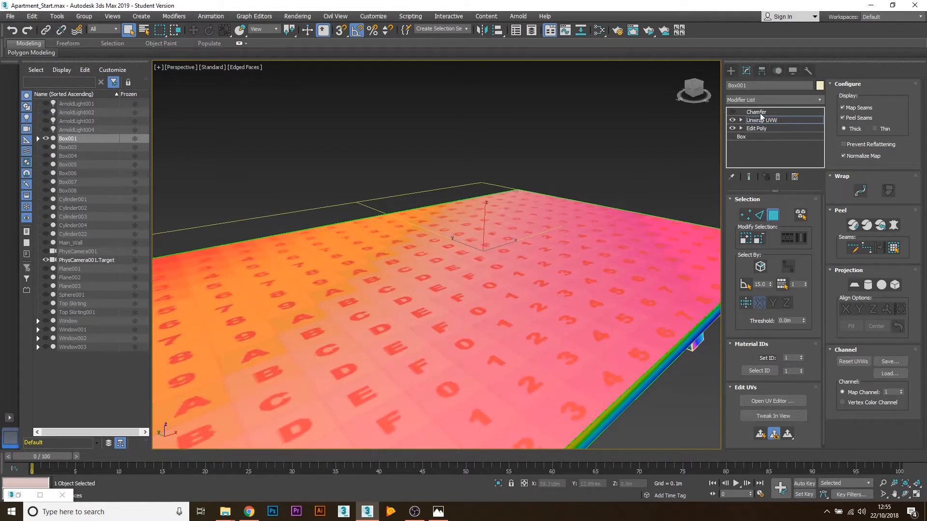
- Examine the selected top face and its mapping outline from several angles, ending with a perspective view from directly above
{"action": "middle_click_drag", "start_coordinate": [523, 274], "coordinate": [577, 214], "text": "alt"}
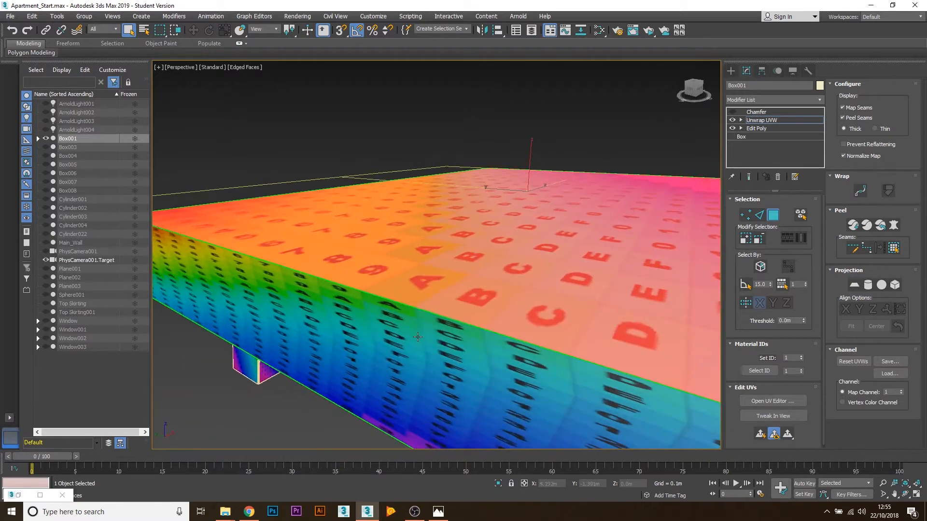
{"action": "scroll", "coordinate": [504, 231], "scroll_direction": "down", "scroll_amount": 4}
{"action": "middle_click_drag", "start_coordinate": [504, 230], "coordinate": [463, 267], "text": "alt"}
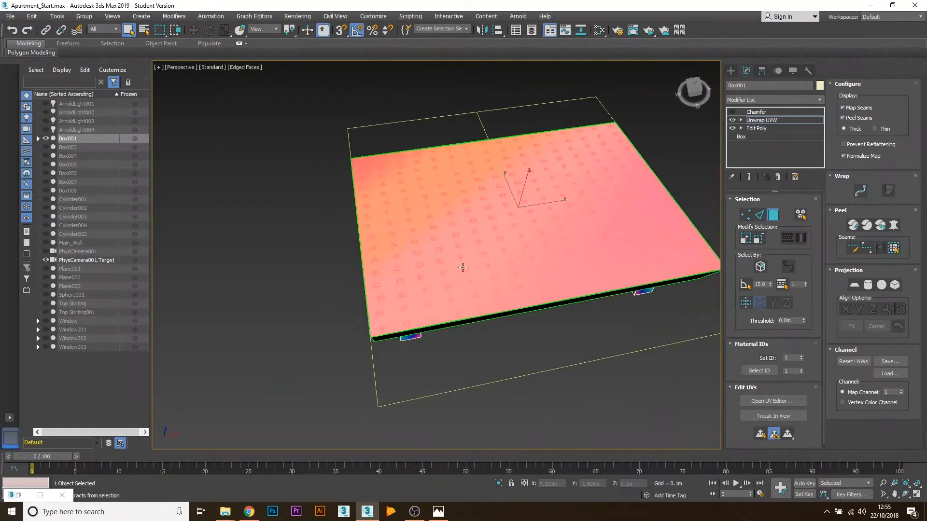
{"action": "middle_click_drag", "start_coordinate": [528, 238], "coordinate": [474, 271], "text": "alt"}
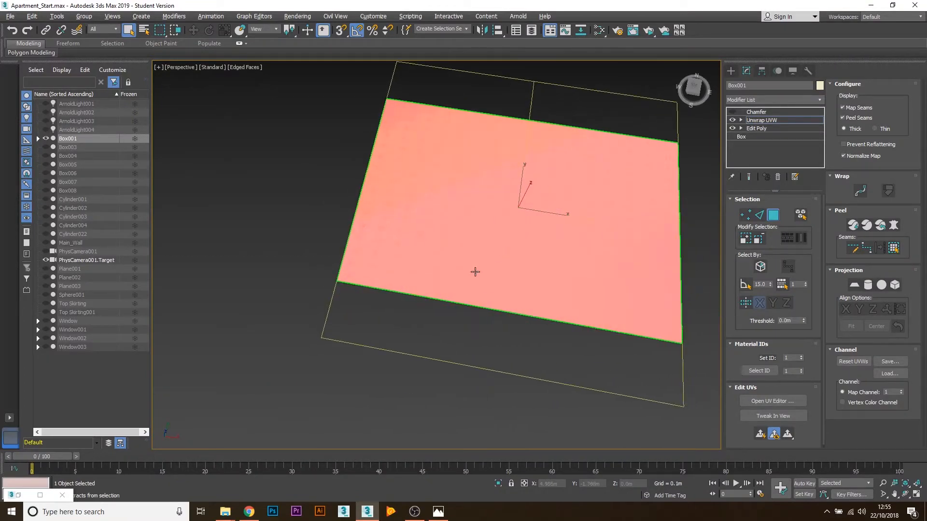
{"action": "middle_click_drag", "start_coordinate": [399, 145], "coordinate": [488, 226], "text": "alt"}
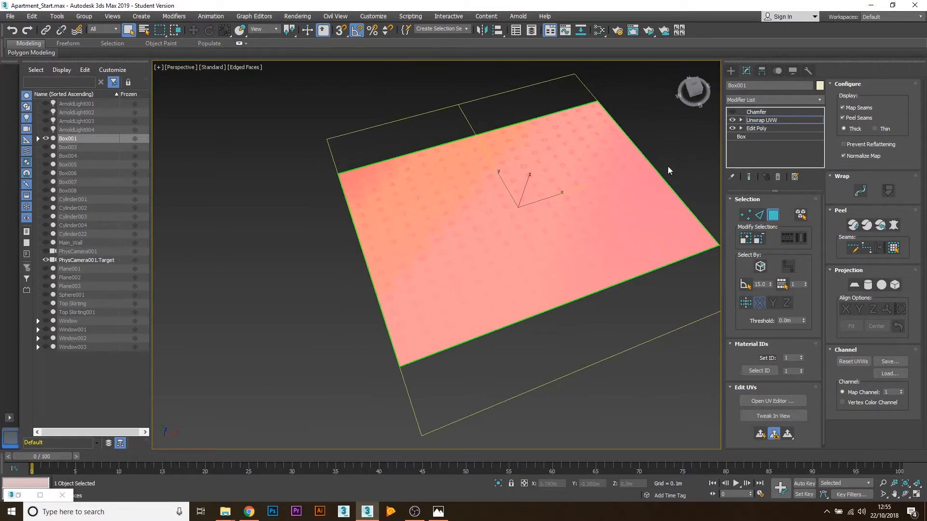
{"action": "middle_click_drag", "start_coordinate": [513, 207], "coordinate": [477, 270], "text": "alt"}
{"action": "left_click", "coordinate": [694, 89]}
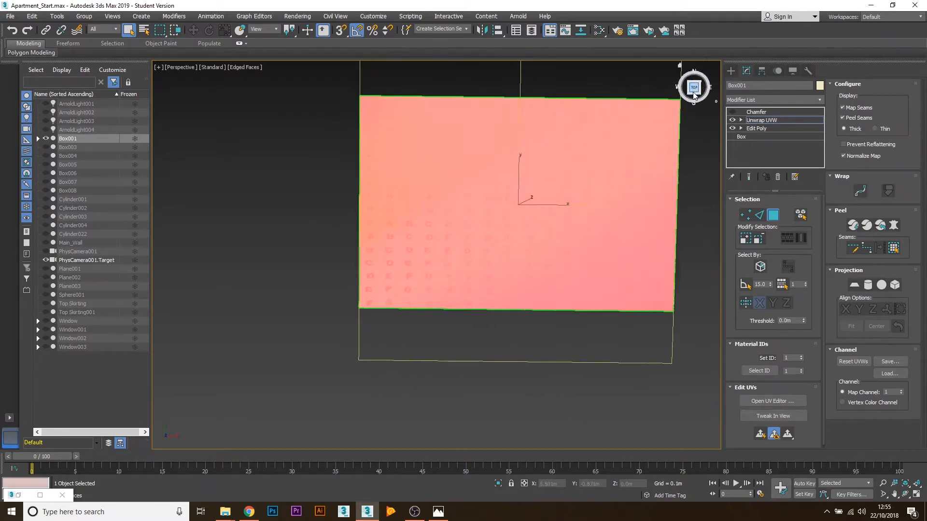
{"action": "key", "text": "u"}
{"action": "key", "text": "p"}
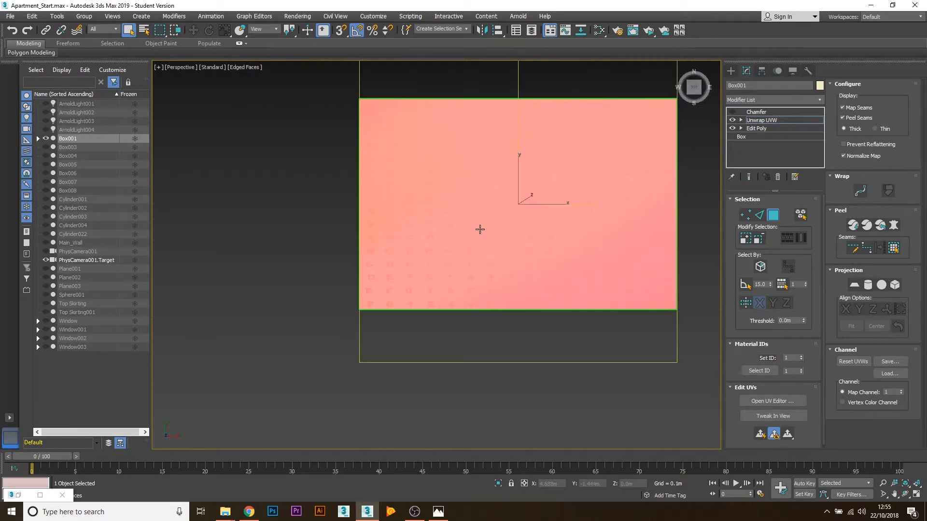
- Inspect the texture along the tabletop's top and side, and add the underside face to the selection
{"action": "middle_click_drag", "start_coordinate": [521, 213], "coordinate": [525, 126], "text": "alt"}
{"action": "scroll", "coordinate": [514, 242], "scroll_direction": "up", "scroll_amount": 5}
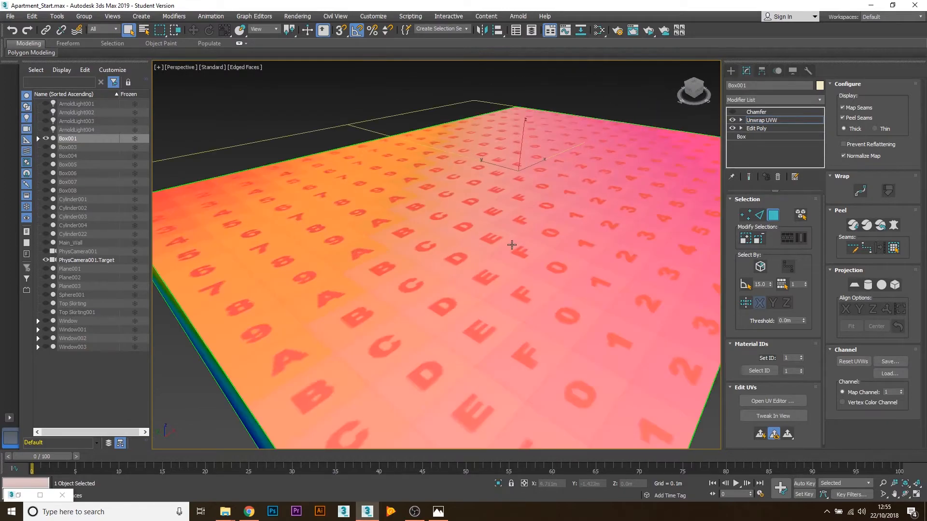
{"action": "scroll", "coordinate": [510, 246], "scroll_direction": "down", "scroll_amount": 1}
{"action": "middle_click_drag", "start_coordinate": [510, 245], "coordinate": [500, 180], "text": "alt"}
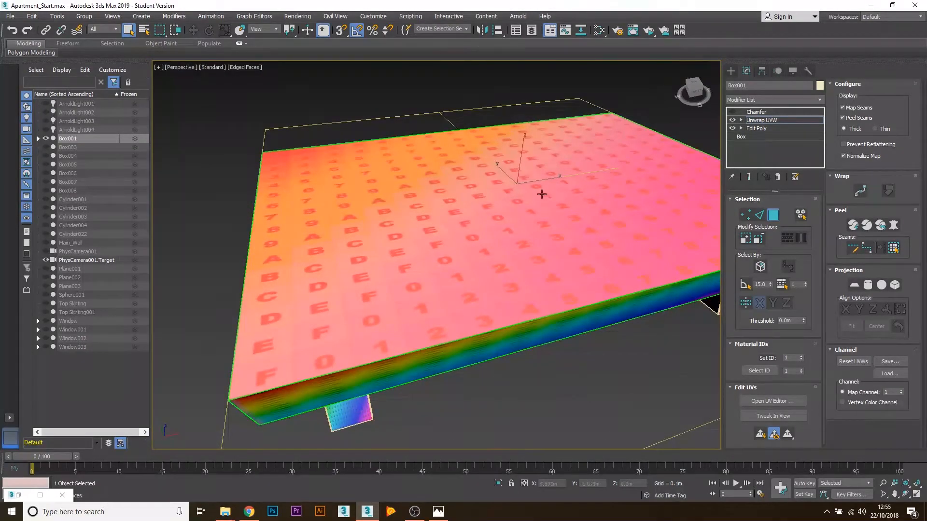
{"action": "mouse_move", "coordinate": [515, 215]}
{"action": "middle_mouse_down", "text": "alt"}
{"action": "mouse_move", "coordinate": [523, 207]}
{"action": "mouse_move", "coordinate": [497, 157]}
{"action": "mouse_move", "coordinate": [523, 180]}
{"action": "mouse_move", "coordinate": [529, 234]}
{"action": "mouse_move", "coordinate": [530, 204]}
{"action": "middle_mouse_up", "text": "alt"}
{"action": "middle_click_drag", "start_coordinate": [547, 164], "coordinate": [525, 177], "text": "alt"}
{"action": "middle_click_drag", "start_coordinate": [536, 207], "coordinate": [587, 237], "text": "alt"}
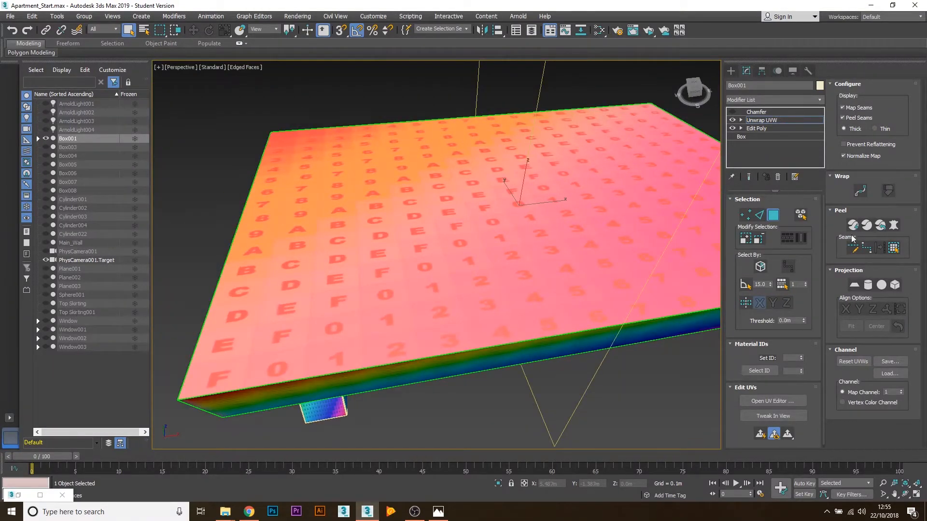
- Apply a planar projection to the selected top and underside faces, open the UV editor, and leave projection mode
{"action": "left_click", "coordinate": [854, 288]}
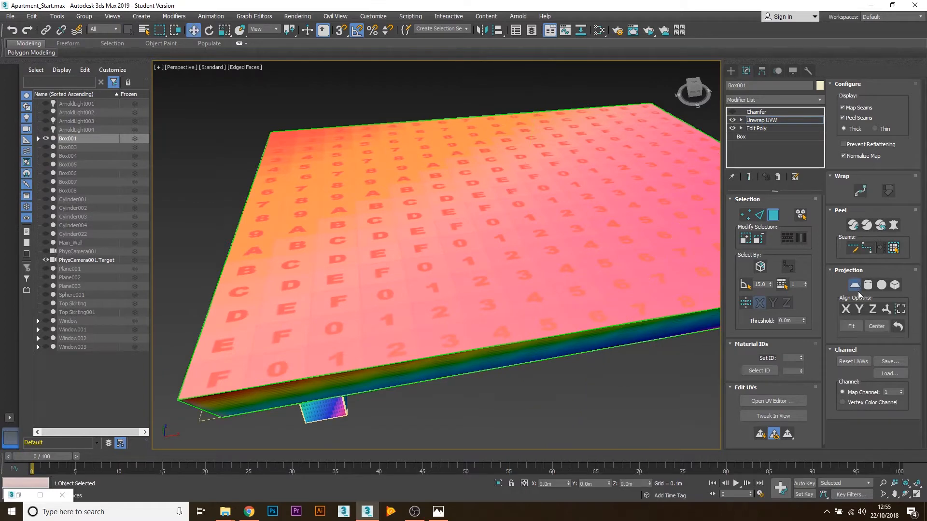
{"action": "scroll", "coordinate": [591, 248], "scroll_direction": "down", "scroll_amount": 5}
{"action": "middle_click_drag", "start_coordinate": [592, 248], "coordinate": [575, 309], "text": "alt"}
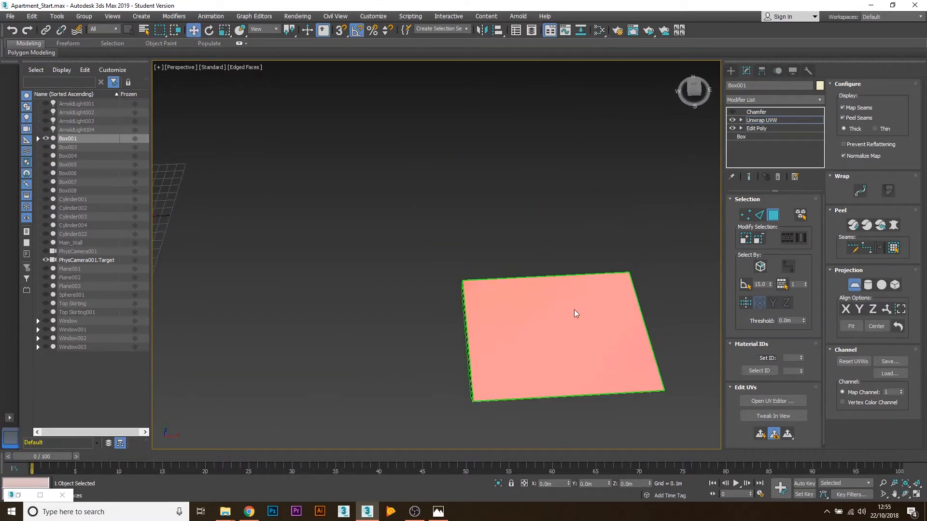
{"action": "scroll", "coordinate": [540, 236], "scroll_direction": "up", "scroll_amount": 3}
{"action": "scroll", "coordinate": [512, 261], "scroll_direction": "down", "scroll_amount": 6}
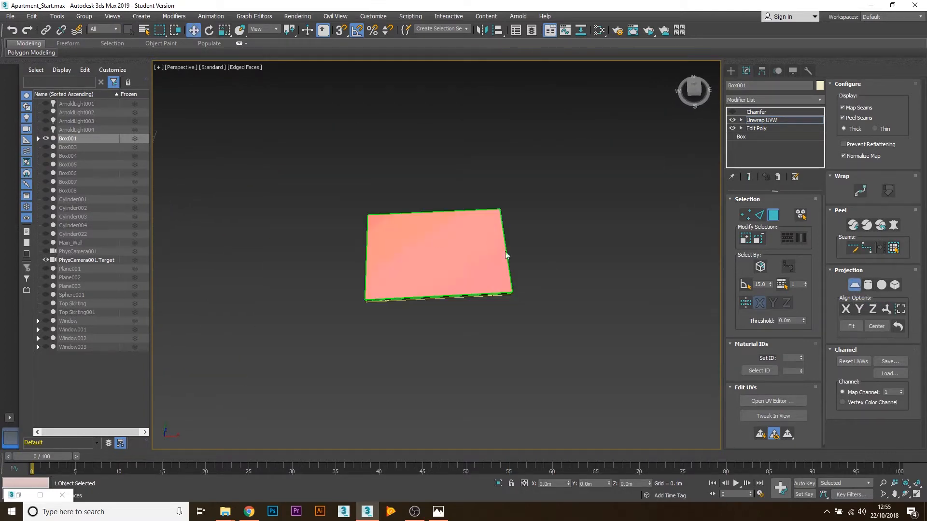
{"action": "left_click", "coordinate": [768, 402]}
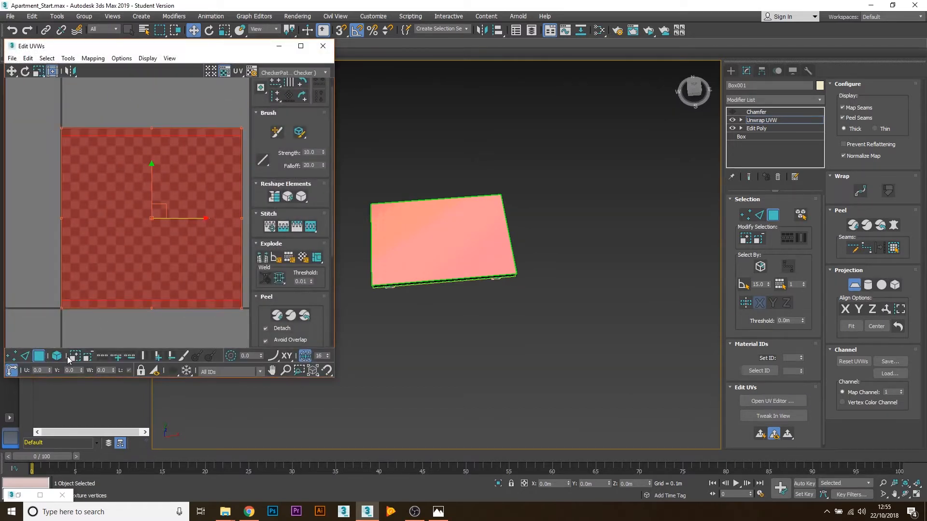
{"action": "left_click", "coordinate": [853, 285]}
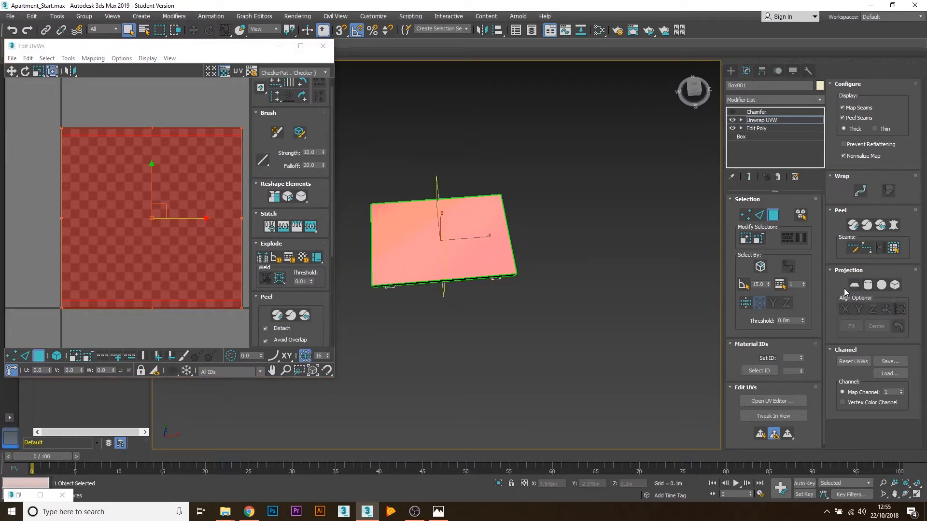
- Move the two overlapping face outlines out of the checkered UV square and deselect them
{"action": "left_click", "coordinate": [207, 212]}
{"action": "left_click_drag", "start_coordinate": [170, 209], "coordinate": [241, 157]}
{"action": "scroll", "coordinate": [114, 205], "scroll_direction": "down", "scroll_amount": 2}
{"action": "left_click", "coordinate": [210, 244]}
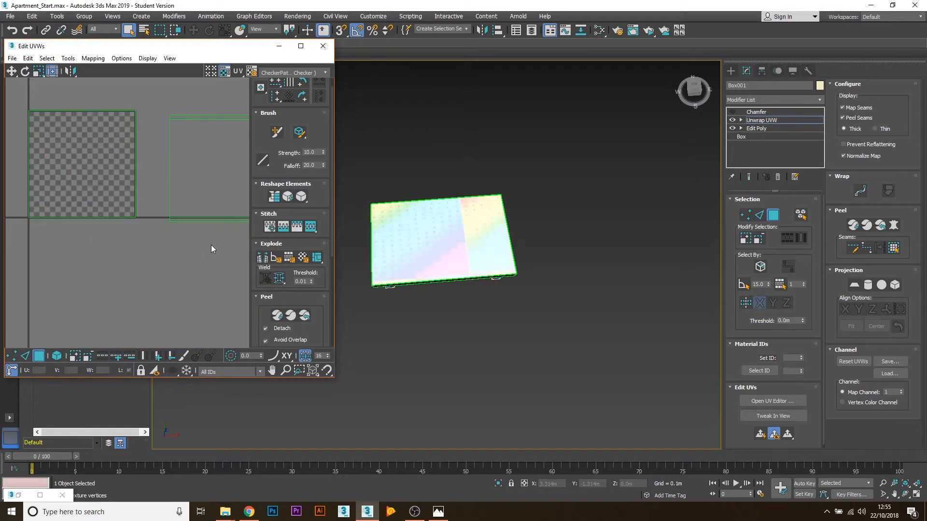
{"action": "middle_click_drag", "start_coordinate": [211, 245], "coordinate": [159, 280]}
{"action": "left_click", "coordinate": [176, 214]}
{"action": "left_click", "coordinate": [238, 260]}
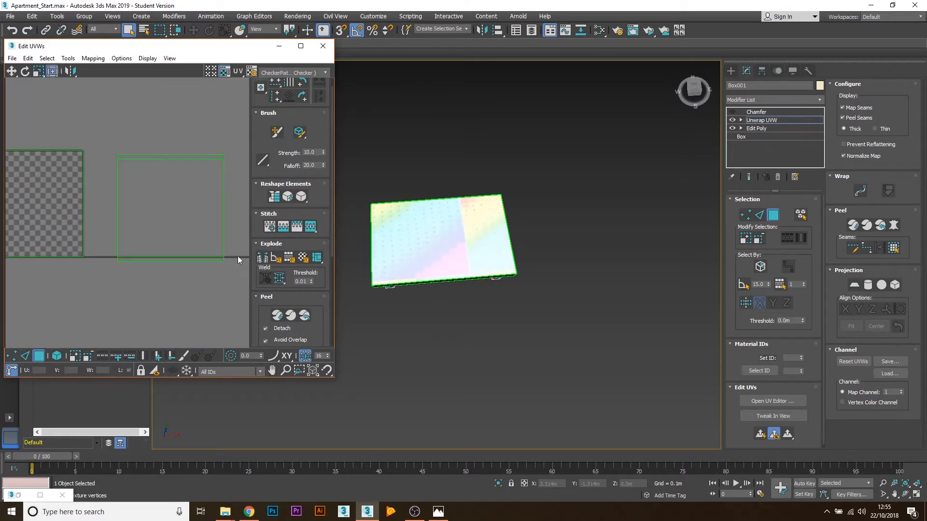
- Enable selection by UV element and move the top face's shell above the underside's shell
{"action": "left_click", "coordinate": [56, 356]}
{"action": "left_click", "coordinate": [190, 206]}
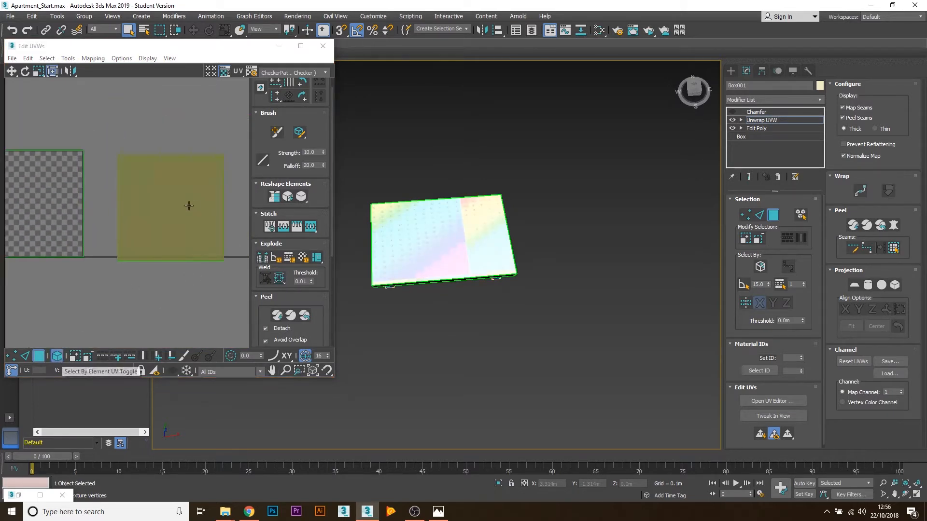
{"action": "left_click_drag", "start_coordinate": [176, 227], "coordinate": [172, 124]}
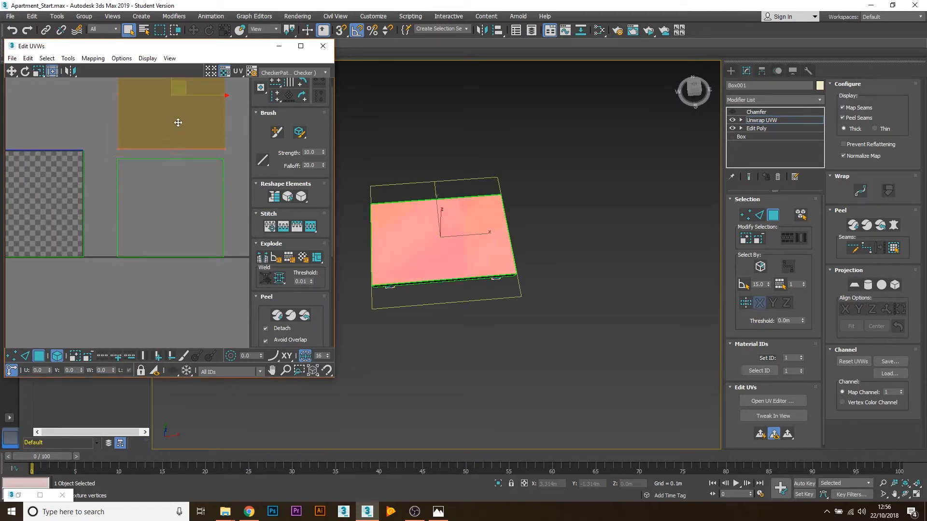
{"action": "left_click", "coordinate": [190, 291]}
{"action": "middle_click_drag", "start_coordinate": [191, 134], "coordinate": [196, 205]}
{"action": "left_click", "coordinate": [197, 168]}
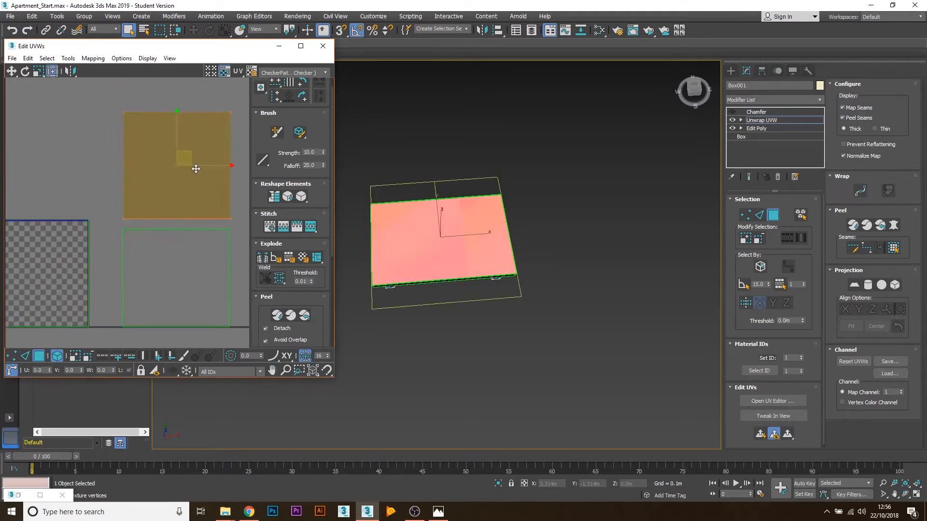
- Compare the top and underside shells with their faces on the tabletop by selecting them in the UV editor
{"action": "middle_click_drag", "start_coordinate": [439, 328], "coordinate": [446, 243], "text": "alt"}
{"action": "left_click", "coordinate": [446, 244], "text": "ctrl"}
{"action": "middle_click_drag", "start_coordinate": [437, 186], "coordinate": [420, 248], "text": "alt"}
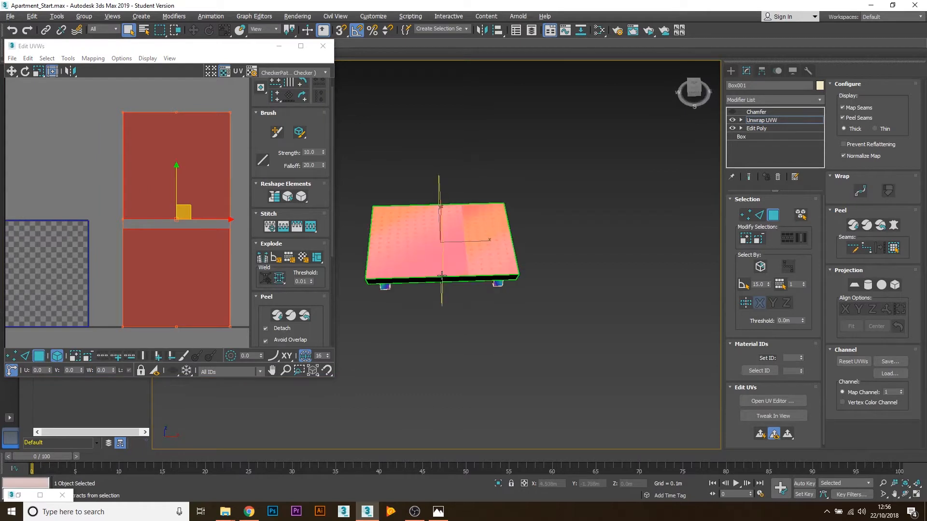
{"action": "left_click", "coordinate": [240, 192]}
{"action": "left_click", "coordinate": [205, 180]}
{"action": "left_click", "coordinate": [199, 265]}
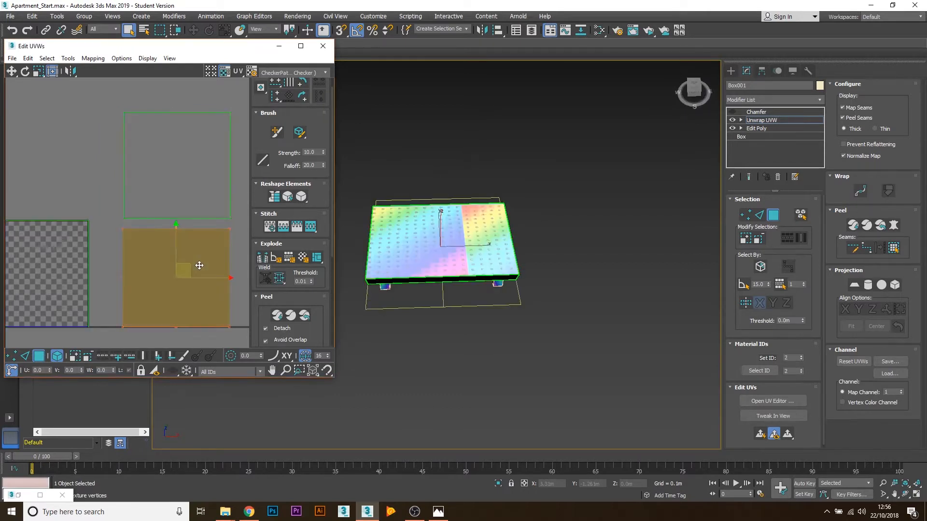
{"action": "left_click", "coordinate": [218, 210]}
{"action": "middle_click_drag", "start_coordinate": [181, 232], "coordinate": [185, 218]}
{"action": "middle_click_drag", "start_coordinate": [426, 228], "coordinate": [432, 248], "text": "alt"}
{"action": "scroll", "coordinate": [432, 247], "scroll_direction": "up", "scroll_amount": 2}
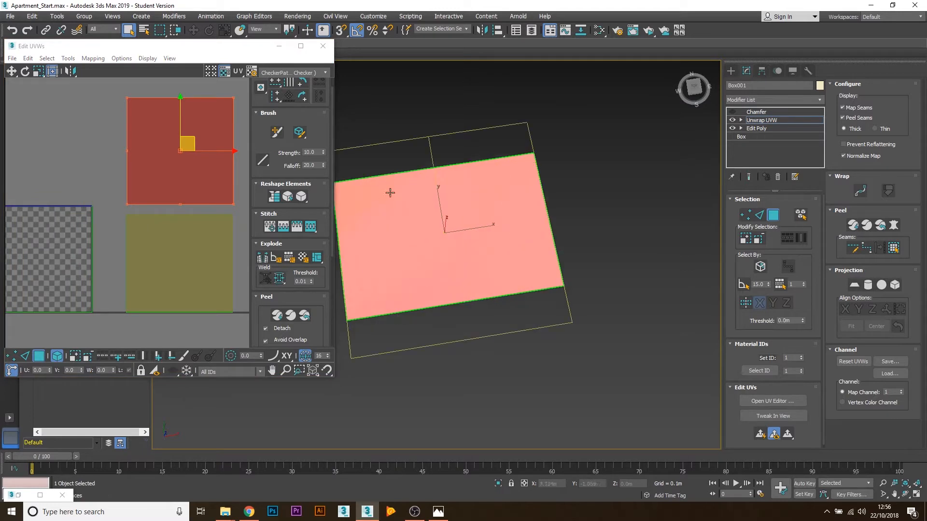
{"action": "middle_click_drag", "start_coordinate": [425, 286], "coordinate": [453, 278]}
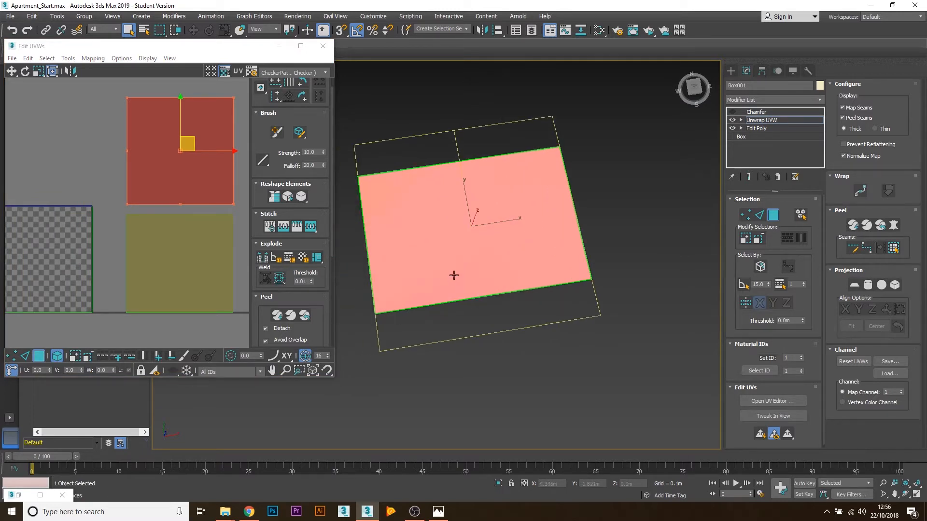
{"action": "middle_click_drag", "start_coordinate": [382, 262], "coordinate": [554, 272], "text": "alt"}
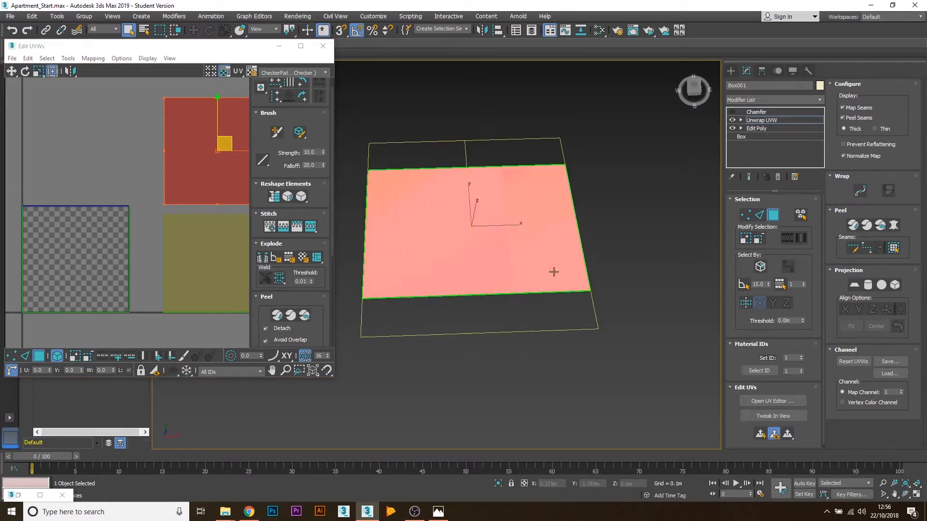
- Quick Peel the top face and move its shell above the checkered UV square
{"action": "left_click", "coordinate": [199, 211]}
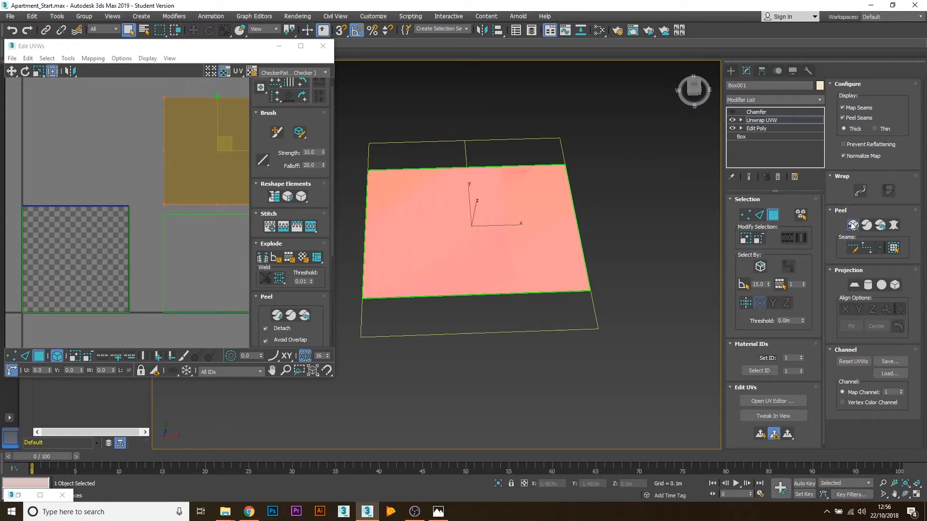
{"action": "left_click", "coordinate": [852, 226]}
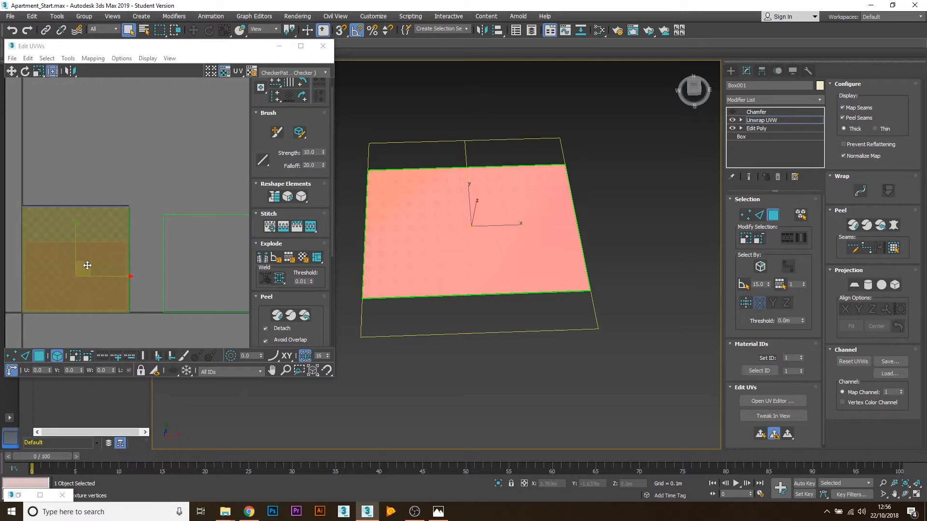
{"action": "left_click_drag", "start_coordinate": [87, 265], "coordinate": [183, 143]}
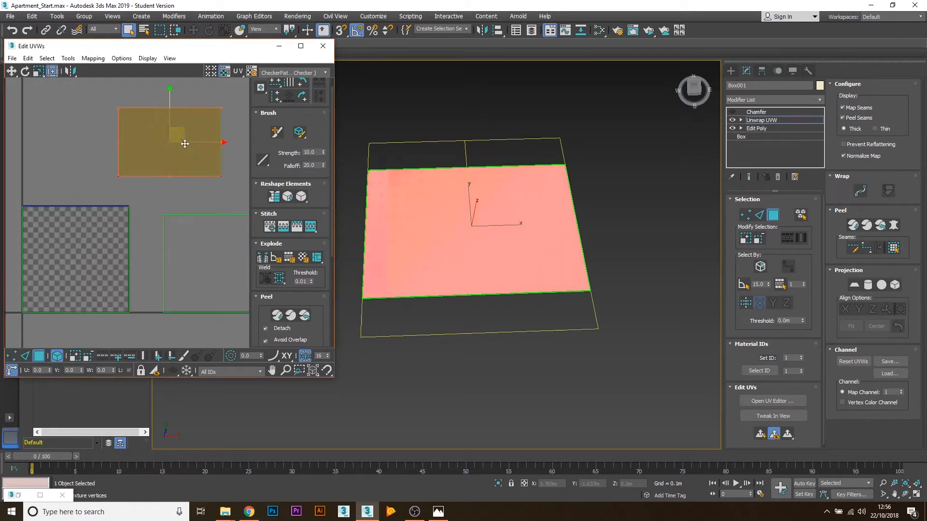
- Quick Peel the underside face and place its shell outside the checkered square, just below the top face's shell
{"action": "left_click", "coordinate": [211, 242]}
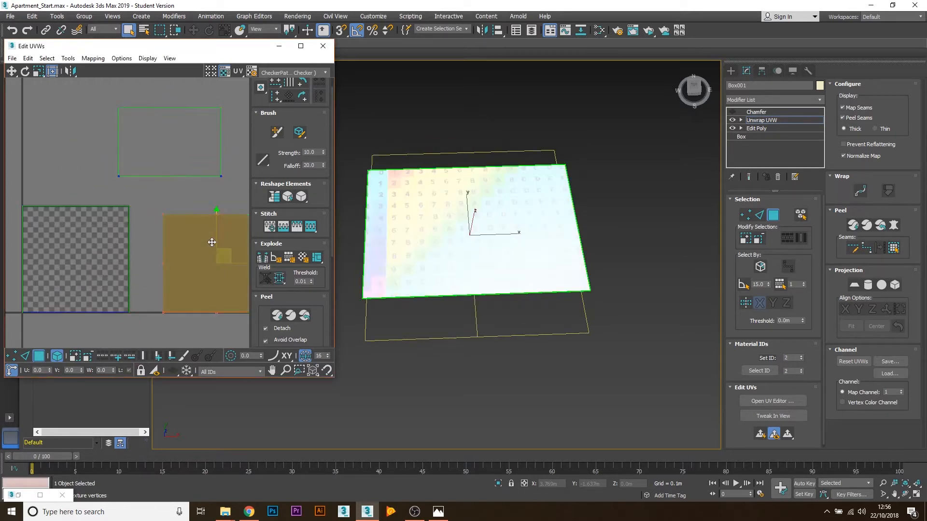
{"action": "left_click", "coordinate": [853, 227]}
{"action": "left_click_drag", "start_coordinate": [83, 270], "coordinate": [203, 209]}
{"action": "left_click_drag", "start_coordinate": [175, 145], "coordinate": [193, 131]}
{"action": "left_click", "coordinate": [192, 211]}
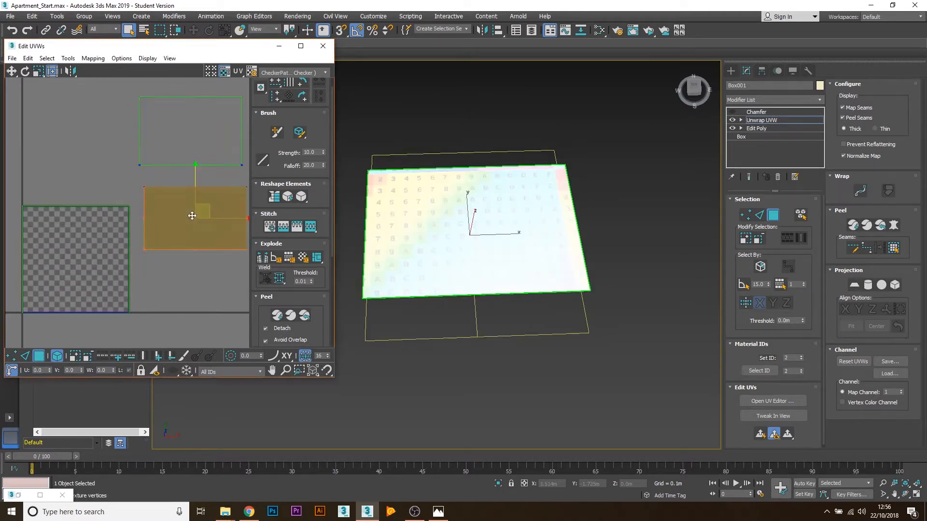
- Examine the diagnostic texture on the peeled tabletop face up close from several angles with its shells deselected
{"action": "left_click", "coordinate": [196, 125]}
{"action": "left_click", "coordinate": [198, 210]}
{"action": "left_click", "coordinate": [414, 145]}
{"action": "scroll", "coordinate": [447, 218], "scroll_direction": "up", "scroll_amount": 5}
{"action": "middle_click_drag", "start_coordinate": [454, 227], "coordinate": [448, 264], "text": "alt"}
{"action": "scroll", "coordinate": [448, 264], "scroll_direction": "up", "scroll_amount": 2}
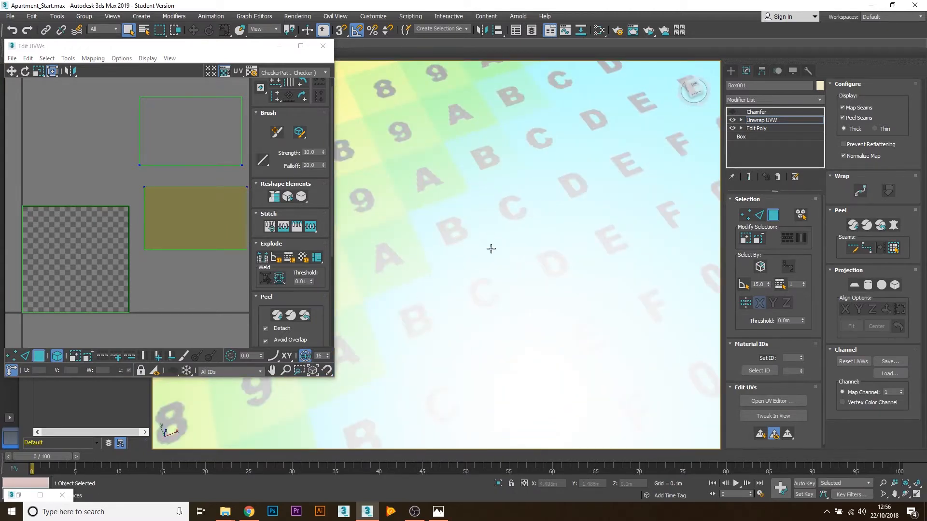
{"action": "scroll", "coordinate": [491, 249], "scroll_direction": "down", "scroll_amount": 4}
{"action": "middle_click_drag", "start_coordinate": [507, 256], "coordinate": [484, 280], "text": "alt"}
{"action": "middle_click_drag", "start_coordinate": [519, 307], "coordinate": [531, 273], "text": "alt"}
{"action": "scroll", "coordinate": [580, 262], "scroll_direction": "down", "scroll_amount": 2}
- Quick Peel the tabletop's two opposite short side faces together and move their shells beside the checkered UV square
{"action": "left_click", "coordinate": [528, 277]}
{"action": "middle_click_drag", "start_coordinate": [652, 221], "coordinate": [539, 224], "text": "alt"}
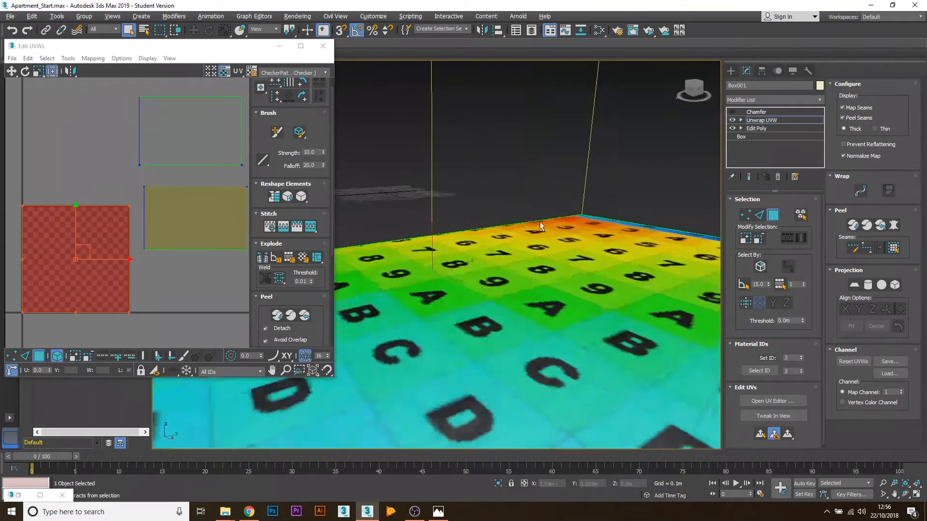
{"action": "scroll", "coordinate": [540, 224], "scroll_direction": "down", "scroll_amount": 3}
{"action": "middle_click_drag", "start_coordinate": [637, 263], "coordinate": [594, 278], "text": "alt"}
{"action": "left_click", "coordinate": [594, 278], "text": "ctrl"}
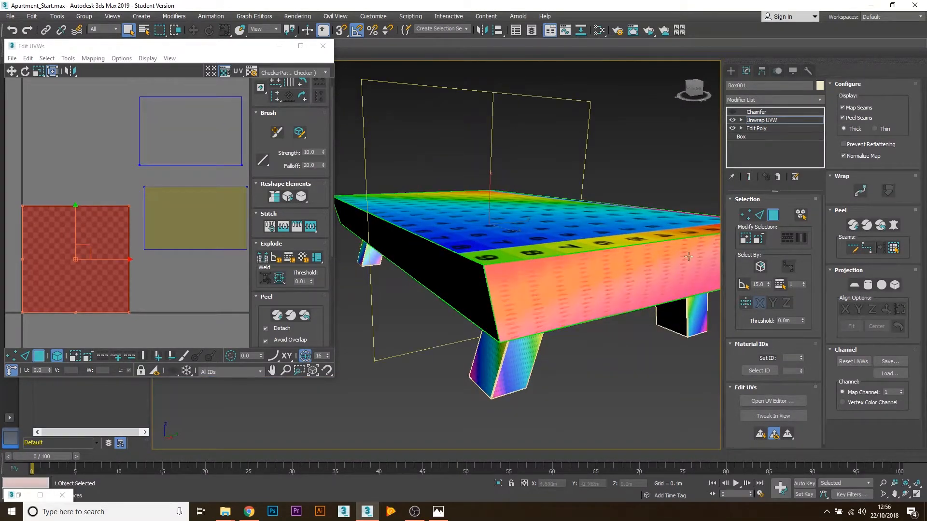
{"action": "left_click", "coordinate": [853, 226]}
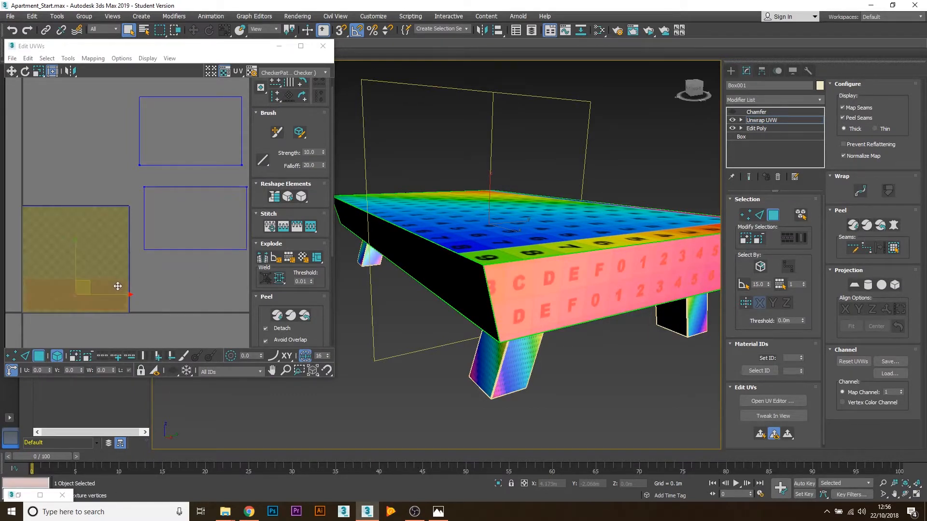
{"action": "left_click_drag", "start_coordinate": [114, 283], "coordinate": [204, 300]}
{"action": "left_click", "coordinate": [198, 316]}
{"action": "left_click", "coordinate": [203, 294]}
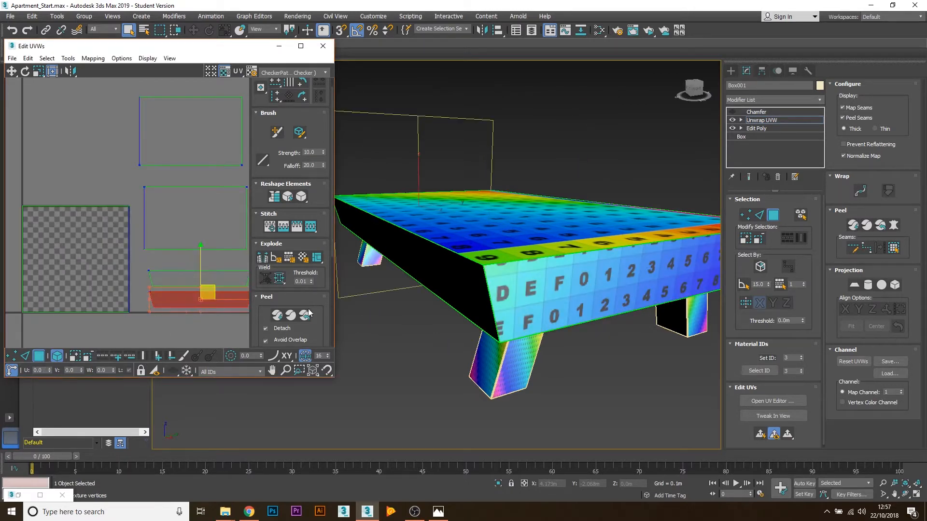
- Select the tabletop's two opposite long side faces, Quick Peel them, and clear the selection
{"action": "middle_click_drag", "start_coordinate": [418, 291], "coordinate": [555, 213], "text": "alt"}
{"action": "left_click", "coordinate": [627, 219]}
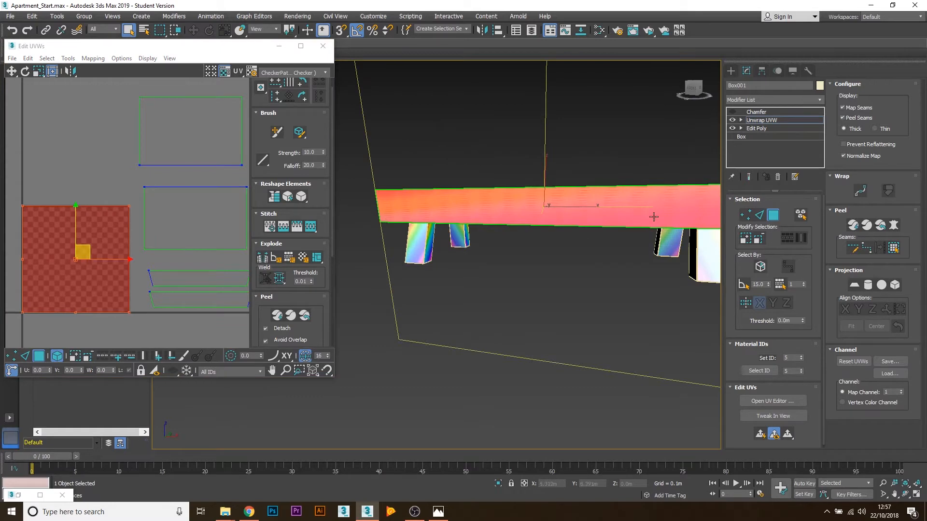
{"action": "middle_click_drag", "start_coordinate": [653, 216], "coordinate": [526, 255], "text": "alt"}
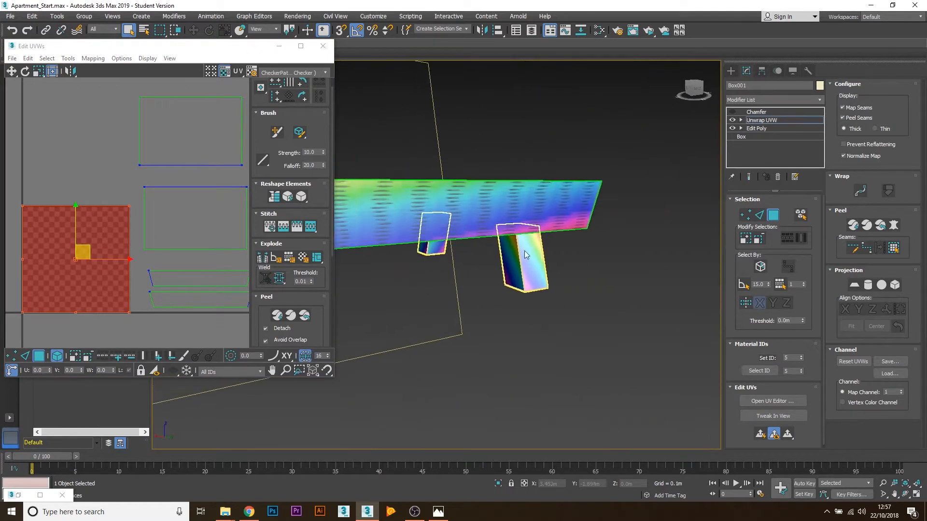
{"action": "left_click", "coordinate": [479, 222], "text": "ctrl"}
{"action": "left_click", "coordinate": [851, 225]}
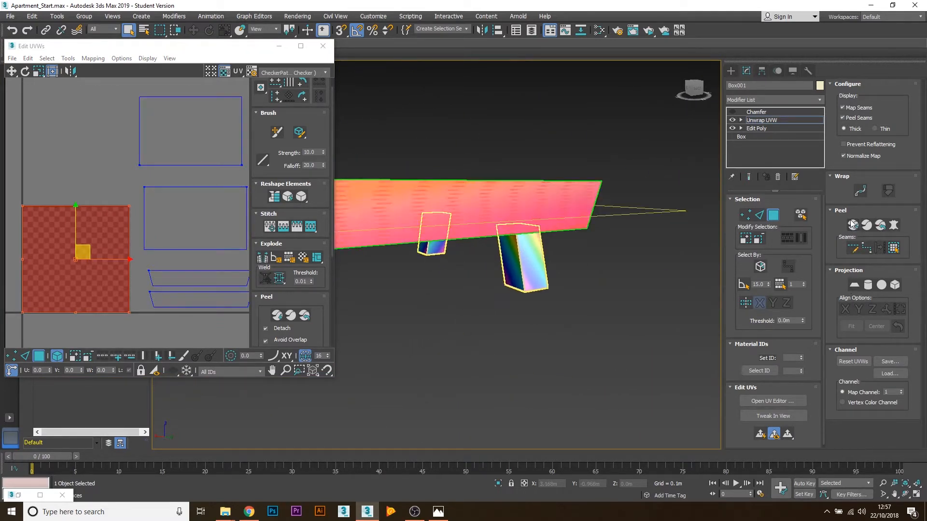
{"action": "left_click", "coordinate": [109, 322]}
- Select all six tabletop shells together in the UV editor
{"action": "scroll", "coordinate": [87, 323], "scroll_direction": "up", "scroll_amount": 1}
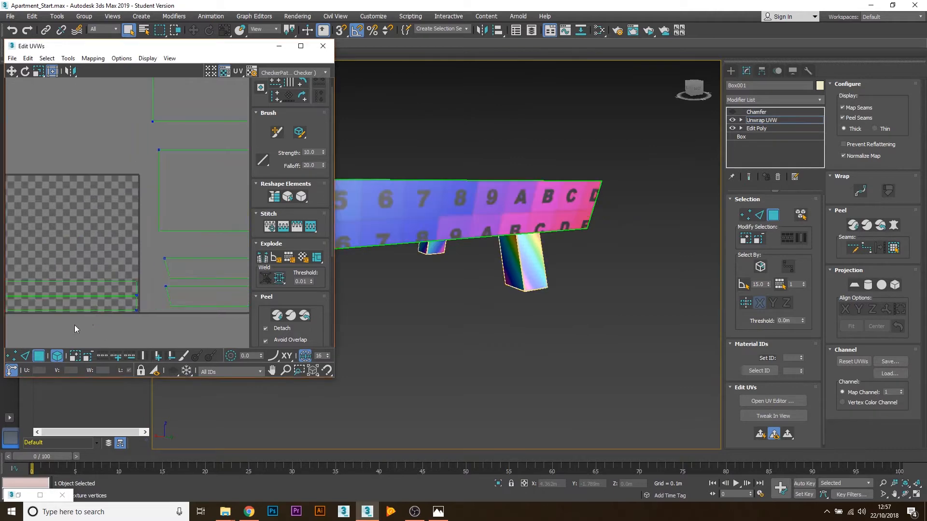
{"action": "middle_click_drag", "start_coordinate": [452, 262], "coordinate": [502, 290], "text": "alt"}
{"action": "scroll", "coordinate": [154, 231], "scroll_direction": "down", "scroll_amount": 1}
{"action": "left_click_drag", "start_coordinate": [69, 308], "coordinate": [237, 146]}
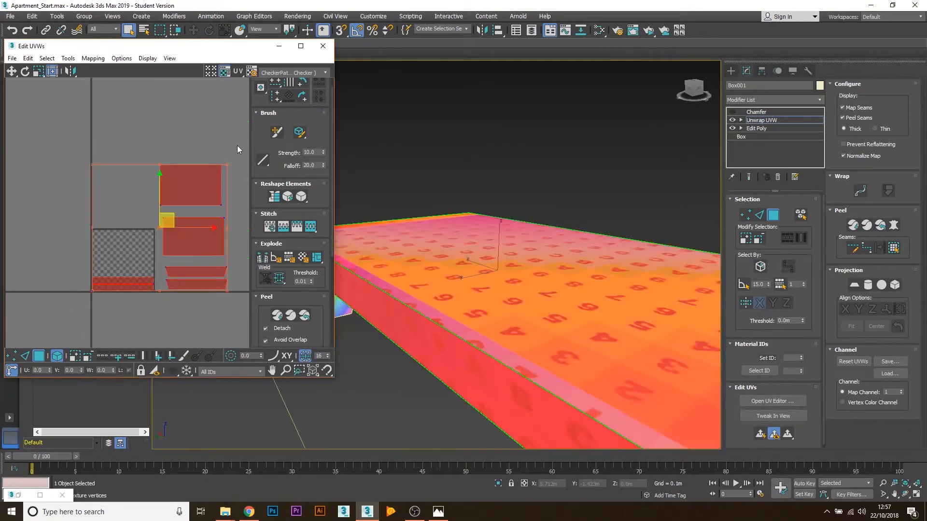
{"action": "left_click", "coordinate": [129, 300]}
{"action": "left_click_drag", "start_coordinate": [78, 311], "coordinate": [216, 174]}
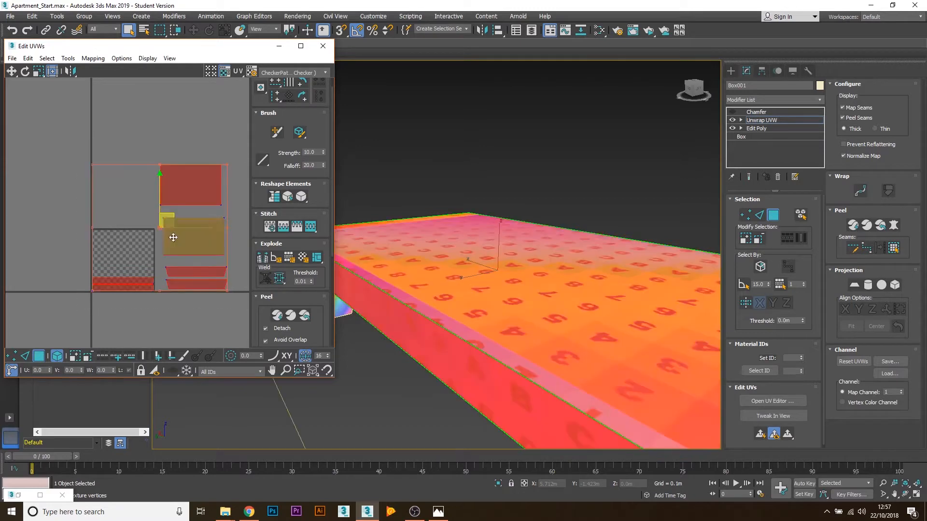
{"action": "scroll", "coordinate": [103, 276], "scroll_direction": "up", "scroll_amount": 2}
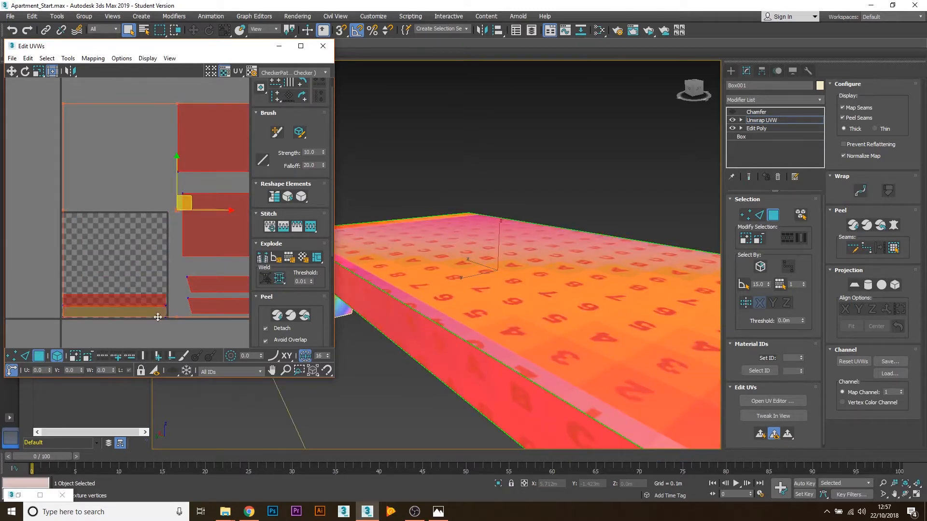
{"action": "scroll", "coordinate": [193, 317], "scroll_direction": "down", "scroll_amount": 1}
{"action": "left_click", "coordinate": [101, 339]}
{"action": "scroll", "coordinate": [89, 340], "scroll_direction": "down", "scroll_amount": 1}
{"action": "left_click_drag", "start_coordinate": [89, 340], "coordinate": [237, 176]}
{"action": "left_click", "coordinate": [68, 59]}
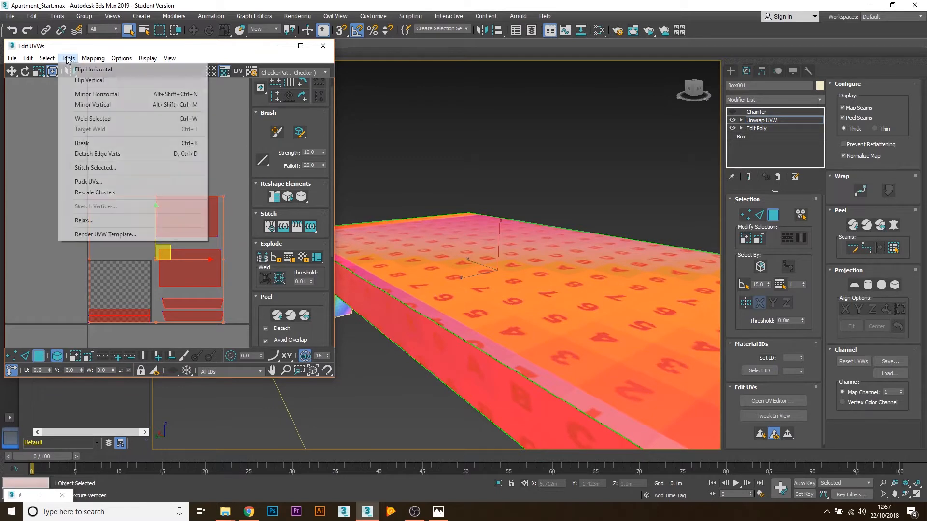
{"action": "left_click", "coordinate": [108, 187]}
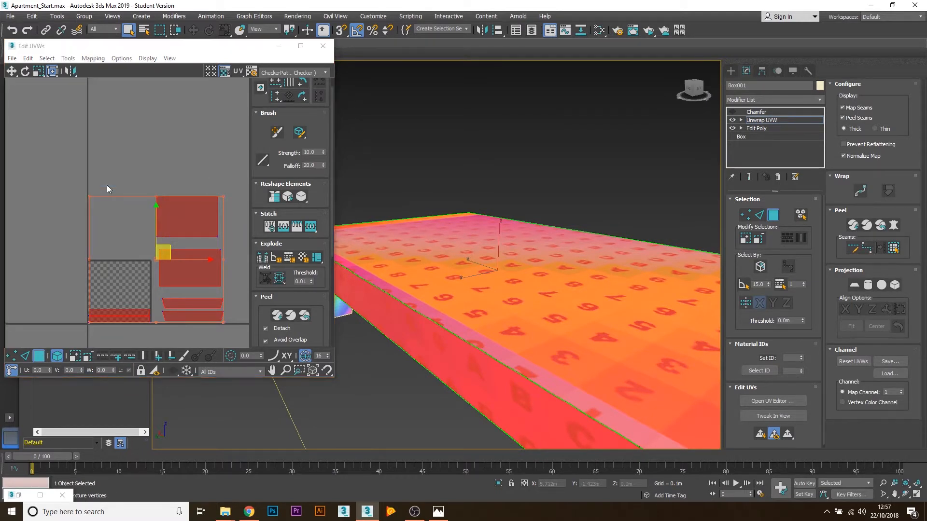
{"action": "left_click_drag", "start_coordinate": [844, 311], "coordinate": [391, 150]}
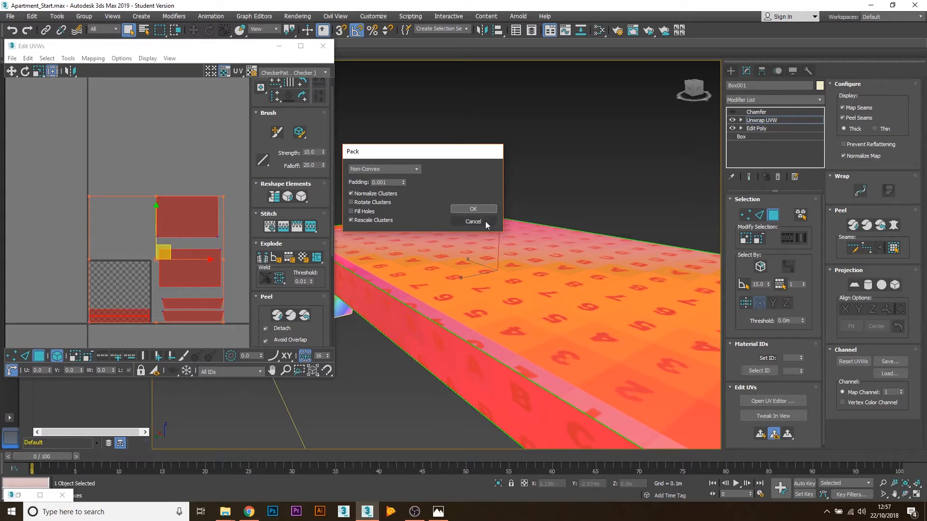
{"action": "left_click", "coordinate": [473, 209]}
- Scale the tabletop's uppermost shell up to about 3.6 times its size in the UV editor and examine its texture on the model
{"action": "left_click", "coordinate": [205, 173]}
{"action": "left_click", "coordinate": [181, 216]}
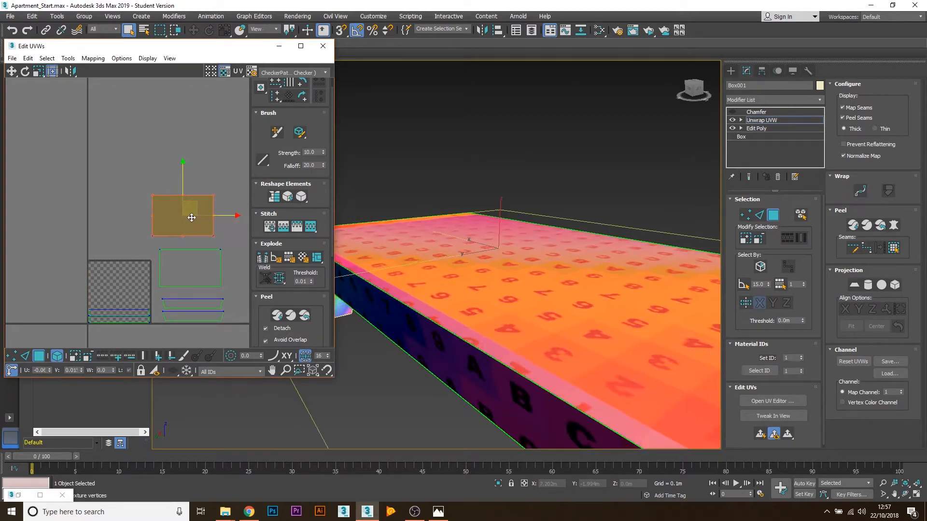
{"action": "left_click_drag", "start_coordinate": [180, 216], "coordinate": [268, 97]}
{"action": "middle_click_drag", "start_coordinate": [199, 222], "coordinate": [134, 243]}
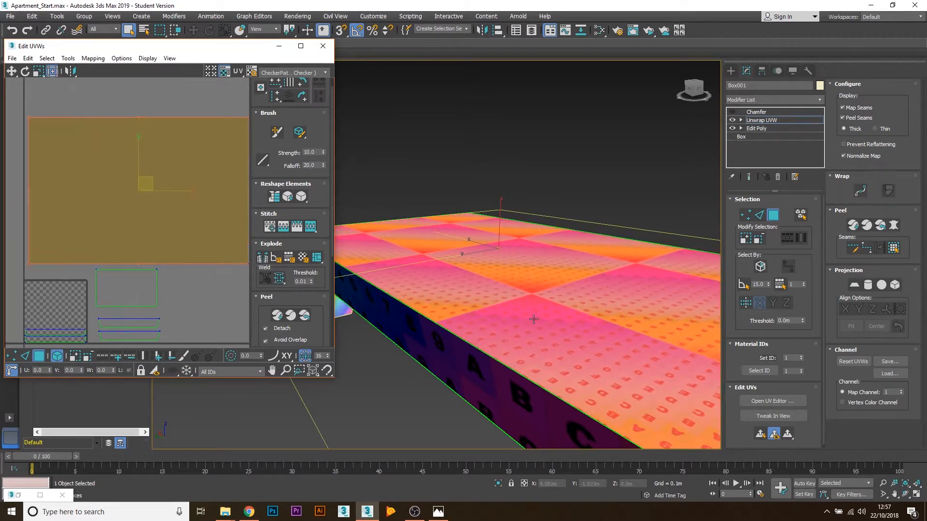
{"action": "left_click", "coordinate": [569, 186]}
{"action": "middle_click_drag", "start_coordinate": [514, 279], "coordinate": [466, 322], "text": "alt"}
{"action": "middle_click_drag", "start_coordinate": [452, 265], "coordinate": [520, 222], "text": "alt"}
{"action": "middle_click_drag", "start_coordinate": [565, 251], "coordinate": [455, 252], "text": "alt"}
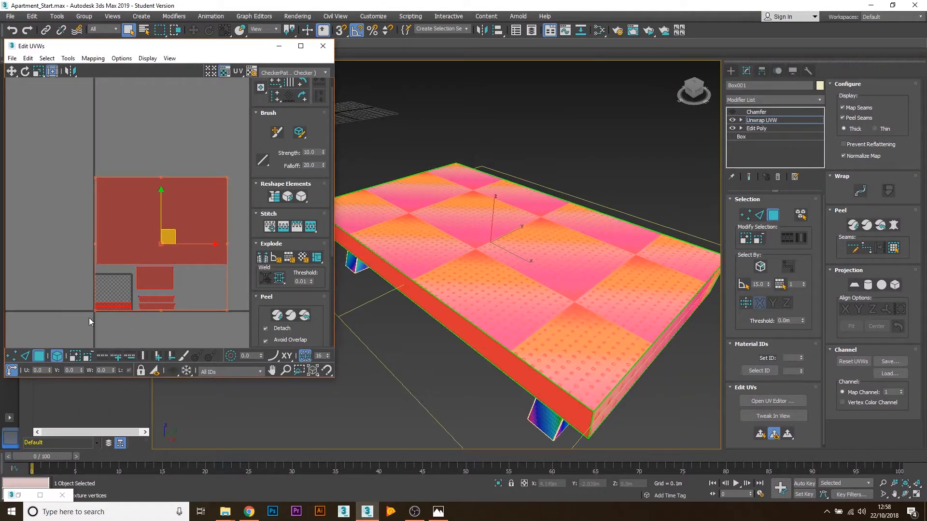
- Select all six tabletop shells and pack them using Non-Convex, 0.001 padding, Normalize Clusters and Rescale Clusters
{"action": "left_click_drag", "start_coordinate": [82, 322], "coordinate": [242, 160]}
{"action": "left_click", "coordinate": [67, 58]}
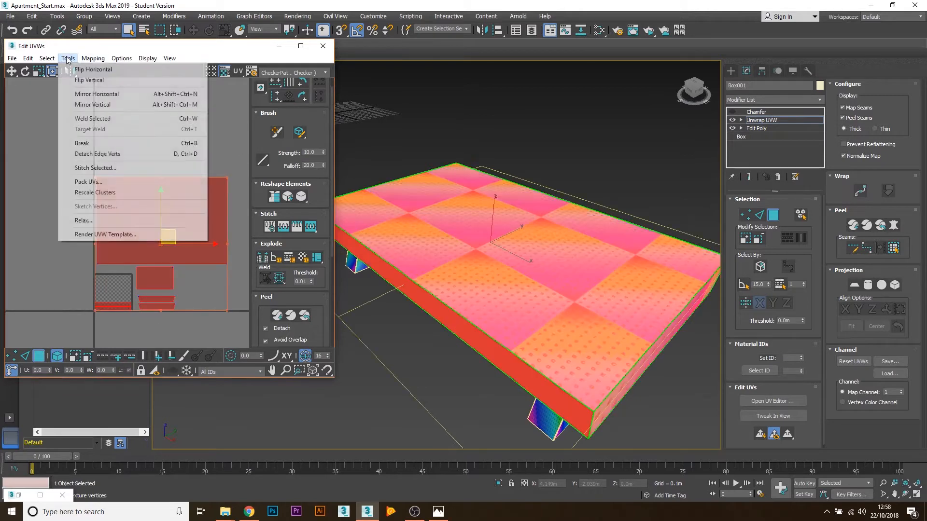
{"action": "left_click", "coordinate": [111, 185]}
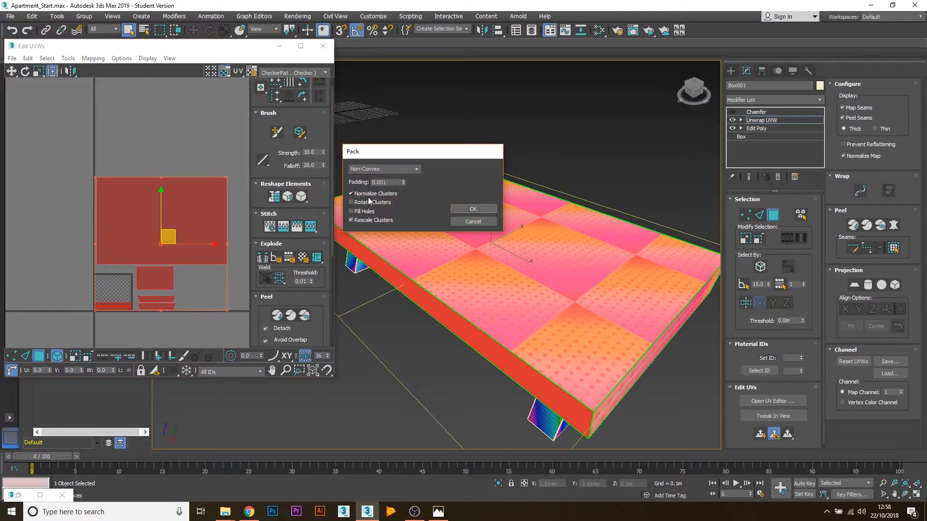
{"action": "left_click", "coordinate": [473, 209]}
- Deselect the packed shells and examine their layout in the UV square and the diagnostic texture on the tabletop
{"action": "scroll", "coordinate": [135, 289], "scroll_direction": "up", "scroll_amount": 2}
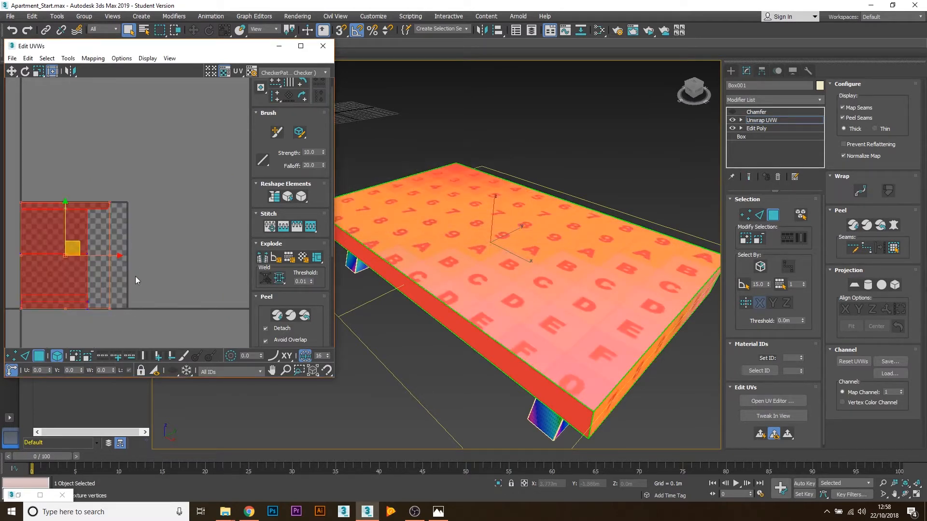
{"action": "left_click", "coordinate": [124, 270]}
{"action": "left_click_drag", "start_coordinate": [96, 204], "coordinate": [110, 194]}
{"action": "middle_click_drag", "start_coordinate": [103, 256], "coordinate": [139, 261]}
{"action": "scroll", "coordinate": [80, 306], "scroll_direction": "up", "scroll_amount": 2}
{"action": "scroll", "coordinate": [67, 325], "scroll_direction": "down", "scroll_amount": 1}
{"action": "left_click", "coordinate": [43, 326]}
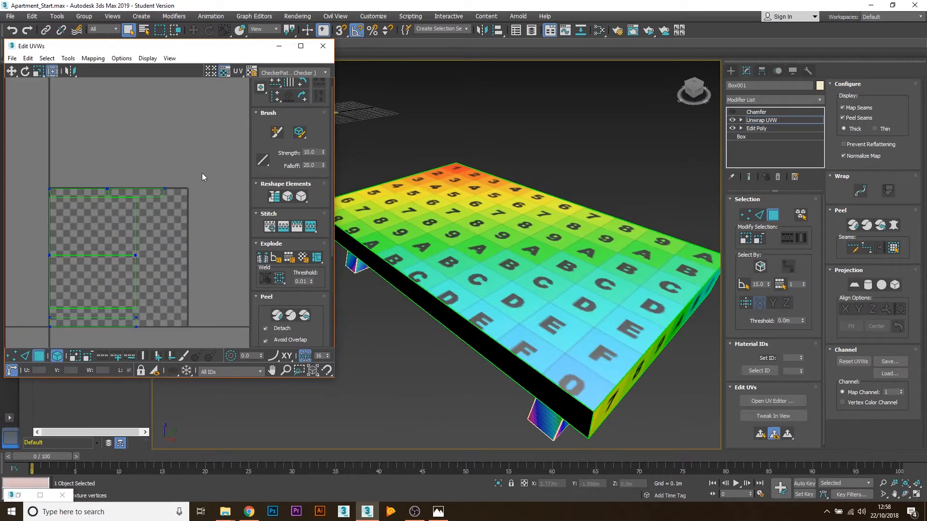
{"action": "middle_click_drag", "start_coordinate": [531, 242], "coordinate": [545, 309], "text": "alt"}
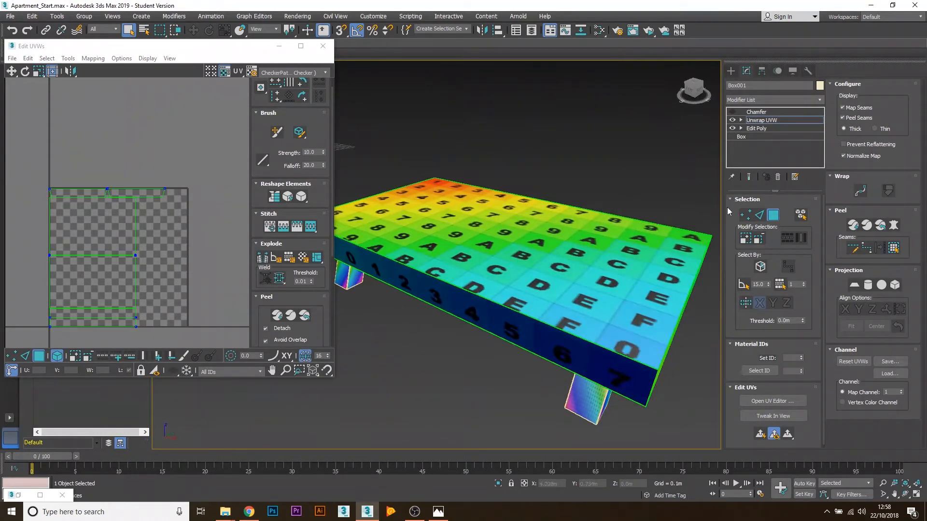
- Leave polygon selection on the tabletop, close the UV editor and turn its Chamfer modifier back on
{"action": "left_click", "coordinate": [774, 217]}
{"action": "scroll", "coordinate": [500, 235], "scroll_direction": "up", "scroll_amount": 4}
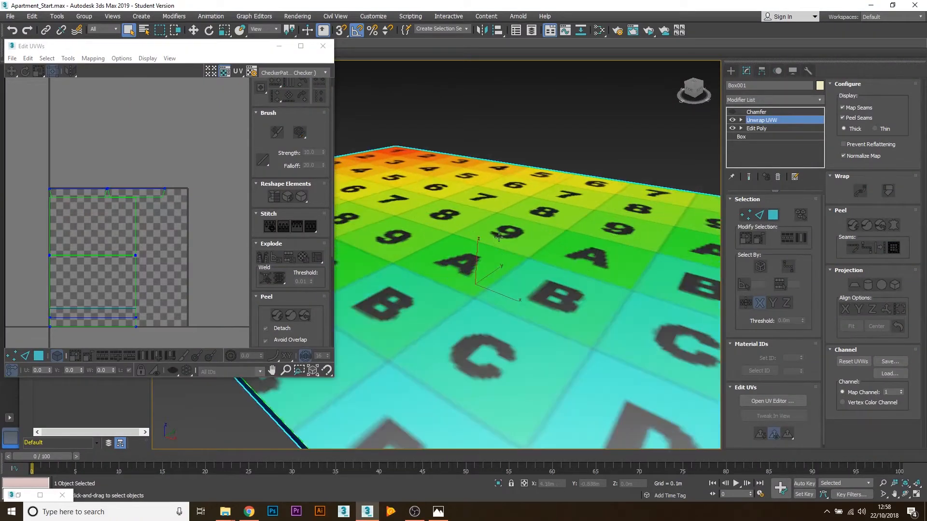
{"action": "middle_click_drag", "start_coordinate": [490, 276], "coordinate": [545, 248]}
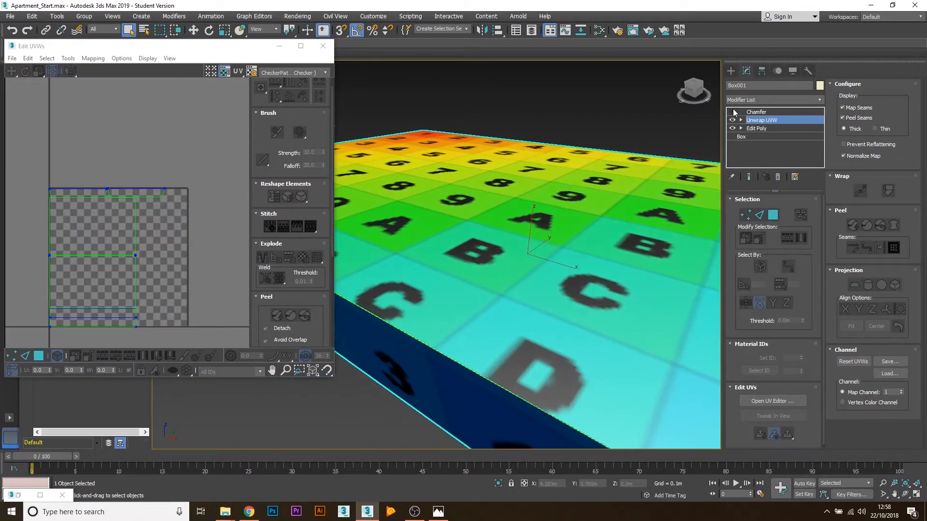
{"action": "left_click", "coordinate": [576, 78]}
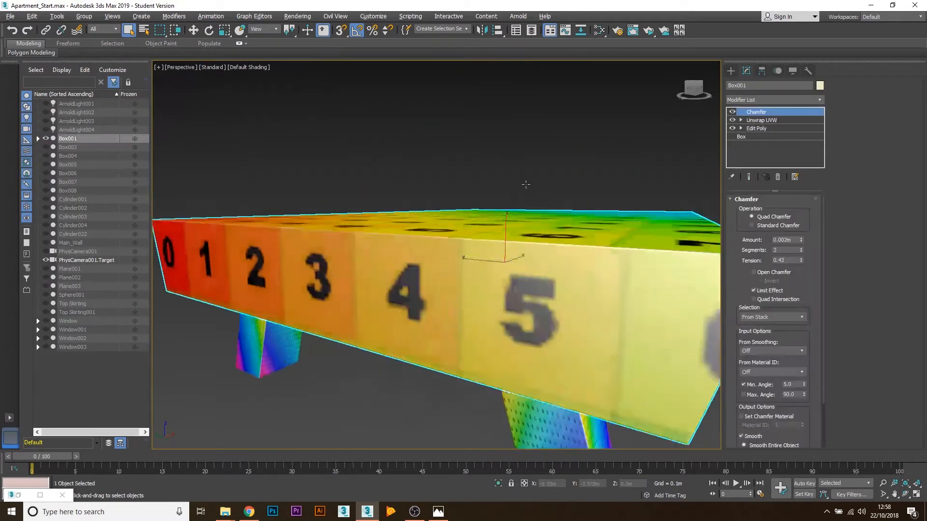
{"action": "scroll", "coordinate": [573, 245], "scroll_direction": "up", "scroll_amount": 2}
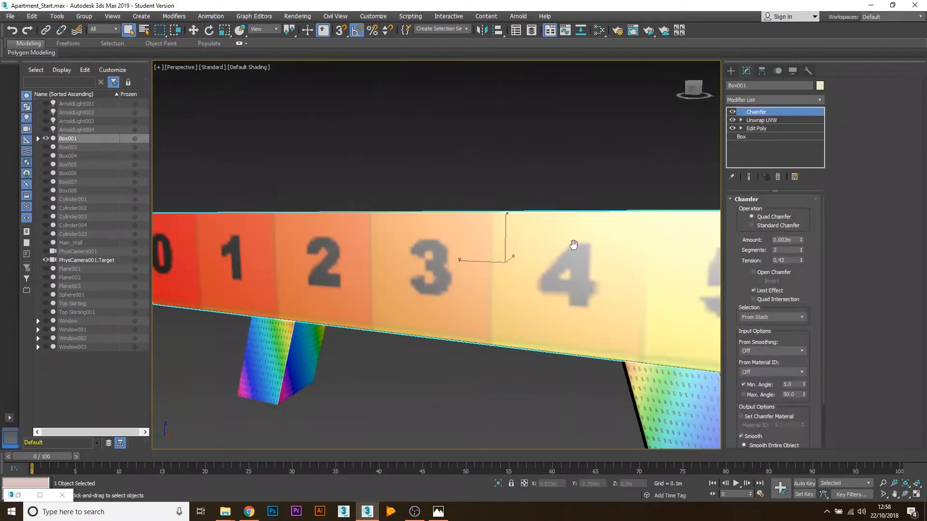
{"action": "scroll", "coordinate": [525, 314], "scroll_direction": "down", "scroll_amount": 2}
- Select the table legs and switch off their two Symmetry modifiers, the Chamfer and both Edit Poly modifiers
{"action": "left_click", "coordinate": [525, 314]}
{"action": "middle_click_drag", "start_coordinate": [613, 333], "coordinate": [528, 231], "text": "alt"}
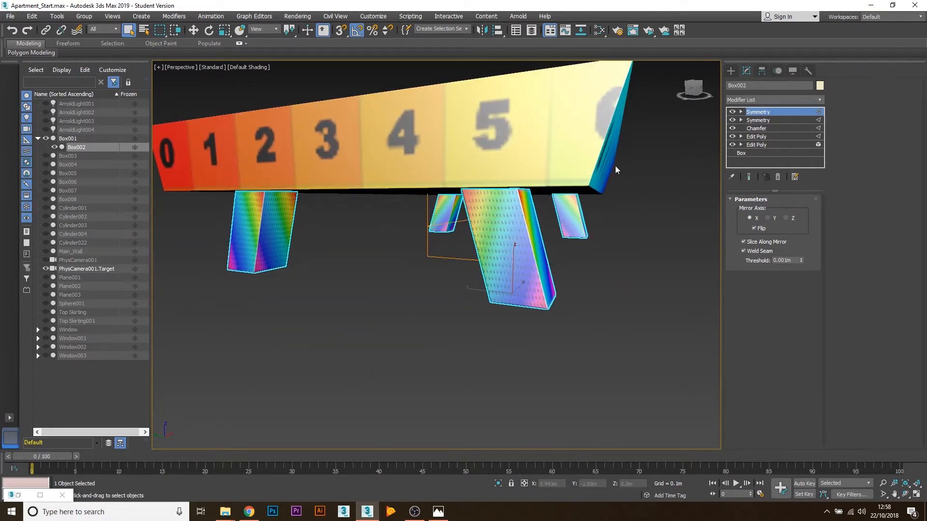
{"action": "left_click", "coordinate": [732, 112]}
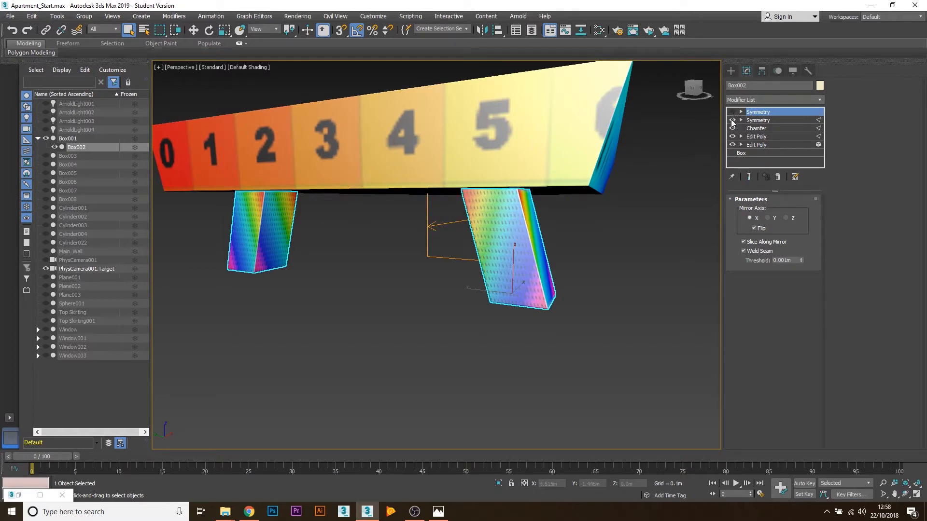
{"action": "left_click", "coordinate": [732, 120]}
{"action": "left_click", "coordinate": [732, 129]}
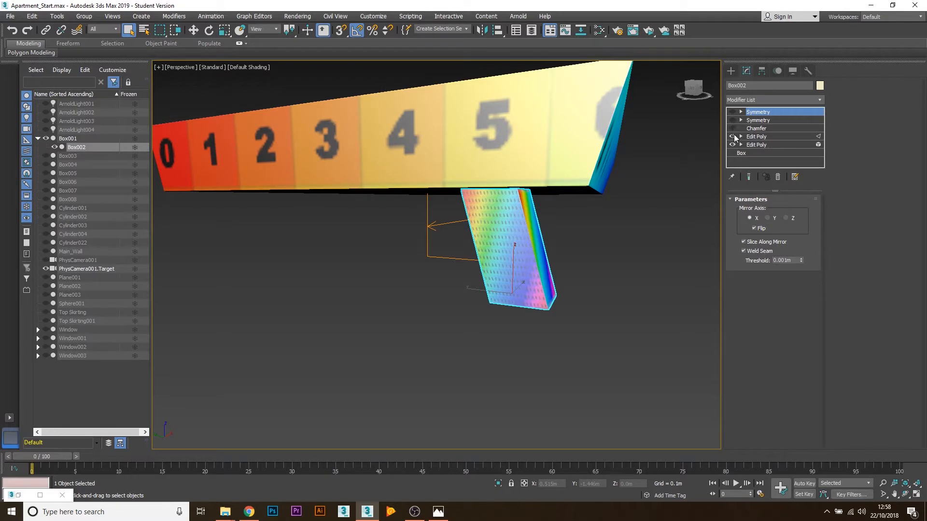
{"action": "left_click", "coordinate": [732, 137]}
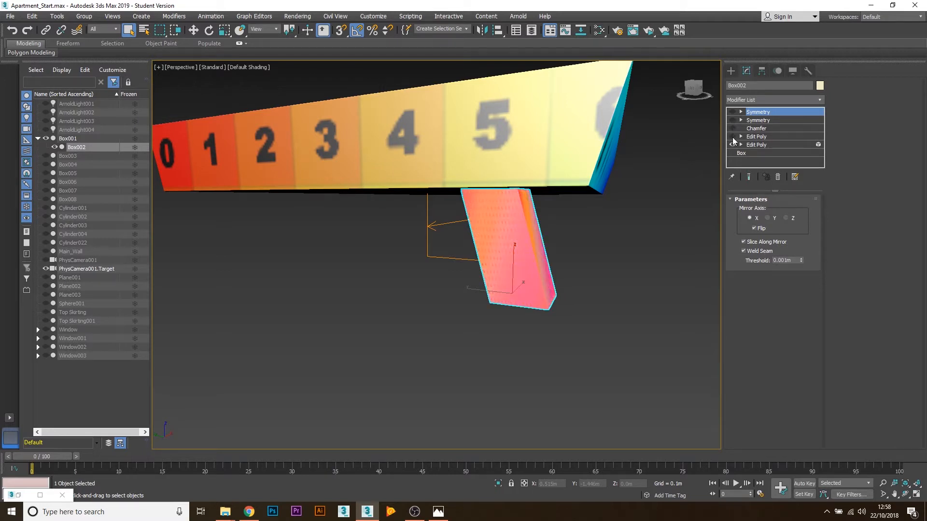
{"action": "left_click", "coordinate": [731, 146]}
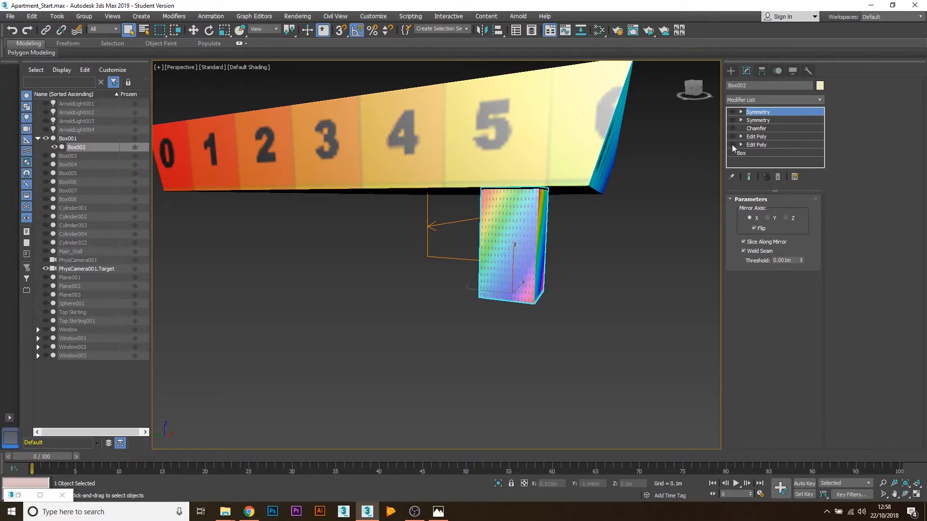
{"action": "left_click", "coordinate": [732, 145]}
{"action": "left_click", "coordinate": [731, 145]}
{"action": "middle_click_drag", "start_coordinate": [623, 221], "coordinate": [565, 241], "text": "alt"}
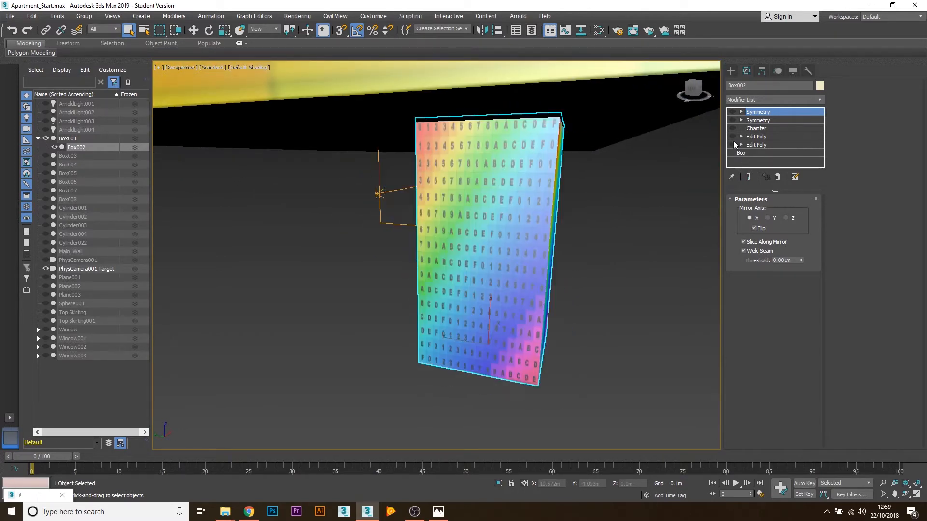
- Add an Unwrap UVW modifier directly above the legs' Box base object, beneath the disabled Edit Poly modifiers, accepting the topology warning
{"action": "left_click", "coordinate": [761, 153]}
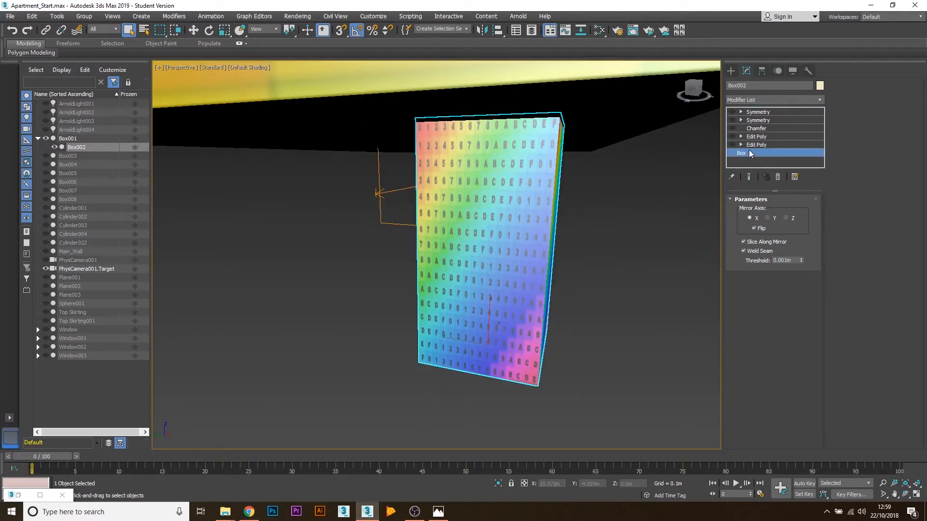
{"action": "left_click", "coordinate": [504, 283]}
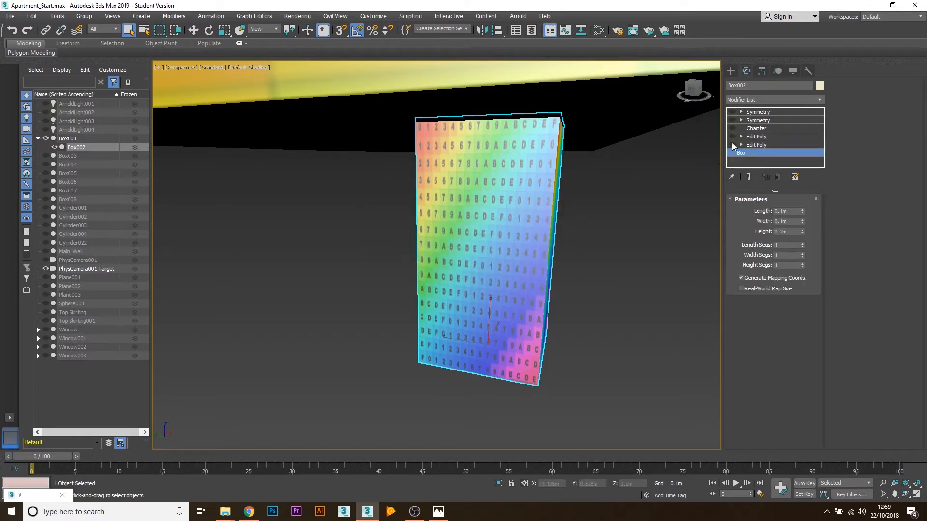
{"action": "left_click", "coordinate": [734, 144]}
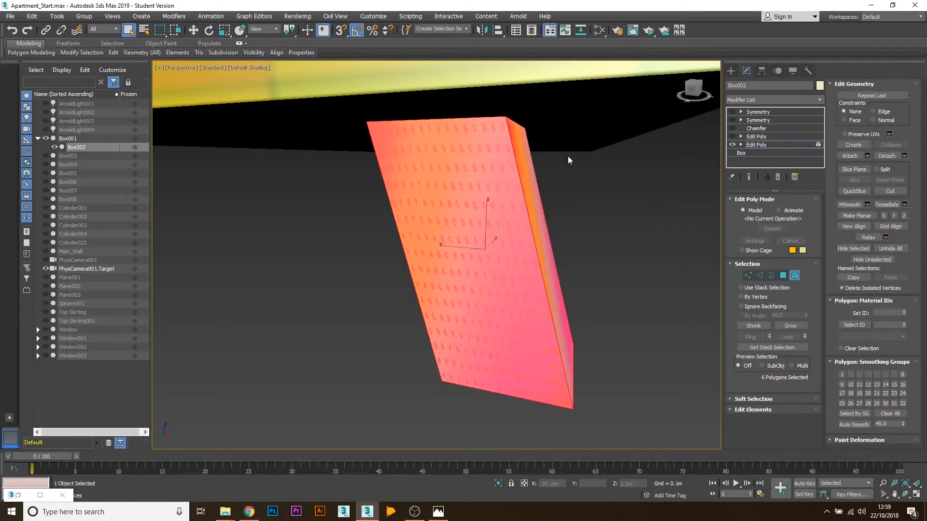
{"action": "left_click", "coordinate": [742, 151]}
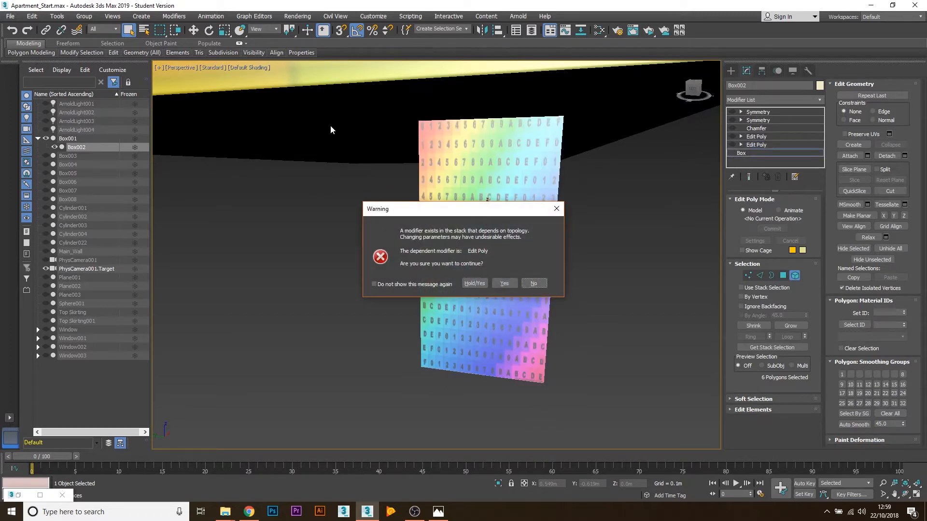
{"action": "left_click", "coordinate": [504, 284]}
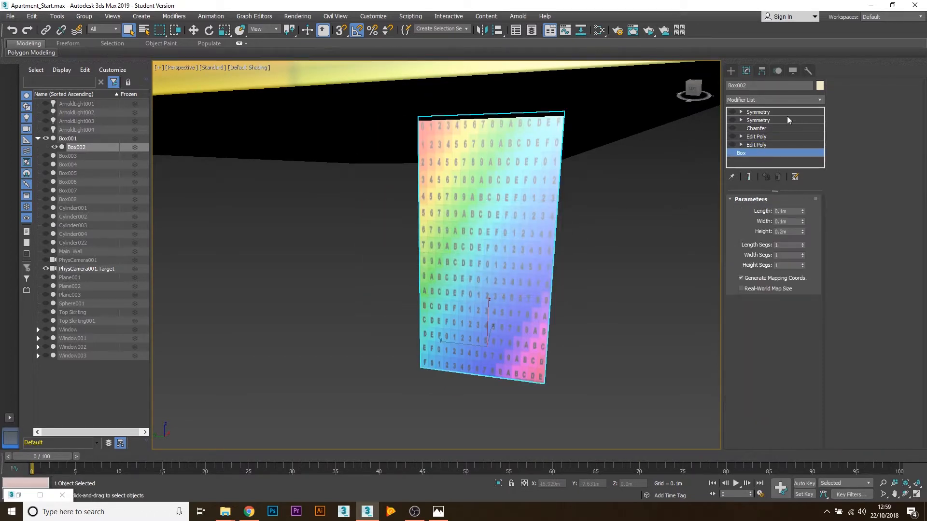
{"action": "left_click", "coordinate": [751, 99]}
{"action": "key", "text": "u"}
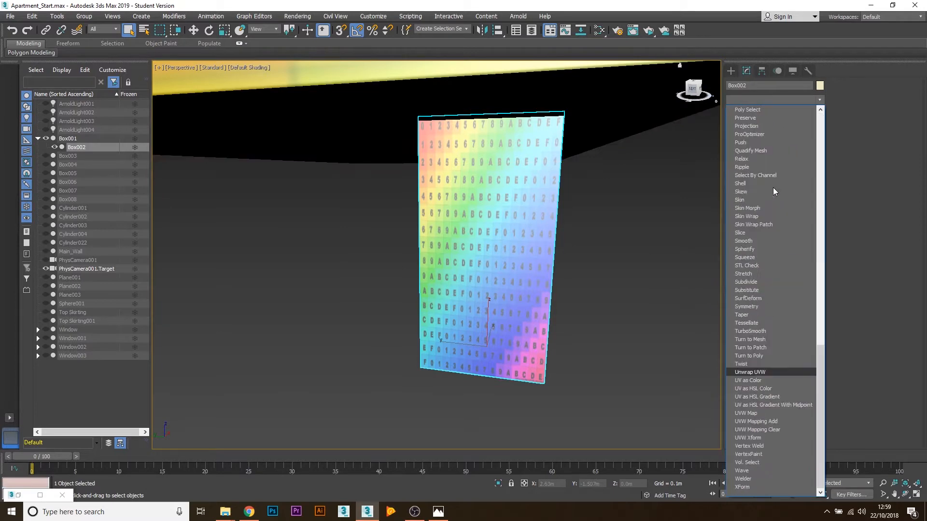
{"action": "left_click", "coordinate": [769, 373]}
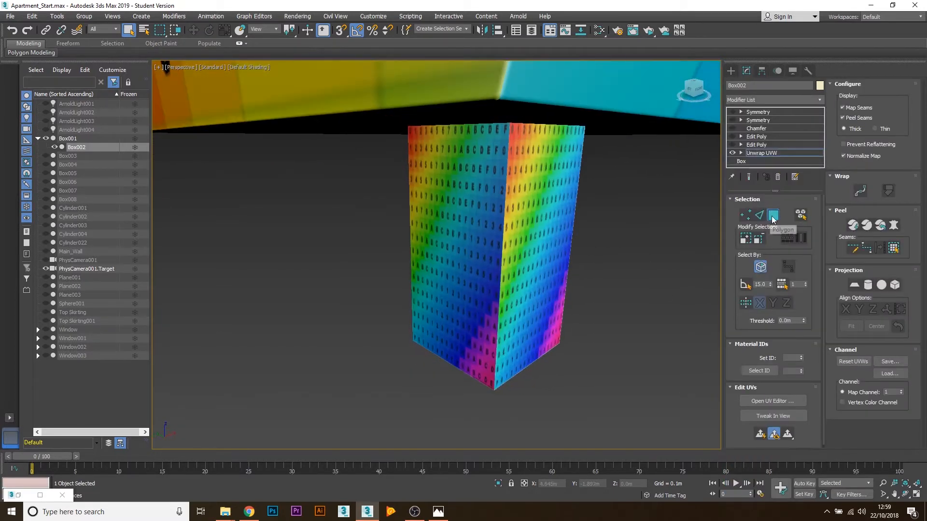
- Select all polygons of the leg box and apply Box mapping to them
{"action": "left_click", "coordinate": [772, 218]}
{"action": "left_click", "coordinate": [508, 211]}
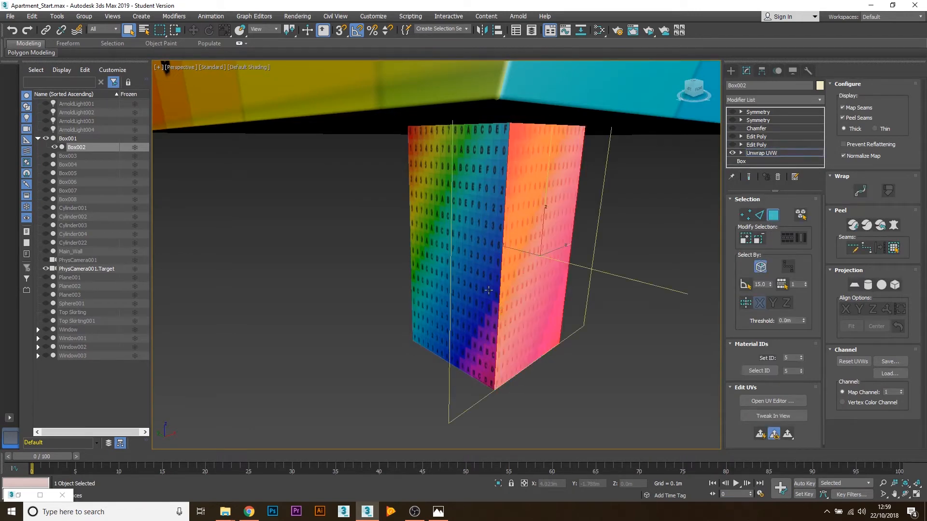
{"action": "middle_click_drag", "start_coordinate": [489, 290], "coordinate": [499, 269], "text": "alt"}
{"action": "key", "text": "ctrl+a"}
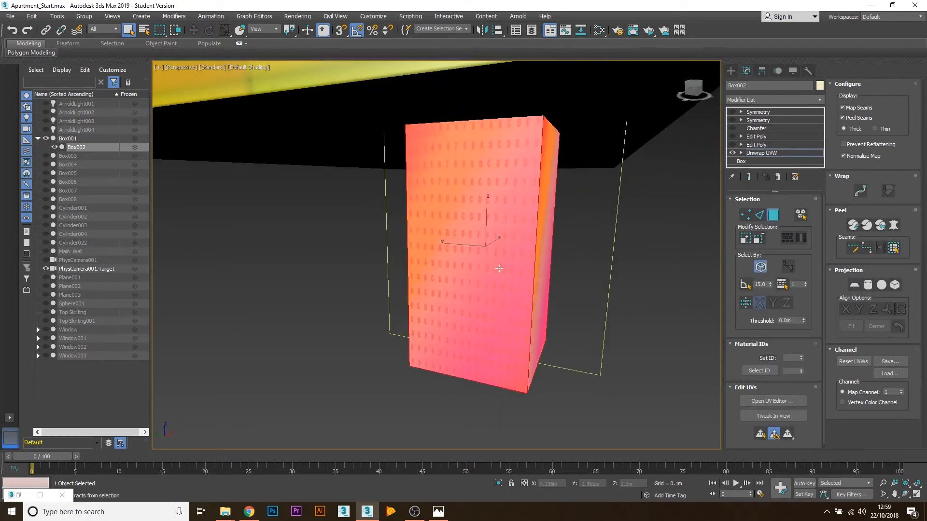
{"action": "left_click", "coordinate": [894, 285]}
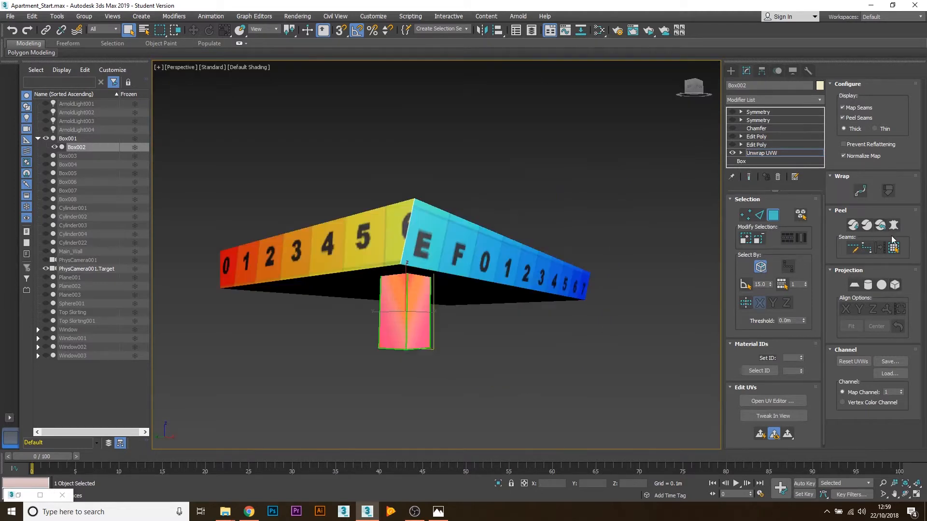
{"action": "left_click", "coordinate": [894, 285]}
{"action": "key", "text": "z"}
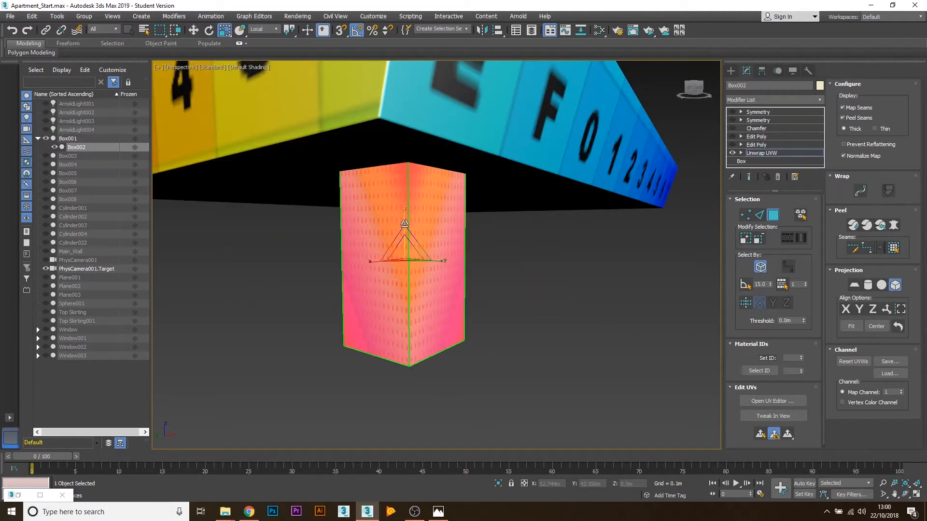
- Open the leg's shells in the UV editor, turn off Box mapping mode and Quick Peel all the selected faces
{"action": "left_click", "coordinate": [764, 402]}
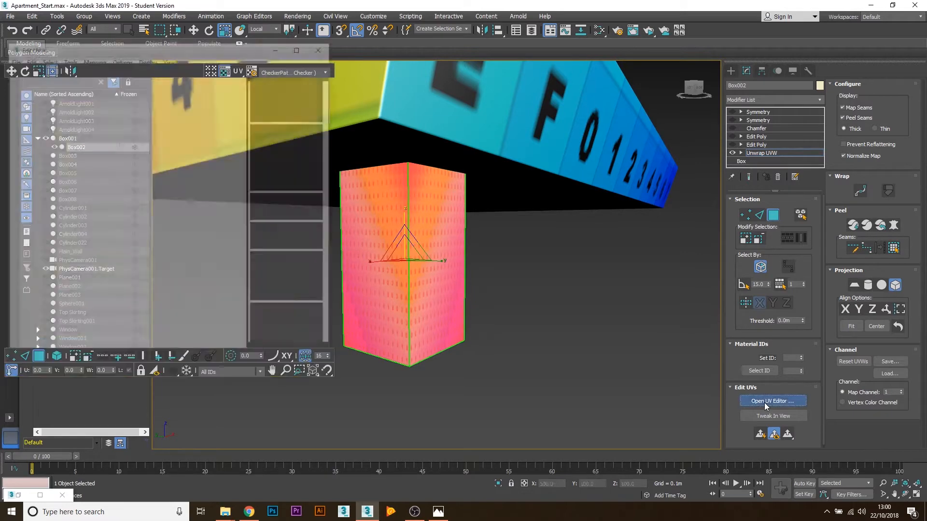
{"action": "left_click_drag", "start_coordinate": [46, 324], "coordinate": [151, 244]}
{"action": "left_click", "coordinate": [895, 285]}
{"action": "left_click_drag", "start_coordinate": [216, 167], "coordinate": [174, 208]}
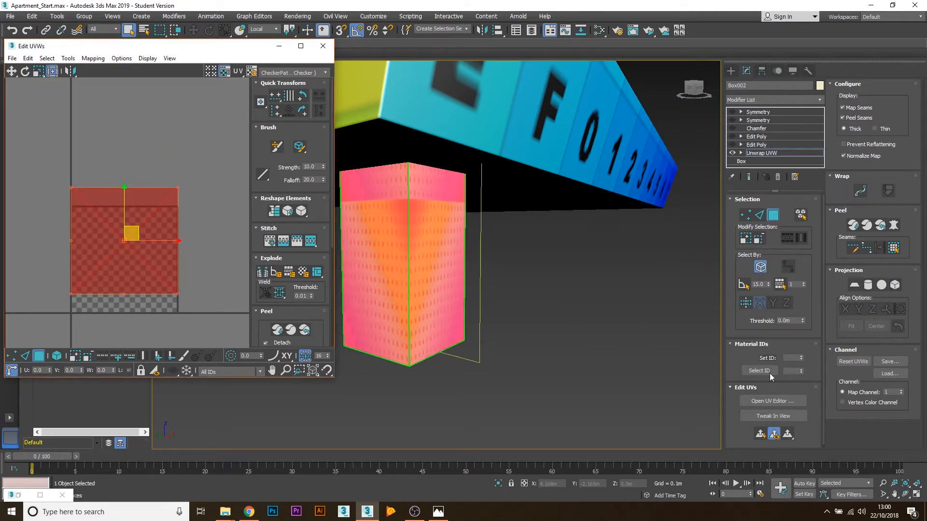
{"action": "left_click", "coordinate": [854, 225]}
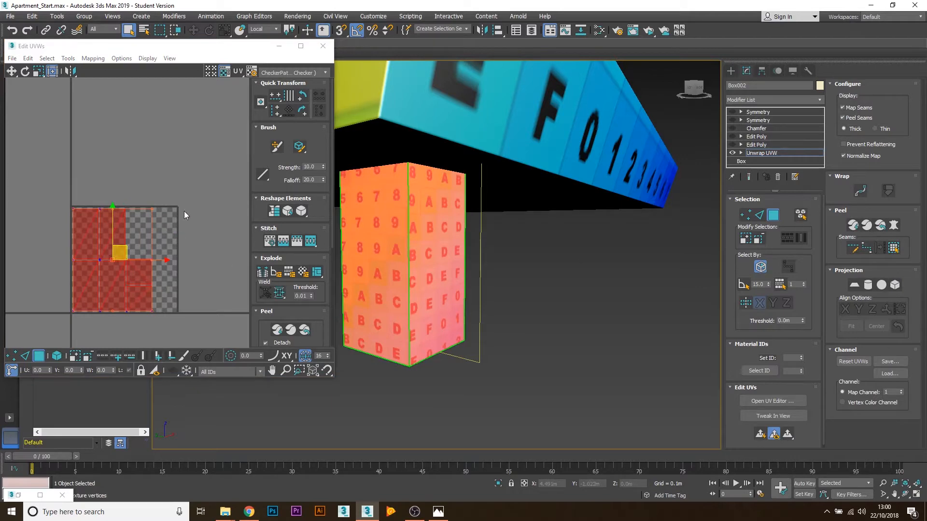
- Select all of the leg's UV shells and pack them as Non-Convex with 0.001 padding, normalizing and rescaling the clusters
{"action": "scroll", "coordinate": [88, 290], "scroll_direction": "up", "scroll_amount": 3}
{"action": "left_click", "coordinate": [39, 329]}
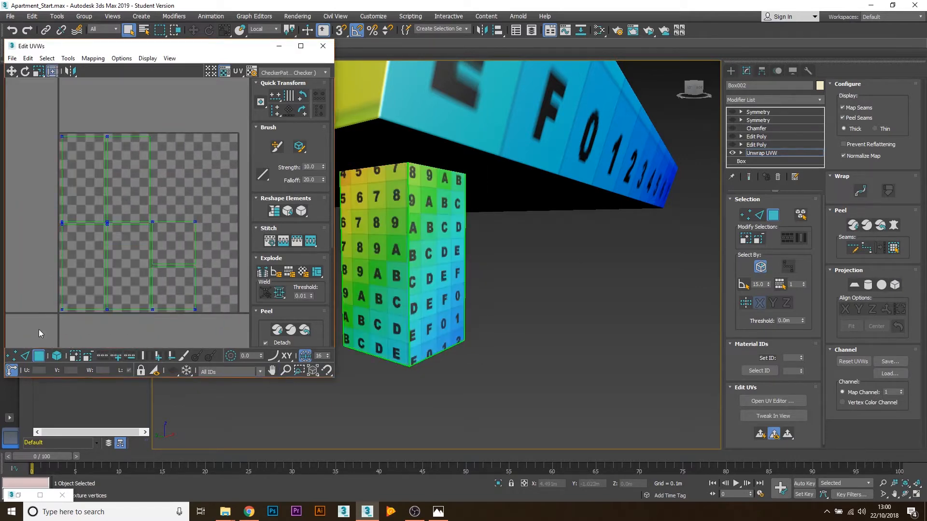
{"action": "middle_click_drag", "start_coordinate": [396, 251], "coordinate": [416, 258]}
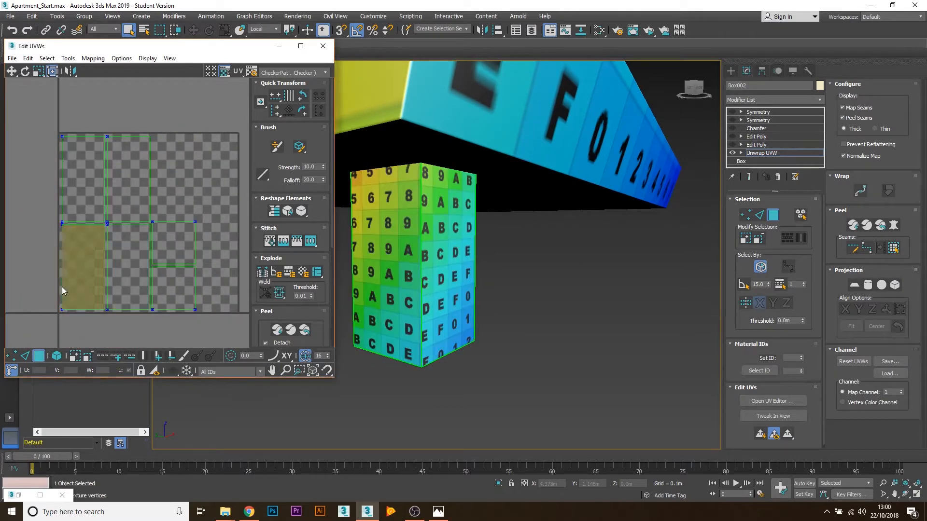
{"action": "left_click_drag", "start_coordinate": [41, 325], "coordinate": [233, 117]}
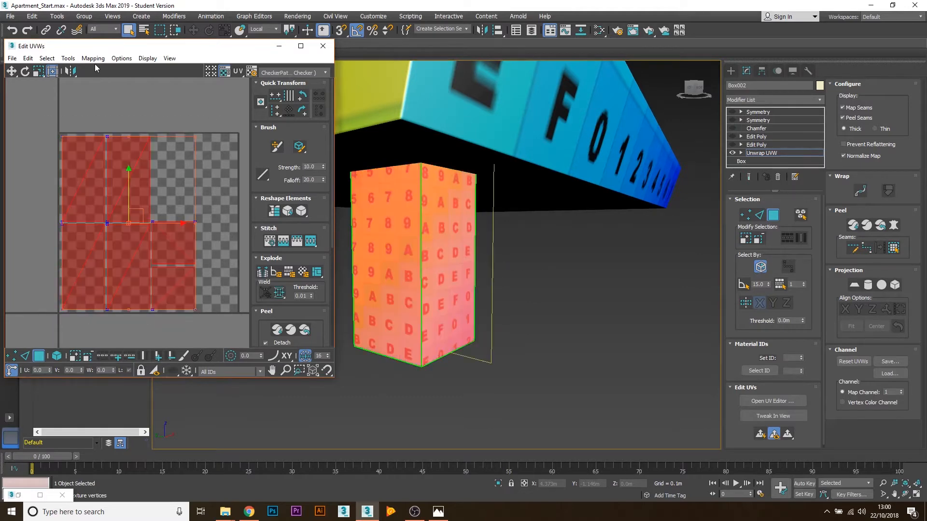
{"action": "left_click", "coordinate": [68, 58]}
{"action": "left_click", "coordinate": [68, 58]}
{"action": "left_click", "coordinate": [68, 59]}
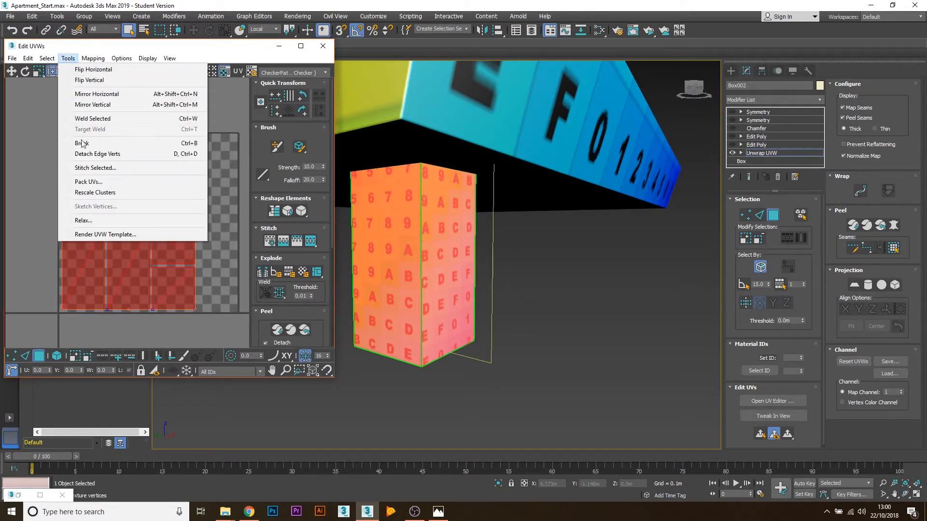
{"action": "left_click", "coordinate": [89, 182]}
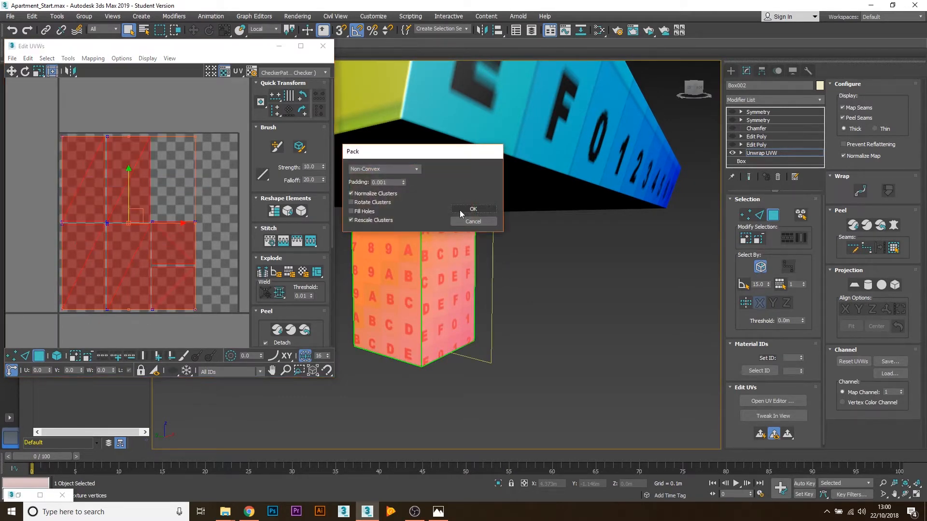
{"action": "left_click", "coordinate": [471, 209]}
{"action": "left_click", "coordinate": [171, 110]}
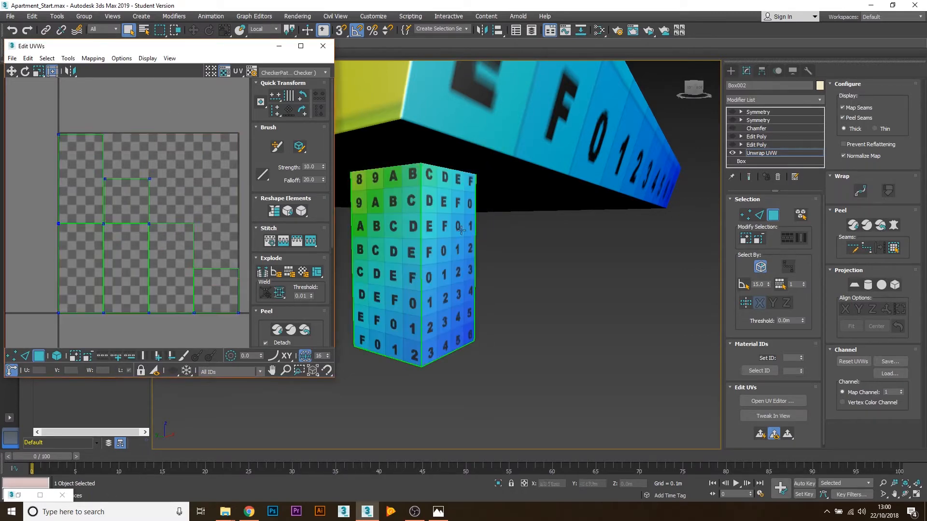
- Compare the size of the diagnostic texture's characters on the leg with those on the tabletop
{"action": "scroll", "coordinate": [395, 247], "scroll_direction": "down", "scroll_amount": 2}
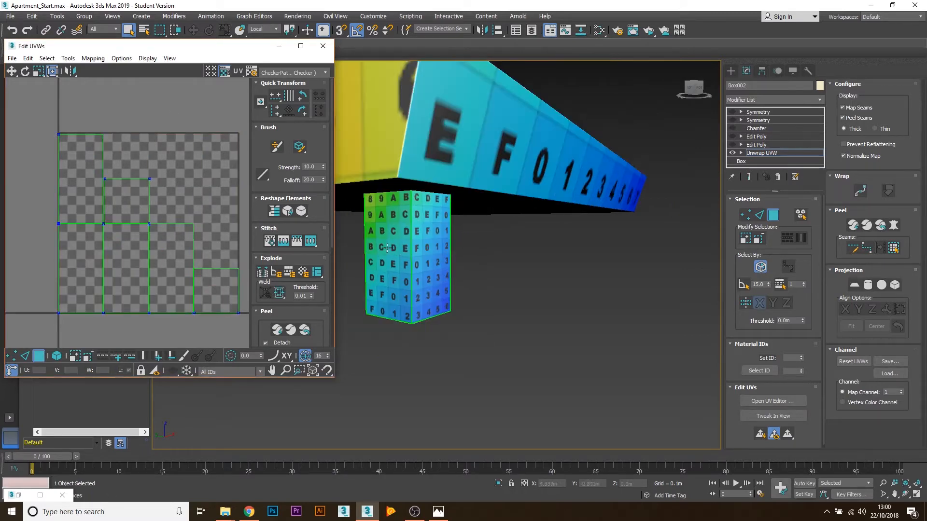
{"action": "scroll", "coordinate": [189, 257], "scroll_direction": "down", "scroll_amount": 1}
{"action": "middle_click_drag", "start_coordinate": [440, 228], "coordinate": [473, 275]}
{"action": "scroll", "coordinate": [500, 287], "scroll_direction": "down", "scroll_amount": 2}
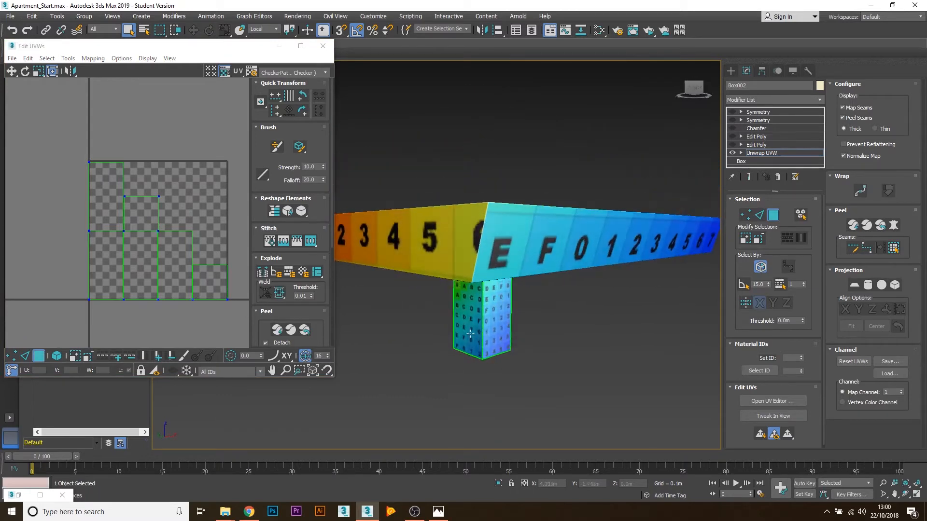
{"action": "middle_click_drag", "start_coordinate": [459, 338], "coordinate": [461, 311], "text": "alt"}
{"action": "scroll", "coordinate": [461, 311], "scroll_direction": "up", "scroll_amount": 4}
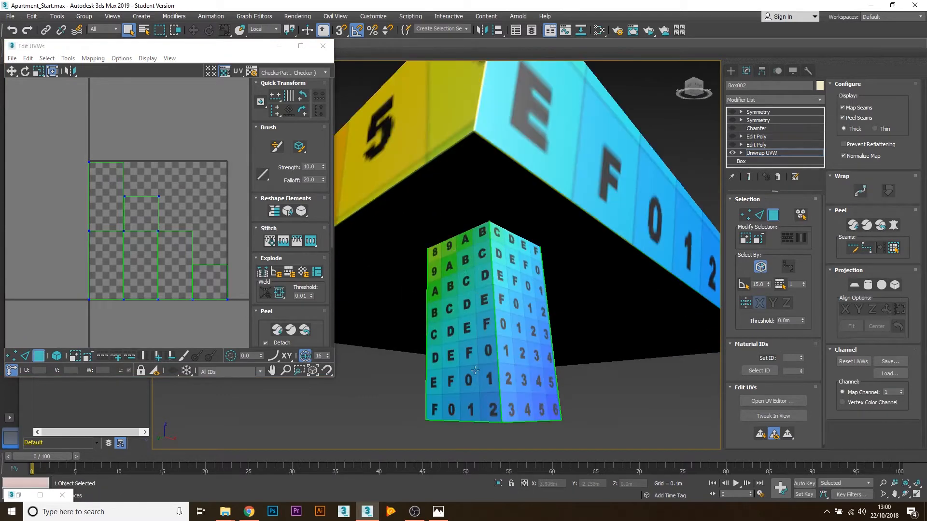
{"action": "scroll", "coordinate": [485, 323], "scroll_direction": "down", "scroll_amount": 4}
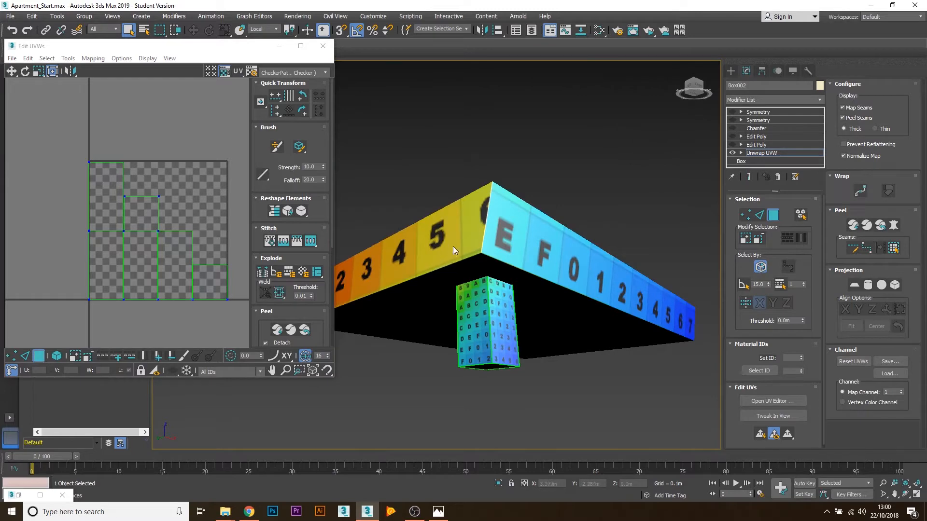
{"action": "mouse_move", "coordinate": [453, 246]}
{"action": "middle_mouse_down", "text": "alt"}
{"action": "mouse_move", "coordinate": [443, 276]}
{"action": "mouse_move", "coordinate": [458, 261]}
{"action": "middle_mouse_up", "text": "alt"}
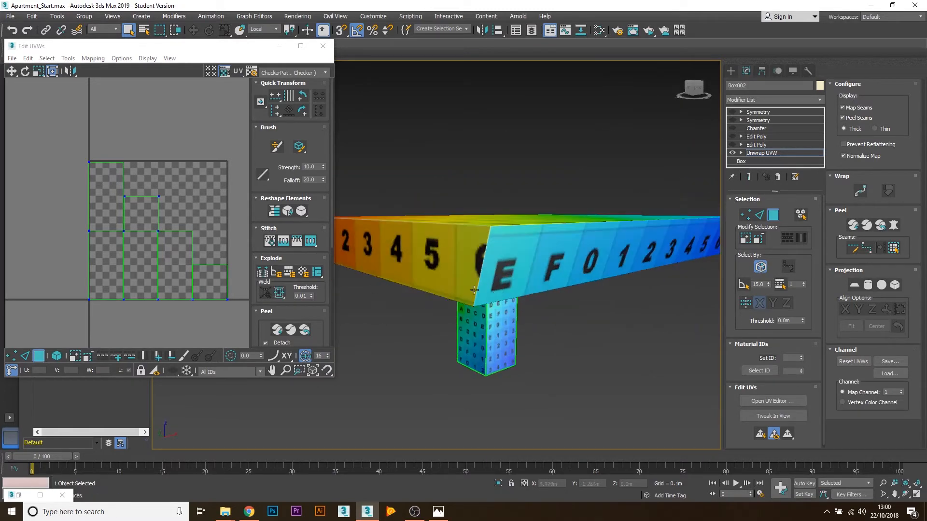
{"action": "key", "text": "ctrl+a"}
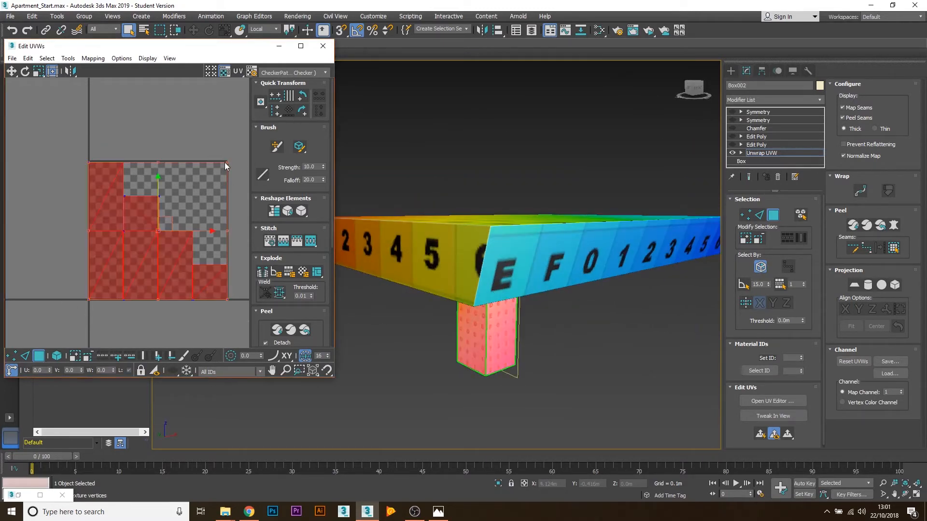
{"action": "left_click_drag", "start_coordinate": [225, 166], "coordinate": [124, 277]}
{"action": "mouse_move", "coordinate": [496, 321]}
{"action": "middle_mouse_down", "text": "alt"}
{"action": "mouse_move", "coordinate": [531, 315]}
{"action": "mouse_move", "coordinate": [492, 312]}
{"action": "middle_mouse_up", "text": "alt"}
{"action": "left_click_drag", "start_coordinate": [124, 269], "coordinate": [119, 272]}
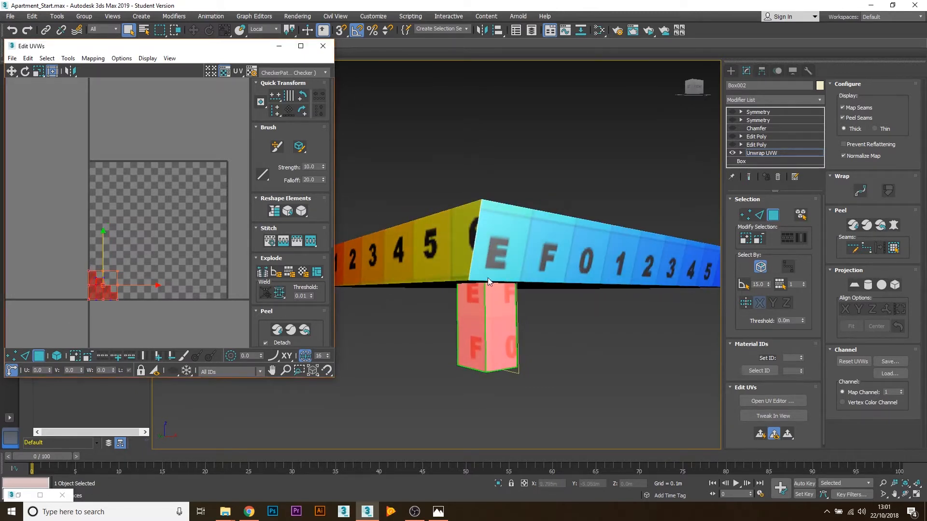
{"action": "key", "text": "ctrl+z"}
{"action": "key", "text": "ctrl+z"}
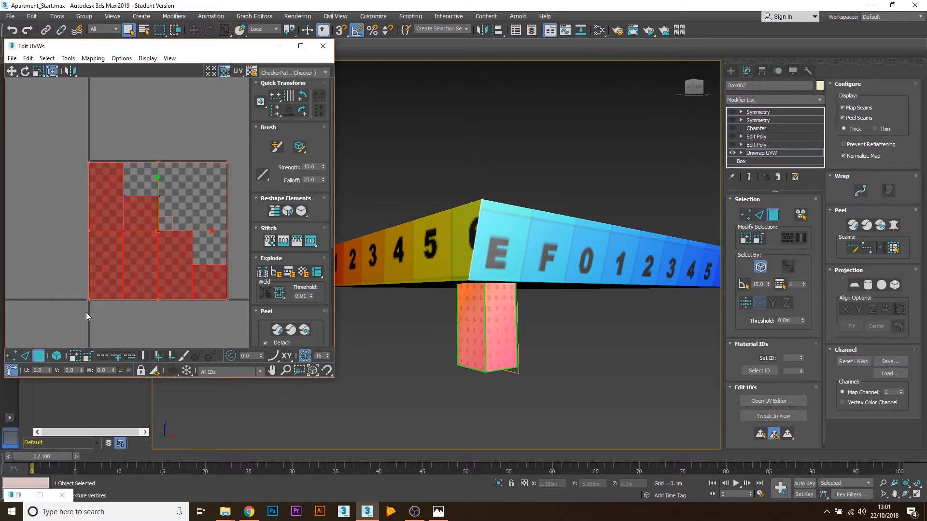
- Scale all of the leg's UV shells uniformly down to about 20% towards the UV tile's origin corner, matching the tabletop's texture scale
{"action": "left_click", "coordinate": [78, 318]}
{"action": "mouse_move", "coordinate": [69, 298]}
{"action": "left_mouse_down"}
{"action": "mouse_move", "coordinate": [181, 214]}
{"action": "mouse_move", "coordinate": [276, 120]}
{"action": "left_mouse_up"}
{"action": "left_click_drag", "start_coordinate": [226, 161], "coordinate": [226, 206], "text": "ctrl"}
{"action": "left_click_drag", "start_coordinate": [218, 169], "coordinate": [116, 314]}
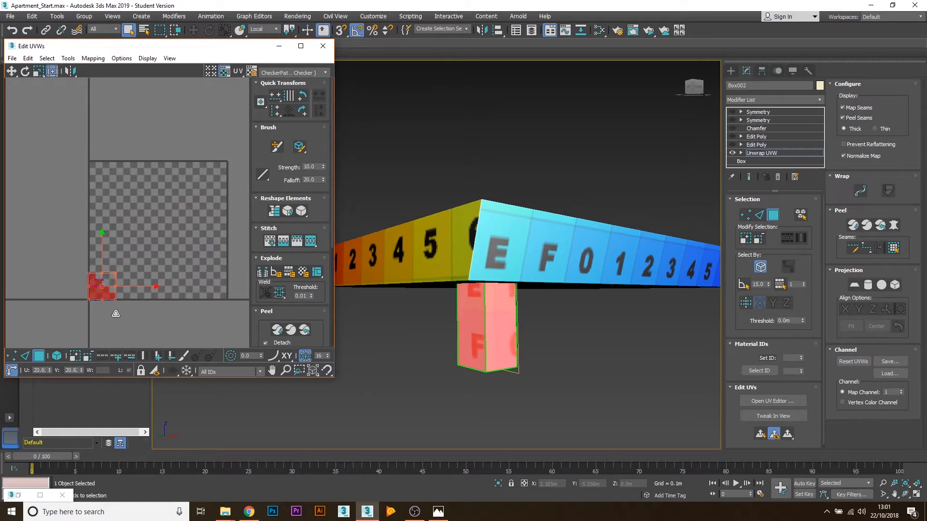
{"action": "left_click", "coordinate": [193, 323]}
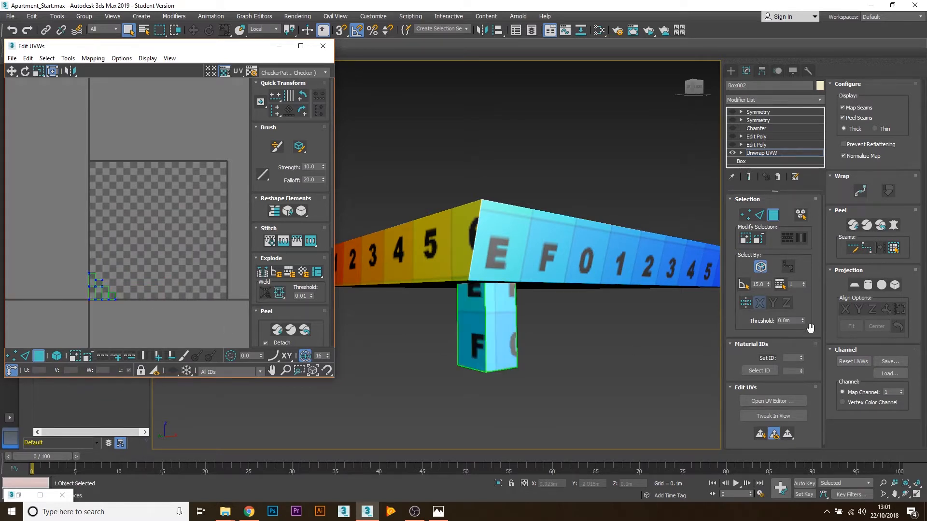
- Leave polygon selection and switch the legs' two Edit Poly, Chamfer and both Symmetry modifiers back on, ending with nothing selected
{"action": "left_click", "coordinate": [775, 217]}
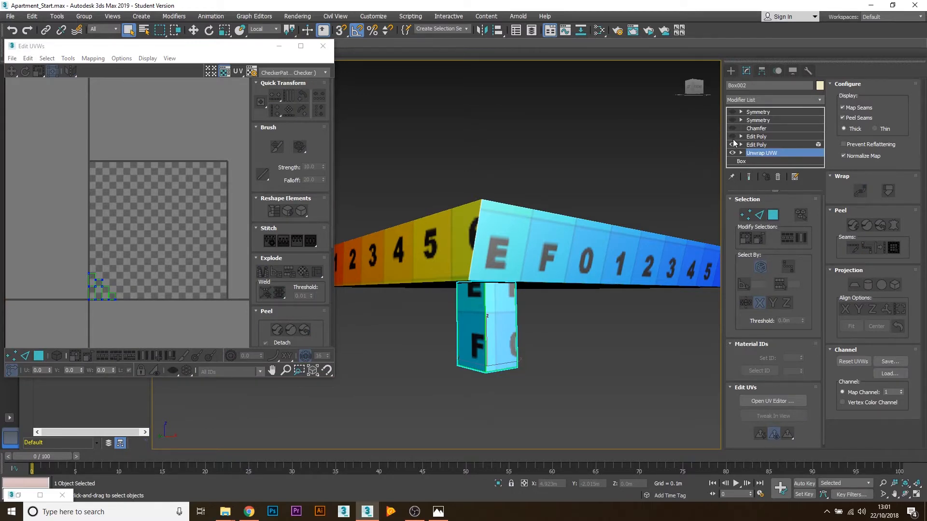
{"action": "left_click", "coordinate": [756, 128]}
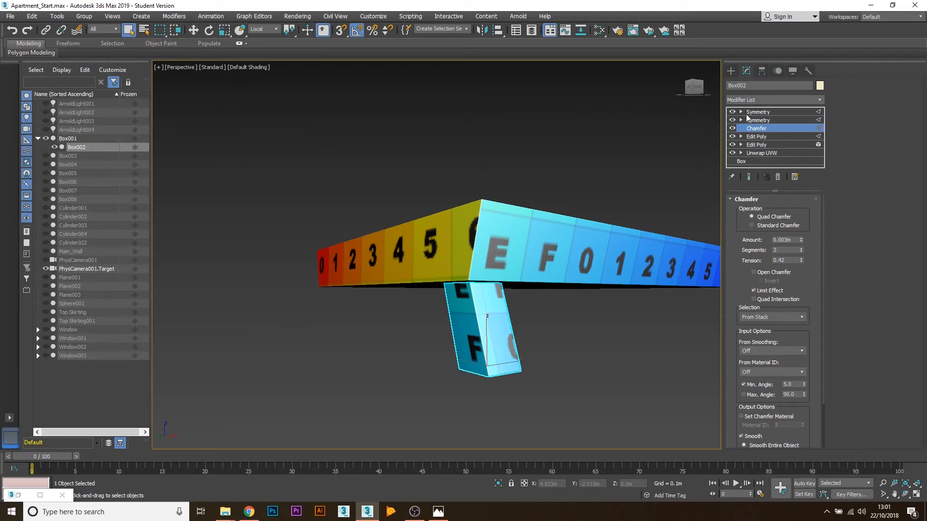
{"action": "left_click", "coordinate": [757, 112]}
{"action": "middle_click_drag", "start_coordinate": [420, 286], "coordinate": [459, 296], "text": "alt"}
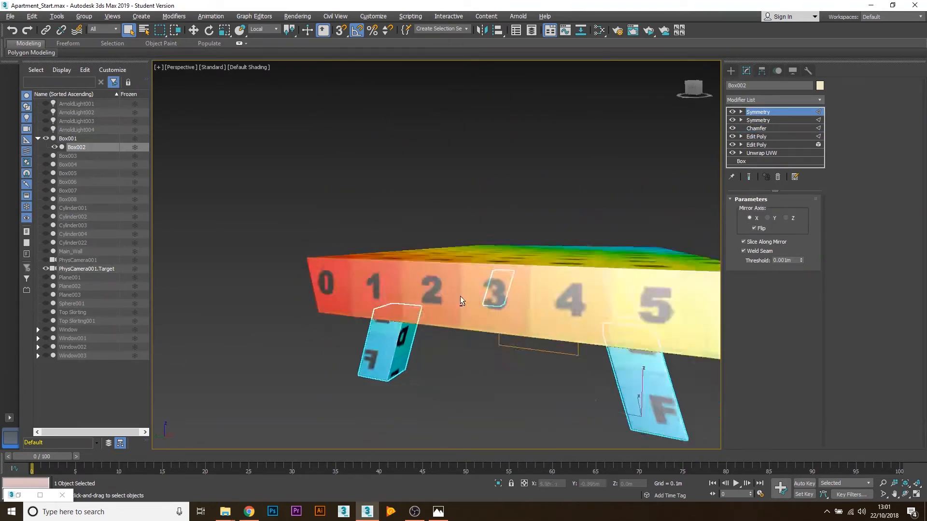
{"action": "scroll", "coordinate": [458, 297], "scroll_direction": "down", "scroll_amount": 6}
{"action": "left_click", "coordinate": [618, 333]}
- Unhide all objects in the apartment scene
{"action": "right_click", "coordinate": [511, 210]}
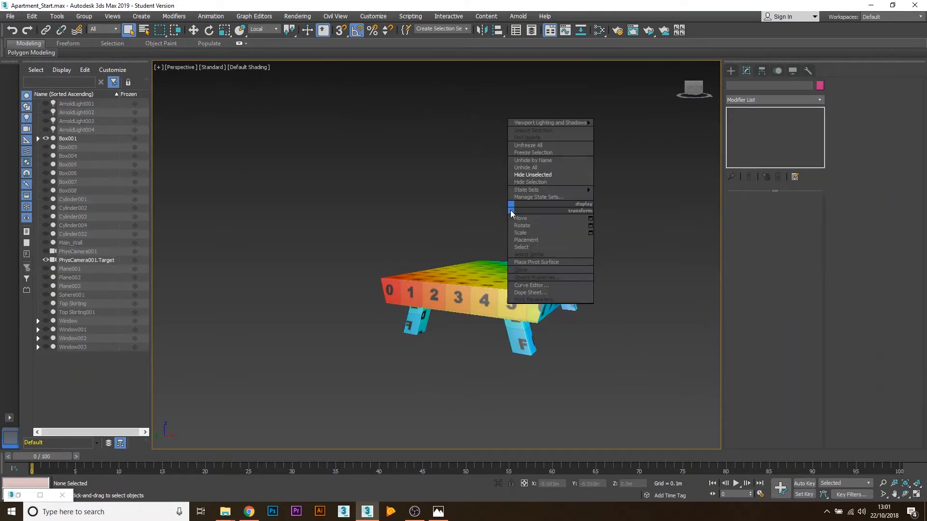
{"action": "left_click", "coordinate": [534, 168]}
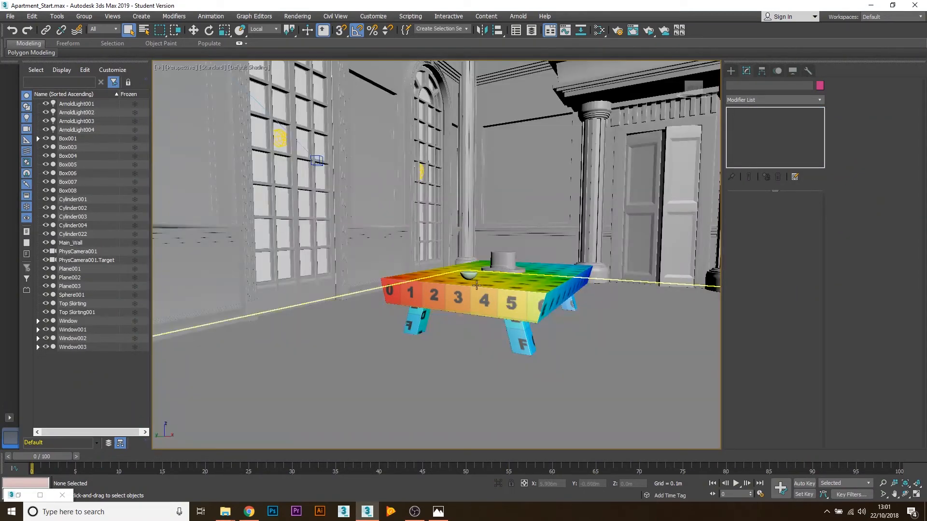
{"action": "middle_click_drag", "start_coordinate": [538, 291], "coordinate": [605, 284], "text": "alt"}
{"action": "scroll", "coordinate": [517, 304], "scroll_direction": "down", "scroll_amount": 3}
- Select the half-sphere on the tabletop and hide all unselected objects
{"action": "left_click", "coordinate": [570, 254]}
{"action": "key", "text": "z"}
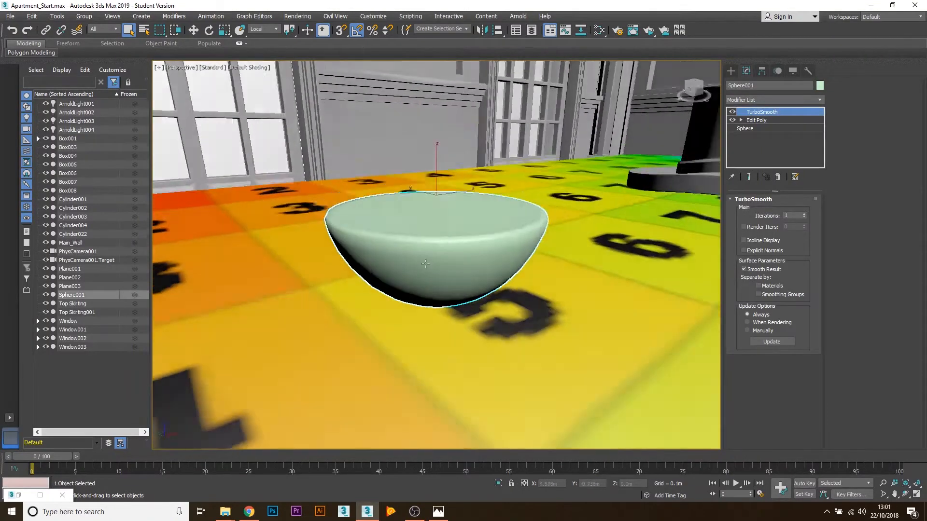
{"action": "middle_click_drag", "start_coordinate": [425, 263], "coordinate": [433, 245], "text": "alt"}
{"action": "middle_click_drag", "start_coordinate": [491, 262], "coordinate": [480, 233], "text": "alt"}
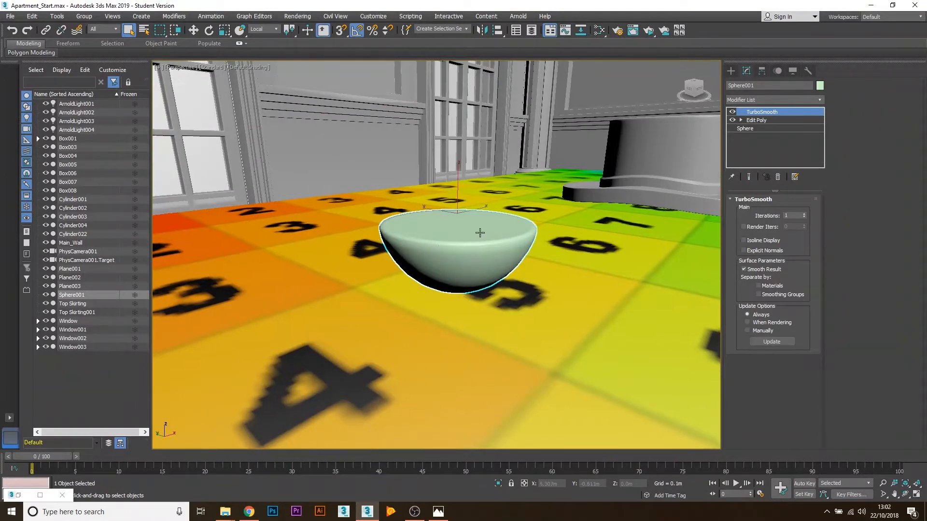
{"action": "right_click", "coordinate": [487, 236]}
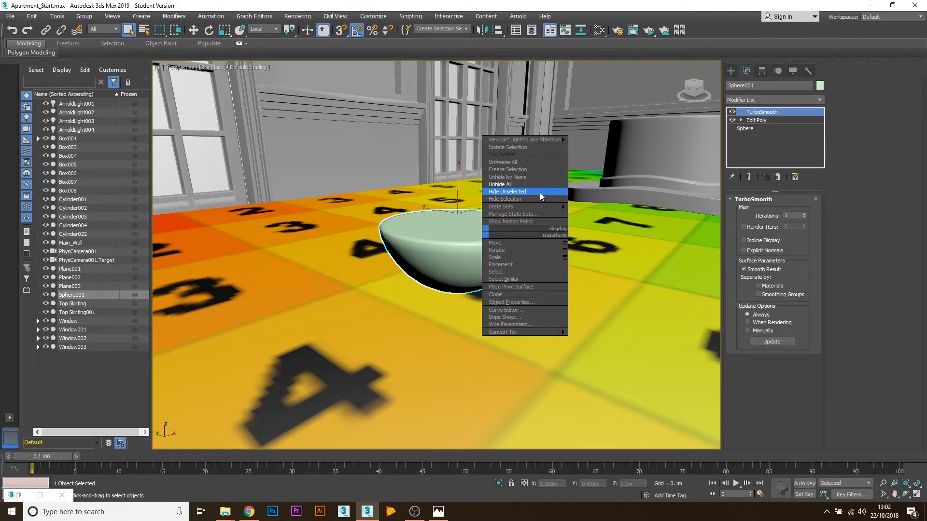
{"action": "left_click", "coordinate": [538, 194]}
{"action": "left_click", "coordinate": [546, 219]}
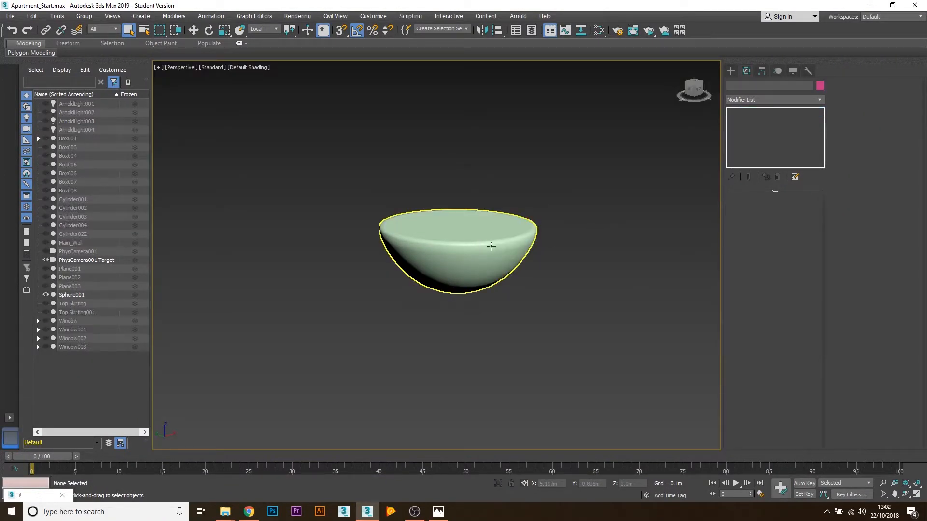
- Assign the diagnostic Standard Surface material, Material #41, to the half-sphere and select it
{"action": "key", "text": "m"}
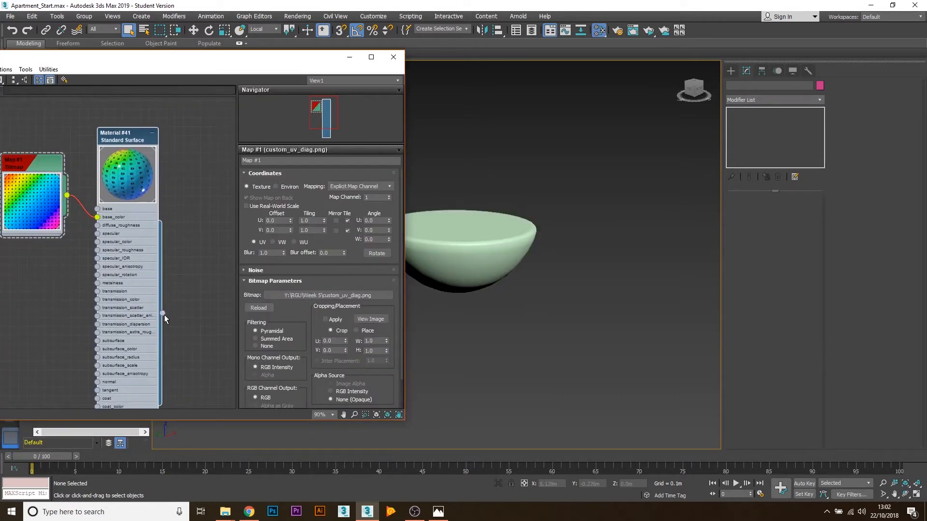
{"action": "left_click_drag", "start_coordinate": [363, 242], "coordinate": [431, 247]}
{"action": "middle_click_drag", "start_coordinate": [475, 259], "coordinate": [615, 265], "text": "alt"}
{"action": "left_click", "coordinate": [473, 276]}
{"action": "key", "text": "z"}
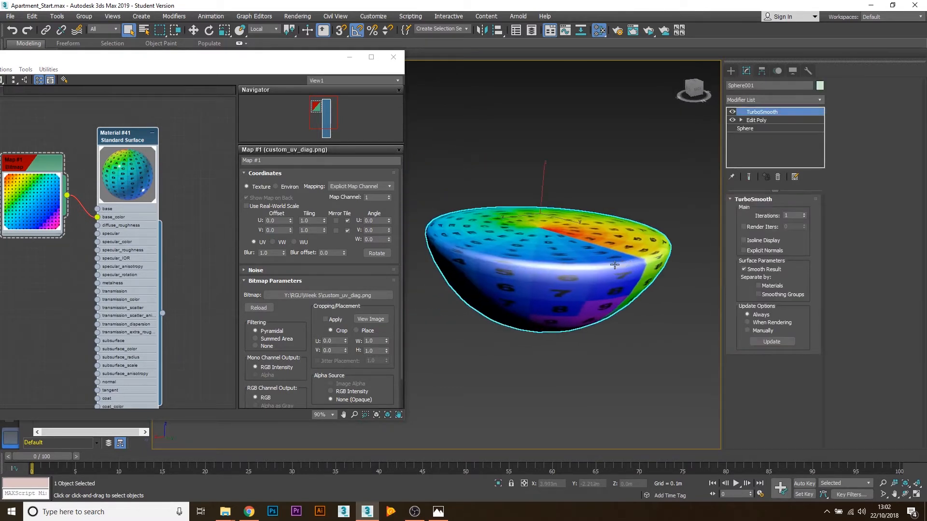
- Bring FruitOrangeSliced001_COL_VAR1_3K.jpg from the Week 5 folder in File Explorer into the Slate Material Editor as a bitmap node
{"action": "left_click_drag", "start_coordinate": [193, 57], "coordinate": [268, 56]}
{"action": "scroll", "coordinate": [248, 252], "scroll_direction": "down", "scroll_amount": 5}
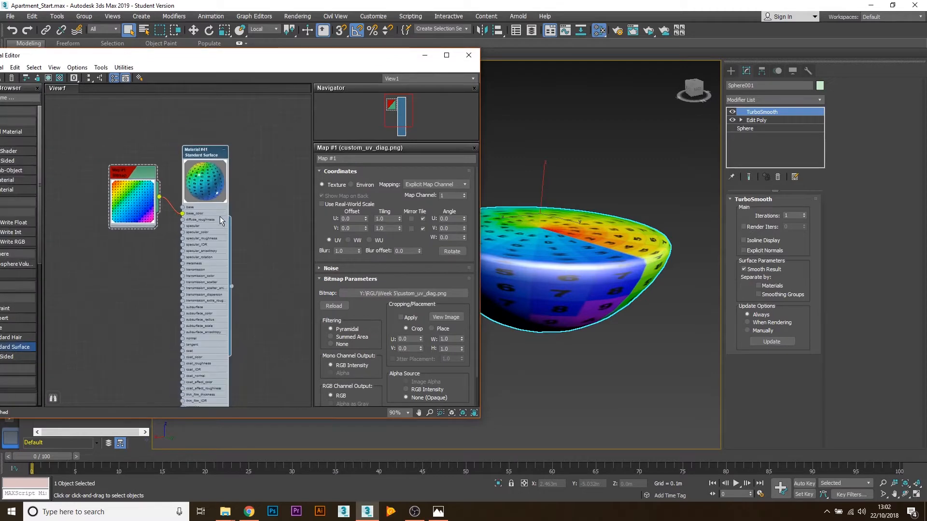
{"action": "left_click", "coordinate": [226, 512]}
{"action": "left_click", "coordinate": [289, 470]}
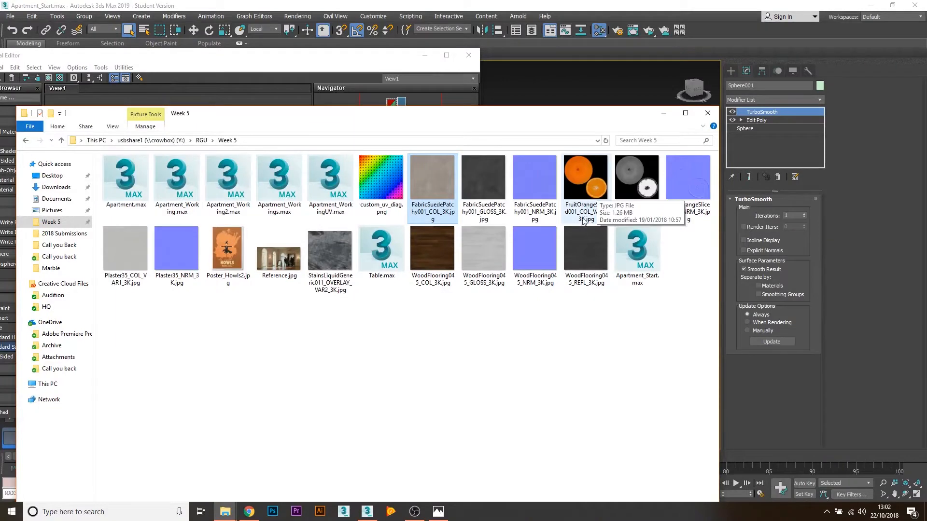
{"action": "left_click_drag", "start_coordinate": [550, 114], "coordinate": [415, 317]}
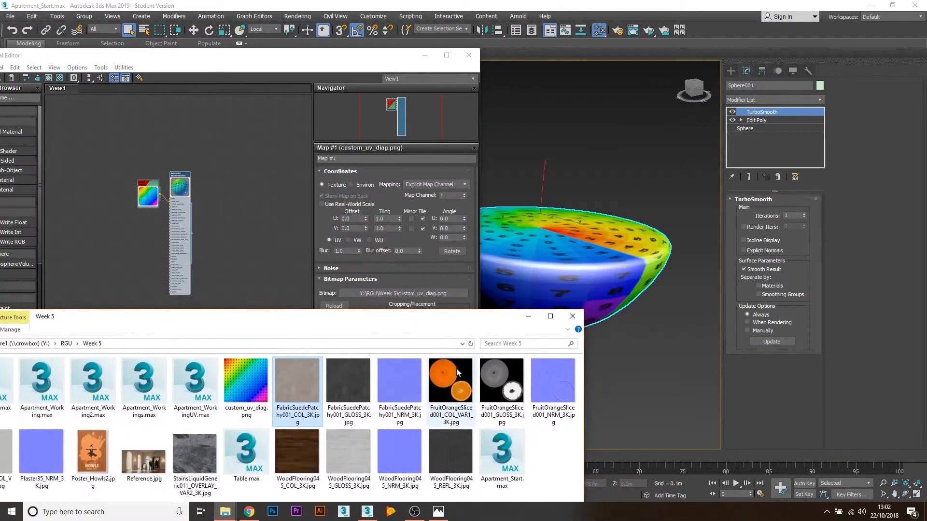
{"action": "left_click", "coordinate": [451, 376]}
{"action": "left_click_drag", "start_coordinate": [452, 376], "coordinate": [311, 211]}
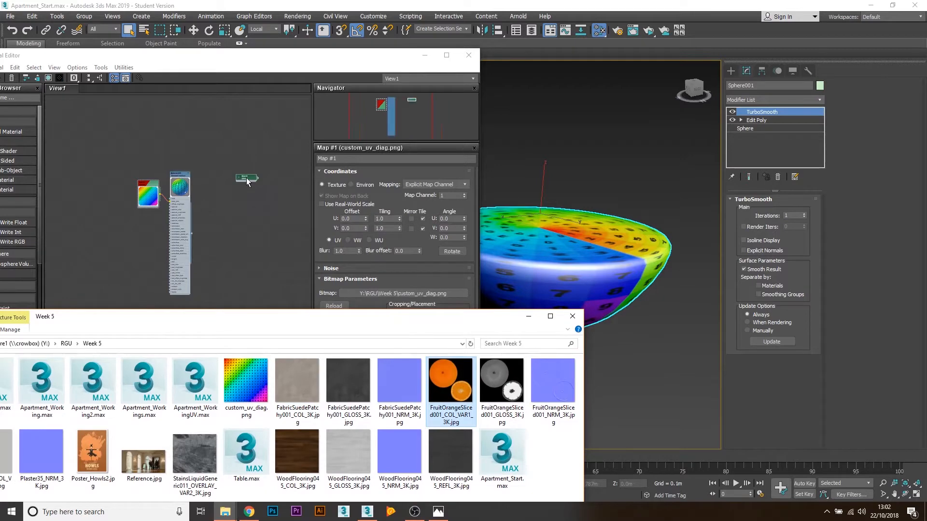
{"action": "left_click", "coordinate": [529, 319]}
- Add an Arnold Standard Surface material beside the orange bitmap node and enlarge the bitmap node's preview
{"action": "scroll", "coordinate": [202, 193], "scroll_direction": "up", "scroll_amount": 3}
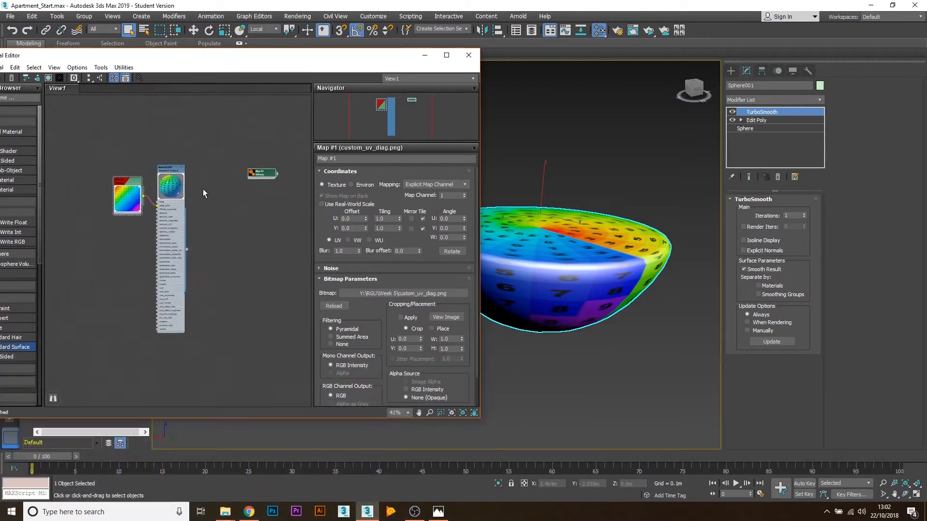
{"action": "left_click_drag", "start_coordinate": [374, 63], "coordinate": [436, 62]}
{"action": "middle_click_drag", "start_coordinate": [235, 277], "coordinate": [119, 280]}
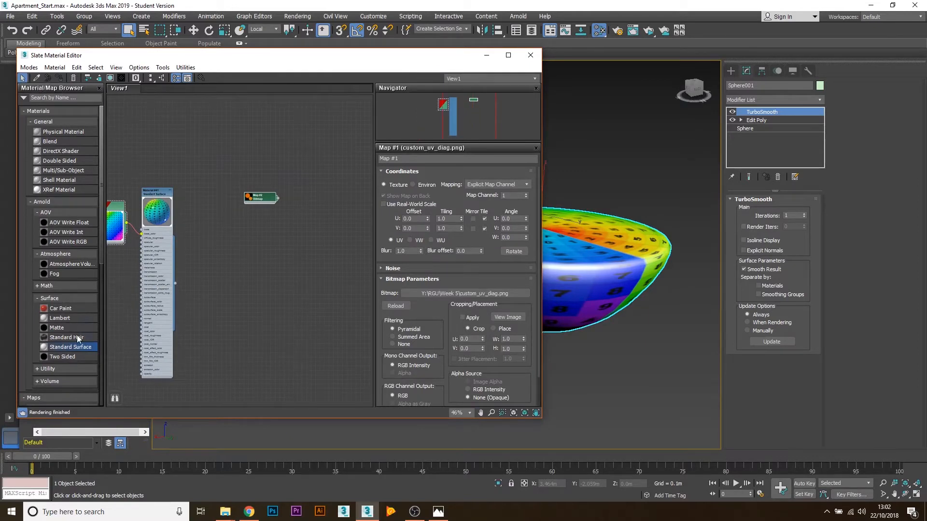
{"action": "left_click_drag", "start_coordinate": [298, 195], "coordinate": [296, 192]}
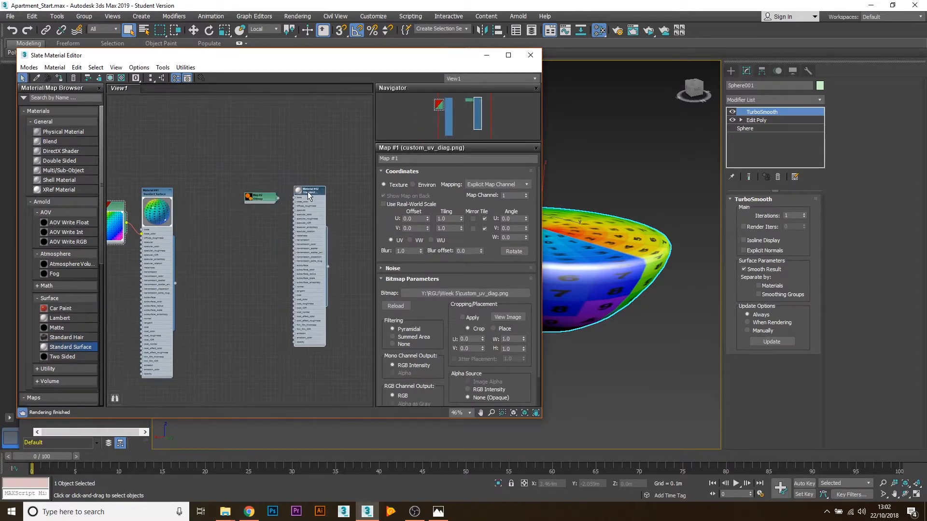
{"action": "left_click", "coordinate": [249, 199]}
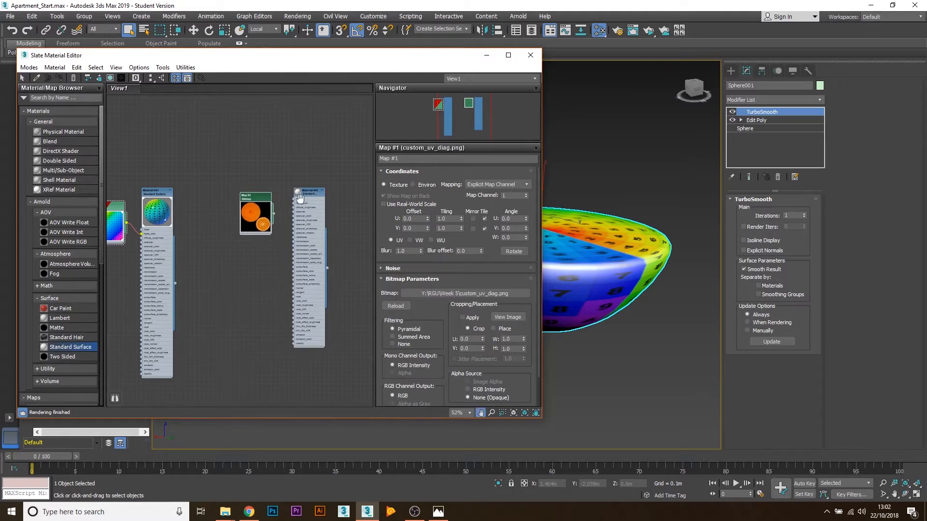
- Connect the orange bitmap to Material #42's base color, assign the material to the half-sphere, and show the map in the viewport
{"action": "scroll", "coordinate": [314, 185], "scroll_direction": "up", "scroll_amount": 5}
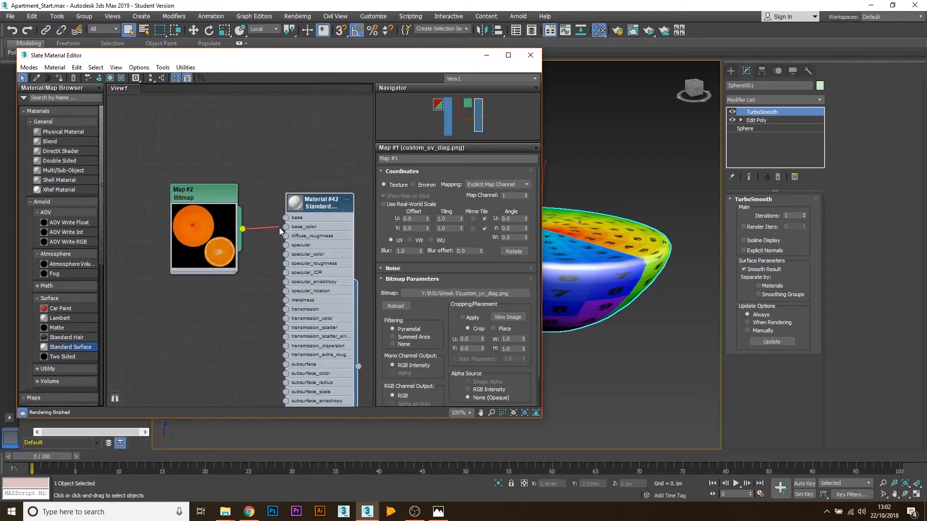
{"action": "left_click_drag", "start_coordinate": [317, 202], "coordinate": [307, 212]}
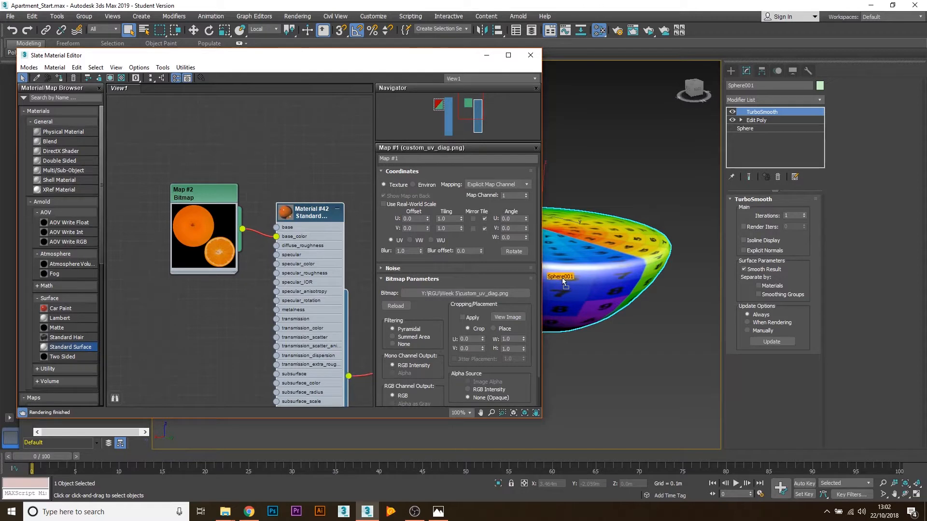
{"action": "left_click_drag", "start_coordinate": [563, 279], "coordinate": [563, 279]}
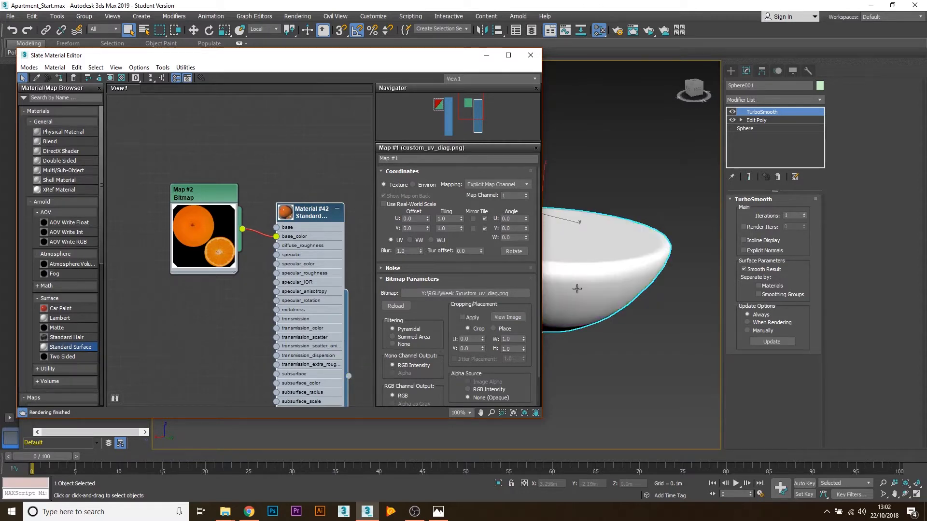
{"action": "left_click", "coordinate": [121, 78]}
{"action": "left_click_drag", "start_coordinate": [205, 202], "coordinate": [195, 192]}
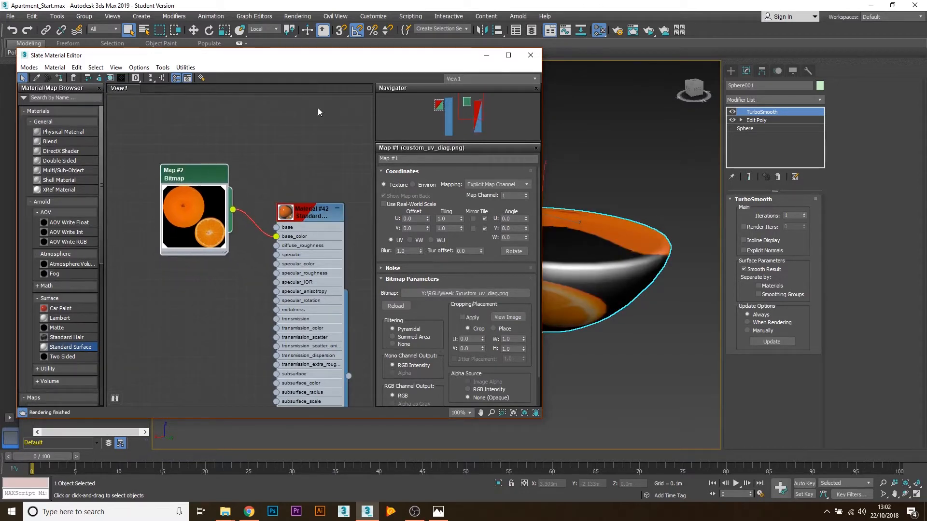
{"action": "left_click", "coordinate": [530, 55]}
- Disable the half-sphere's TurboSmooth modifier and add an Unwrap UVW modifier
{"action": "middle_click_drag", "start_coordinate": [522, 228], "coordinate": [468, 183], "text": "alt"}
{"action": "middle_click_drag", "start_coordinate": [556, 206], "coordinate": [628, 169], "text": "alt"}
{"action": "left_click", "coordinate": [732, 112]}
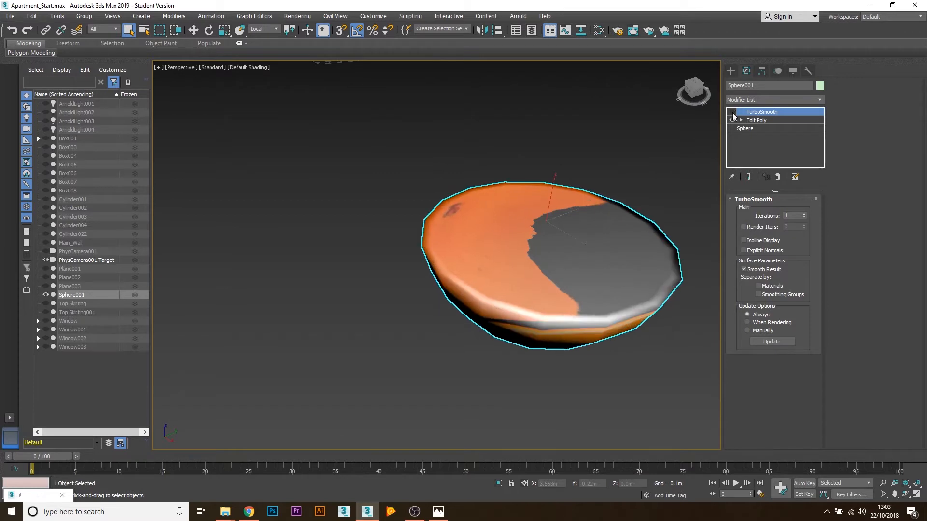
{"action": "left_click", "coordinate": [774, 100]}
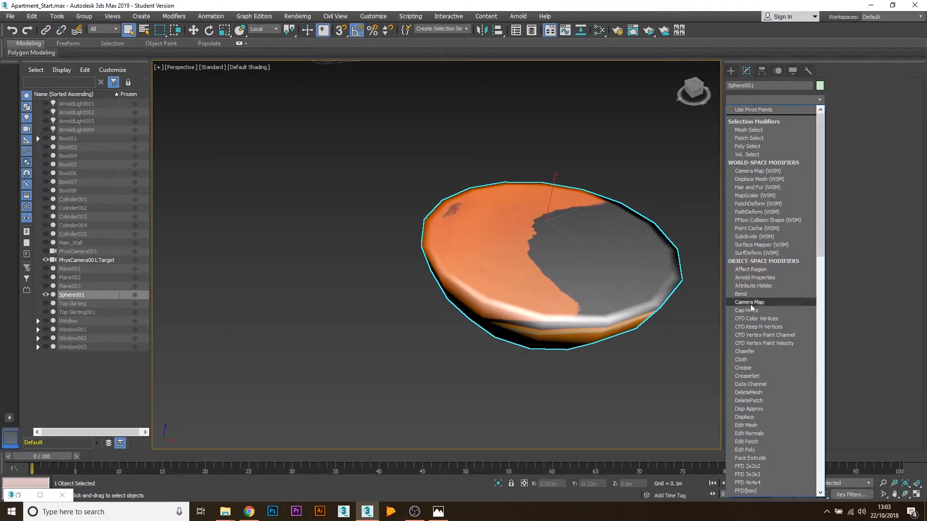
{"action": "key", "text": "u"}
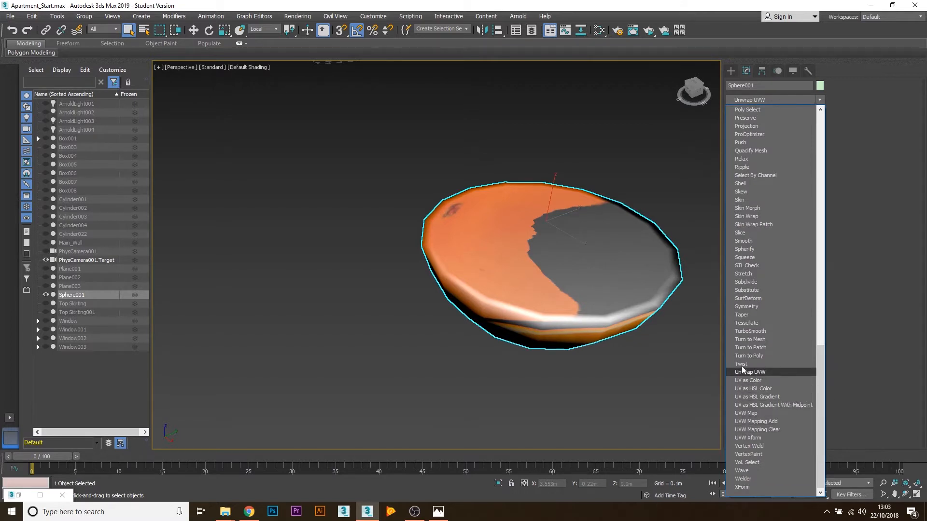
{"action": "left_click", "coordinate": [753, 371]}
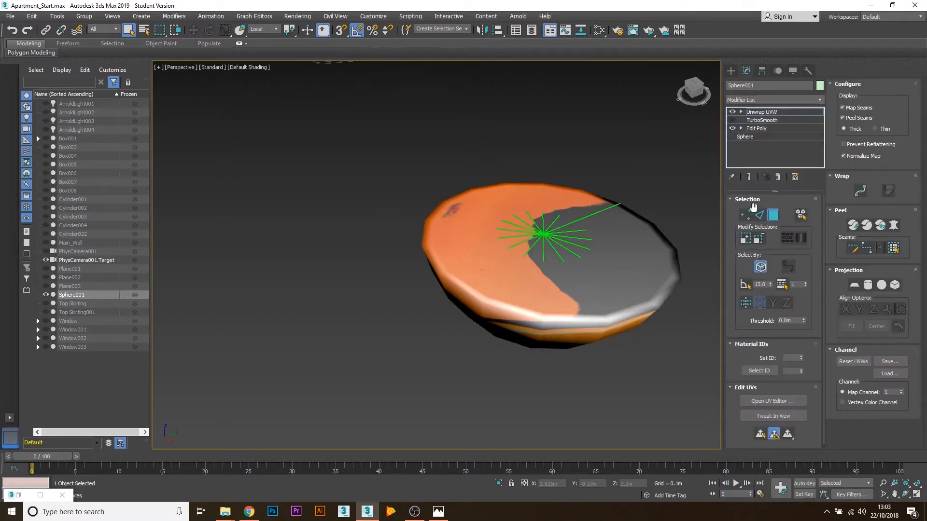
- Display edged faces in the viewport and move the Unwrap UVW modifier below TurboSmooth in the stack
{"action": "middle_click_drag", "start_coordinate": [640, 270], "coordinate": [570, 265]}
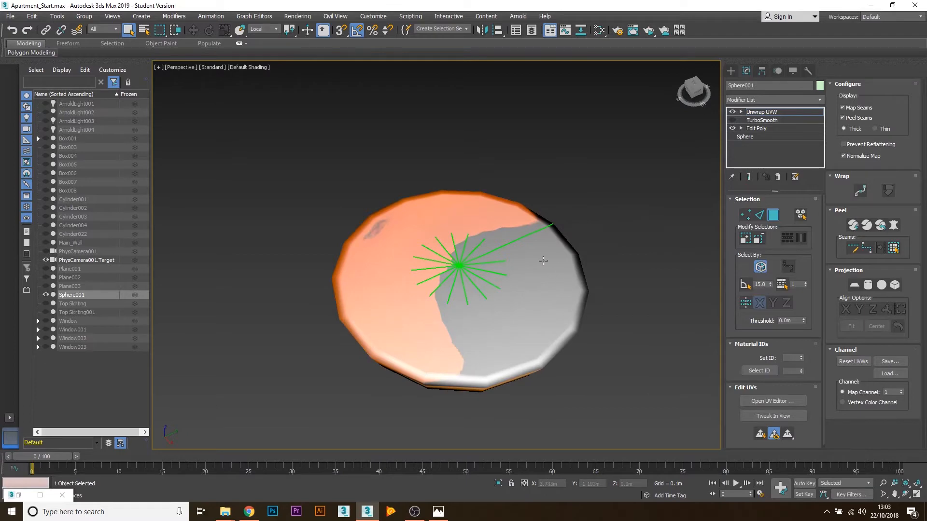
{"action": "key", "text": "F4"}
{"action": "middle_click_drag", "start_coordinate": [461, 312], "coordinate": [487, 260], "text": "alt"}
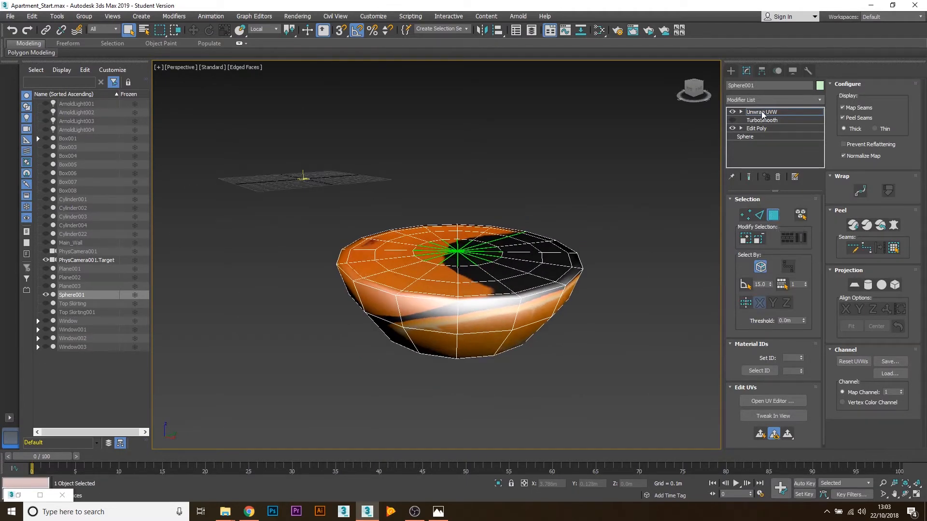
{"action": "left_click_drag", "start_coordinate": [767, 113], "coordinate": [768, 126]}
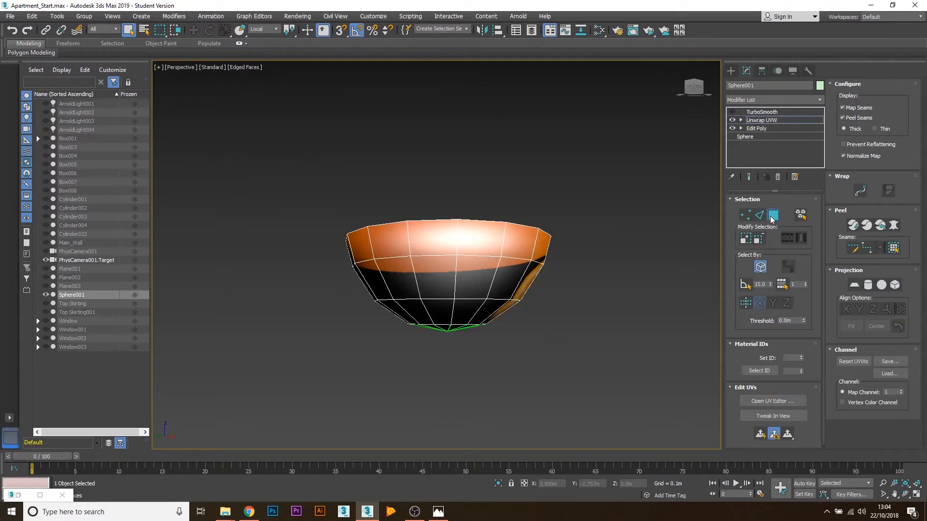
- Try to select all polygons of the half-sphere's curved side from a straight side view, with Ignore Backfacing on
{"action": "left_click", "coordinate": [772, 218]}
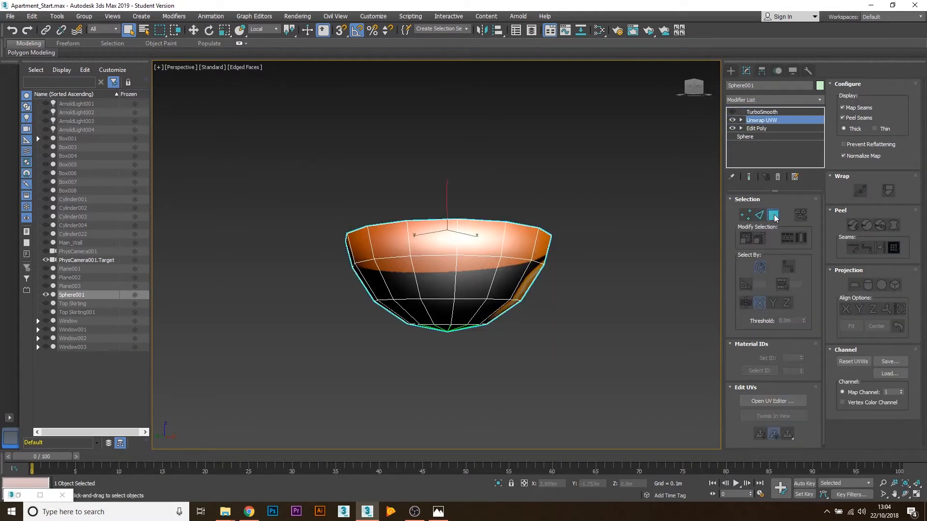
{"action": "left_click", "coordinate": [772, 217]}
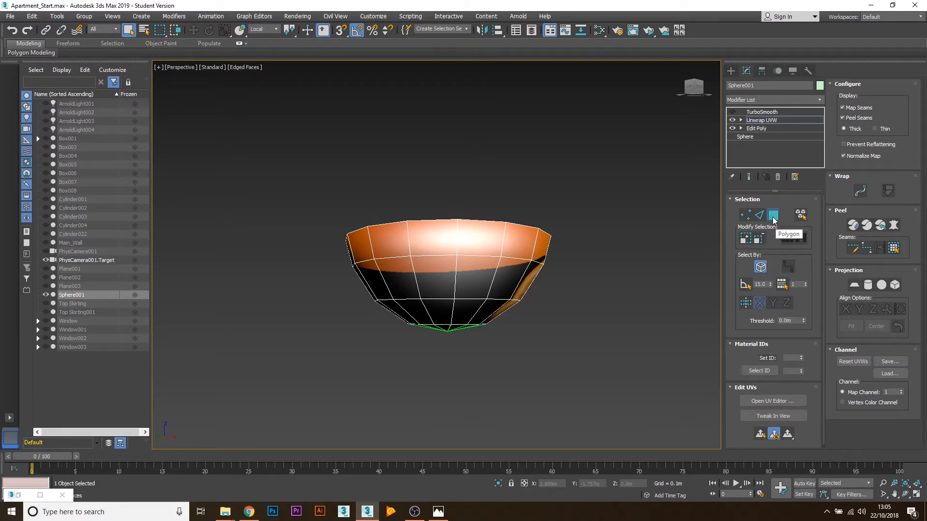
{"action": "left_click", "coordinate": [693, 88]}
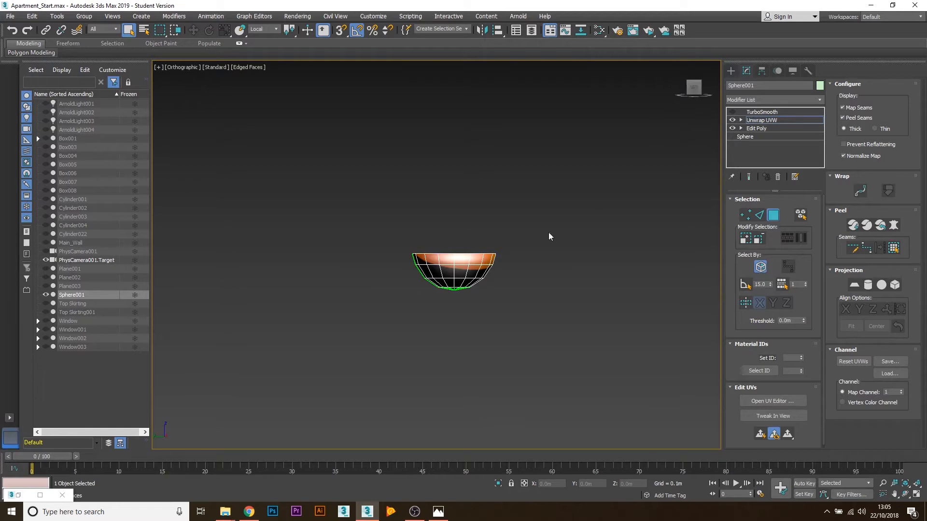
{"action": "scroll", "coordinate": [505, 245], "scroll_direction": "up", "scroll_amount": 5}
{"action": "left_click_drag", "start_coordinate": [487, 284], "coordinate": [496, 275]}
{"action": "left_click_drag", "start_coordinate": [274, 362], "coordinate": [489, 272]}
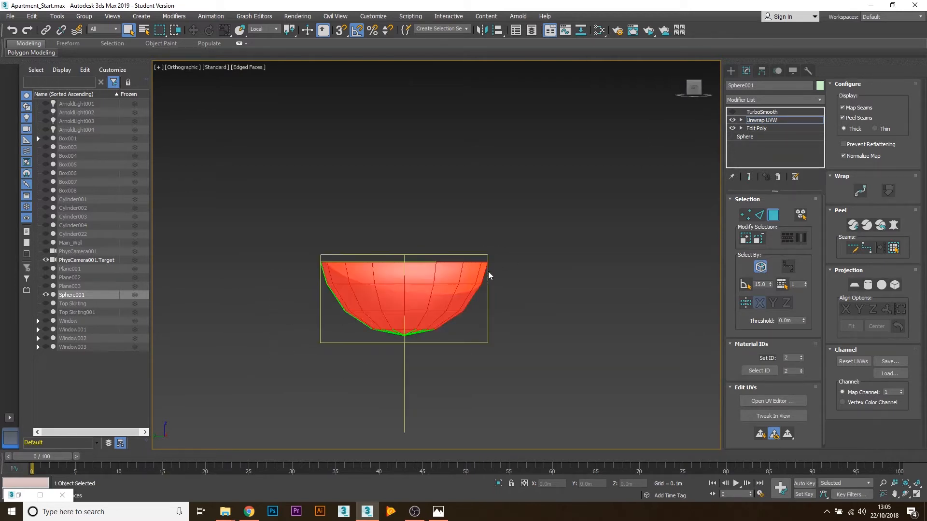
{"action": "left_click", "coordinate": [761, 267]}
{"action": "left_click", "coordinate": [286, 369]}
{"action": "left_click_drag", "start_coordinate": [502, 277], "coordinate": [503, 277]}
{"action": "key", "text": "p"}
{"action": "mouse_move", "coordinate": [503, 277]}
{"action": "middle_mouse_down", "text": "alt"}
{"action": "mouse_move", "coordinate": [451, 291]}
{"action": "mouse_move", "coordinate": [493, 272]}
{"action": "middle_mouse_up", "text": "alt"}
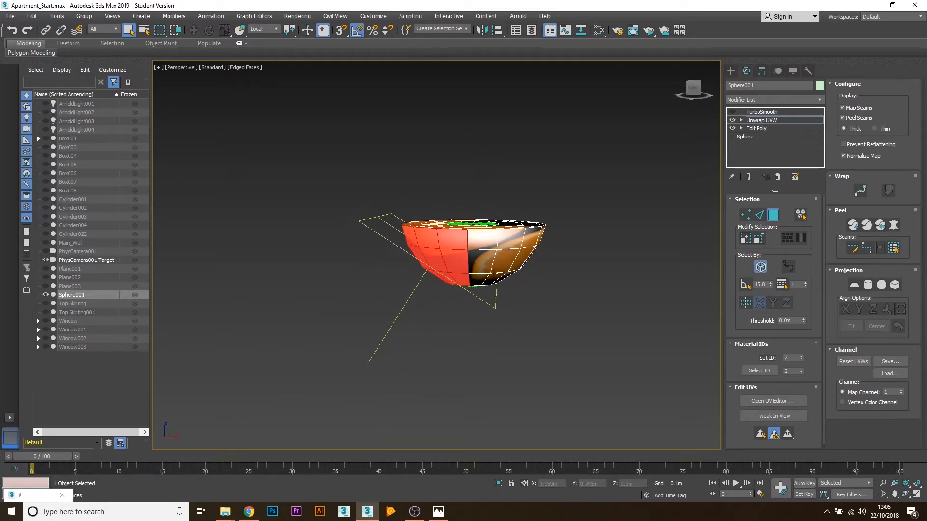
- Turn off Ignore Backfacing and select every polygon of the half-sphere's curved side, then compare it with the orange bitmap
{"action": "left_click", "coordinate": [686, 91]}
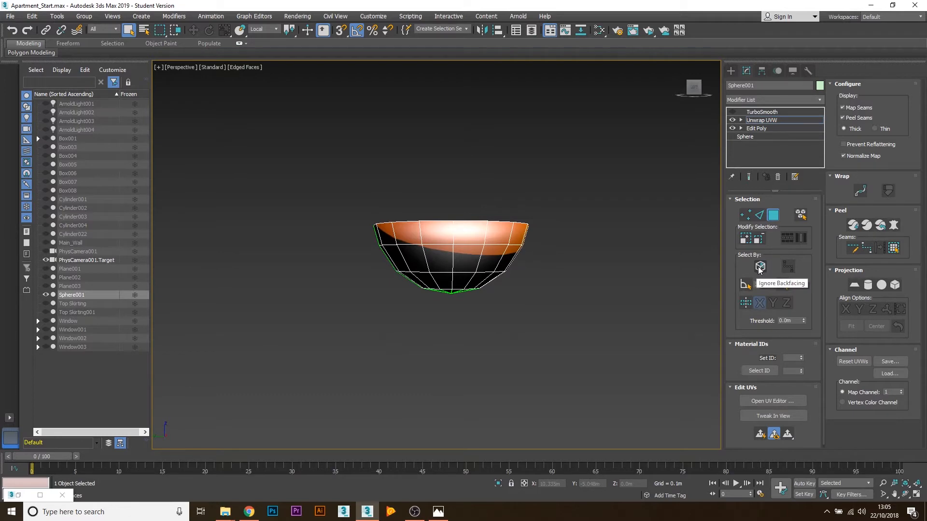
{"action": "left_click_drag", "start_coordinate": [296, 321], "coordinate": [569, 236]}
{"action": "middle_click_drag", "start_coordinate": [569, 236], "coordinate": [464, 243], "text": "alt"}
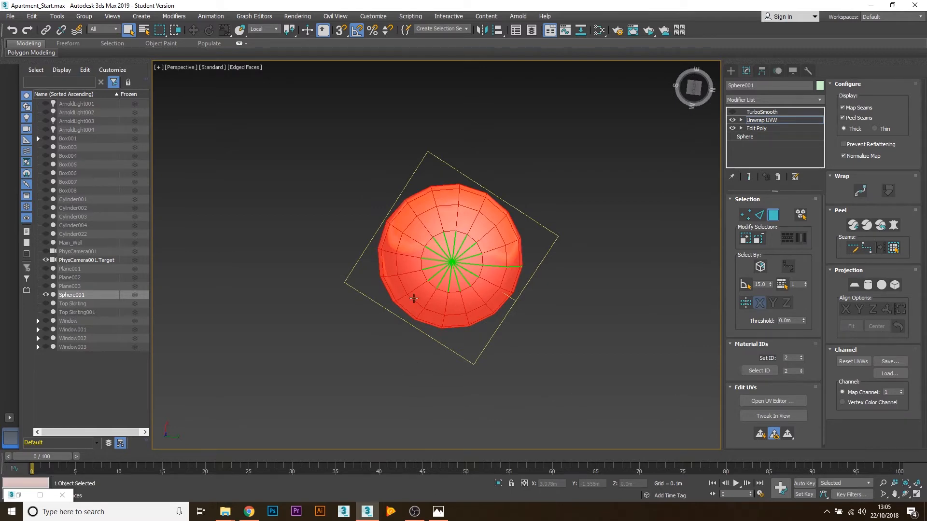
{"action": "key", "text": "m"}
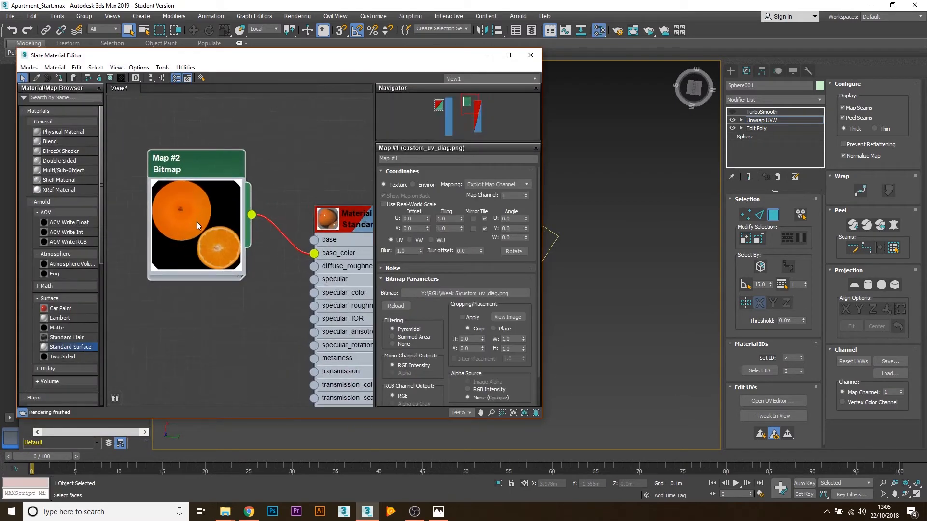
{"action": "left_click", "coordinate": [486, 55]}
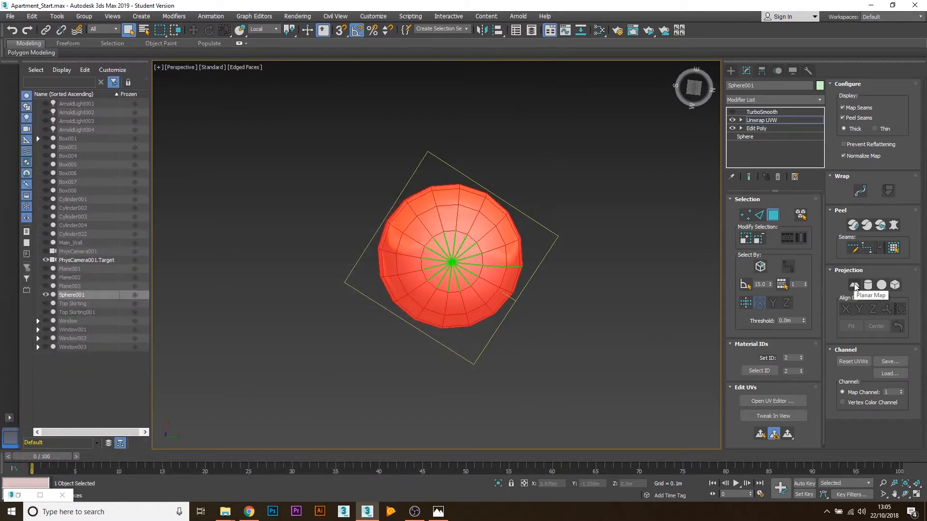
- Apply a planar map to the selected curved-side polygons and open the UV editor to see the resulting shell
{"action": "left_click", "coordinate": [854, 285]}
{"action": "middle_click_drag", "start_coordinate": [517, 284], "coordinate": [524, 280], "text": "alt"}
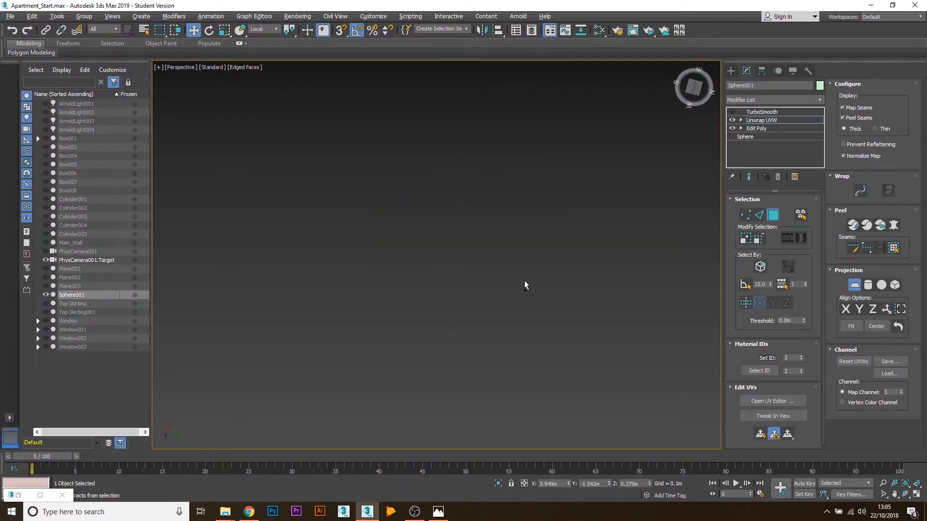
{"action": "middle_click_drag", "start_coordinate": [467, 233], "coordinate": [466, 244], "text": "alt"}
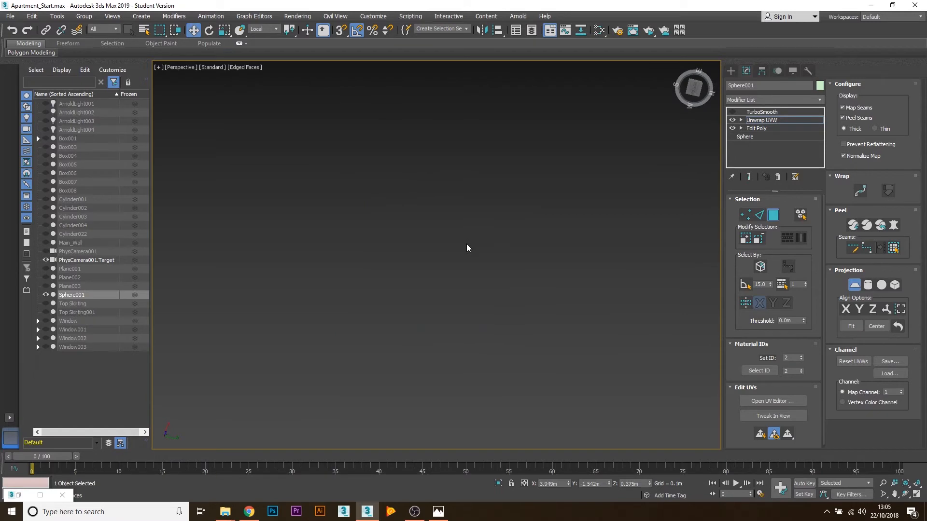
{"action": "scroll", "coordinate": [469, 258], "scroll_direction": "down", "scroll_amount": 10}
{"action": "middle_click_drag", "start_coordinate": [464, 284], "coordinate": [465, 291], "text": "alt"}
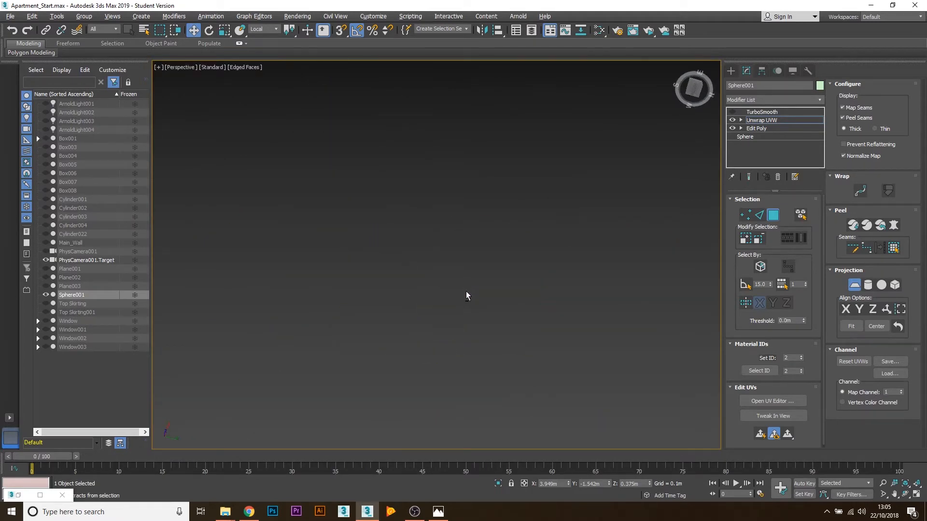
{"action": "middle_click_drag", "start_coordinate": [487, 334], "coordinate": [484, 325], "text": "alt"}
{"action": "middle_click_drag", "start_coordinate": [533, 363], "coordinate": [490, 324]}
{"action": "key", "text": "z"}
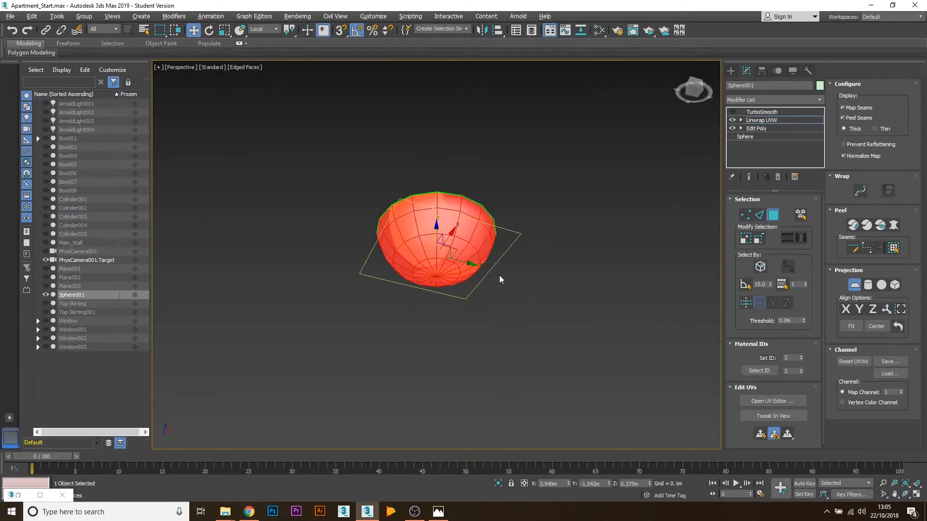
{"action": "middle_click_drag", "start_coordinate": [499, 277], "coordinate": [508, 331], "text": "alt"}
{"action": "key", "text": "z"}
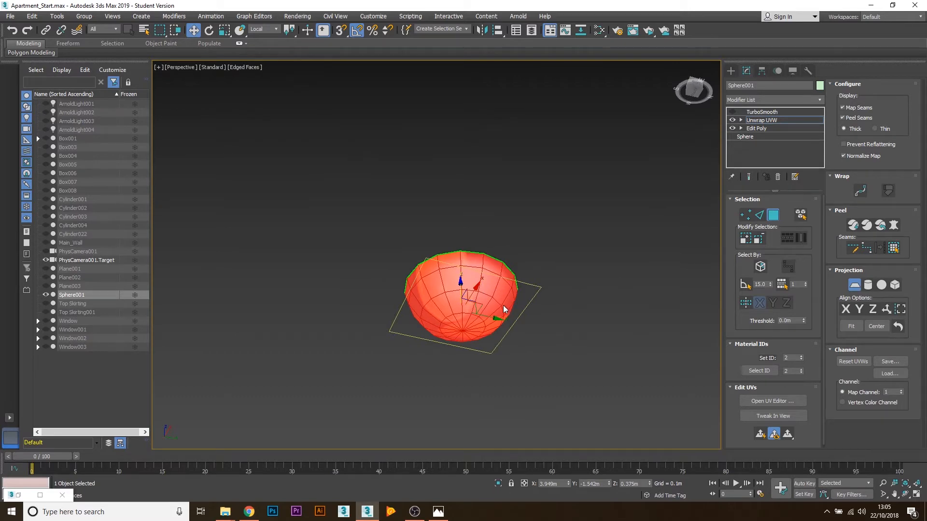
{"action": "left_click", "coordinate": [772, 401]}
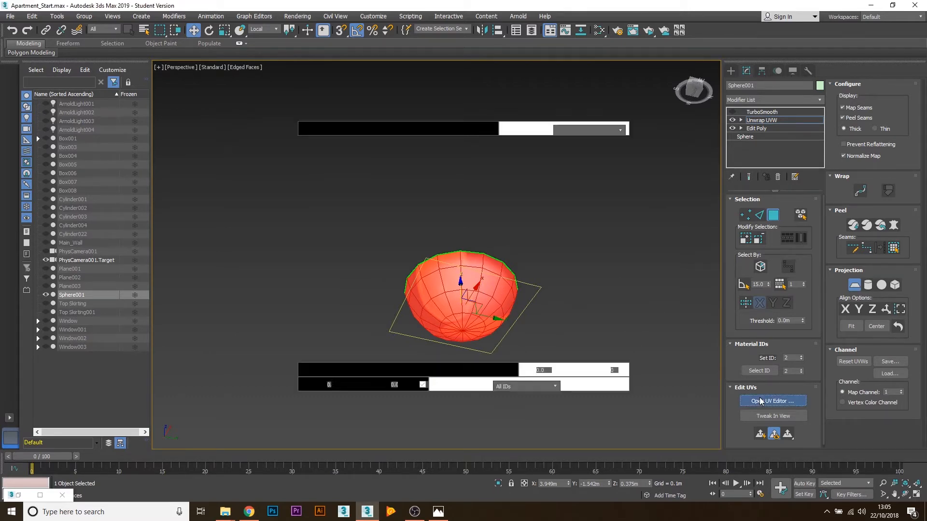
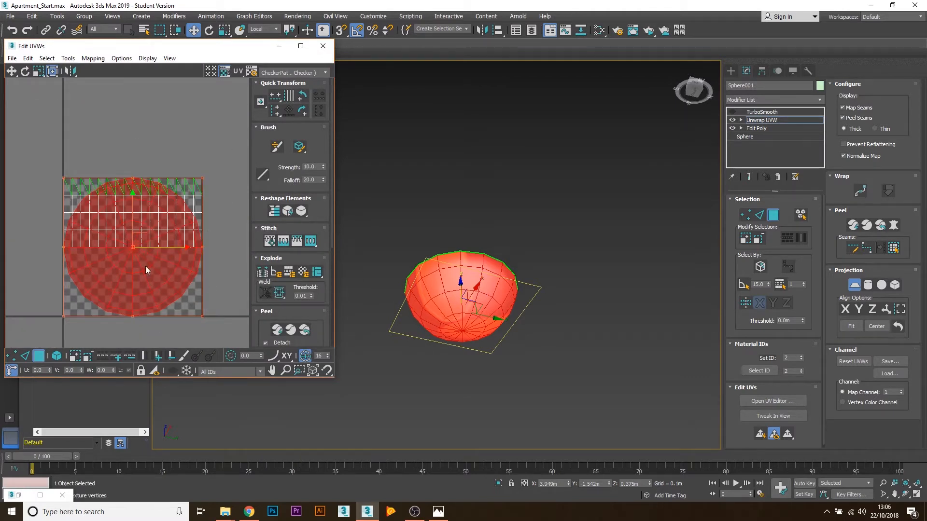
{"action": "left_click", "coordinate": [854, 285]}
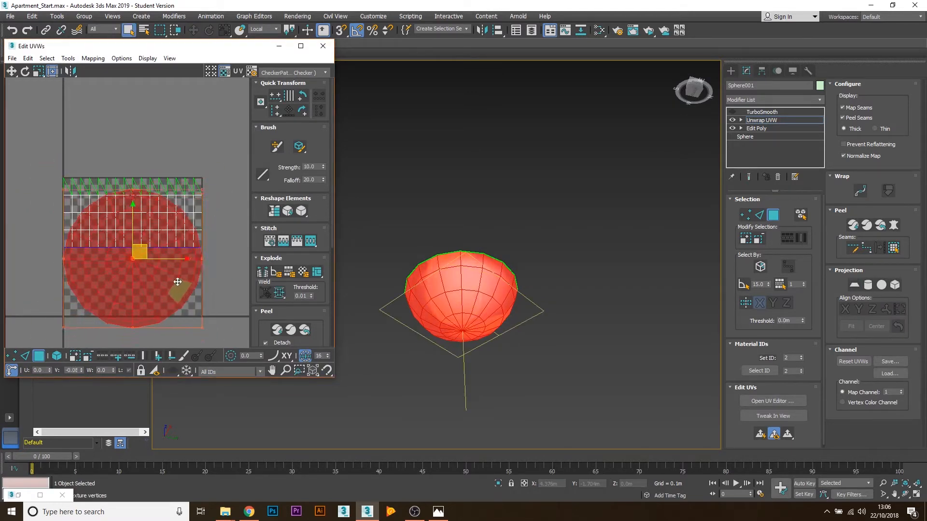
- Move the curved side's circular UV shell outside the texture square and pick one of its polygons to check its location on the model
{"action": "left_click_drag", "start_coordinate": [152, 295], "coordinate": [217, 123]}
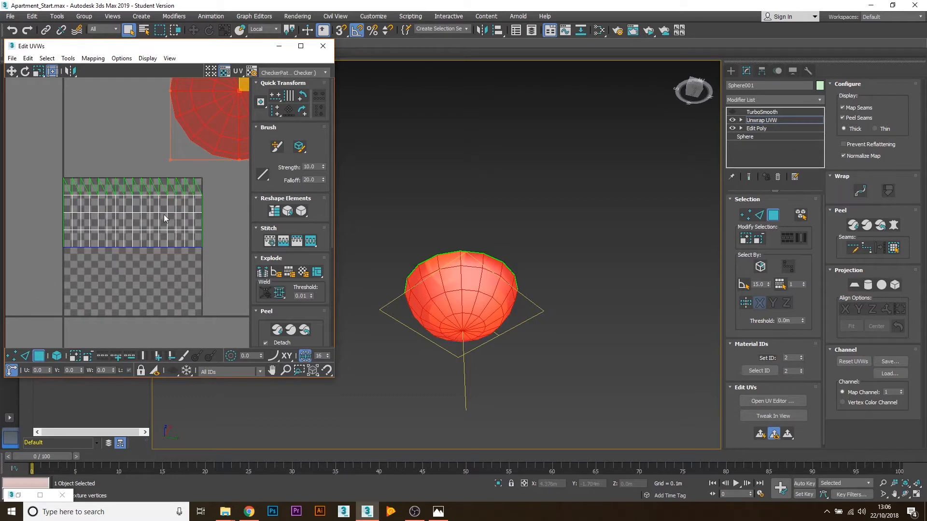
{"action": "left_click_drag", "start_coordinate": [38, 292], "coordinate": [199, 285]}
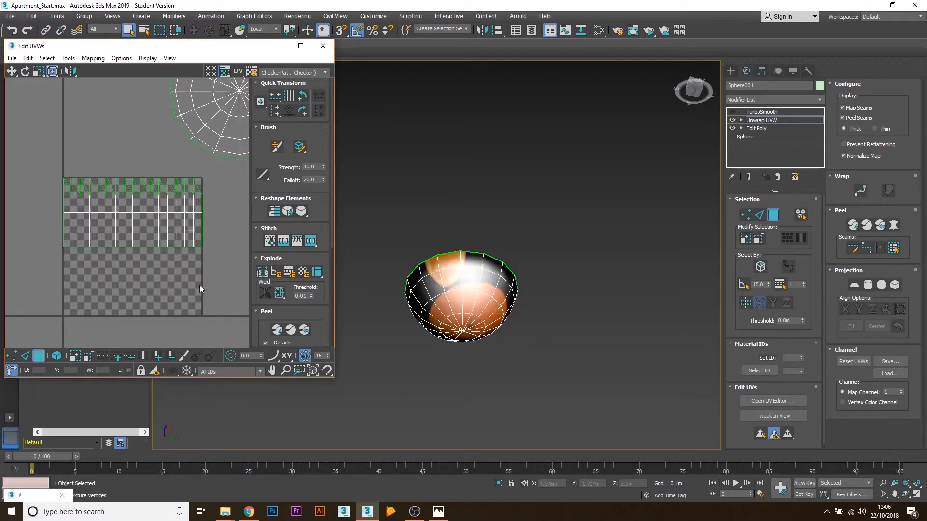
{"action": "middle_click_drag", "start_coordinate": [453, 281], "coordinate": [456, 339], "text": "alt"}
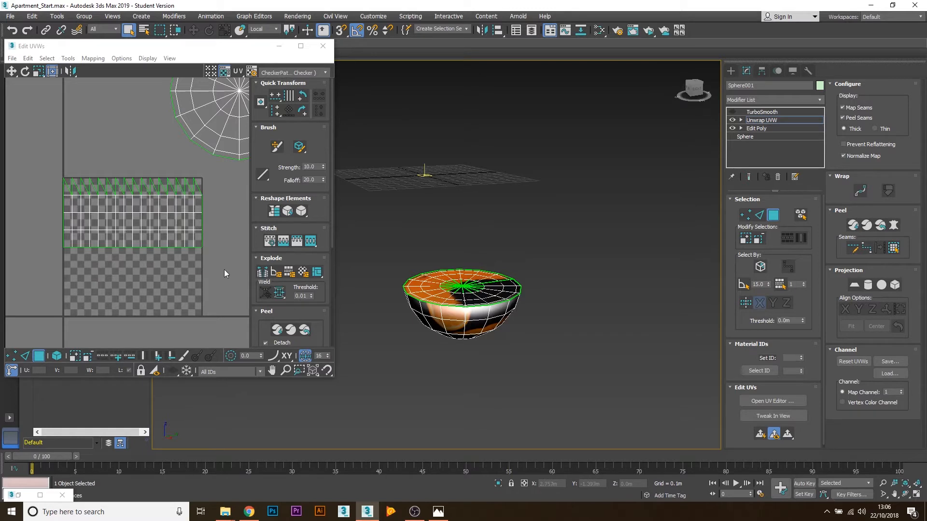
{"action": "middle_click_drag", "start_coordinate": [211, 158], "coordinate": [201, 182]}
{"action": "left_click", "coordinate": [209, 145]}
{"action": "middle_click_drag", "start_coordinate": [491, 357], "coordinate": [455, 312], "text": "alt"}
{"action": "middle_click_drag", "start_coordinate": [17, 309], "coordinate": [49, 306]}
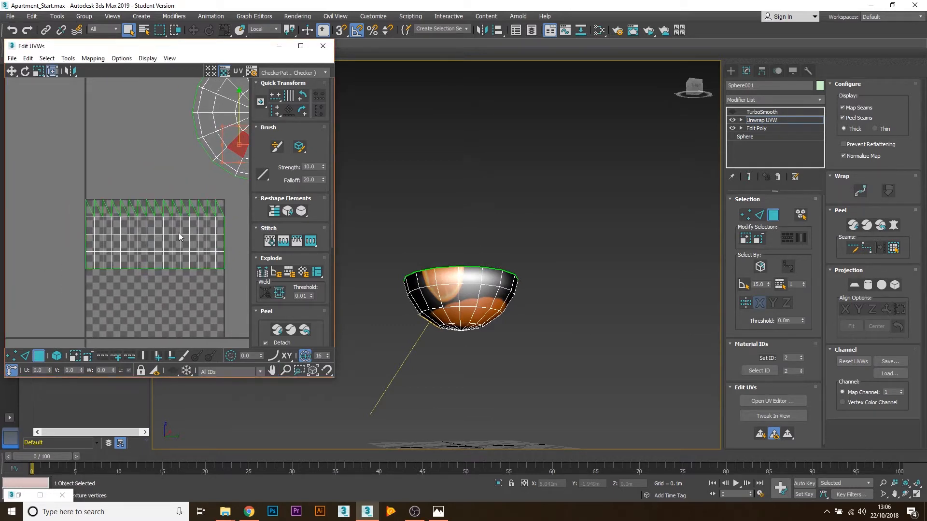
- Select the remaining UV polygons belonging to the half-sphere's flat cut face and apply a planar map to them
{"action": "left_click_drag", "start_coordinate": [236, 192], "coordinate": [236, 192]}
{"action": "middle_click_drag", "start_coordinate": [476, 219], "coordinate": [424, 300], "text": "alt"}
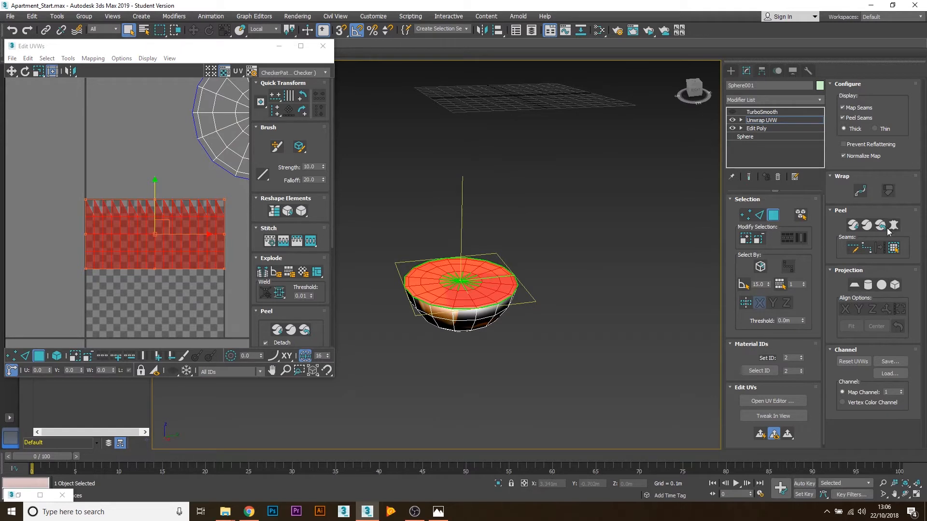
{"action": "left_click", "coordinate": [854, 286]}
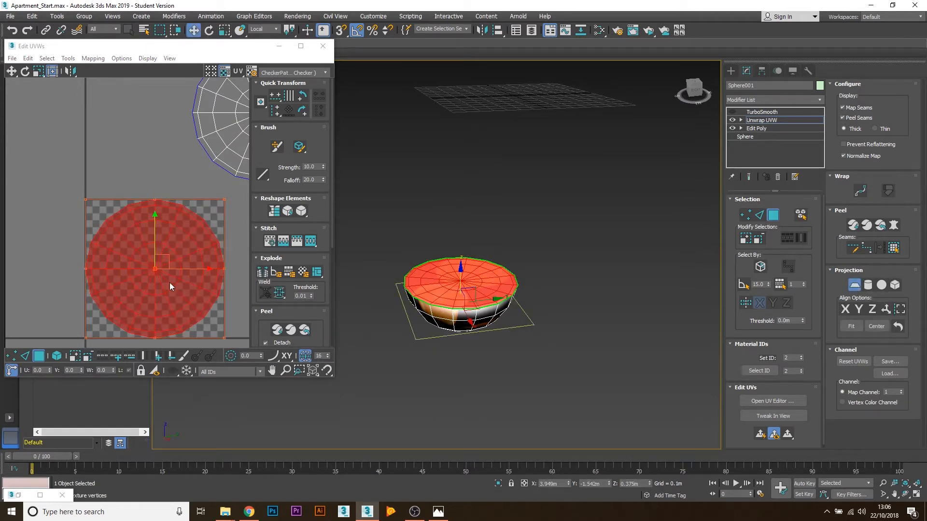
{"action": "left_click", "coordinate": [854, 285]}
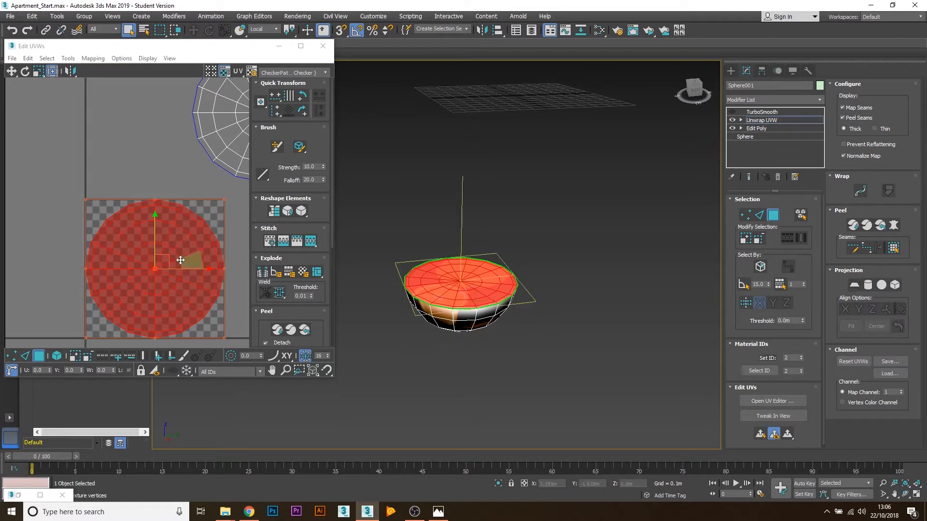
- Move the cut face's UV shell above the texture square and display the FruitOrangeSliced001 bitmap as the background
{"action": "left_click_drag", "start_coordinate": [167, 258], "coordinate": [132, 162]}
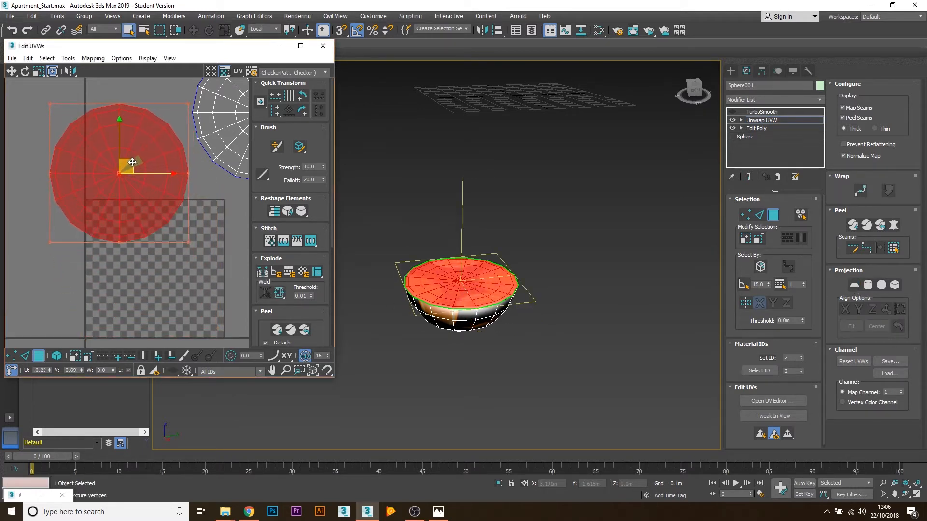
{"action": "middle_click_drag", "start_coordinate": [88, 150], "coordinate": [100, 214]}
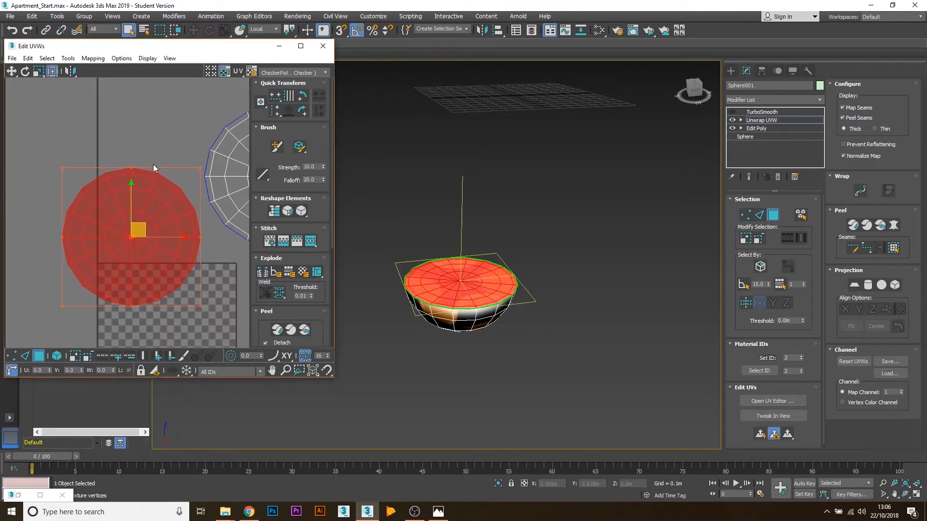
{"action": "middle_click_drag", "start_coordinate": [167, 245], "coordinate": [87, 237]}
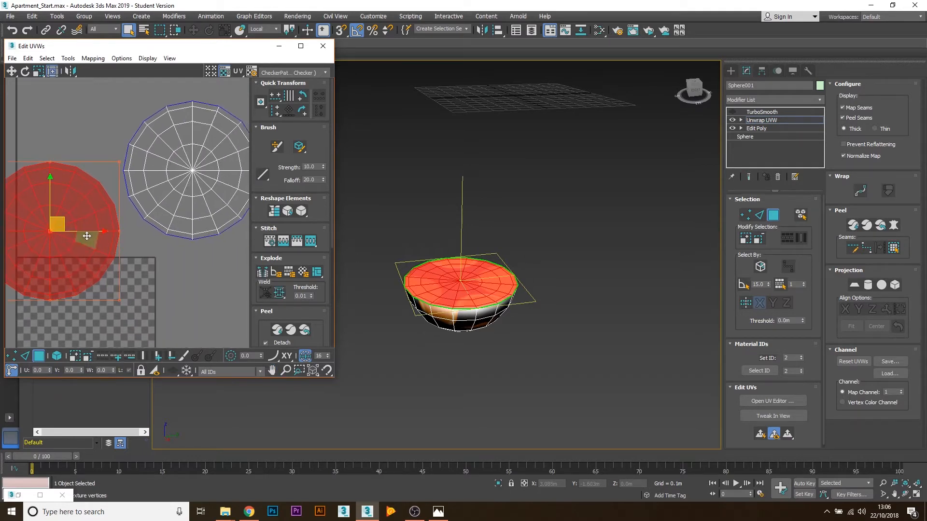
{"action": "middle_click_drag", "start_coordinate": [127, 266], "coordinate": [146, 251]}
{"action": "left_click_drag", "start_coordinate": [84, 239], "coordinate": [68, 185]}
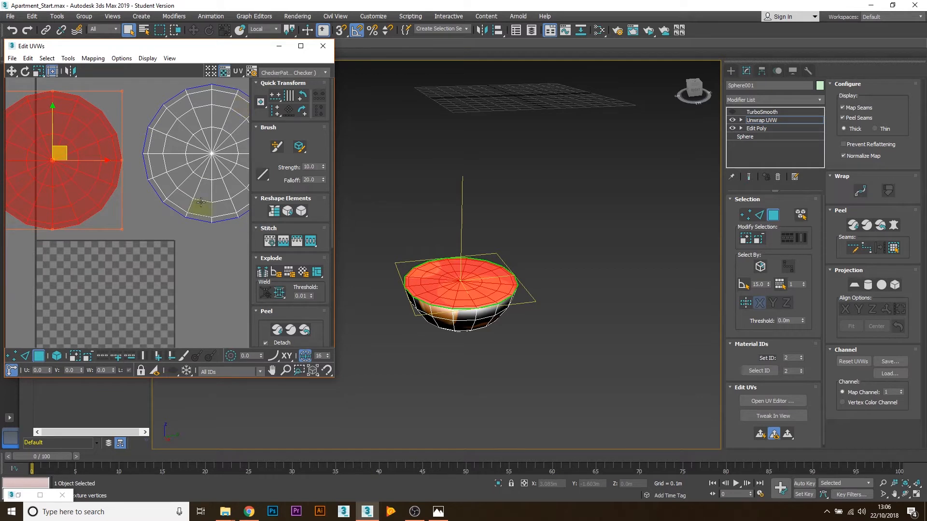
{"action": "left_click", "coordinate": [284, 74]}
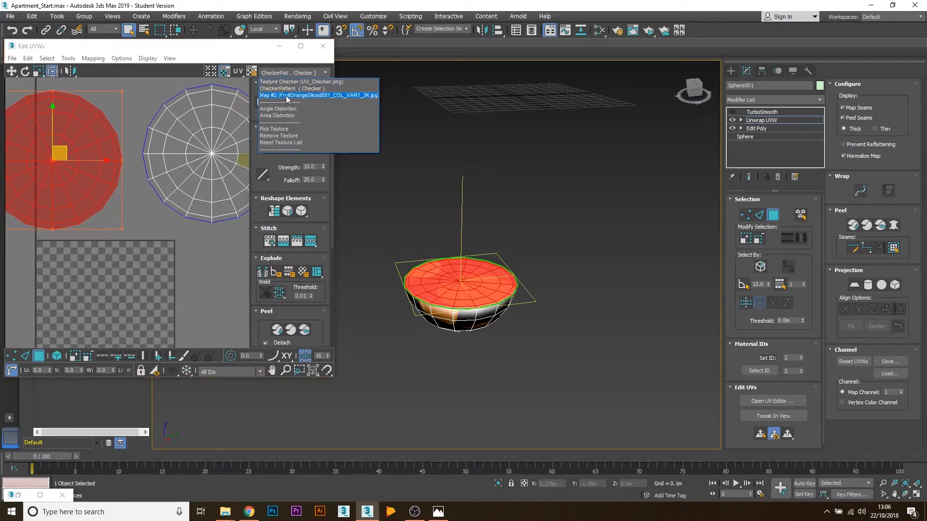
{"action": "left_click", "coordinate": [287, 96]}
- Move the cut face's UV shell onto the texture's small sliced-orange circle and scale it down to fit just inside
{"action": "middle_click_drag", "start_coordinate": [141, 272], "coordinate": [158, 223]}
{"action": "left_click_drag", "start_coordinate": [105, 97], "coordinate": [192, 280]}
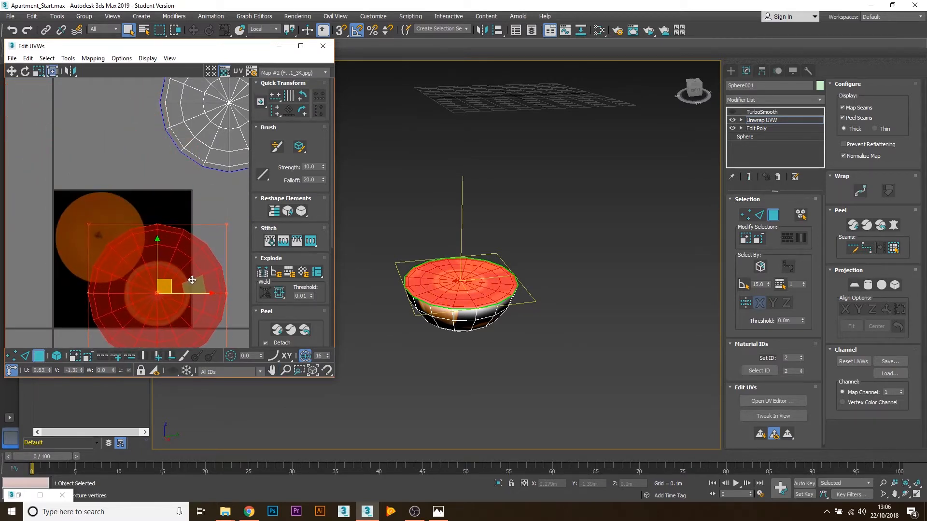
{"action": "middle_click_drag", "start_coordinate": [182, 274], "coordinate": [179, 229]}
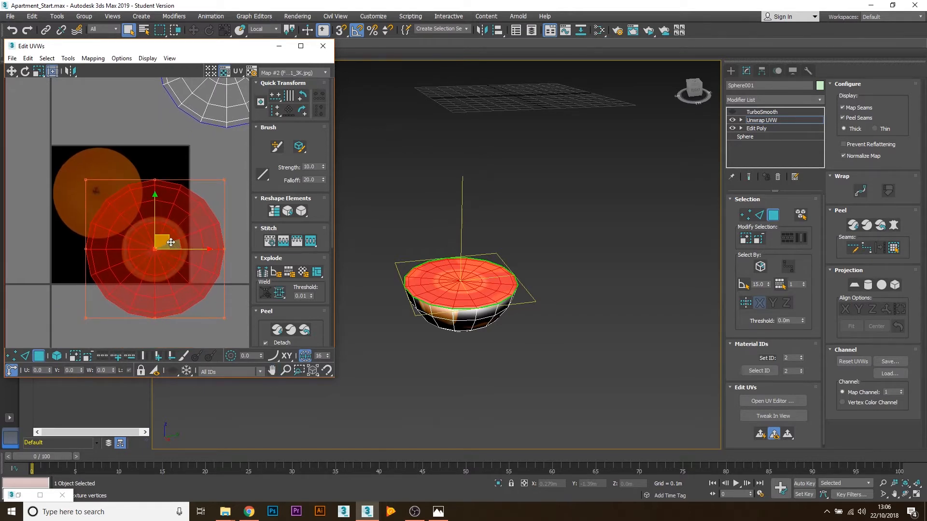
{"action": "mouse_move", "coordinate": [171, 242]}
{"action": "left_mouse_down"}
{"action": "mouse_move", "coordinate": [121, 154]}
{"action": "mouse_move", "coordinate": [151, 228]}
{"action": "mouse_move", "coordinate": [167, 240]}
{"action": "left_mouse_up"}
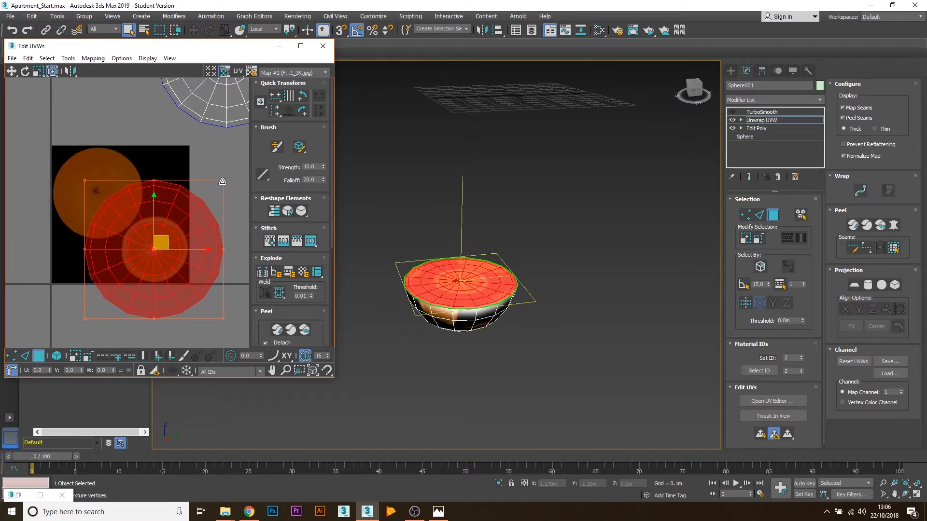
{"action": "left_click_drag", "start_coordinate": [223, 181], "coordinate": [153, 245]}
{"action": "scroll", "coordinate": [154, 246], "scroll_direction": "up", "scroll_amount": 4}
{"action": "left_click_drag", "start_coordinate": [216, 178], "coordinate": [213, 182], "text": "ctrl"}
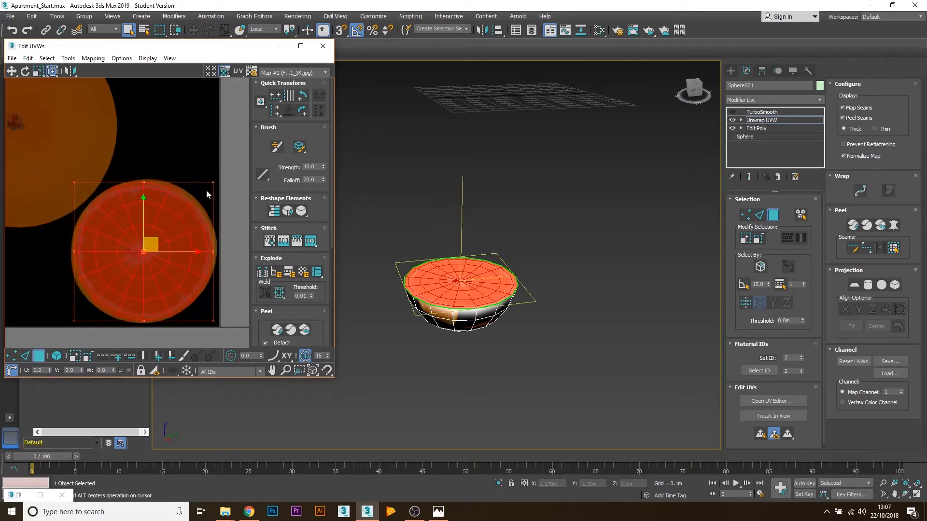
{"action": "left_click_drag", "start_coordinate": [167, 226], "coordinate": [81, 243]}
- Select the curved side's UV shell, move it onto the larger orange-skin circle and scale it to fit within that circle
{"action": "scroll", "coordinate": [147, 169], "scroll_direction": "down", "scroll_amount": 1}
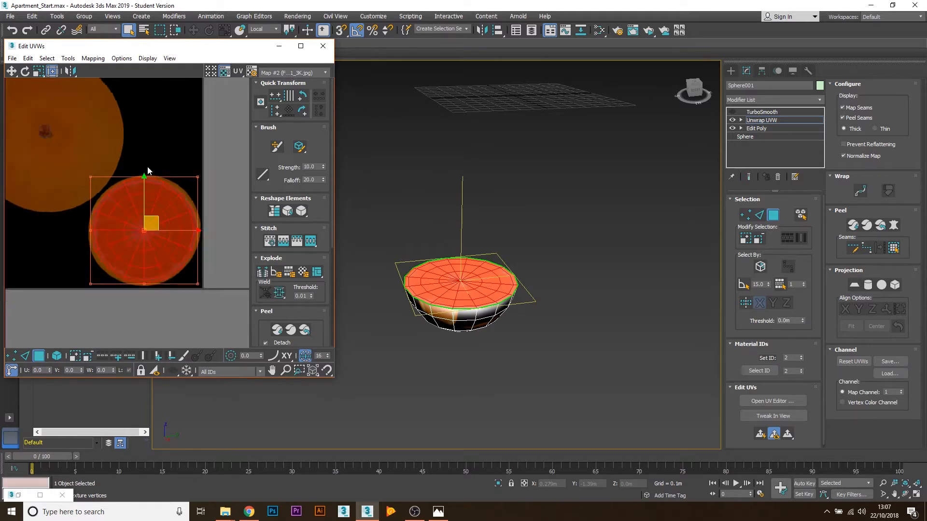
{"action": "scroll", "coordinate": [147, 170], "scroll_direction": "down", "scroll_amount": 2}
{"action": "middle_click_drag", "start_coordinate": [182, 151], "coordinate": [157, 222]}
{"action": "left_click_drag", "start_coordinate": [112, 230], "coordinate": [254, 86]}
{"action": "left_click_drag", "start_coordinate": [231, 131], "coordinate": [130, 236]}
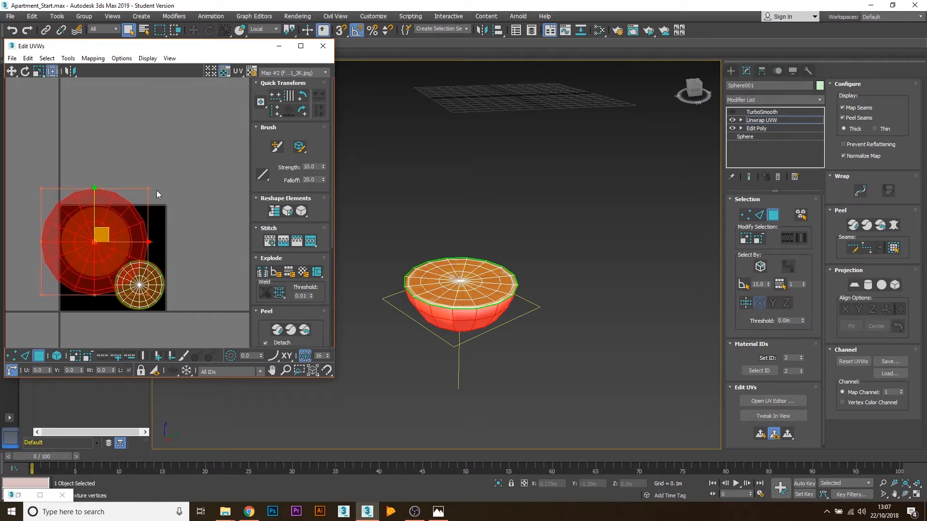
{"action": "left_click_drag", "start_coordinate": [149, 186], "coordinate": [113, 230]}
{"action": "scroll", "coordinate": [112, 244], "scroll_direction": "up", "scroll_amount": 3}
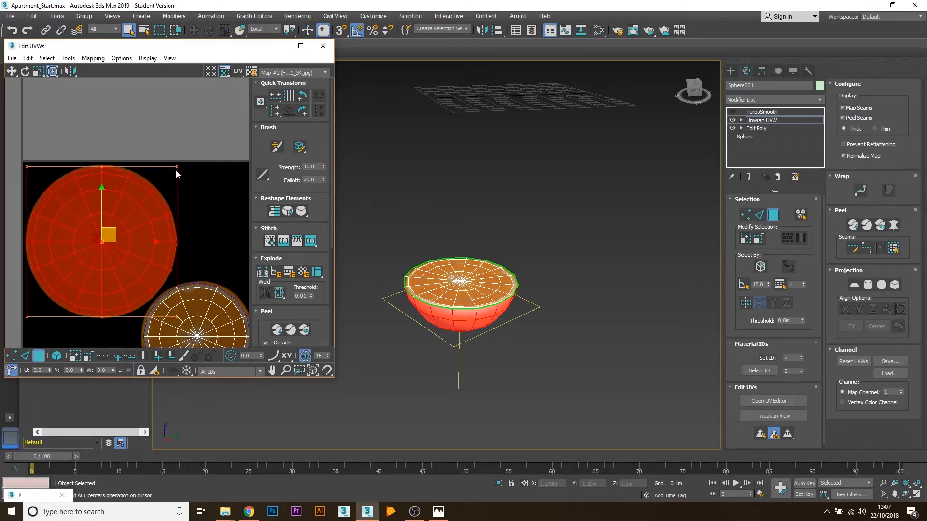
{"action": "left_click_drag", "start_coordinate": [177, 167], "coordinate": [175, 168]}
{"action": "left_click_drag", "start_coordinate": [115, 230], "coordinate": [116, 231]}
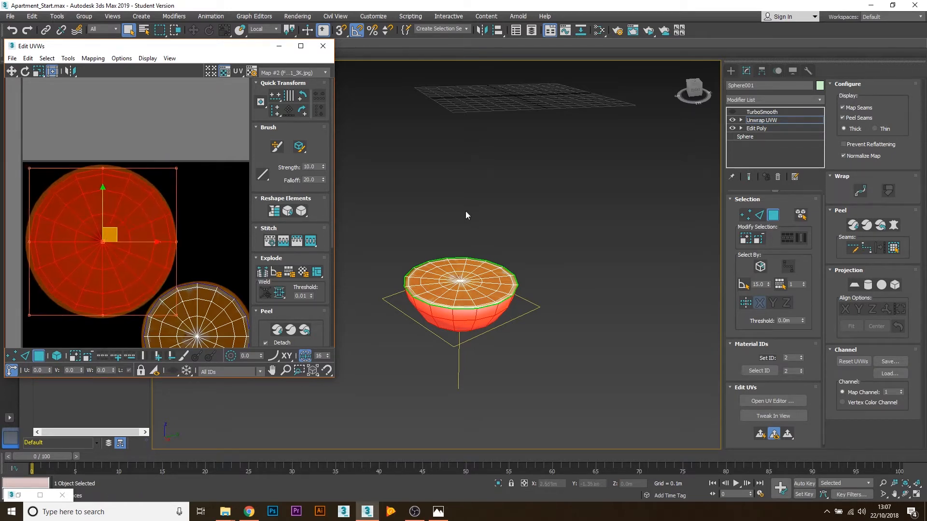
- Leave polygon selection, put the UV editor away and turn TurboSmooth on to check the textured orange half
{"action": "left_click", "coordinate": [773, 215]}
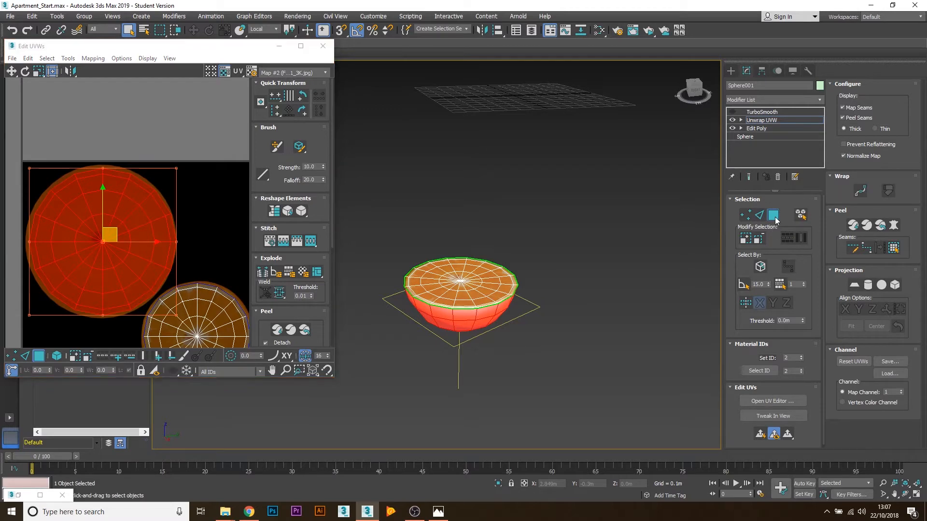
{"action": "left_click", "coordinate": [279, 47]}
{"action": "middle_click_drag", "start_coordinate": [510, 255], "coordinate": [526, 240], "text": "alt"}
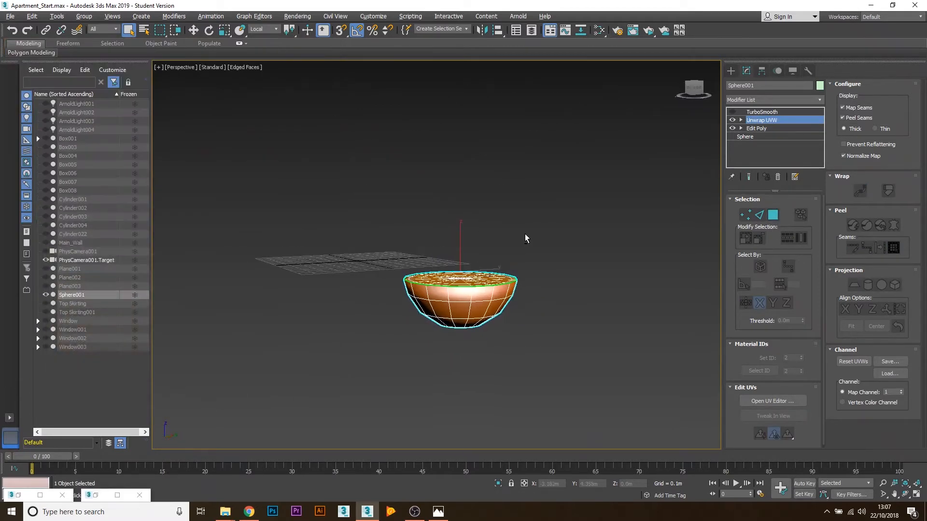
{"action": "scroll", "coordinate": [467, 281], "scroll_direction": "up", "scroll_amount": 5}
{"action": "middle_click_drag", "start_coordinate": [477, 296], "coordinate": [628, 315], "text": "alt"}
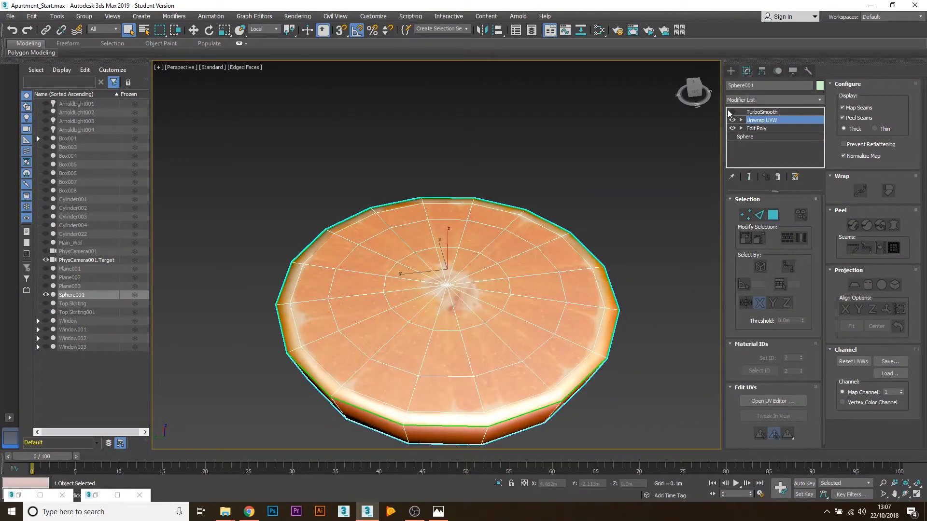
{"action": "left_click", "coordinate": [761, 112]}
{"action": "left_click", "coordinate": [610, 176]}
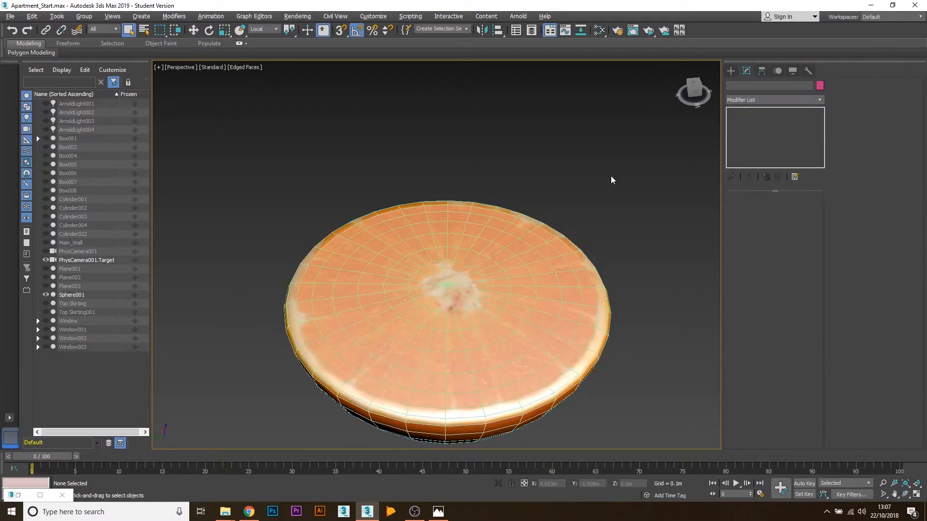
{"action": "middle_click_drag", "start_coordinate": [444, 256], "coordinate": [589, 279], "text": "alt"}
{"action": "scroll", "coordinate": [613, 283], "scroll_direction": "down", "scroll_amount": 5}
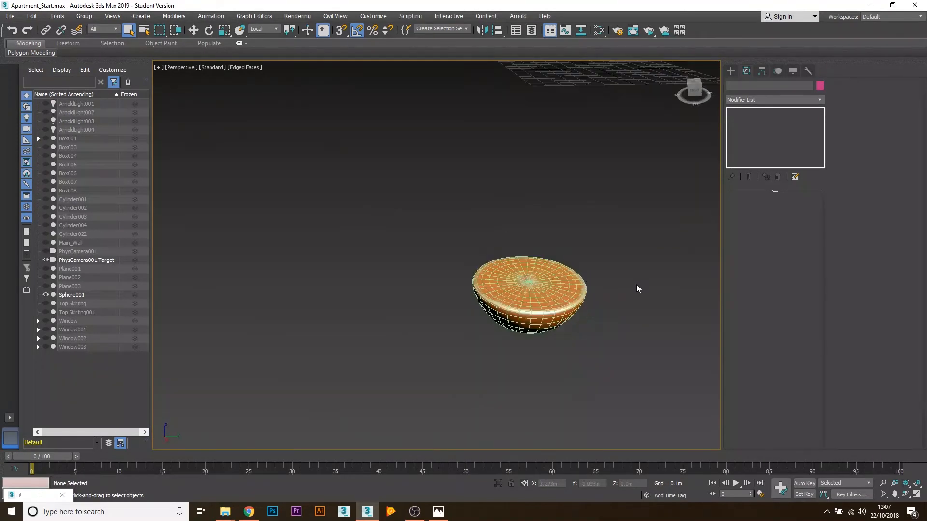
- Unhide all scene objects and frame the orange half on the table
{"action": "right_click", "coordinate": [626, 293]}
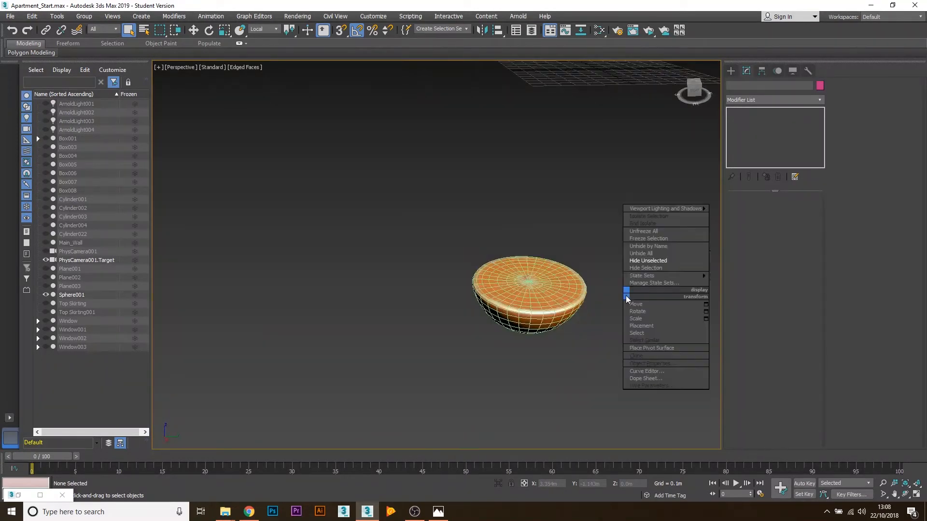
{"action": "left_click", "coordinate": [662, 253]}
{"action": "left_click", "coordinate": [540, 216]}
{"action": "left_click", "coordinate": [536, 291]}
{"action": "key", "text": "z"}
{"action": "middle_click_drag", "start_coordinate": [537, 293], "coordinate": [620, 306], "text": "alt"}
{"action": "scroll", "coordinate": [619, 306], "scroll_direction": "down", "scroll_amount": 5}
- Turn off the edge display and examine the smoothed orange half against the table
{"action": "left_click", "coordinate": [551, 203]}
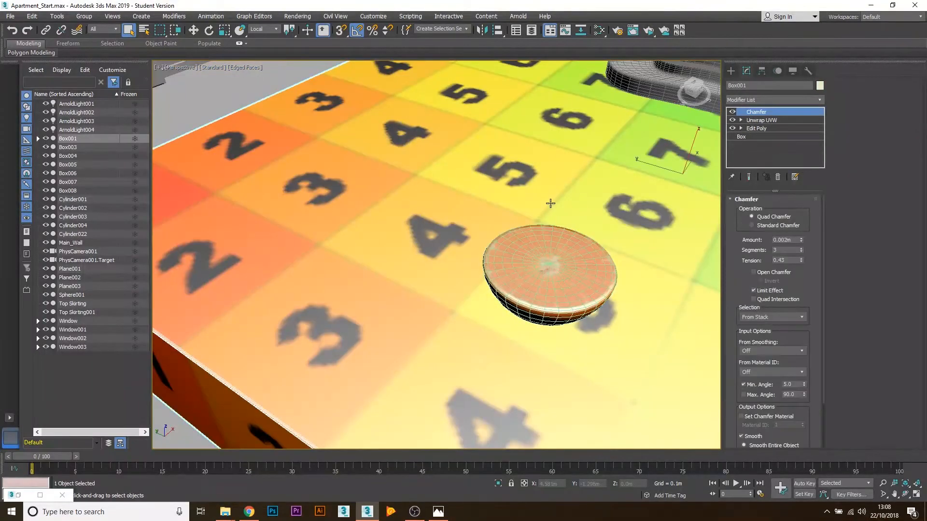
{"action": "key", "text": "F4"}
{"action": "middle_click_drag", "start_coordinate": [610, 273], "coordinate": [544, 222], "text": "alt"}
{"action": "left_click", "coordinate": [443, 136]}
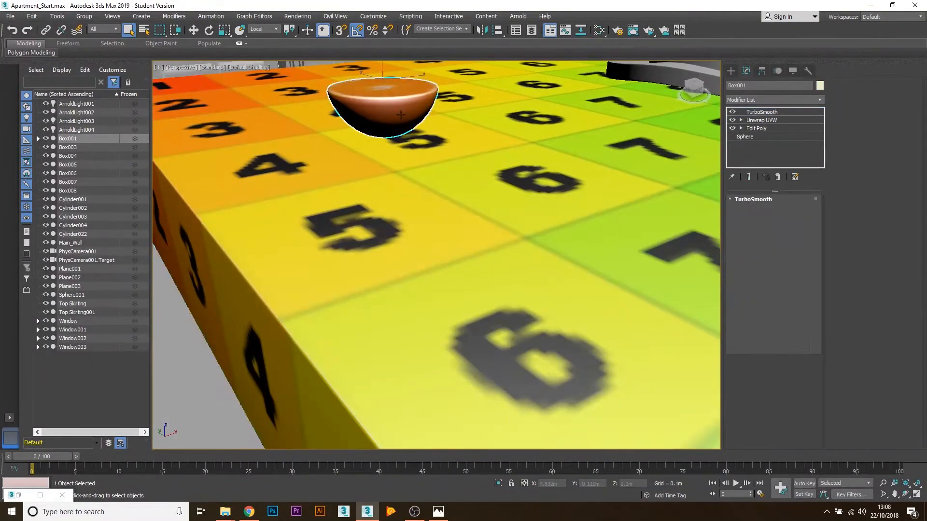
{"action": "key", "text": "z"}
{"action": "scroll", "coordinate": [475, 166], "scroll_direction": "down", "scroll_amount": 8}
- Select the top hat on the table and hide every unselected object
{"action": "middle_click_drag", "start_coordinate": [475, 167], "coordinate": [562, 163], "text": "alt"}
{"action": "left_click", "coordinate": [562, 162]}
{"action": "key", "text": "z"}
{"action": "middle_click_drag", "start_coordinate": [488, 274], "coordinate": [445, 279], "text": "alt"}
{"action": "right_click", "coordinate": [445, 278]}
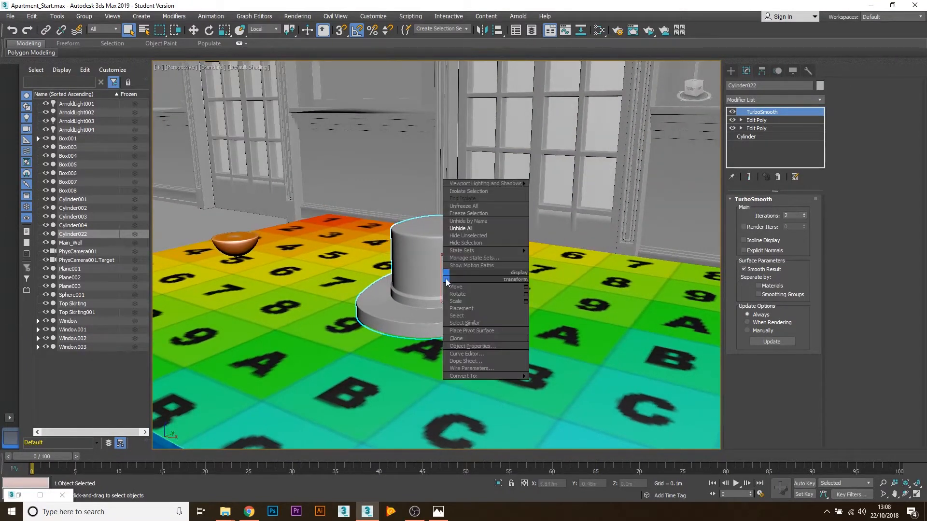
{"action": "left_click", "coordinate": [474, 237]}
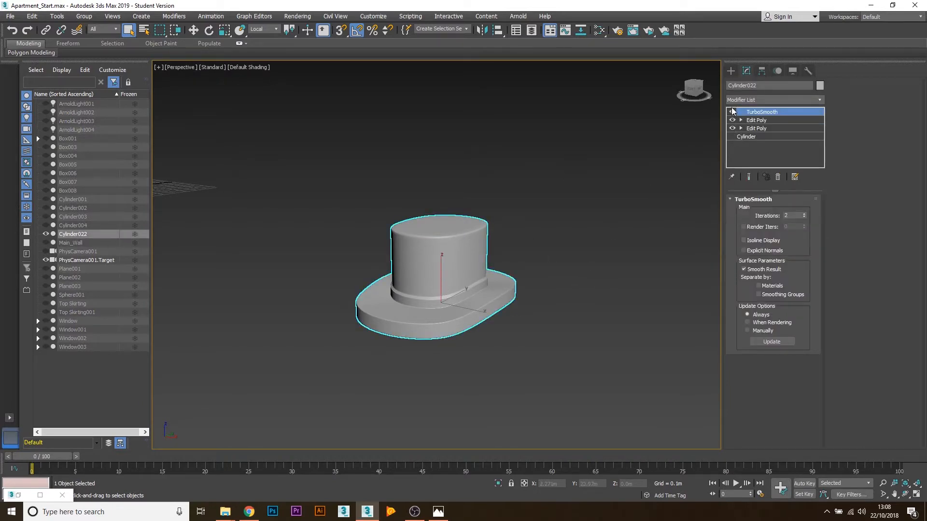
- Show the hat's edges and switch off its TurboSmooth and upper Edit Poly modifiers to expose the simpler mesh
{"action": "key", "text": "F4"}
{"action": "scroll", "coordinate": [427, 293], "scroll_direction": "up", "scroll_amount": 4}
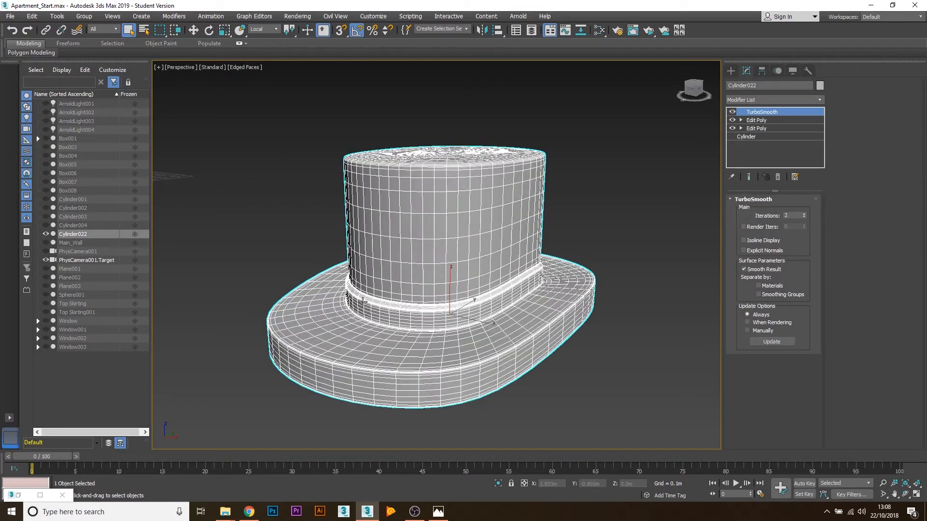
{"action": "middle_click_drag", "start_coordinate": [397, 309], "coordinate": [277, 301], "text": "alt"}
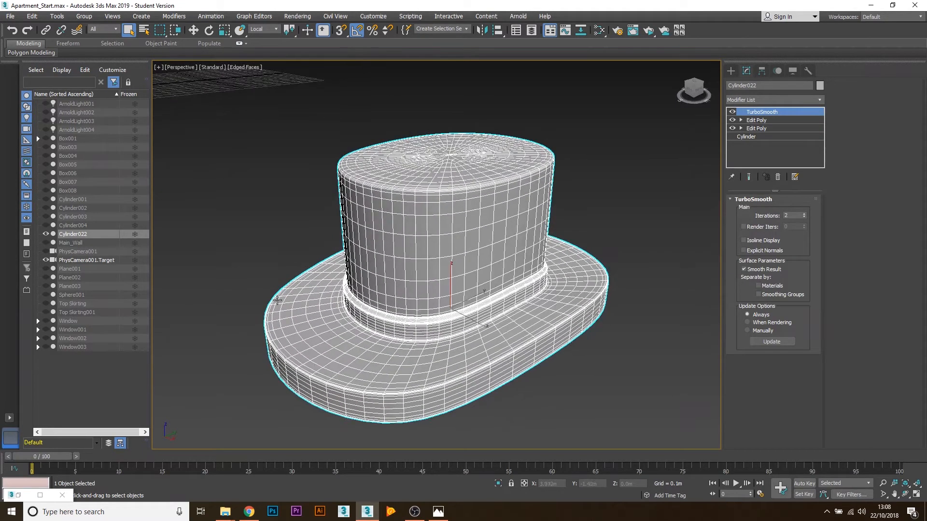
{"action": "left_click", "coordinate": [732, 113]}
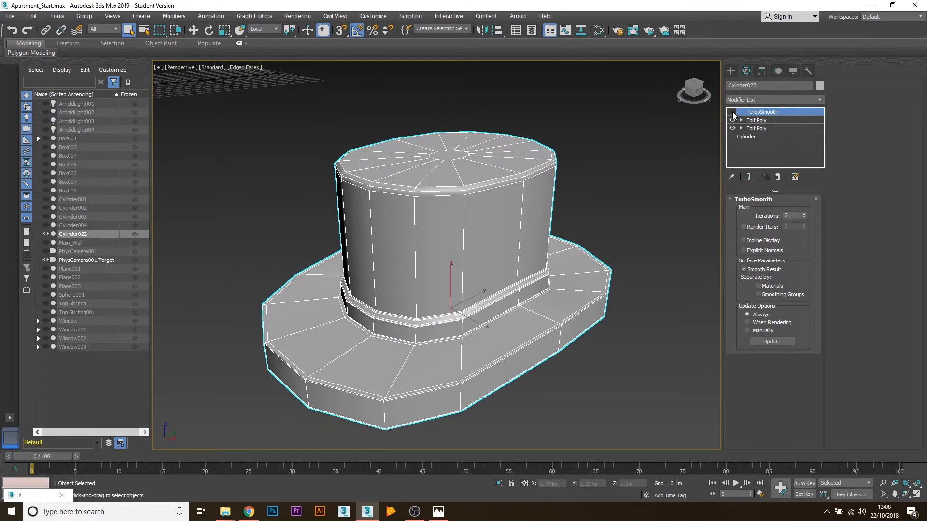
{"action": "left_click", "coordinate": [732, 120]}
{"action": "left_click", "coordinate": [732, 120]}
{"action": "left_click", "coordinate": [732, 121]}
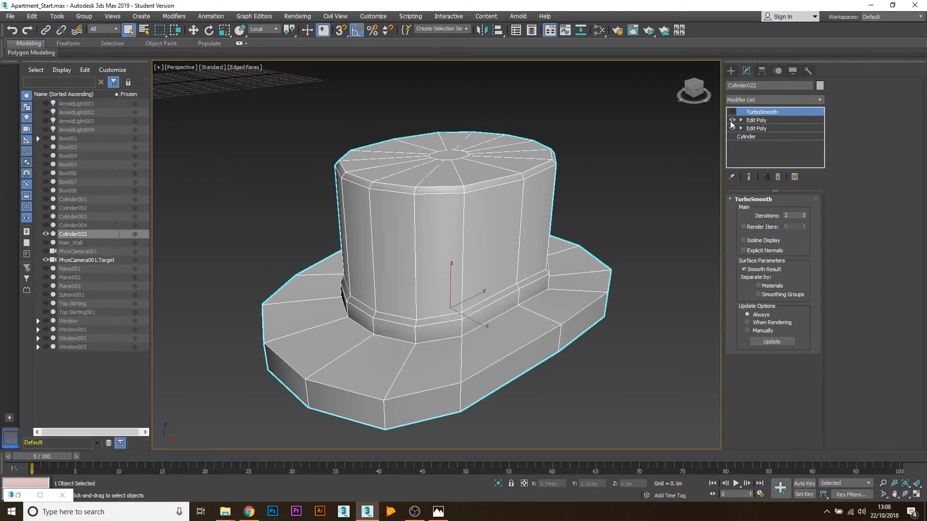
{"action": "left_click", "coordinate": [732, 120]}
{"action": "left_click", "coordinate": [732, 121]}
{"action": "left_click", "coordinate": [732, 124]}
{"action": "left_click", "coordinate": [731, 124]}
- Add an Unwrap UVW modifier directly above the hat's lower Edit Poly, accepting the topology warning
{"action": "left_click", "coordinate": [756, 129]}
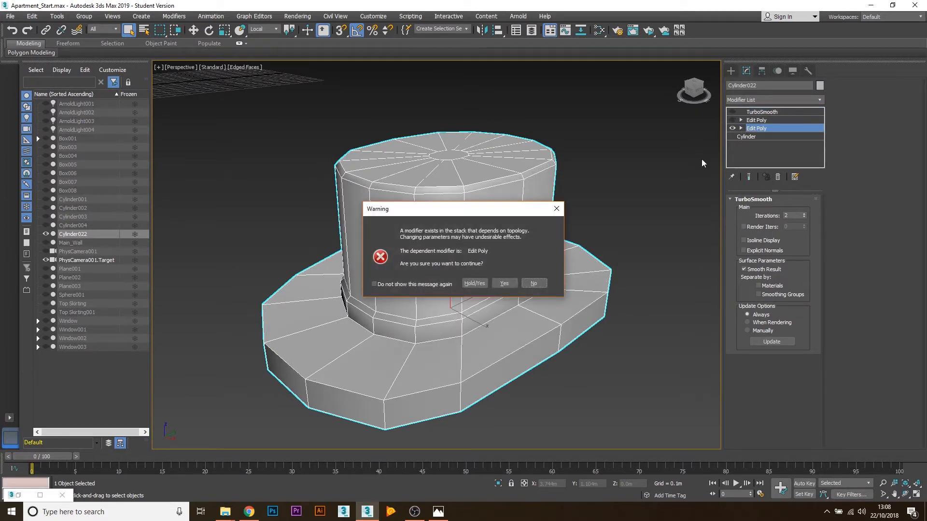
{"action": "left_click", "coordinate": [516, 284]}
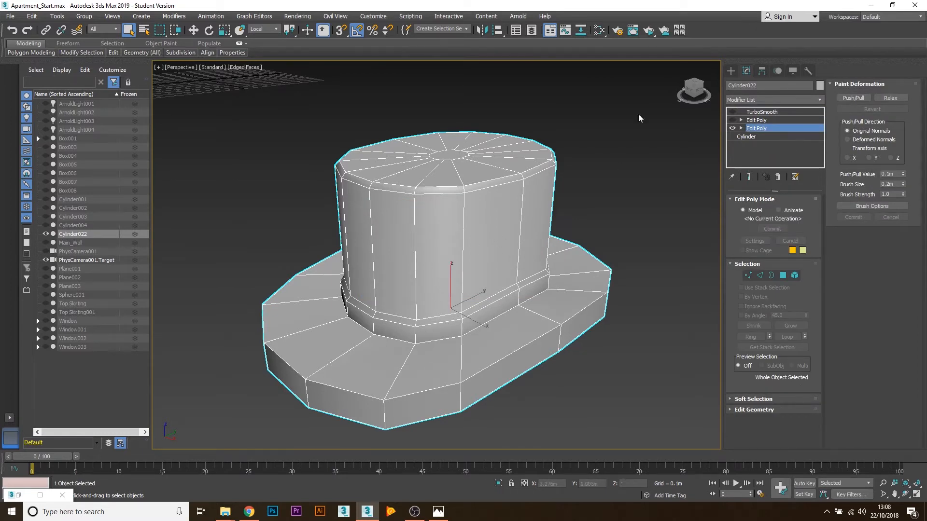
{"action": "left_click", "coordinate": [781, 100]}
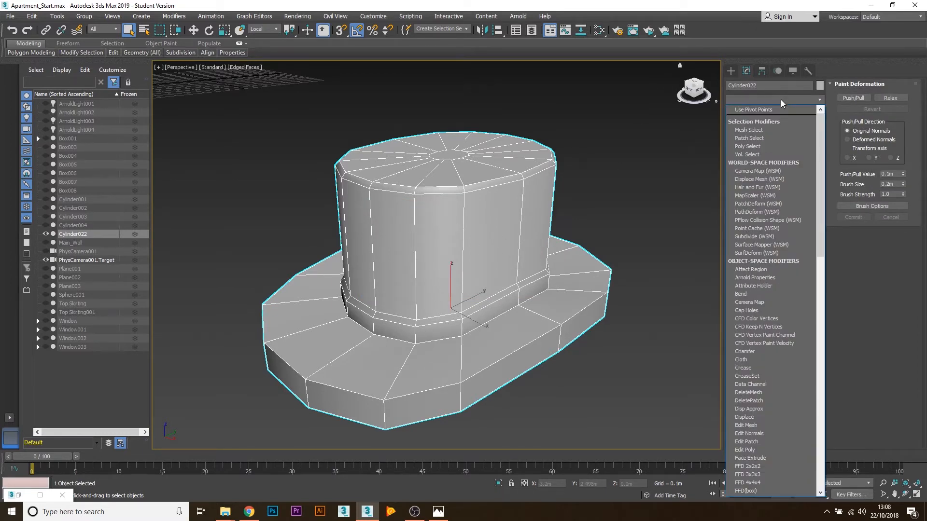
{"action": "key", "text": "u"}
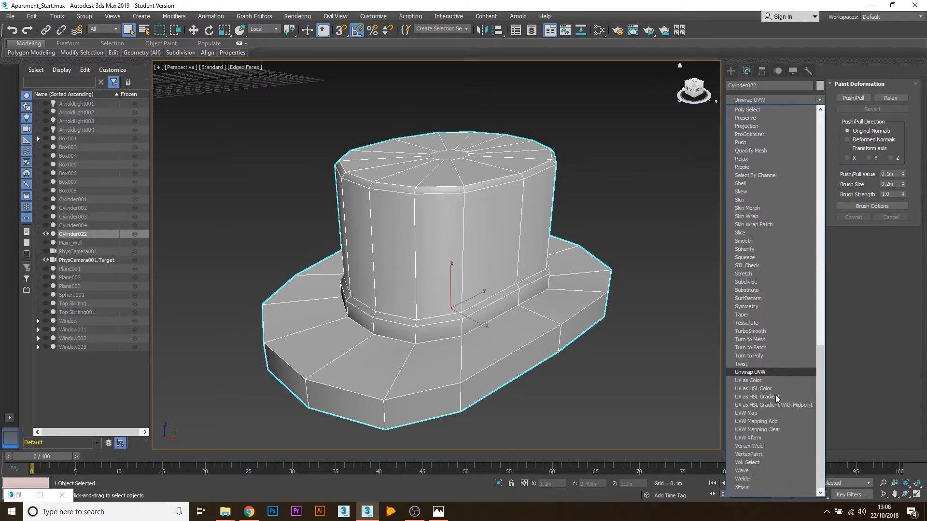
{"action": "left_click", "coordinate": [765, 373]}
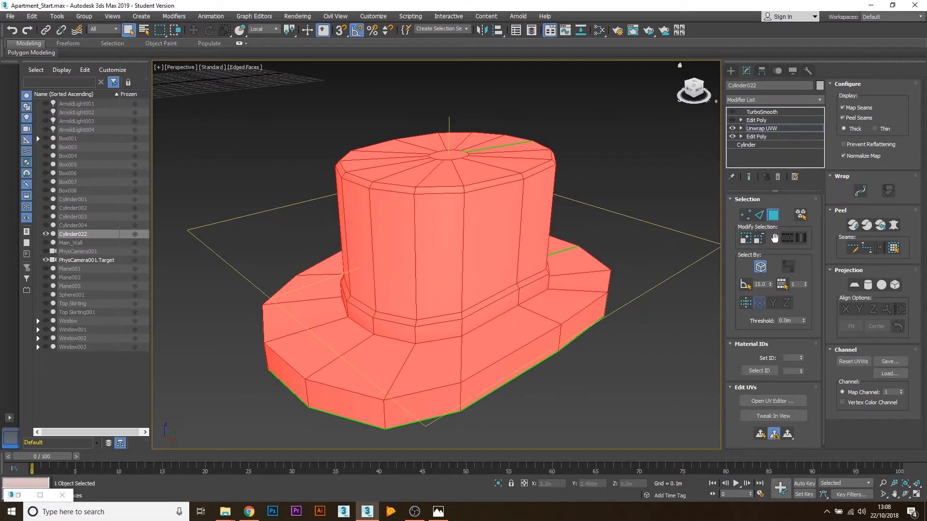
- Activate polygon selection in the hat's Unwrap UVW modifier and clear the selection of all its polygons
{"action": "left_click", "coordinate": [773, 218]}
{"action": "left_click", "coordinate": [774, 219]}
{"action": "left_click", "coordinate": [773, 218]}
{"action": "left_click", "coordinate": [773, 218]}
{"action": "left_click", "coordinate": [773, 220]}
{"action": "left_click", "coordinate": [773, 220]}
{"action": "left_click", "coordinate": [627, 196]}
- Examine the low-poly hat's crown, band and brim from the sides and from above
{"action": "middle_click_drag", "start_coordinate": [543, 232], "coordinate": [603, 210], "text": "alt"}
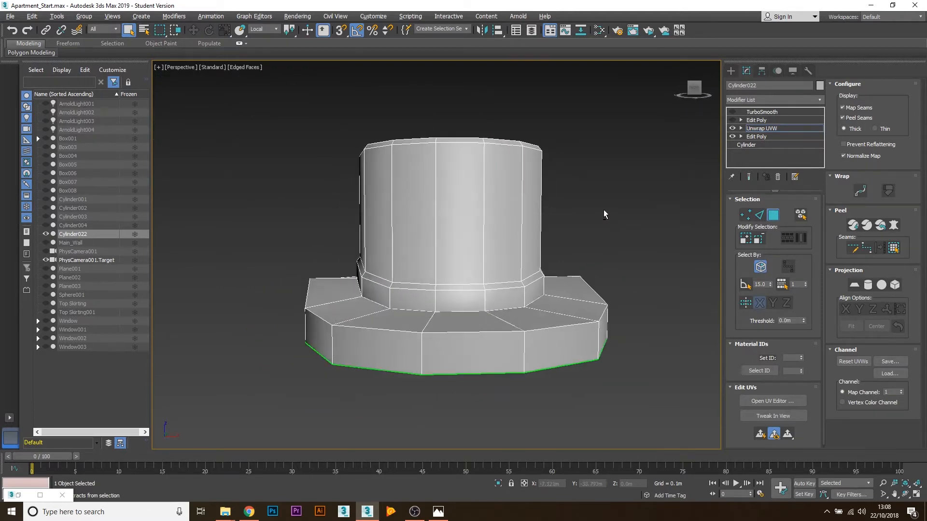
{"action": "middle_click_drag", "start_coordinate": [346, 200], "coordinate": [396, 206], "text": "alt"}
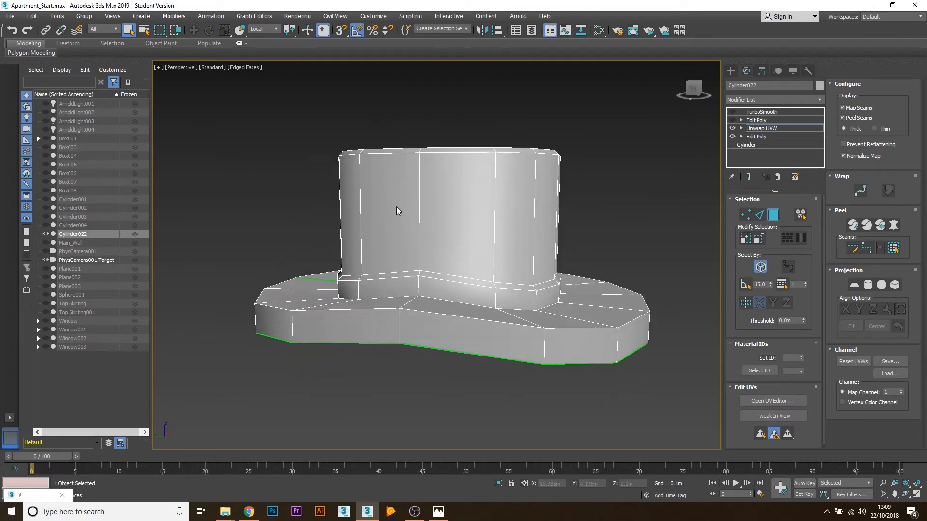
{"action": "left_click_drag", "start_coordinate": [309, 200], "coordinate": [624, 217]}
{"action": "middle_click_drag", "start_coordinate": [624, 217], "coordinate": [503, 201], "text": "alt"}
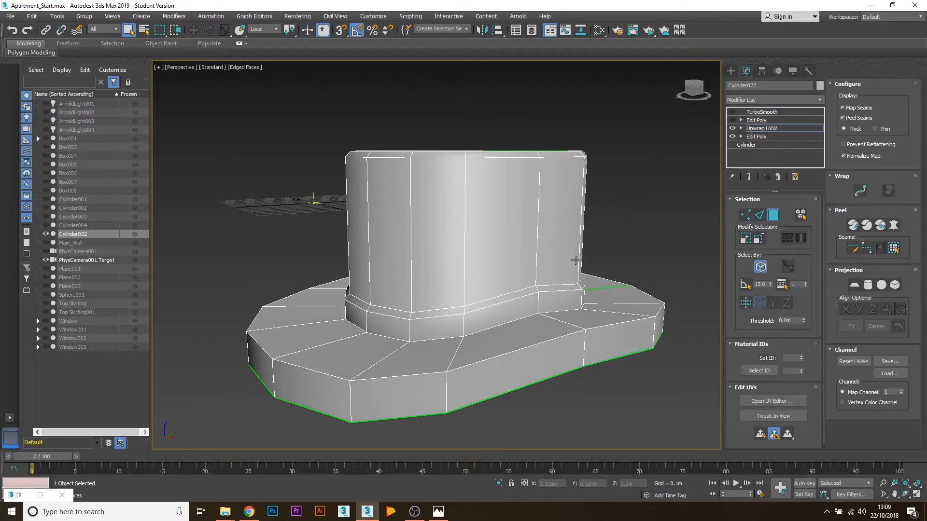
{"action": "middle_click_drag", "start_coordinate": [472, 255], "coordinate": [409, 371], "text": "alt"}
{"action": "middle_click_drag", "start_coordinate": [372, 336], "coordinate": [479, 350], "text": "alt"}
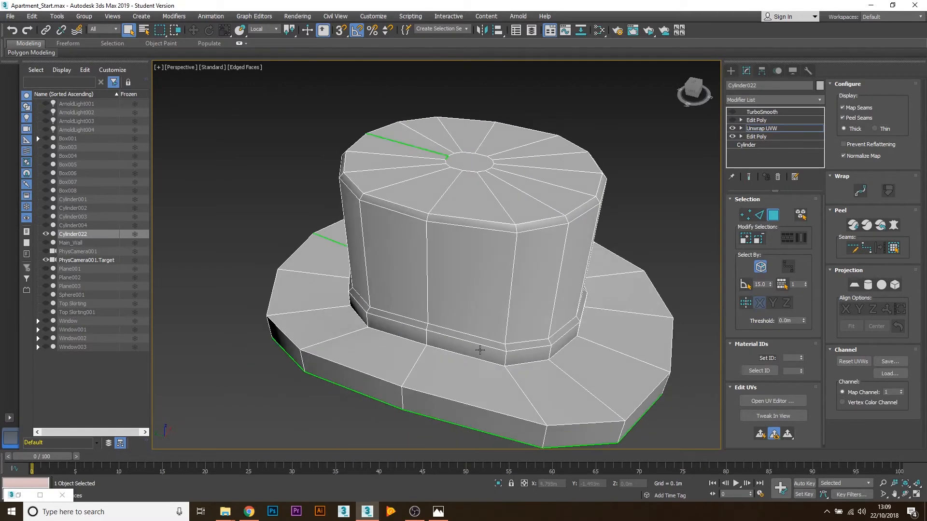
{"action": "middle_click_drag", "start_coordinate": [360, 320], "coordinate": [403, 354], "text": "alt"}
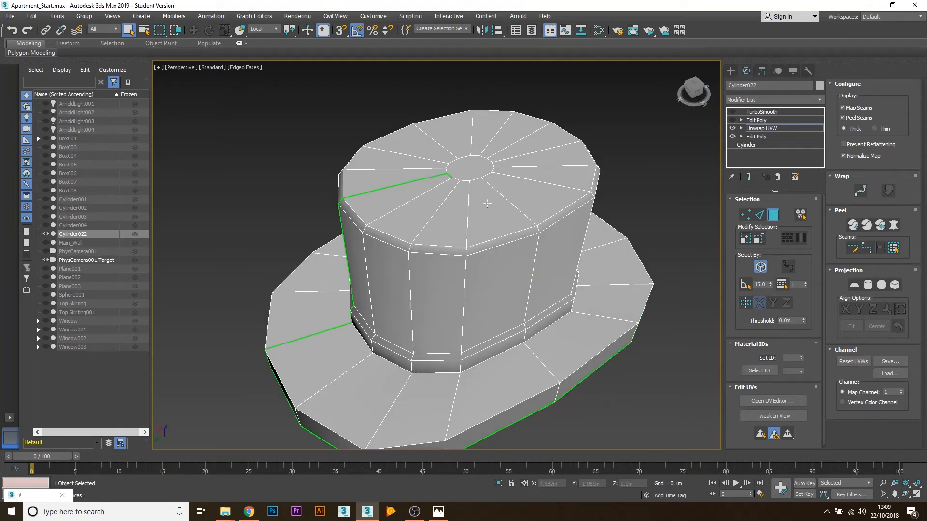
{"action": "middle_click_drag", "start_coordinate": [491, 297], "coordinate": [447, 290], "text": "alt"}
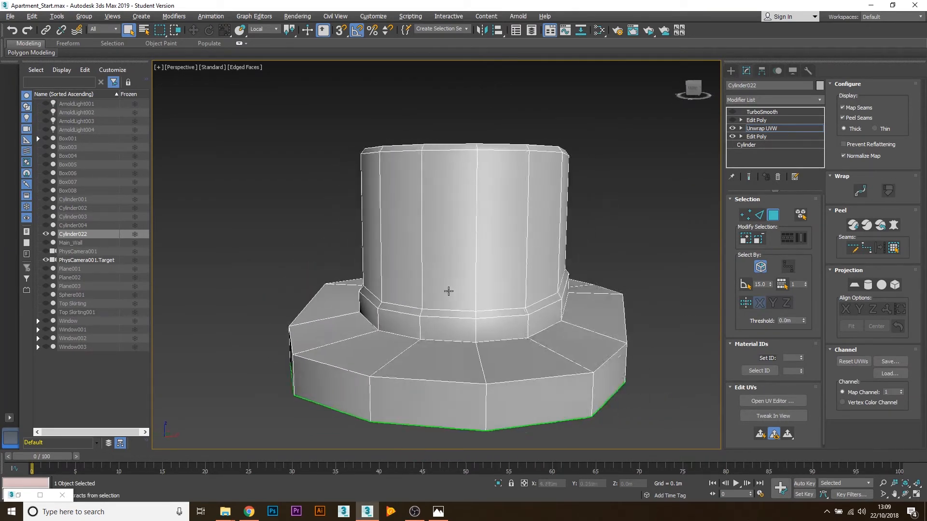
{"action": "middle_click_drag", "start_coordinate": [537, 362], "coordinate": [529, 267], "text": "alt"}
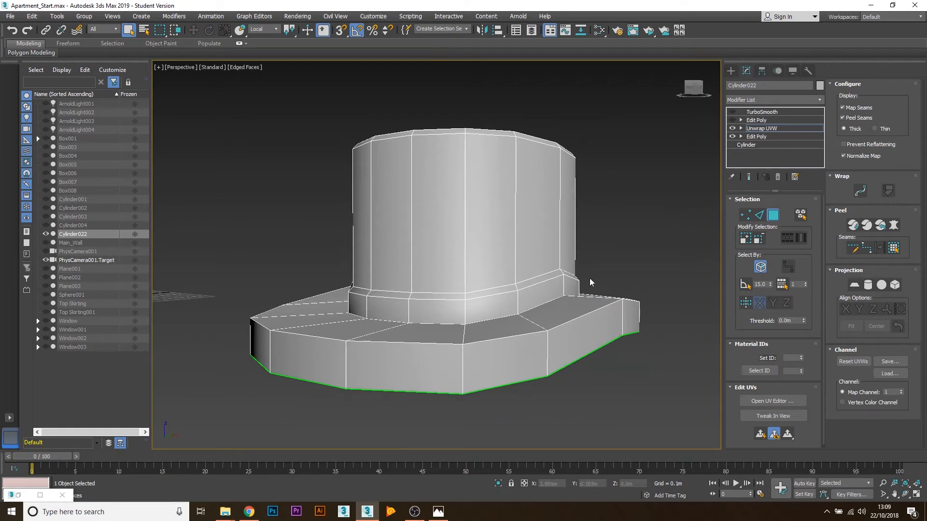
- Select the edge loop above the hat band, convert it to polygons and grow the selection over the crown's wall, band and bevelled rim
{"action": "left_click", "coordinate": [701, 89]}
{"action": "left_click", "coordinate": [759, 216]}
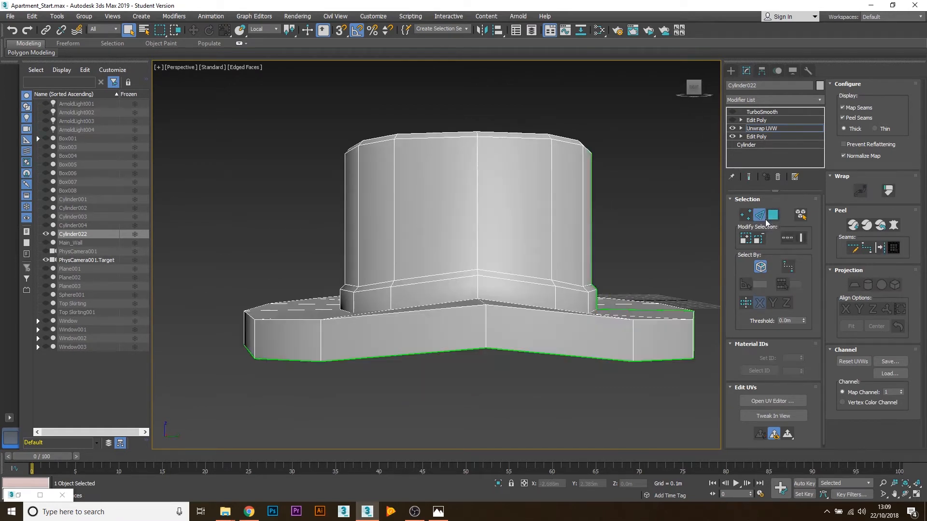
{"action": "double_click", "coordinate": [524, 276]}
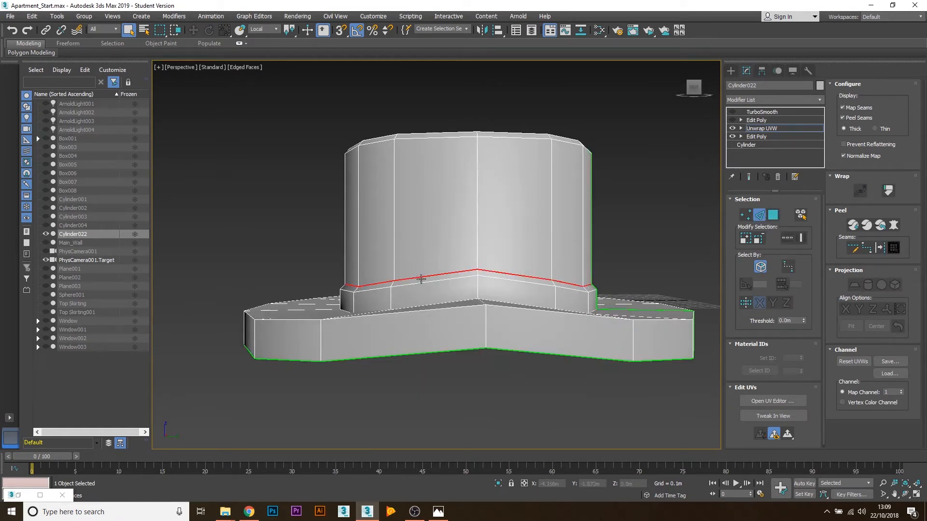
{"action": "left_click", "coordinate": [332, 273]}
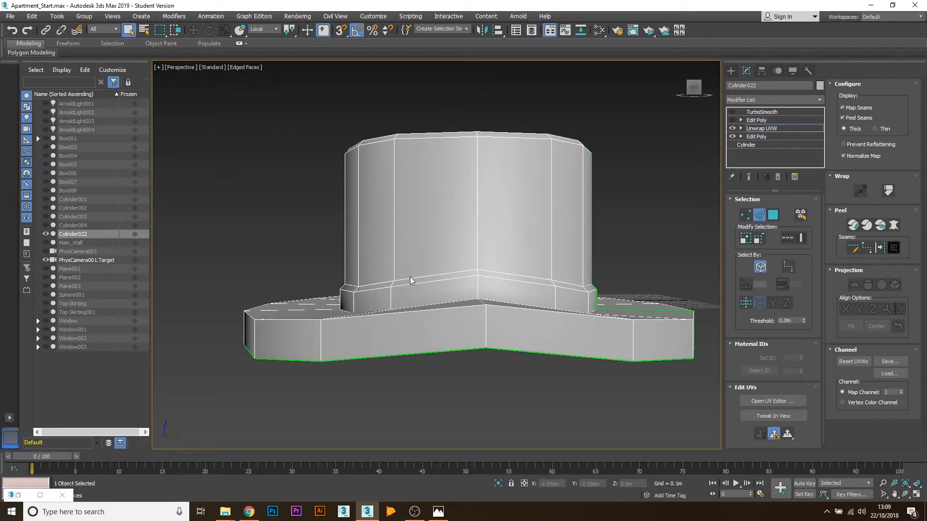
{"action": "double_click", "coordinate": [410, 279]}
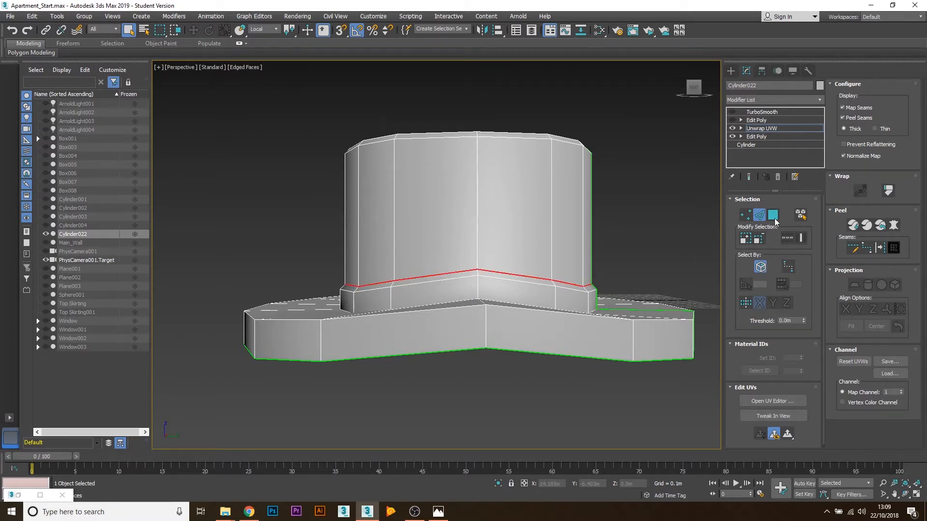
{"action": "left_click", "coordinate": [775, 219]}
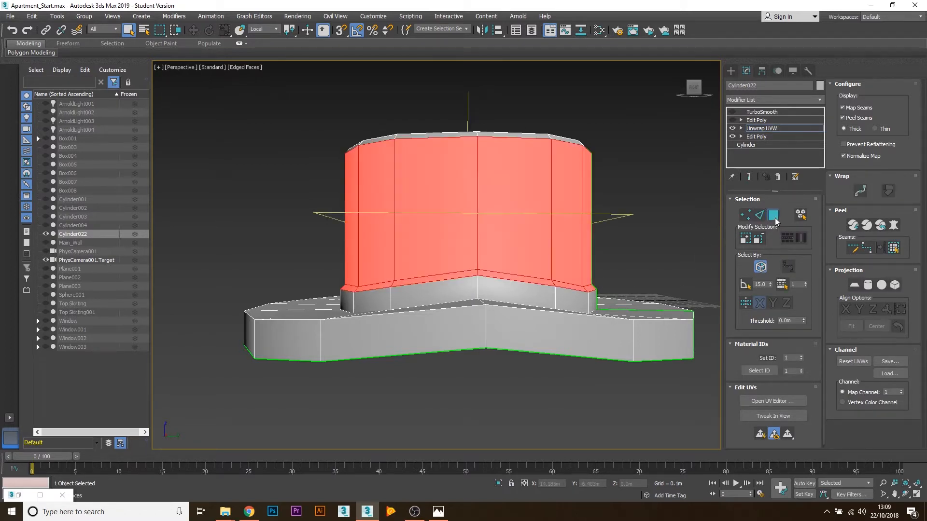
{"action": "middle_click_drag", "start_coordinate": [441, 256], "coordinate": [468, 265], "text": "alt"}
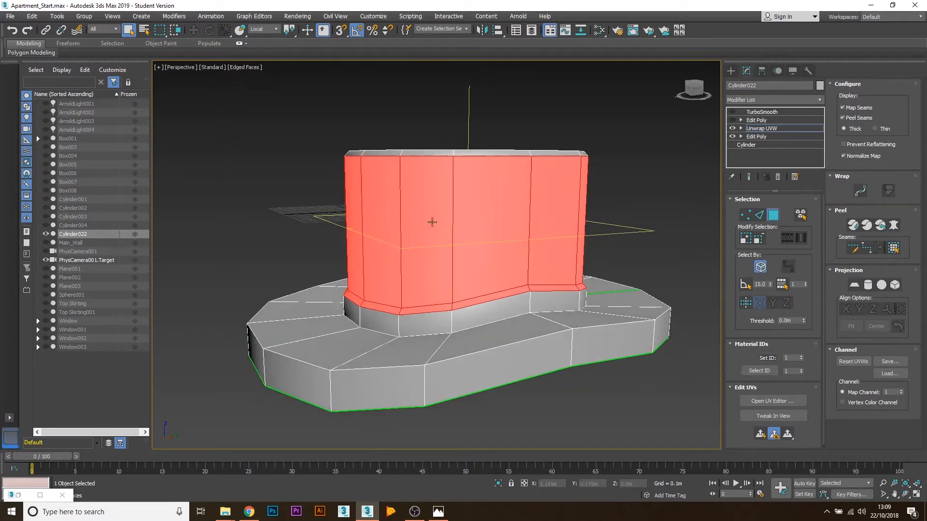
{"action": "left_click", "coordinate": [746, 239]}
{"action": "middle_click_drag", "start_coordinate": [520, 242], "coordinate": [561, 248], "text": "alt"}
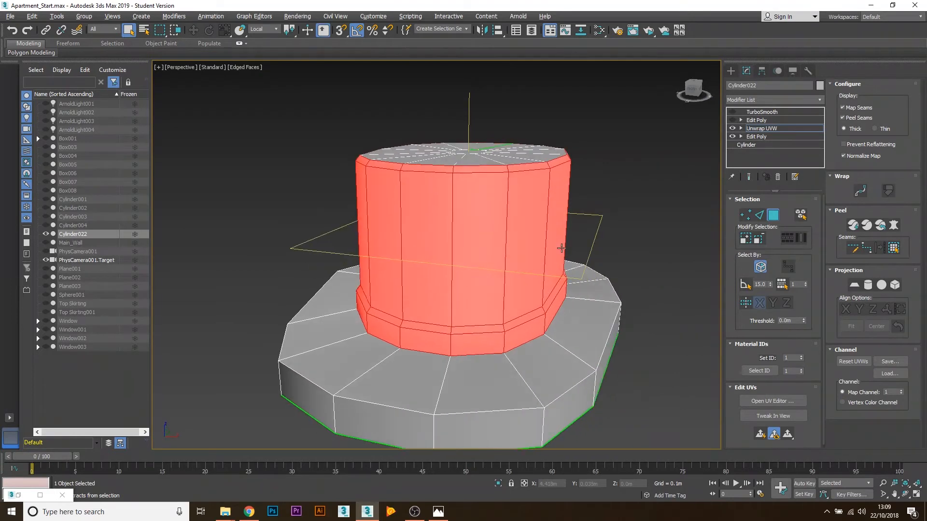
- Apply a cylindrical projection to the selected crown wall polygons and open the UV Editor to see the layout
{"action": "left_click", "coordinate": [868, 286]}
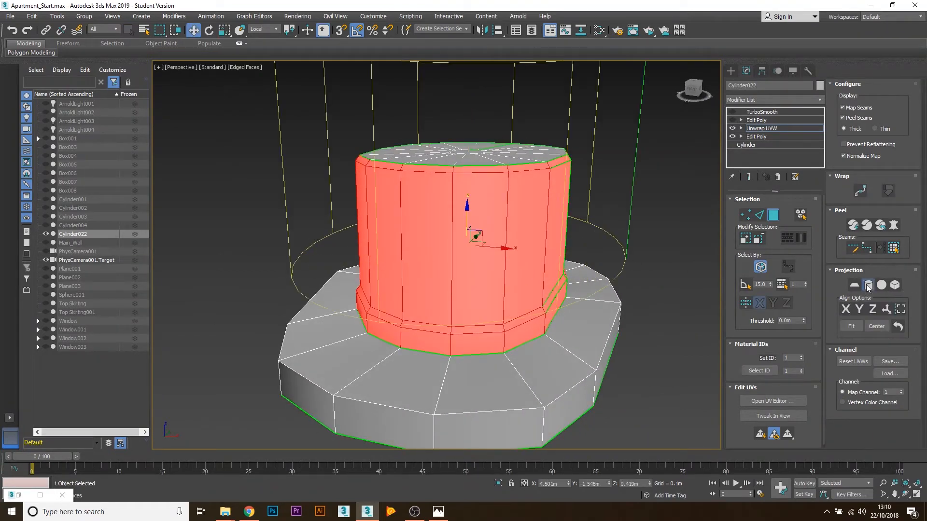
{"action": "scroll", "coordinate": [580, 229], "scroll_direction": "down", "scroll_amount": 2}
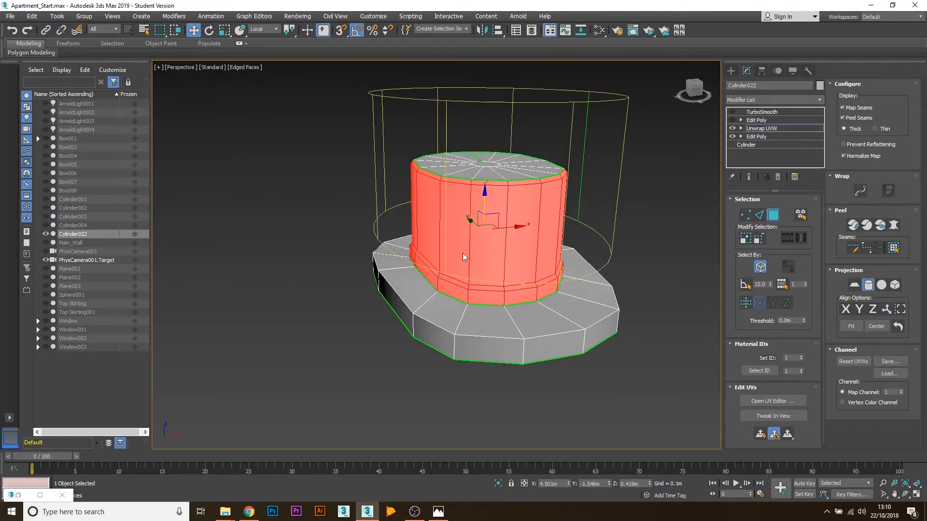
{"action": "left_click", "coordinate": [776, 403]}
{"action": "scroll", "coordinate": [160, 257], "scroll_direction": "down", "scroll_amount": 5}
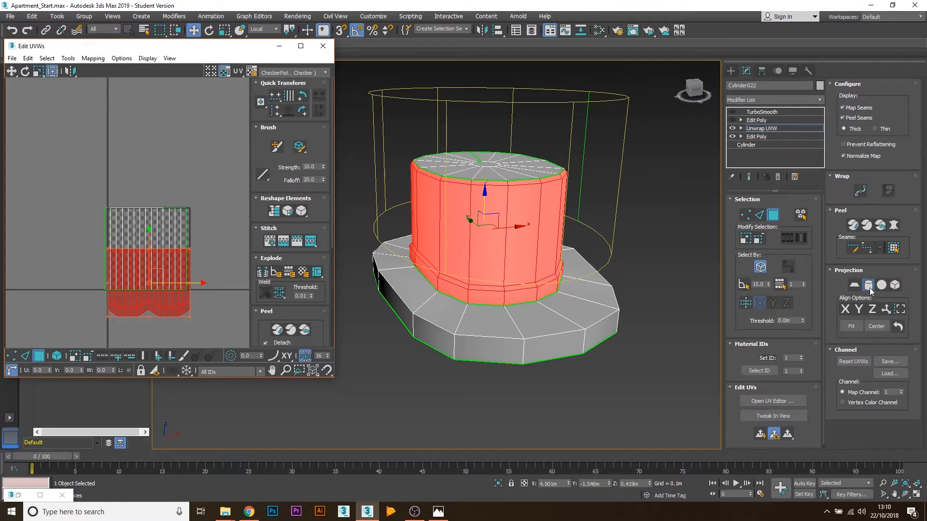
{"action": "left_click", "coordinate": [867, 285]}
- Move the crown wall's UV shell clear of the remaining UVs, up and to their right, and deselect it
{"action": "left_click", "coordinate": [157, 276]}
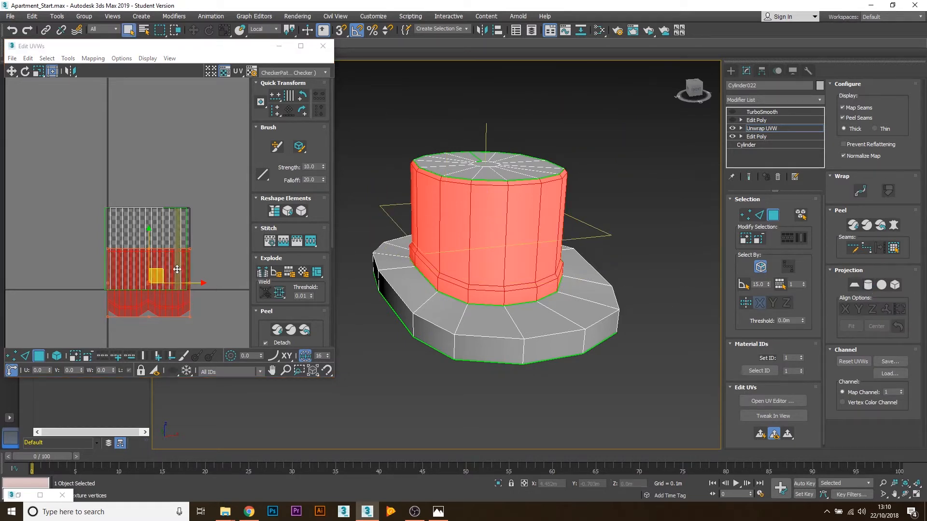
{"action": "left_click_drag", "start_coordinate": [164, 270], "coordinate": [255, 232]}
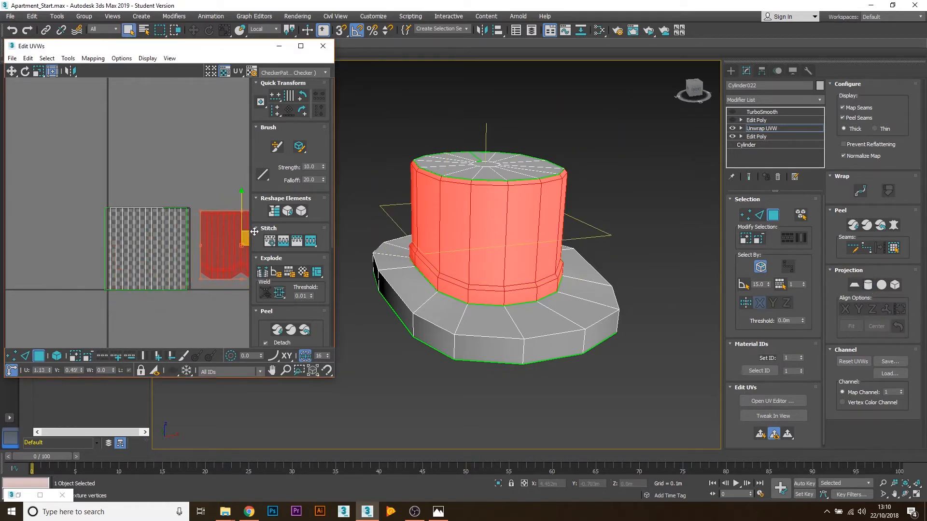
{"action": "middle_click_drag", "start_coordinate": [215, 266], "coordinate": [177, 269]}
{"action": "left_click_drag", "start_coordinate": [211, 246], "coordinate": [226, 190]}
{"action": "middle_click_drag", "start_coordinate": [216, 233], "coordinate": [181, 241]}
{"action": "left_click", "coordinate": [147, 256]}
- Assign the existing coloured UV-grid material to the hat from the Slate Material Editor and minimize the editor
{"action": "key", "text": "m"}
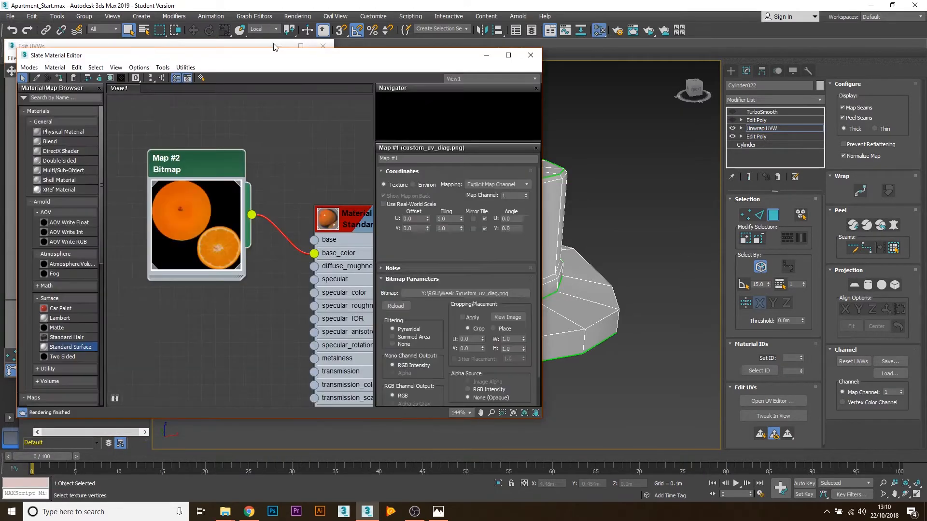
{"action": "scroll", "coordinate": [279, 206], "scroll_direction": "down", "scroll_amount": 6}
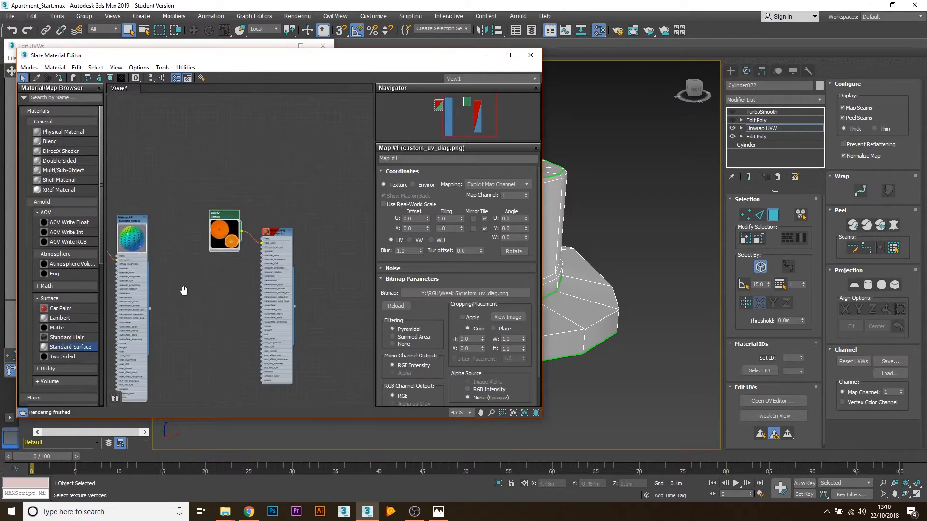
{"action": "middle_click_drag", "start_coordinate": [183, 291], "coordinate": [275, 263]}
{"action": "left_click_drag", "start_coordinate": [283, 57], "coordinate": [213, 55]}
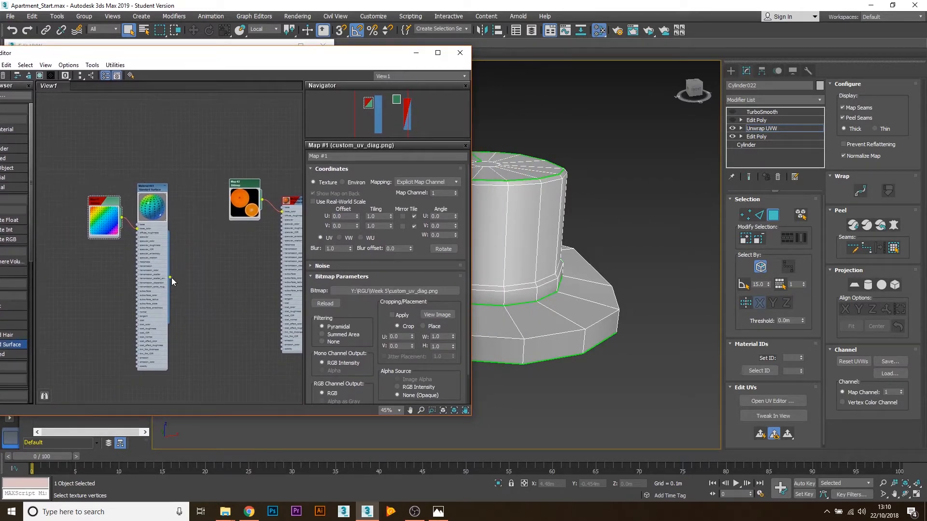
{"action": "left_click_drag", "start_coordinate": [170, 278], "coordinate": [496, 258]}
{"action": "left_click", "coordinate": [417, 53]}
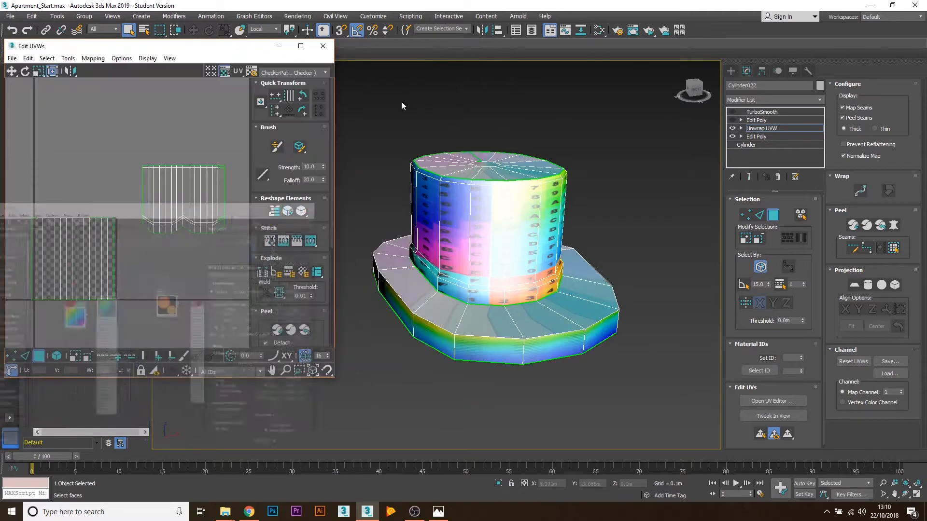
- Select the crown wall's UV shell and scale it down vertically to reduce the distortion of the grid on the hat
{"action": "scroll", "coordinate": [512, 208], "scroll_direction": "up", "scroll_amount": 5}
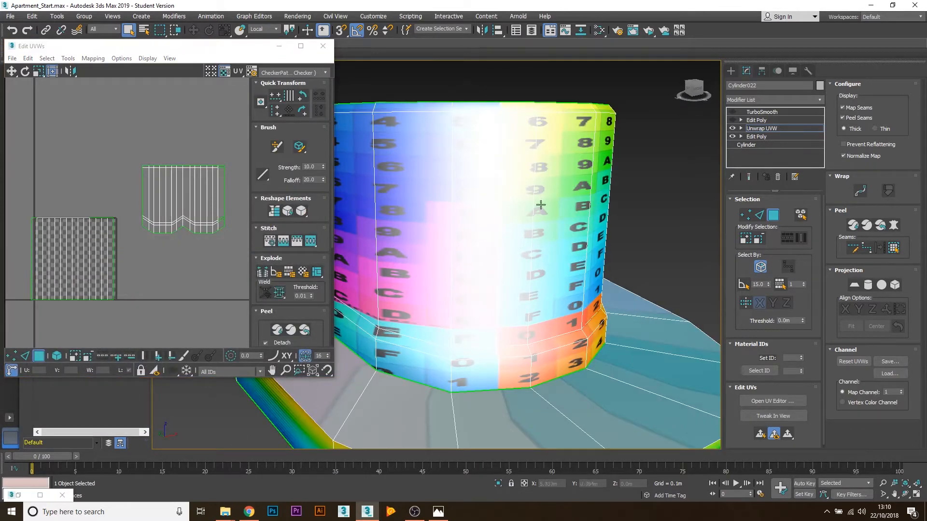
{"action": "left_click_drag", "start_coordinate": [137, 254], "coordinate": [237, 141]}
{"action": "middle_click_drag", "start_coordinate": [228, 147], "coordinate": [208, 159]}
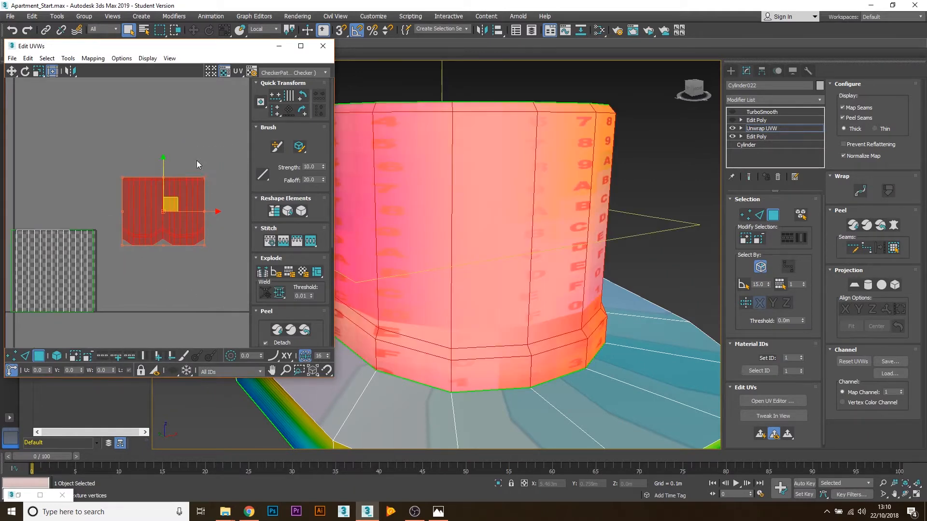
{"action": "left_click_drag", "start_coordinate": [204, 177], "coordinate": [210, 222]}
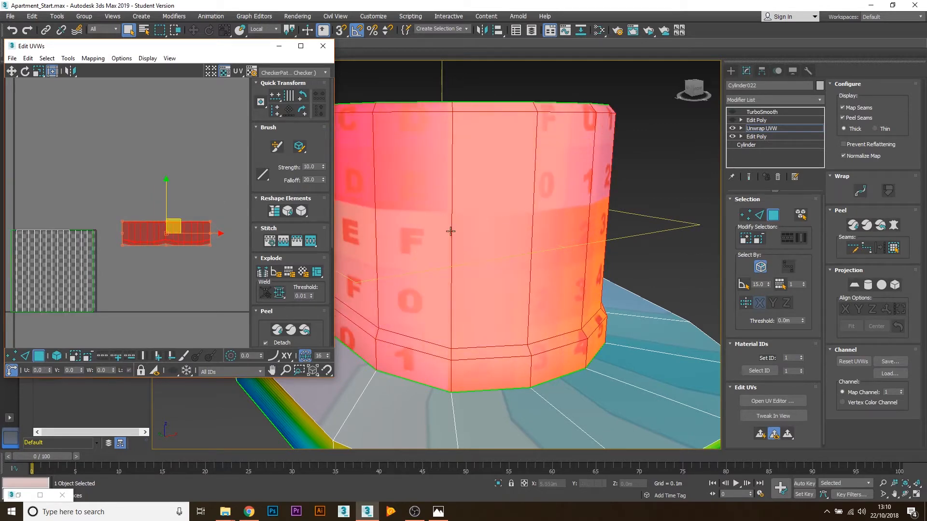
{"action": "scroll", "coordinate": [401, 250], "scroll_direction": "up", "scroll_amount": 5}
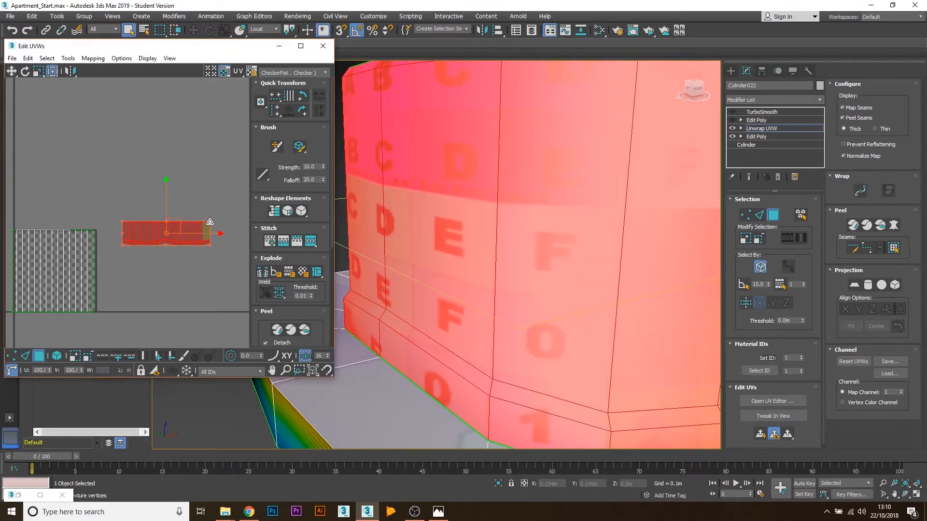
{"action": "left_click_drag", "start_coordinate": [210, 222], "coordinate": [209, 233]}
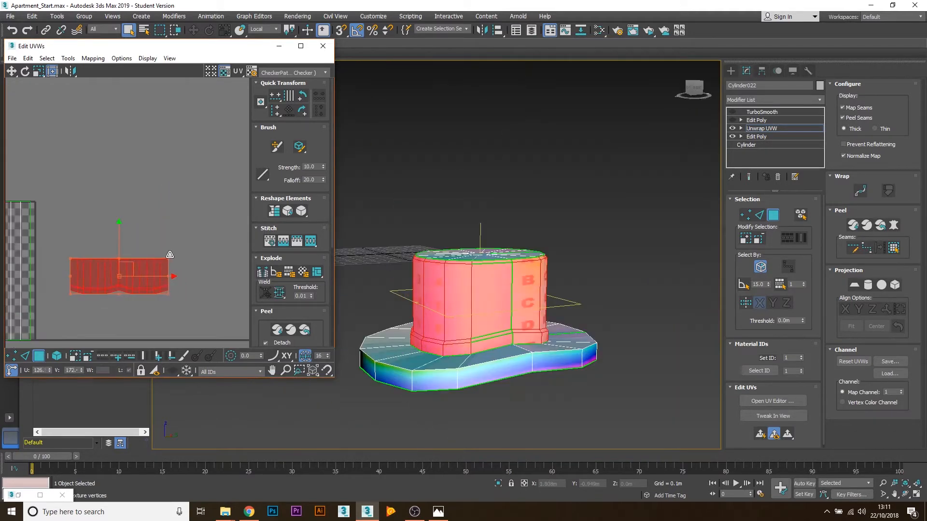
- Stretch the crown wall's UV shell horizontally to even out the grid proportions, check the crown's texture and deselect the shell
{"action": "mouse_move", "coordinate": [159, 258]}
{"action": "left_mouse_down"}
{"action": "mouse_move", "coordinate": [140, 263]}
{"action": "mouse_move", "coordinate": [186, 238]}
{"action": "mouse_move", "coordinate": [157, 259]}
{"action": "left_mouse_up"}
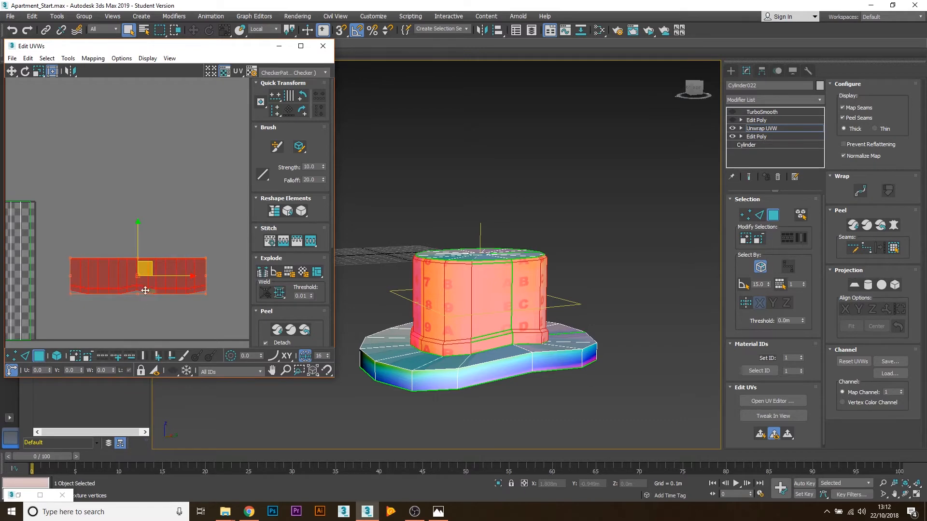
{"action": "middle_click_drag", "start_coordinate": [410, 309], "coordinate": [514, 315], "text": "alt"}
{"action": "scroll", "coordinate": [505, 312], "scroll_direction": "up", "scroll_amount": 4}
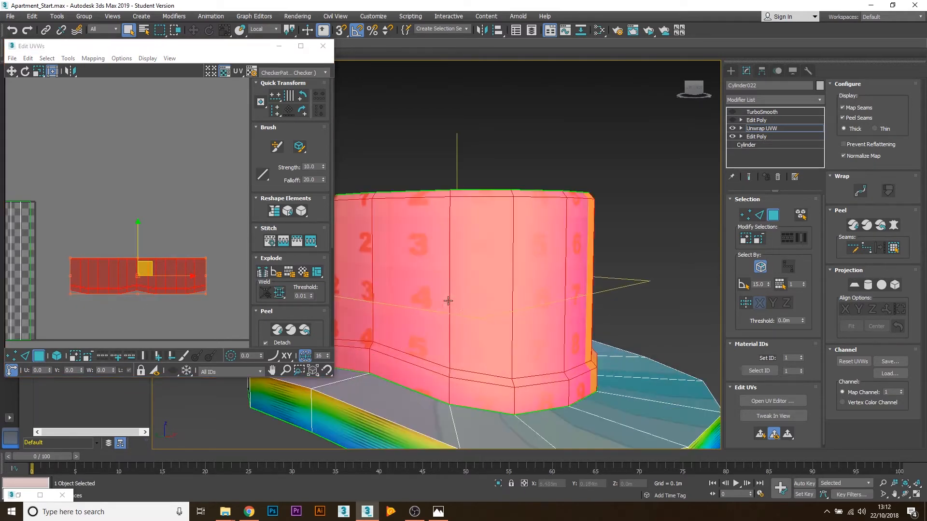
{"action": "middle_click_drag", "start_coordinate": [448, 300], "coordinate": [536, 314], "text": "alt"}
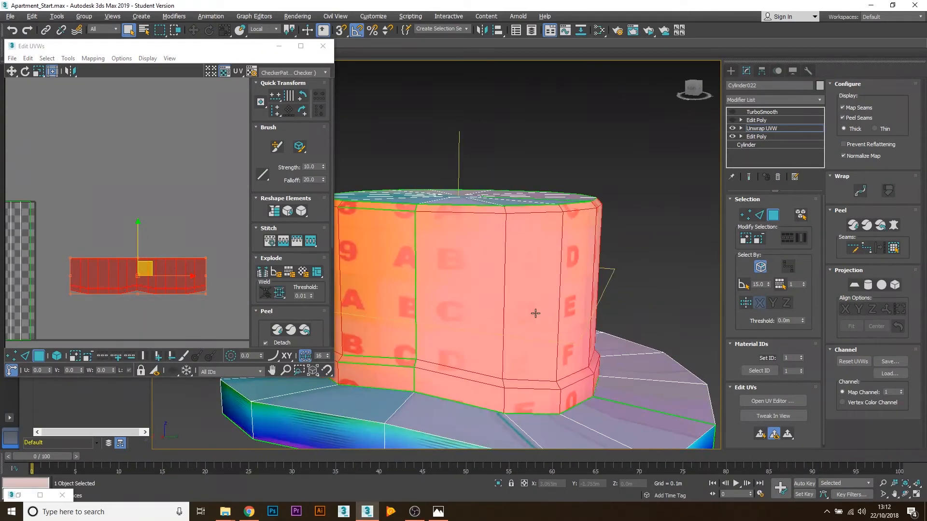
{"action": "middle_click_drag", "start_coordinate": [155, 319], "coordinate": [182, 287]}
{"action": "scroll", "coordinate": [181, 288], "scroll_direction": "down", "scroll_amount": 1}
{"action": "left_click", "coordinate": [191, 306]}
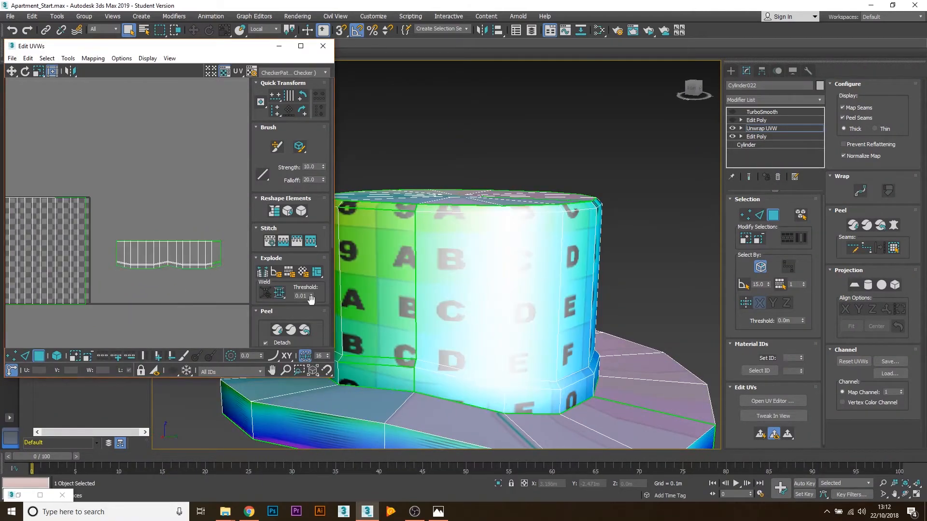
- Select all the outer edge faces of the hat's brim, working around its full circumference
{"action": "middle_click_drag", "start_coordinate": [457, 323], "coordinate": [530, 240]}
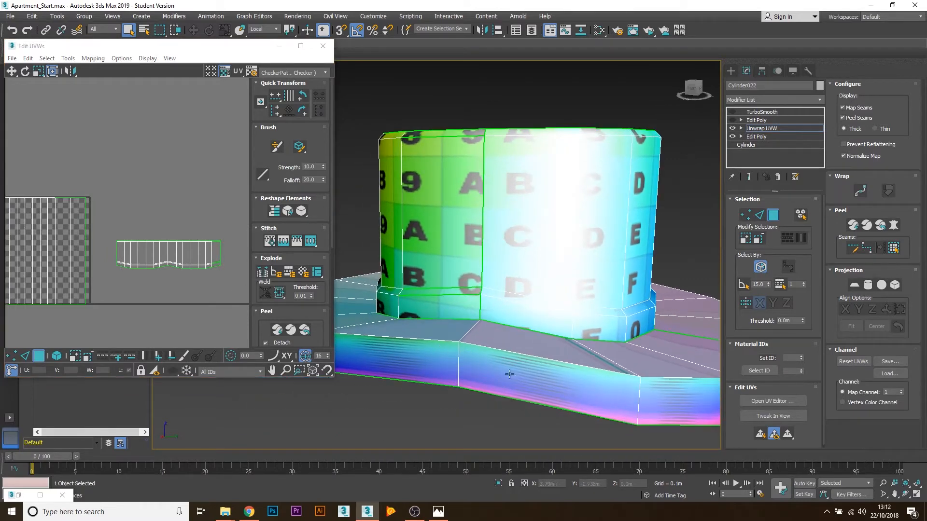
{"action": "middle_click_drag", "start_coordinate": [426, 365], "coordinate": [436, 343], "text": "alt"}
{"action": "left_click", "coordinate": [435, 344]}
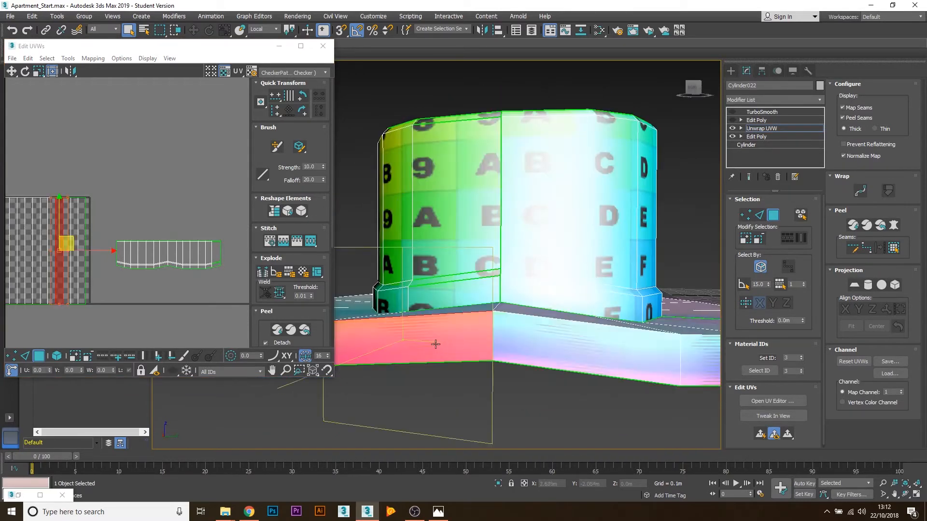
{"action": "left_click", "coordinate": [579, 352]}
{"action": "left_click", "coordinate": [444, 353], "text": "ctrl"}
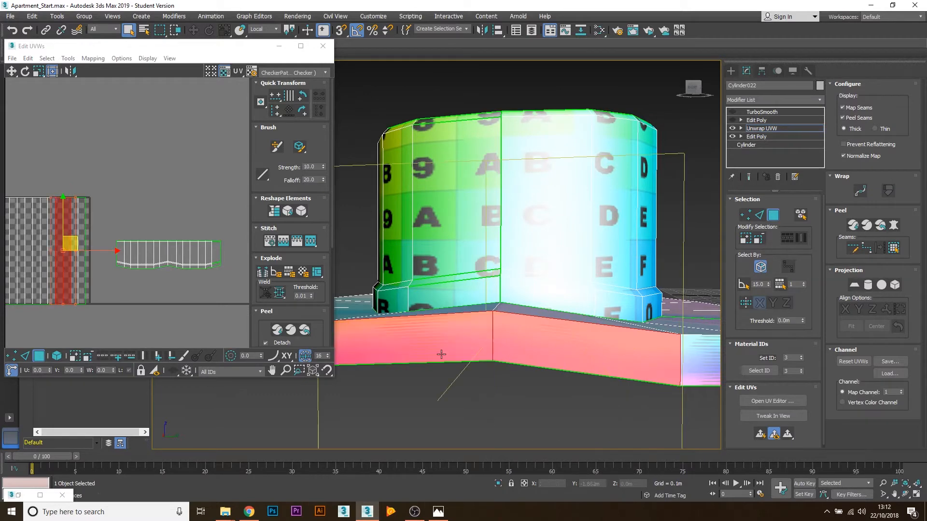
{"action": "middle_click_drag", "start_coordinate": [441, 353], "coordinate": [525, 385], "text": "alt"}
{"action": "left_click", "coordinate": [428, 386], "text": "ctrl"}
{"action": "middle_click_drag", "start_coordinate": [428, 387], "coordinate": [560, 386], "text": "alt"}
{"action": "left_click", "coordinate": [470, 383], "text": "ctrl"}
{"action": "left_click", "coordinate": [472, 367], "text": "ctrl"}
{"action": "middle_click_drag", "start_coordinate": [472, 367], "coordinate": [526, 359], "text": "alt"}
{"action": "left_click", "coordinate": [439, 358], "text": "ctrl"}
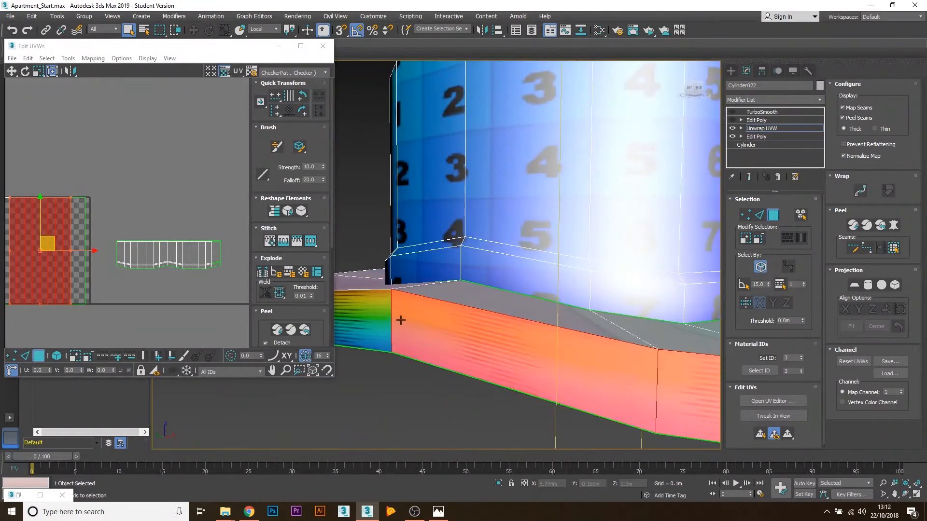
{"action": "left_click", "coordinate": [383, 321], "text": "ctrl"}
{"action": "scroll", "coordinate": [382, 321], "scroll_direction": "down", "scroll_amount": 4}
{"action": "middle_click_drag", "start_coordinate": [407, 325], "coordinate": [493, 359], "text": "alt"}
{"action": "left_click", "coordinate": [428, 404], "text": "ctrl"}
{"action": "left_click", "coordinate": [493, 360], "text": "ctrl"}
{"action": "left_click", "coordinate": [403, 343], "text": "ctrl"}
{"action": "middle_click_drag", "start_coordinate": [404, 343], "coordinate": [533, 392], "text": "alt"}
{"action": "left_click", "coordinate": [533, 392], "text": "ctrl"}
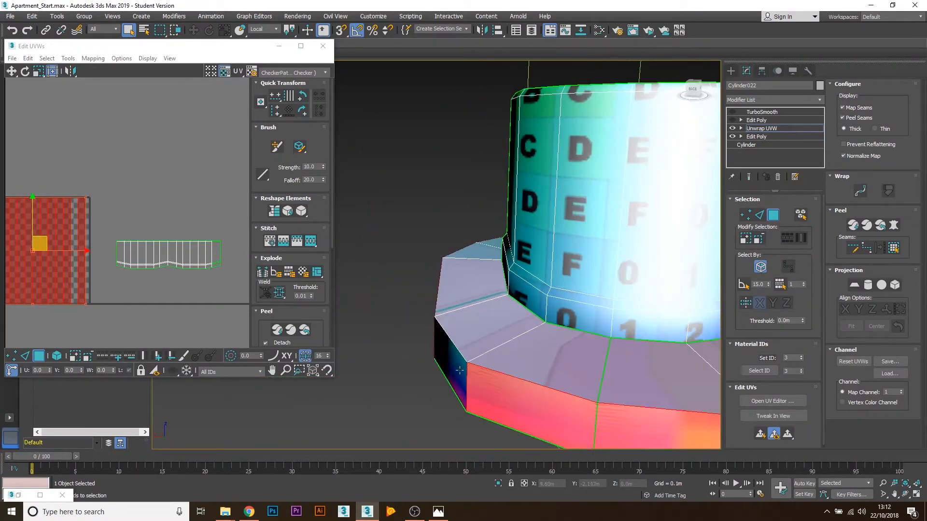
{"action": "left_click", "coordinate": [452, 361], "text": "ctrl"}
{"action": "middle_click_drag", "start_coordinate": [452, 361], "coordinate": [627, 342], "text": "alt"}
{"action": "scroll", "coordinate": [547, 325], "scroll_direction": "down", "scroll_amount": 2}
{"action": "mouse_move", "coordinate": [548, 325]}
{"action": "middle_mouse_down", "text": "alt"}
{"action": "mouse_move", "coordinate": [524, 333]}
{"action": "mouse_move", "coordinate": [538, 323]}
{"action": "middle_mouse_up", "text": "alt"}
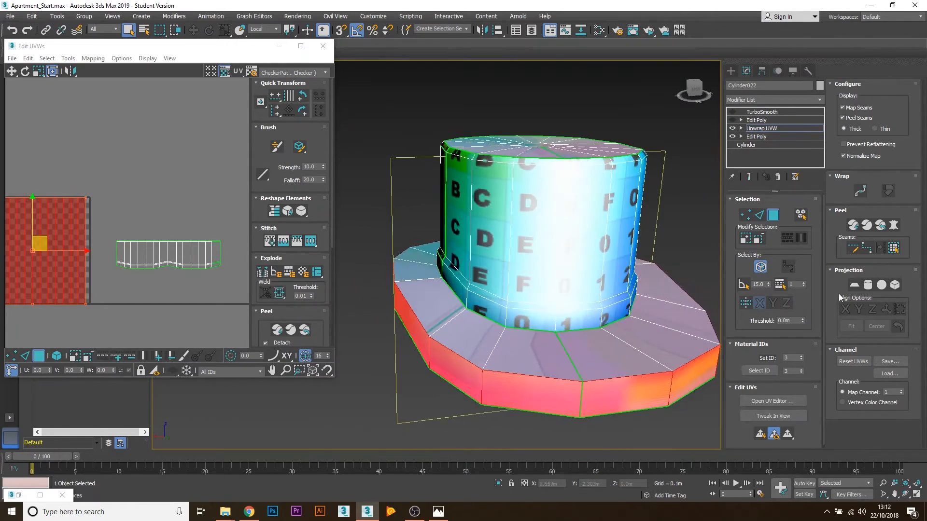
- Apply a cylindrical projection to the selected brim edge faces and exit the projection mode
{"action": "left_click", "coordinate": [869, 285]}
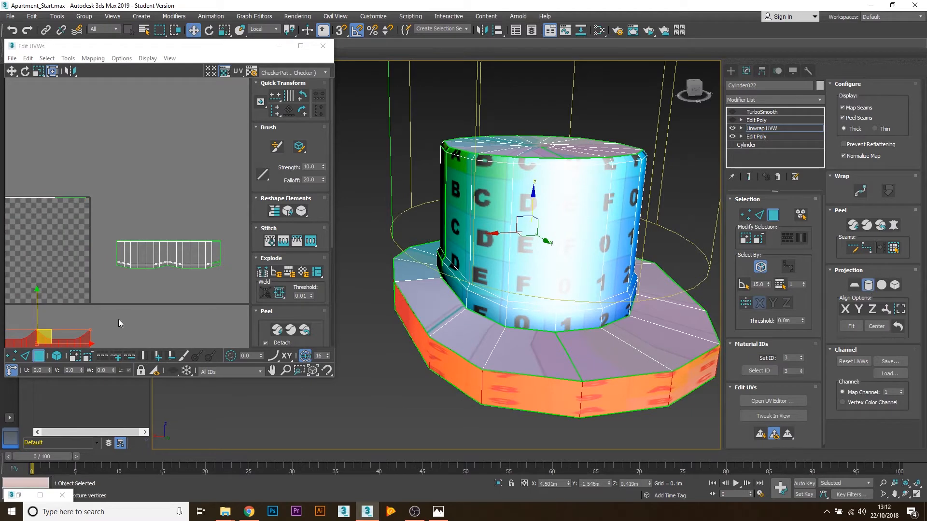
{"action": "middle_click_drag", "start_coordinate": [114, 321], "coordinate": [213, 250]}
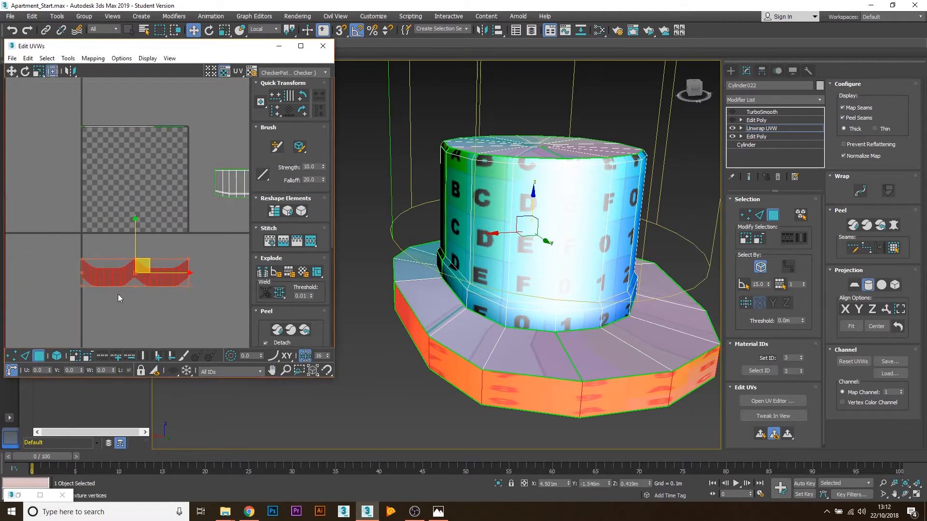
{"action": "left_click", "coordinate": [868, 285]}
- Move the brim edge's UV shell out from under the checker square to just beneath the crown wall's shell
{"action": "middle_click", "coordinate": [169, 287]}
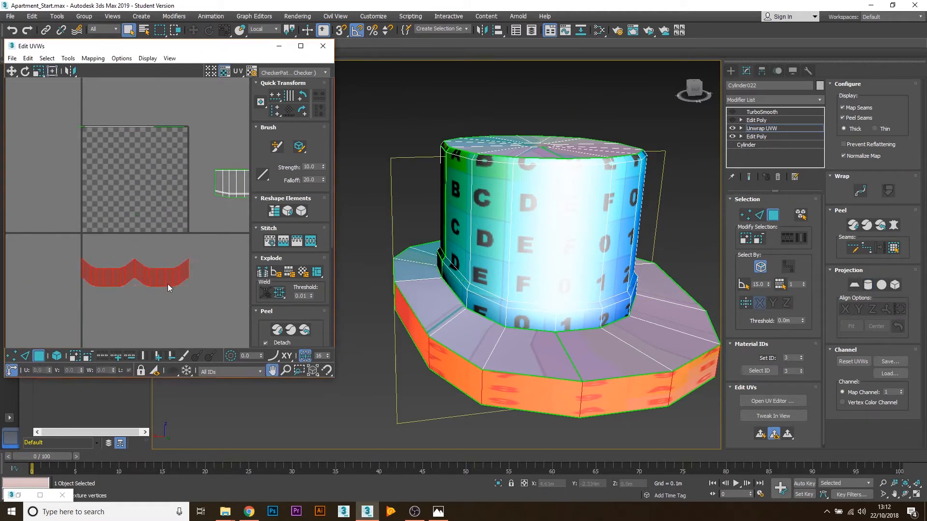
{"action": "left_click_drag", "start_coordinate": [148, 273], "coordinate": [259, 247]}
{"action": "middle_click_drag", "start_coordinate": [209, 276], "coordinate": [150, 315]}
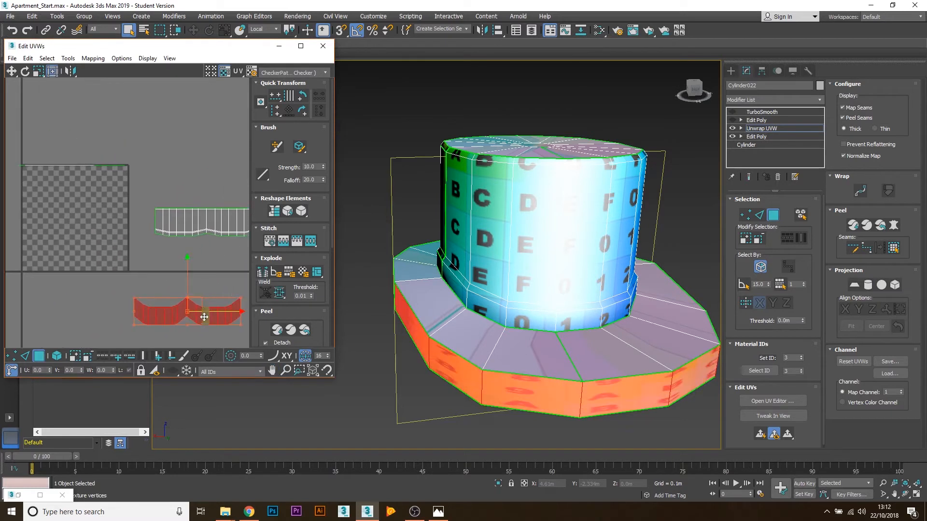
{"action": "left_click_drag", "start_coordinate": [204, 313], "coordinate": [229, 265]}
{"action": "left_click_drag", "start_coordinate": [223, 301], "coordinate": [219, 254]}
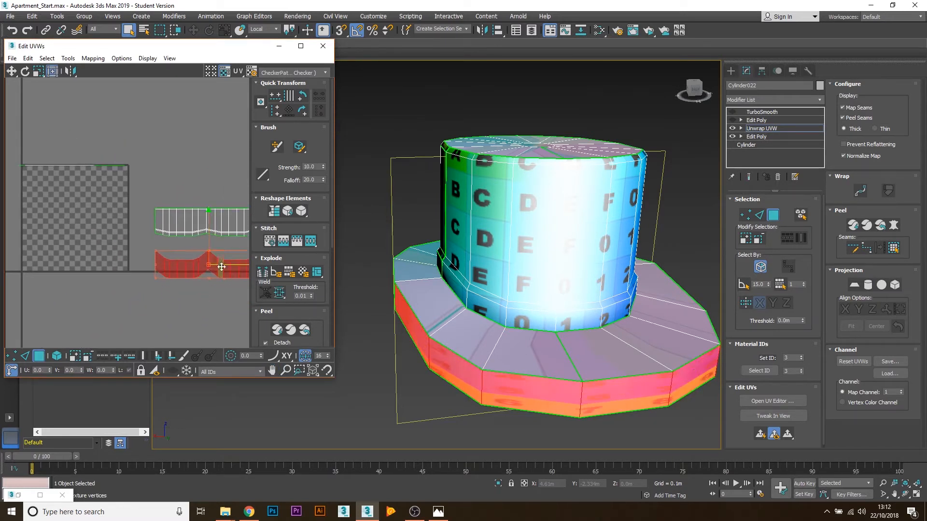
- Flatten the brim edge's UV shell vertically and widen it to reduce the grid distortion along the brim edge
{"action": "middle_click_drag", "start_coordinate": [237, 255], "coordinate": [197, 261]}
{"action": "left_click_drag", "start_coordinate": [195, 261], "coordinate": [200, 286]}
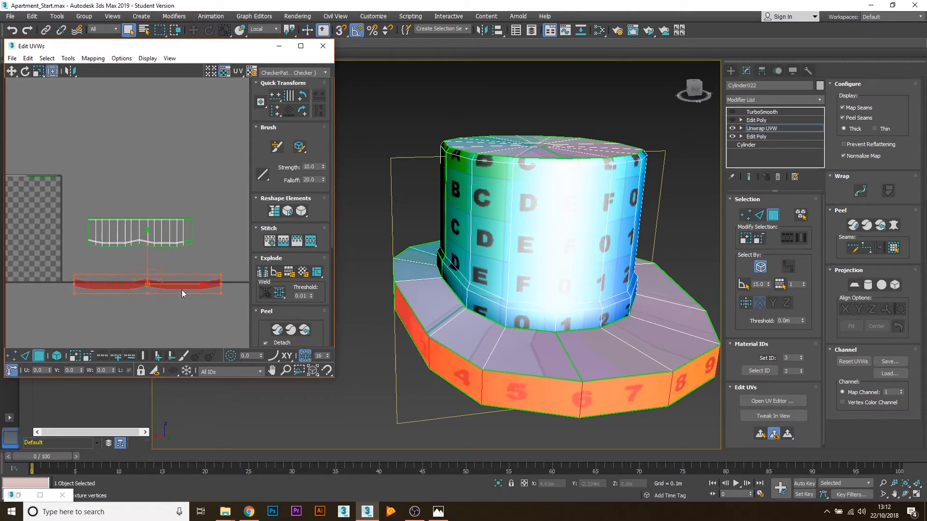
{"action": "left_click_drag", "start_coordinate": [150, 268], "coordinate": [151, 251]}
{"action": "middle_click_drag", "start_coordinate": [559, 377], "coordinate": [572, 351], "text": "alt"}
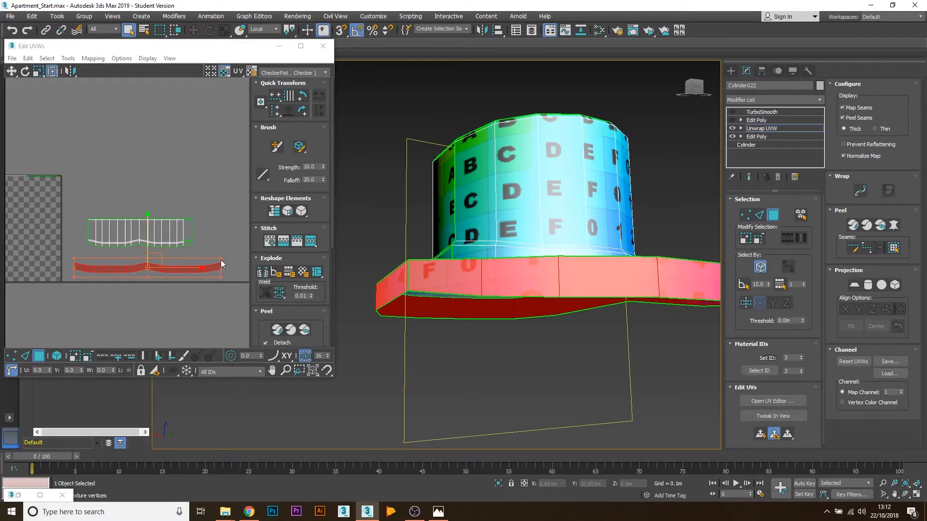
{"action": "mouse_move", "coordinate": [221, 258]}
{"action": "left_mouse_down", "text": "ctrl"}
{"action": "mouse_move", "coordinate": [194, 265]}
{"action": "mouse_move", "coordinate": [231, 245]}
{"action": "left_mouse_up", "text": "ctrl"}
{"action": "middle_click_drag", "start_coordinate": [529, 283], "coordinate": [470, 333], "text": "alt"}
- Move the brim edge's UV shell above the crown wall's shell and refine its proportions while checking the grid around the brim
{"action": "middle_click_drag", "start_coordinate": [205, 294], "coordinate": [120, 286]}
{"action": "scroll", "coordinate": [172, 277], "scroll_direction": "down", "scroll_amount": 2}
{"action": "scroll", "coordinate": [206, 278], "scroll_direction": "down", "scroll_amount": 4}
{"action": "middle_click_drag", "start_coordinate": [197, 282], "coordinate": [189, 286]}
{"action": "left_click_drag", "start_coordinate": [182, 274], "coordinate": [157, 211]}
{"action": "scroll", "coordinate": [205, 223], "scroll_direction": "up", "scroll_amount": 2}
{"action": "scroll", "coordinate": [205, 223], "scroll_direction": "up", "scroll_amount": 2}
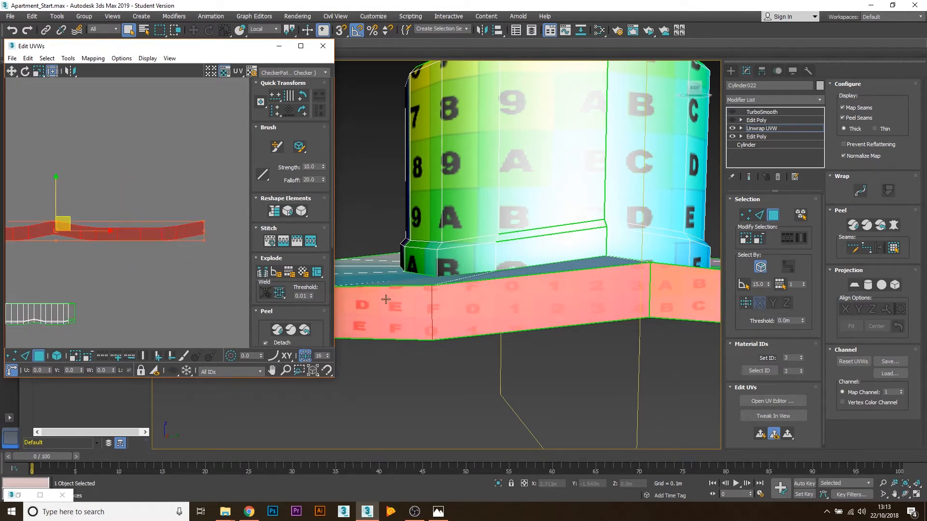
{"action": "left_click_drag", "start_coordinate": [204, 221], "coordinate": [205, 226]}
{"action": "left_click_drag", "start_coordinate": [205, 231], "coordinate": [204, 230]}
{"action": "middle_click_drag", "start_coordinate": [379, 320], "coordinate": [517, 350], "text": "alt"}
{"action": "left_click", "coordinate": [287, 302]}
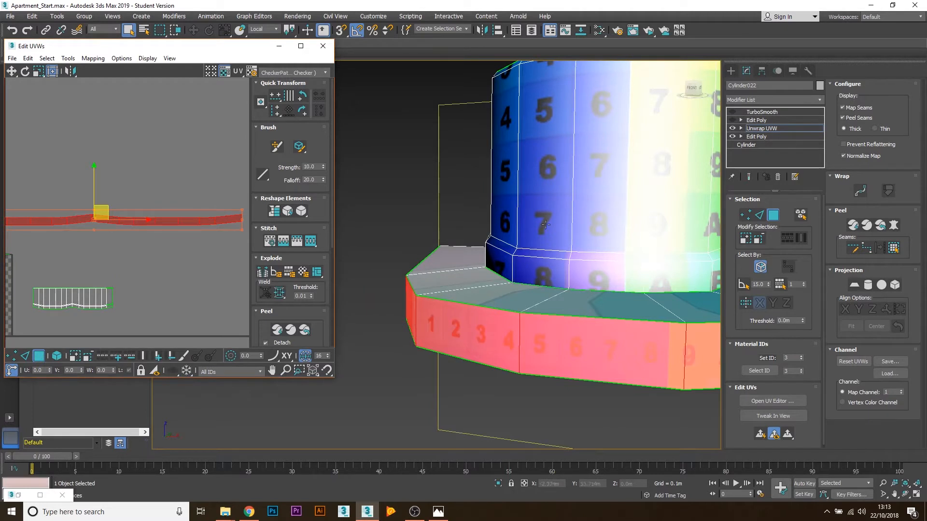
- Scale down the brim edge's UV shell, arrange it directly below the crown wall's shell beside the checker square, and deselect the UVs
{"action": "left_click_drag", "start_coordinate": [242, 211], "coordinate": [188, 322]}
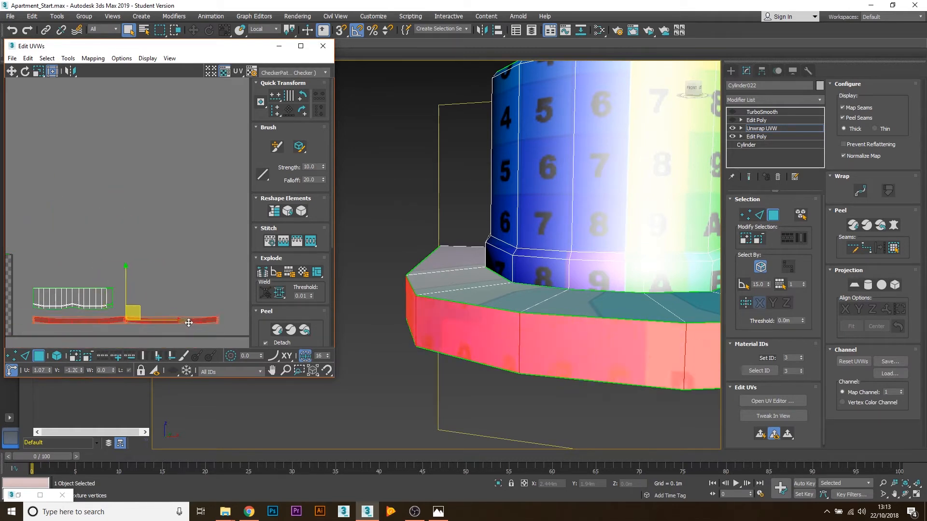
{"action": "left_click_drag", "start_coordinate": [57, 267], "coordinate": [158, 285]}
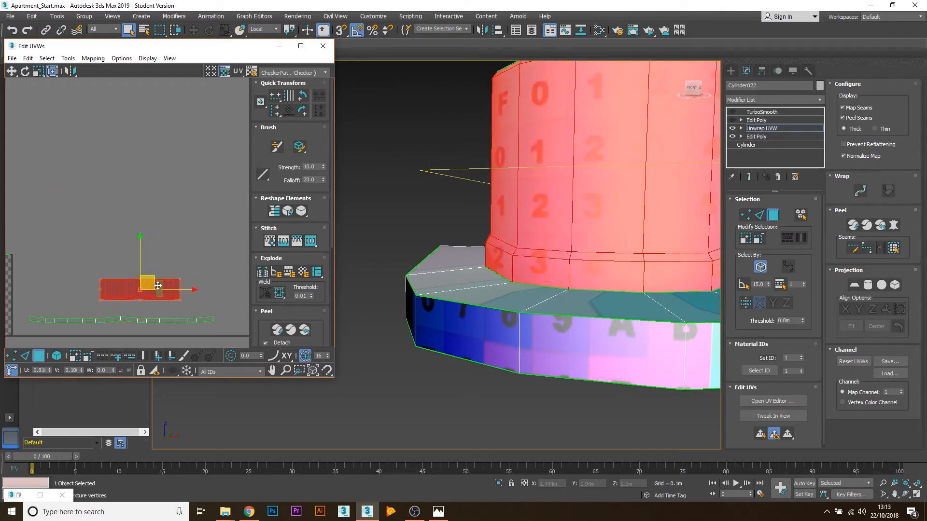
{"action": "middle_click_drag", "start_coordinate": [602, 274], "coordinate": [543, 187], "text": "alt"}
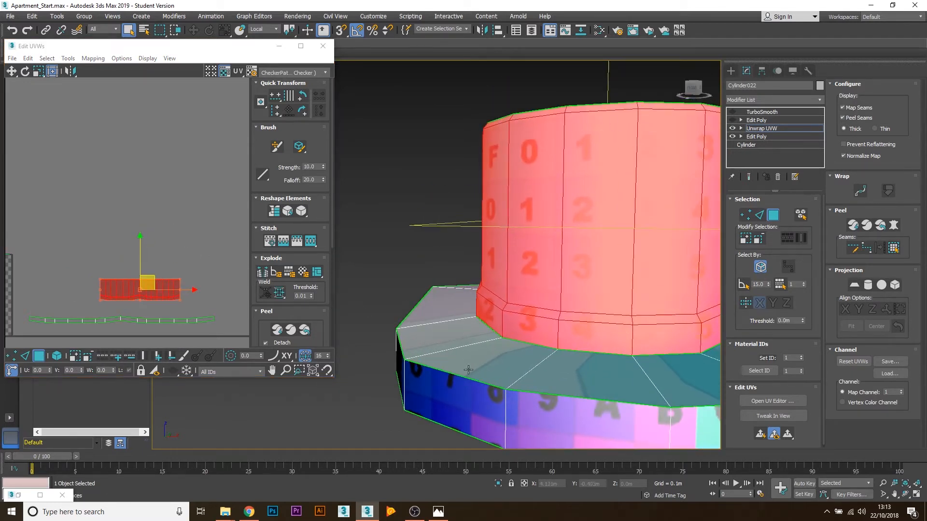
{"action": "scroll", "coordinate": [166, 217], "scroll_direction": "down", "scroll_amount": 3}
{"action": "middle_click_drag", "start_coordinate": [154, 248], "coordinate": [162, 247]}
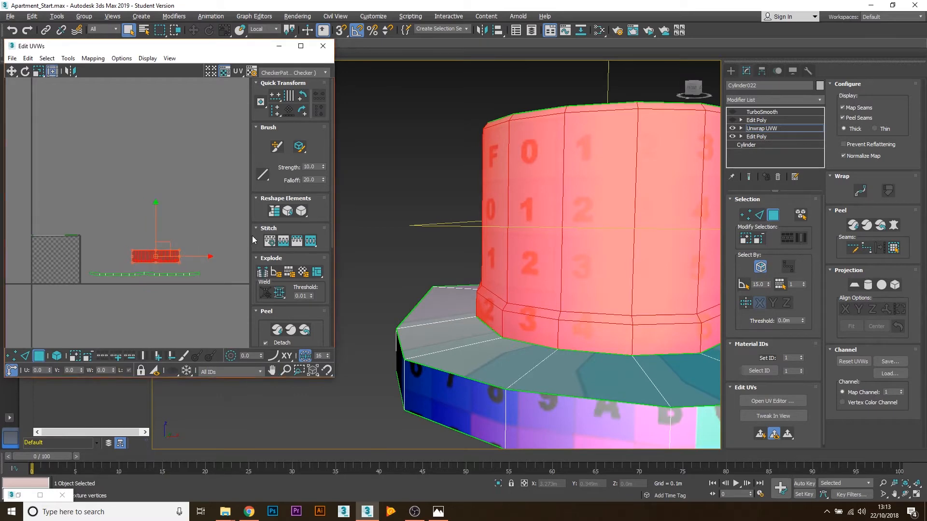
{"action": "left_click", "coordinate": [348, 247]}
- Select the collapsed UVs of the crown top and brim surfaces along the upper edge of the checker square
{"action": "middle_click_drag", "start_coordinate": [621, 223], "coordinate": [620, 174], "text": "alt"}
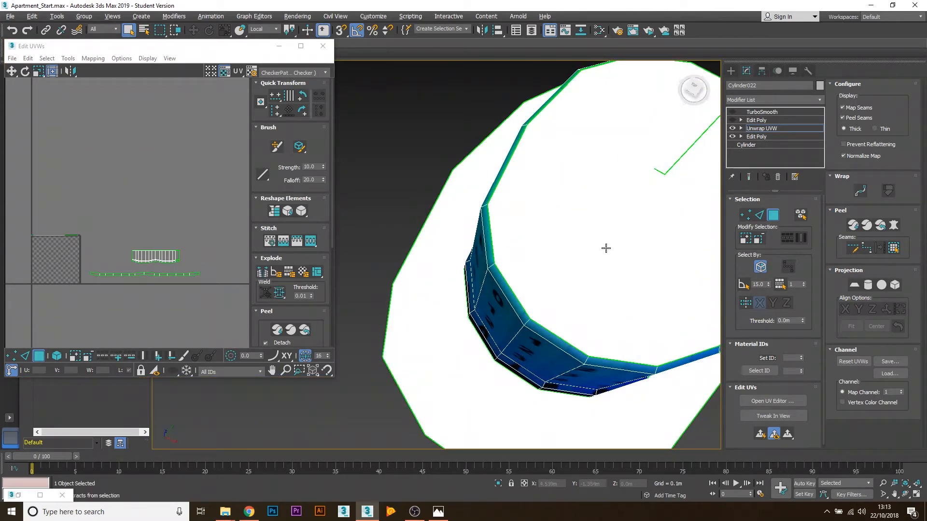
{"action": "middle_click_drag", "start_coordinate": [604, 246], "coordinate": [599, 338], "text": "alt"}
{"action": "middle_click_drag", "start_coordinate": [105, 250], "coordinate": [125, 251]}
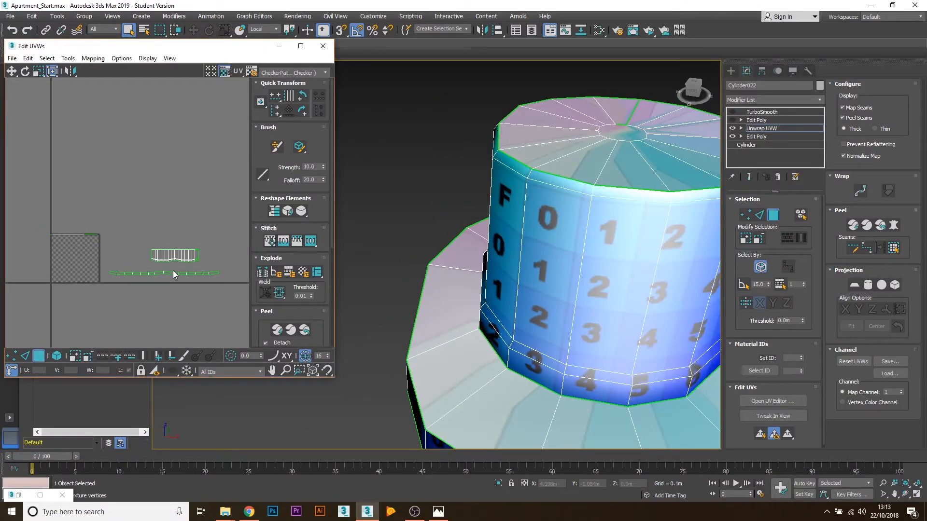
{"action": "left_click_drag", "start_coordinate": [93, 218], "coordinate": [94, 218]}
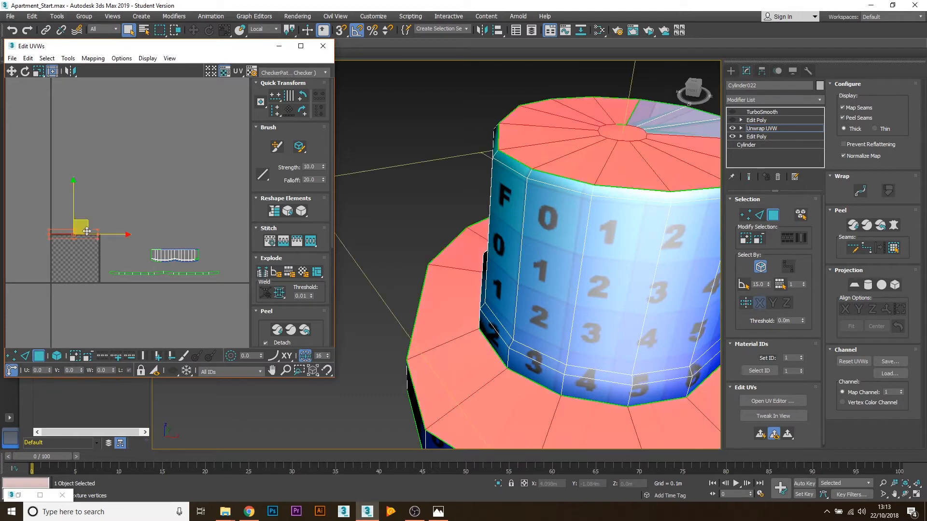
- Apply a planar projection to the UVs of the hat's selected crown top and brim faces, and exit the projection mode
{"action": "left_click_drag", "start_coordinate": [27, 305], "coordinate": [103, 219]}
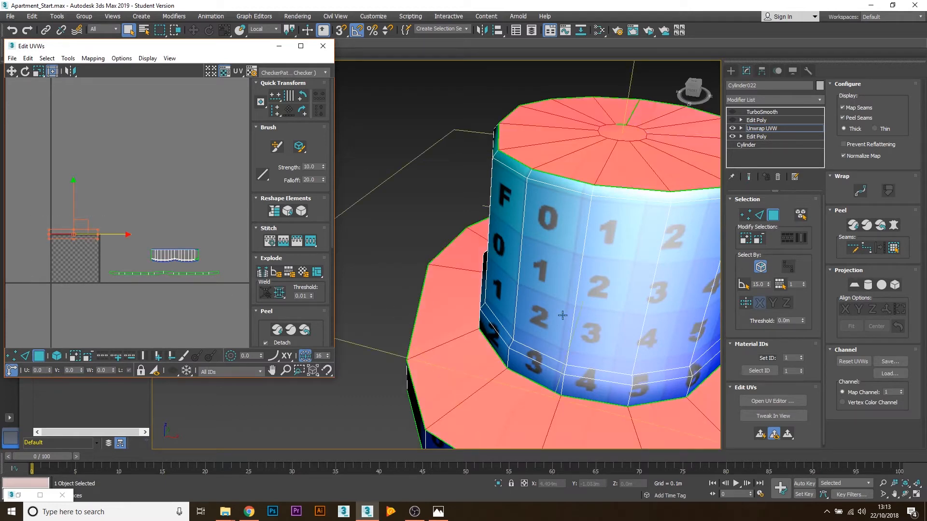
{"action": "middle_click_drag", "start_coordinate": [540, 285], "coordinate": [558, 273], "text": "alt"}
{"action": "middle_click_drag", "start_coordinate": [615, 226], "coordinate": [589, 229], "text": "alt"}
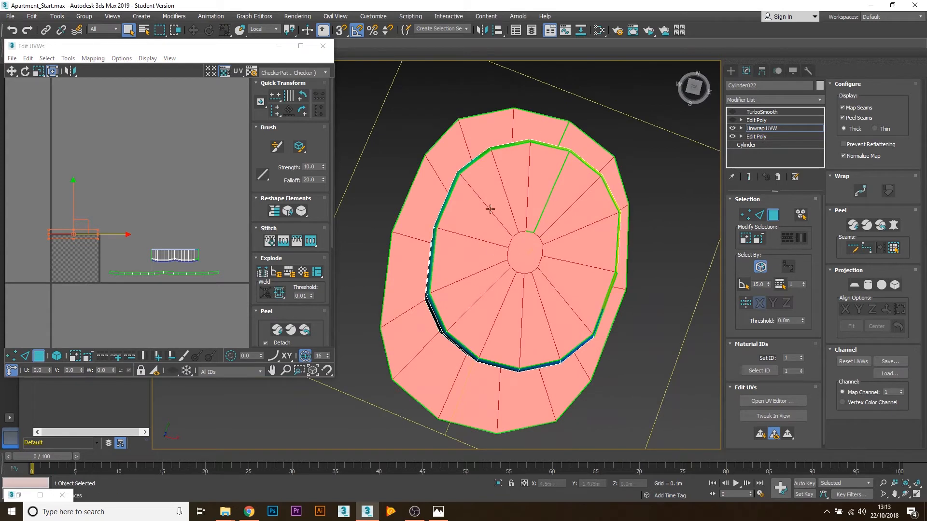
{"action": "left_click", "coordinate": [855, 285]}
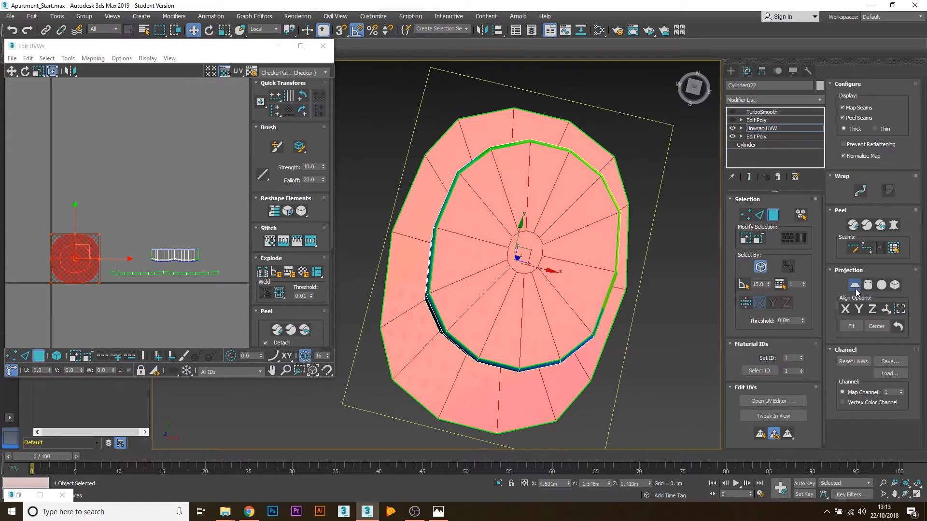
{"action": "scroll", "coordinate": [453, 291], "scroll_direction": "up", "scroll_amount": 8}
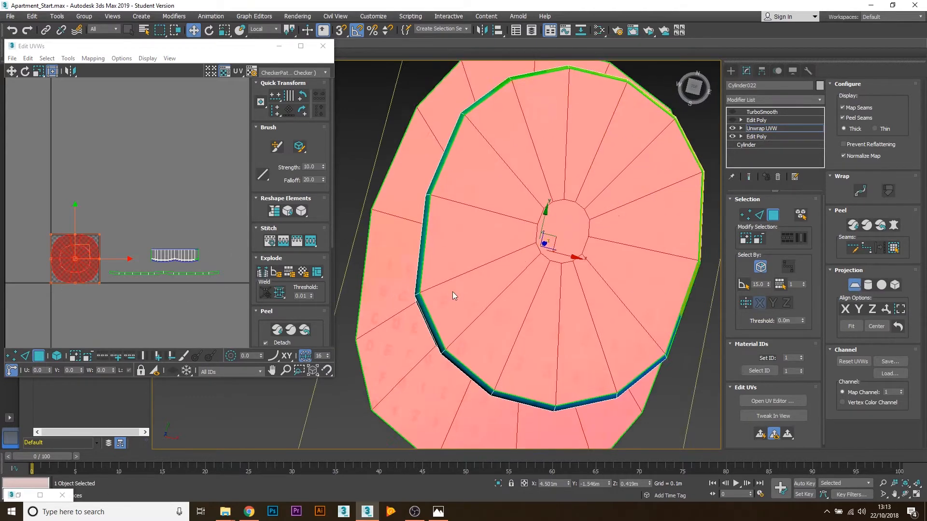
{"action": "middle_click_drag", "start_coordinate": [468, 296], "coordinate": [518, 276], "text": "alt"}
{"action": "key", "text": "z"}
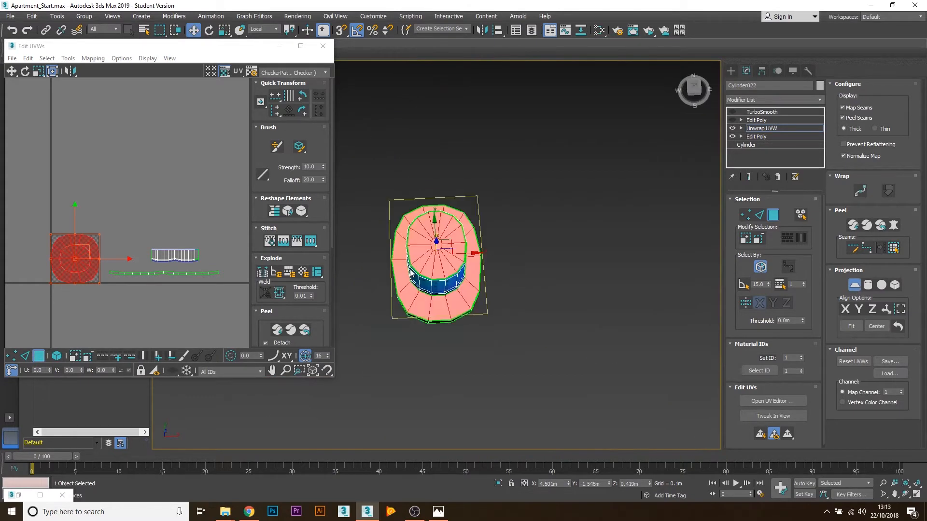
{"action": "middle_click_drag", "start_coordinate": [411, 272], "coordinate": [432, 266], "text": "alt"}
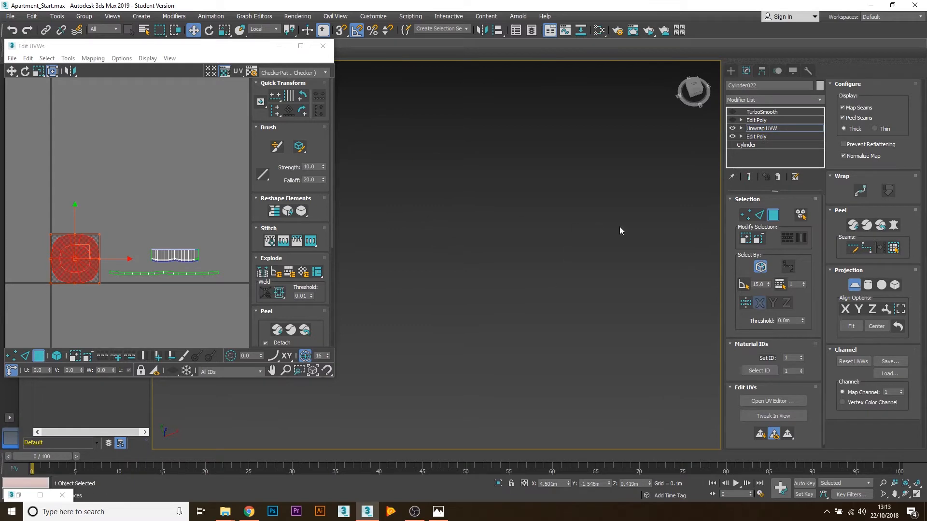
{"action": "left_click", "coordinate": [854, 284]}
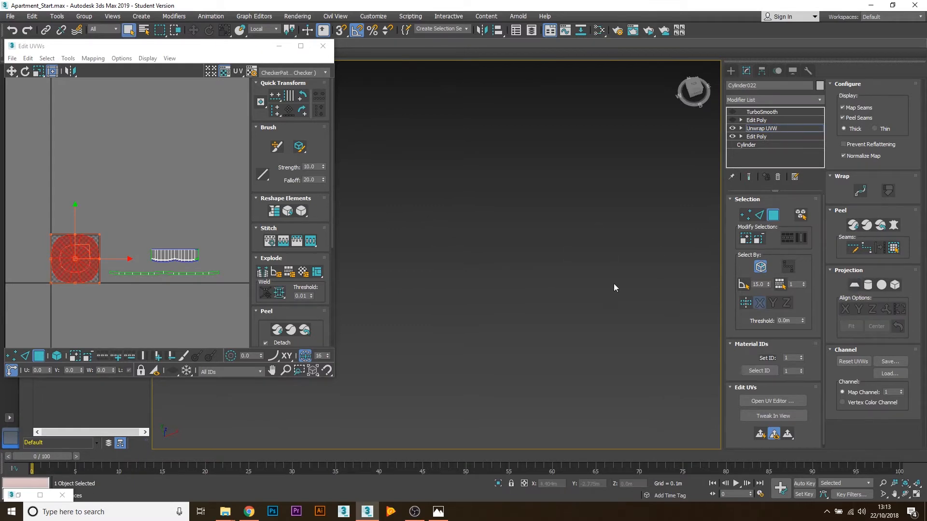
- Stretch the hat's planar-mapped top and brim UVs vertically into a tall oval so the checker looks evenly proportioned
{"action": "key", "text": "z"}
{"action": "mouse_move", "coordinate": [413, 277]}
{"action": "middle_mouse_down", "text": "alt"}
{"action": "mouse_move", "coordinate": [428, 245]}
{"action": "mouse_move", "coordinate": [445, 263]}
{"action": "mouse_move", "coordinate": [409, 274]}
{"action": "middle_mouse_up", "text": "alt"}
{"action": "scroll", "coordinate": [427, 244], "scroll_direction": "up", "scroll_amount": 4}
{"action": "scroll", "coordinate": [427, 244], "scroll_direction": "up", "scroll_amount": 2}
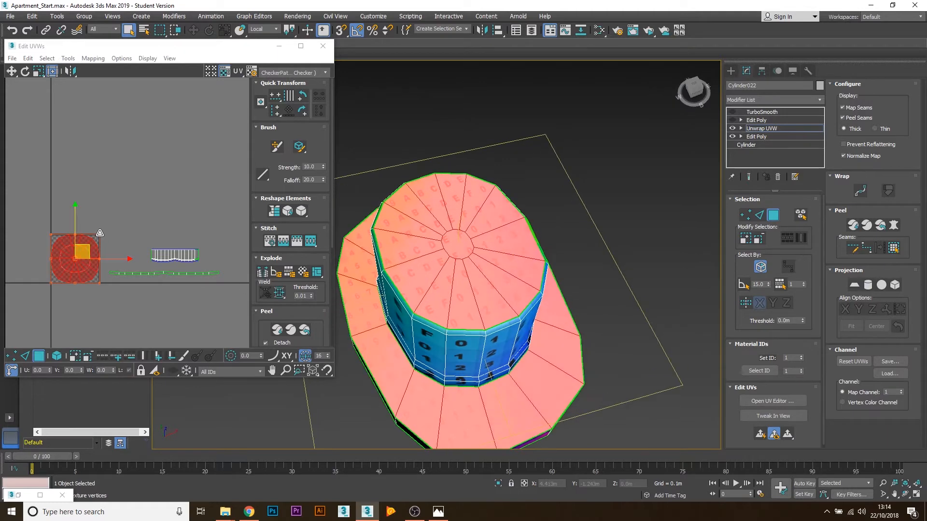
{"action": "left_click_drag", "start_coordinate": [100, 233], "coordinate": [99, 209]}
{"action": "middle_click_drag", "start_coordinate": [419, 231], "coordinate": [502, 223], "text": "alt"}
{"action": "scroll", "coordinate": [439, 256], "scroll_direction": "up", "scroll_amount": 6}
{"action": "middle_click_drag", "start_coordinate": [459, 274], "coordinate": [676, 223]}
{"action": "scroll", "coordinate": [444, 309], "scroll_direction": "up", "scroll_amount": 3}
{"action": "middle_click_drag", "start_coordinate": [445, 309], "coordinate": [624, 271]}
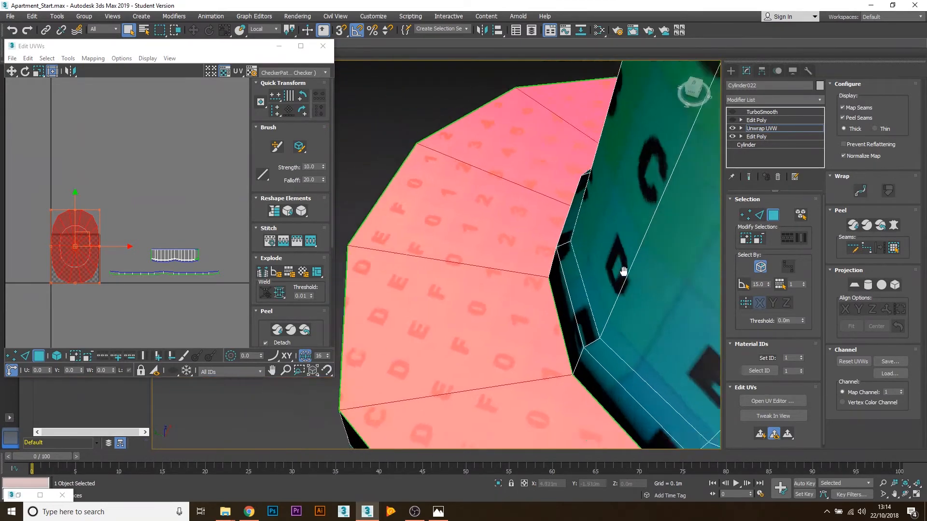
{"action": "scroll", "coordinate": [423, 343], "scroll_direction": "up", "scroll_amount": 2}
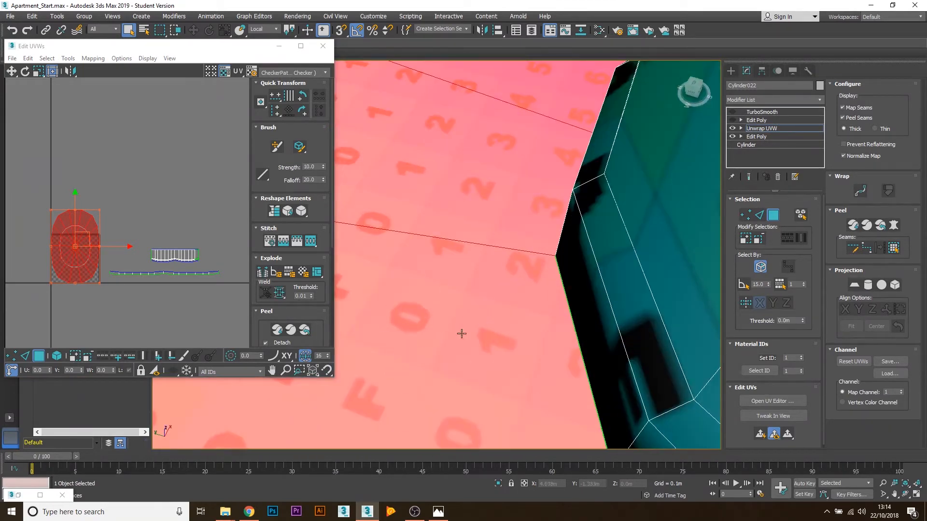
- Inspect the checker pattern around the hat's crown and brim for distortion, and clear the UV selection
{"action": "left_click", "coordinate": [39, 302]}
{"action": "left_click_drag", "start_coordinate": [33, 311], "coordinate": [91, 207]}
{"action": "scroll", "coordinate": [531, 280], "scroll_direction": "down", "scroll_amount": 6}
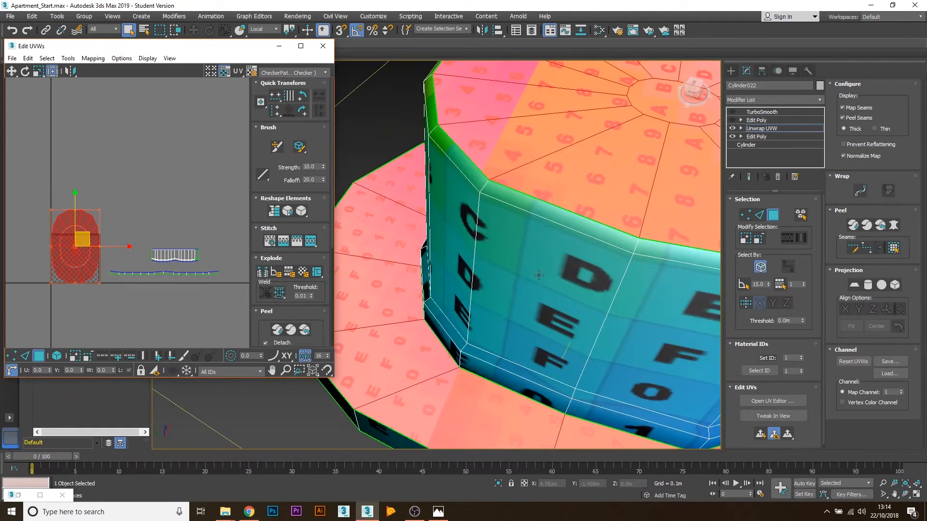
{"action": "middle_click_drag", "start_coordinate": [531, 277], "coordinate": [555, 313], "text": "alt"}
{"action": "middle_click_drag", "start_coordinate": [575, 290], "coordinate": [419, 264]}
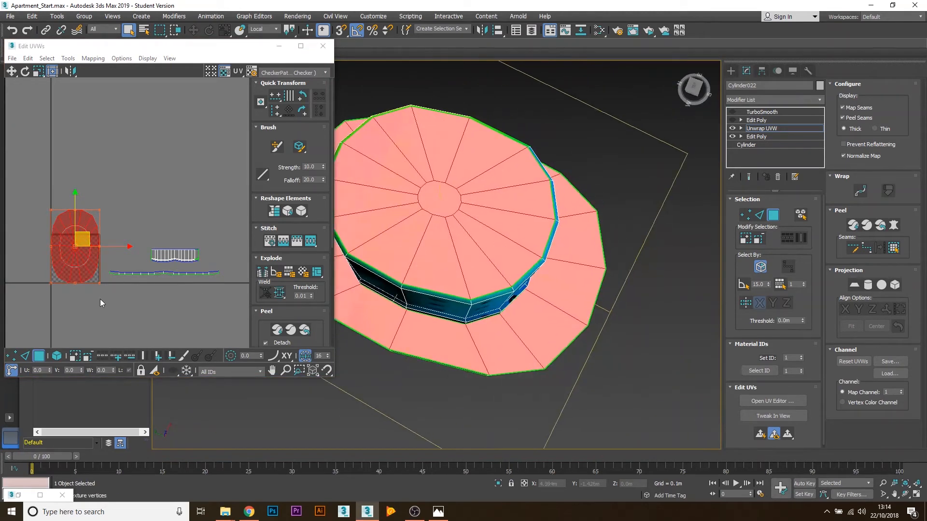
{"action": "left_click", "coordinate": [62, 318]}
{"action": "middle_click_drag", "start_coordinate": [350, 294], "coordinate": [610, 245], "text": "alt"}
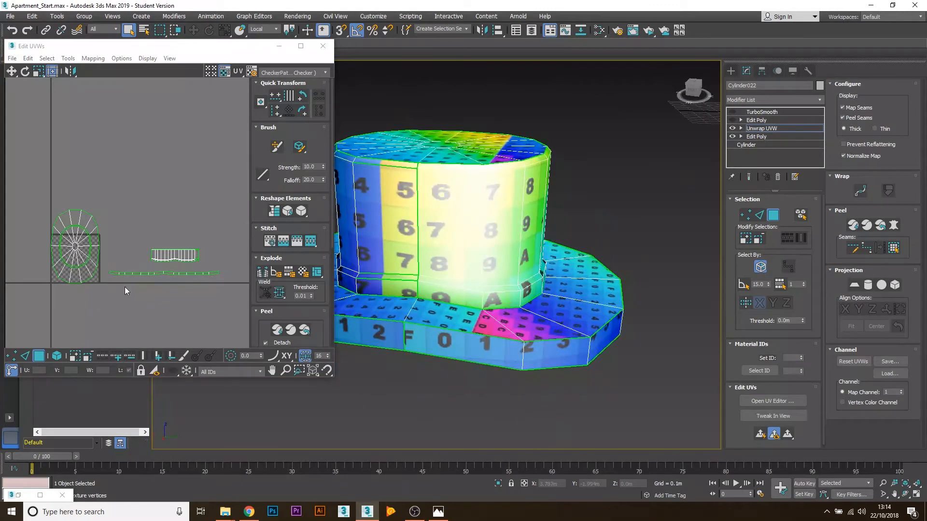
- Pack all the hat's UV shells using the Non-Convex method with 0.001 padding, Normalize Clusters and Rescale Clusters
{"action": "left_click_drag", "start_coordinate": [235, 184], "coordinate": [56, 311]}
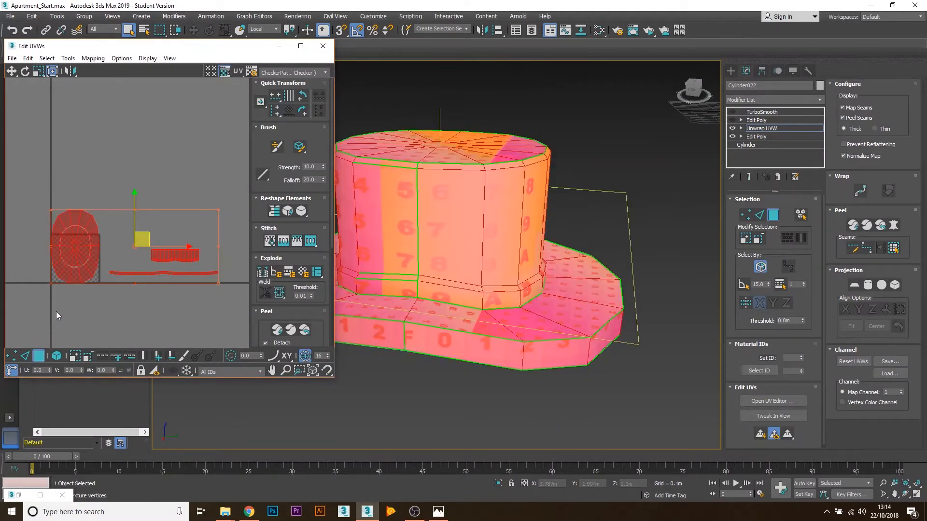
{"action": "left_click", "coordinate": [76, 60]}
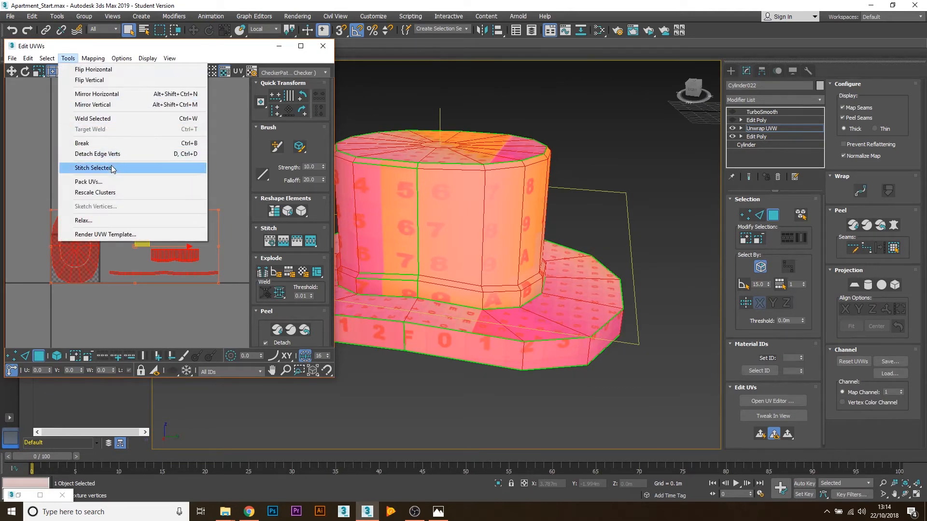
{"action": "left_click", "coordinate": [108, 181]}
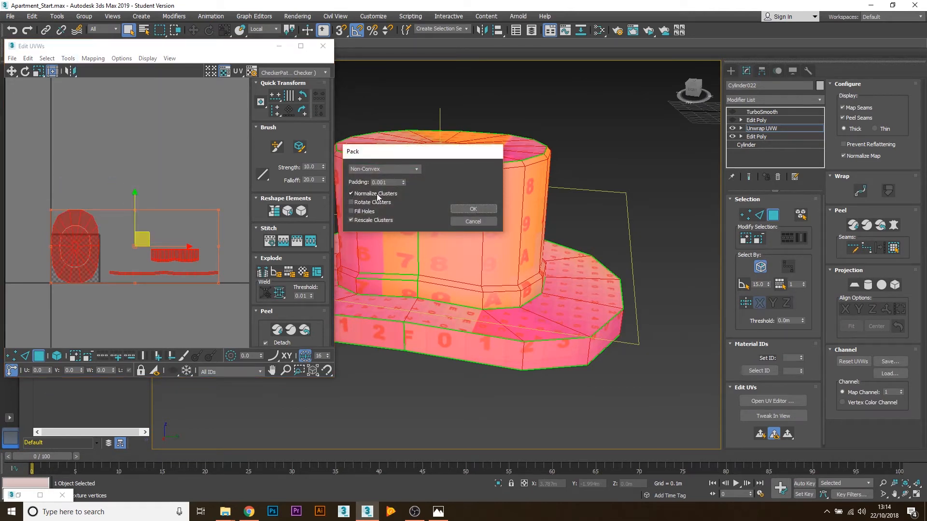
{"action": "left_click", "coordinate": [474, 209]}
{"action": "scroll", "coordinate": [92, 263], "scroll_direction": "up", "scroll_amount": 4}
{"action": "middle_click_drag", "start_coordinate": [135, 296], "coordinate": [220, 290]}
- Move the crown top's UV shell down beside the ring-shaped brim shell
{"action": "left_click", "coordinate": [164, 223]}
{"action": "middle_click_drag", "start_coordinate": [501, 271], "coordinate": [541, 284], "text": "alt"}
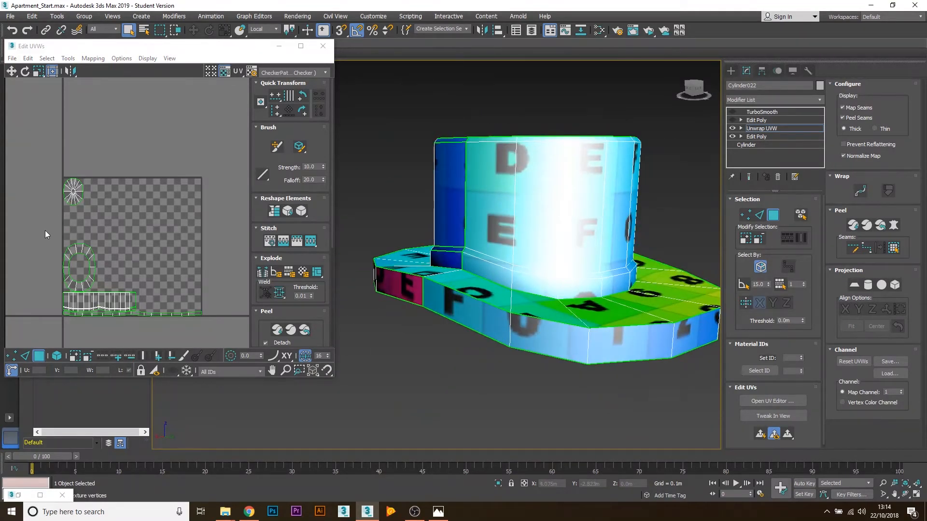
{"action": "left_click", "coordinate": [73, 192]}
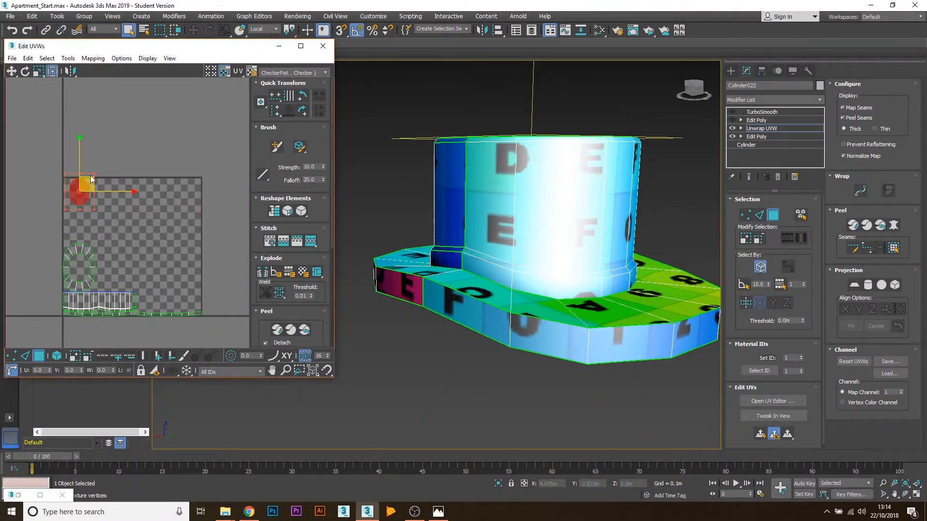
{"action": "left_click_drag", "start_coordinate": [92, 178], "coordinate": [125, 258]}
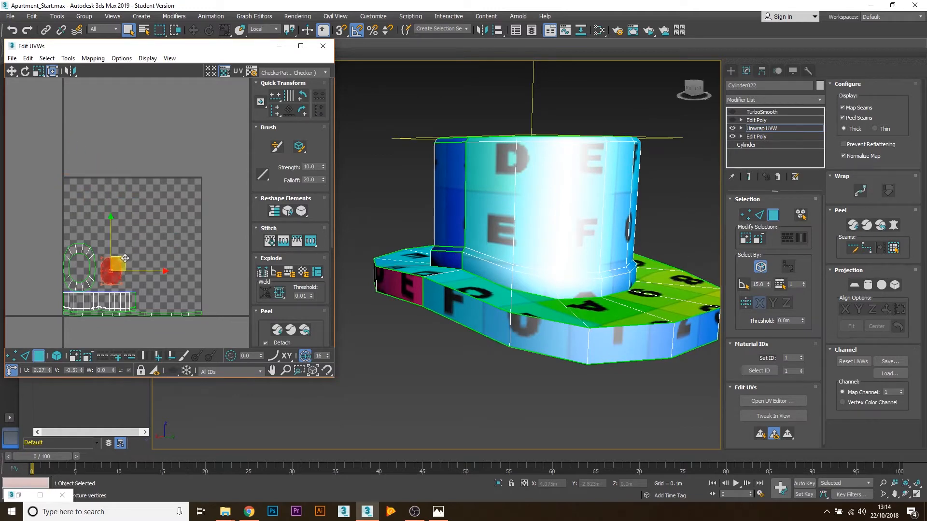
- View the FabricSuedePatchy001_COL_3K.jpg texture from the Week 5 folder and return to the UV layout
{"action": "left_click", "coordinate": [226, 512]}
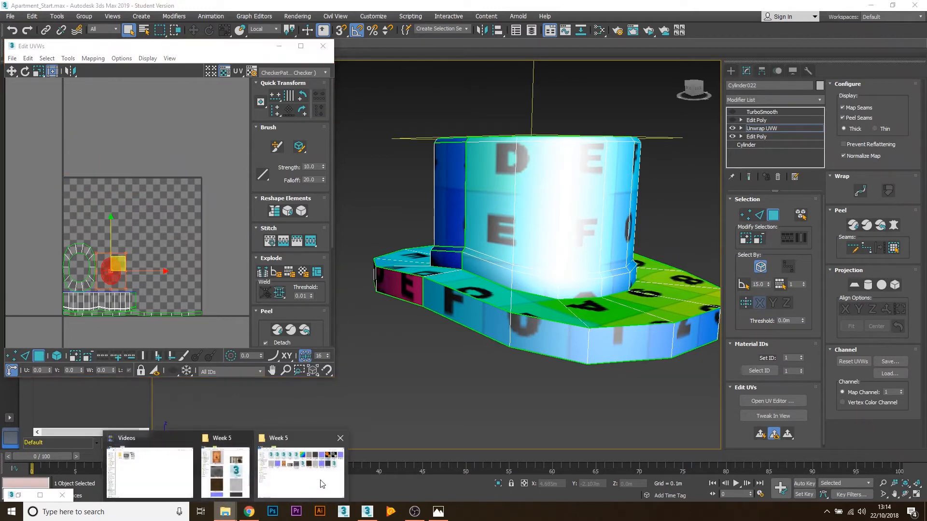
{"action": "left_click", "coordinate": [322, 484]}
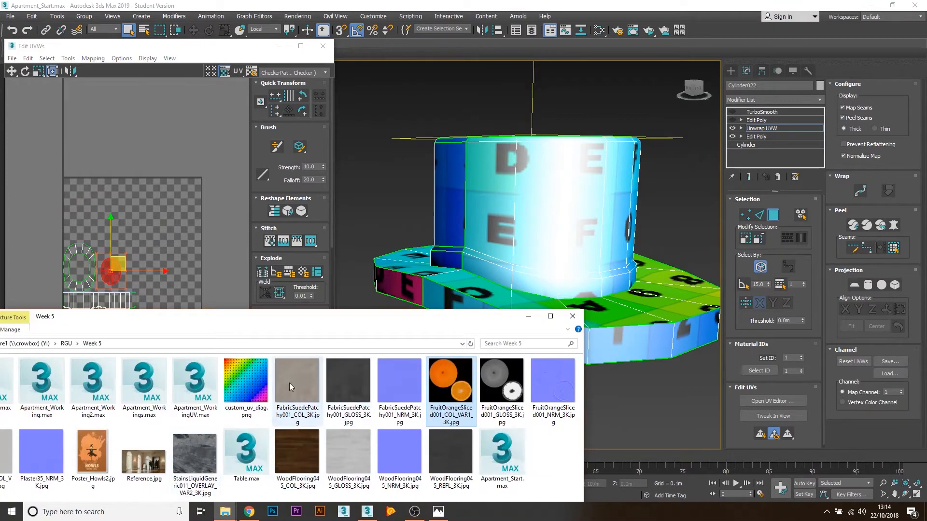
{"action": "double_click", "coordinate": [290, 384]}
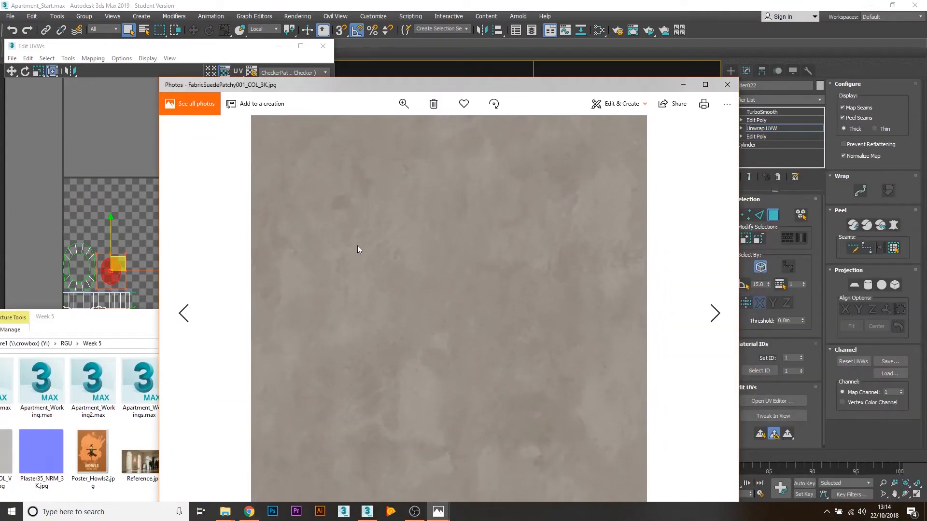
{"action": "left_click", "coordinate": [683, 85]}
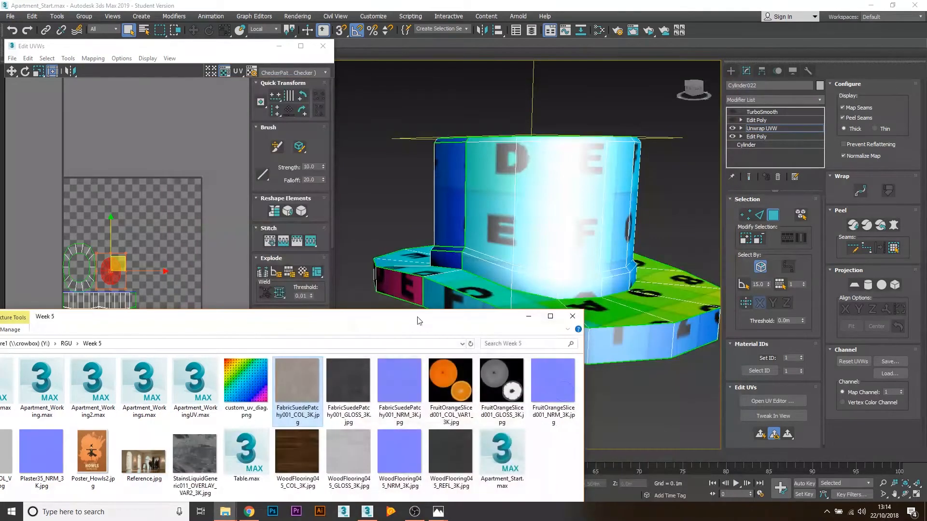
{"action": "left_click", "coordinate": [529, 317]}
- Select all of the hat's UV shells and scale them up far beyond the texture tile
{"action": "left_click", "coordinate": [45, 337]}
{"action": "left_click_drag", "start_coordinate": [42, 338], "coordinate": [225, 210]}
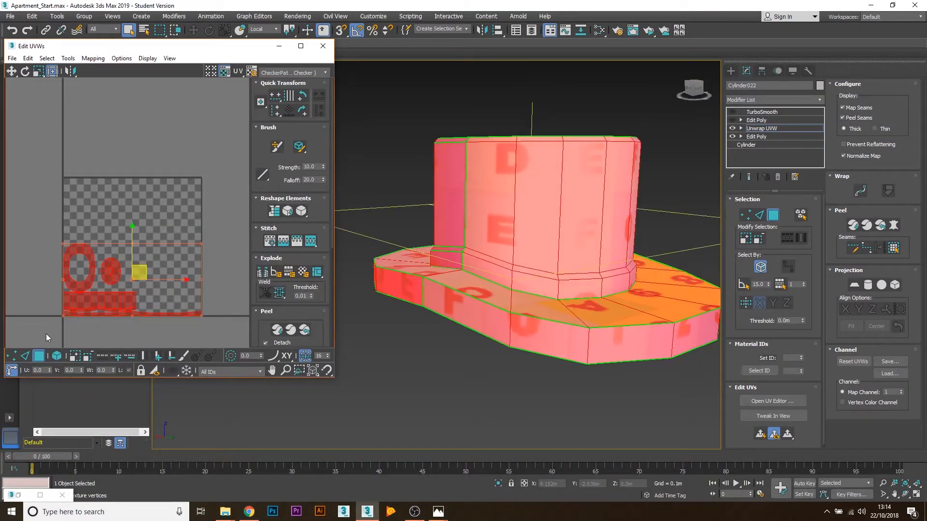
{"action": "left_click_drag", "start_coordinate": [47, 333], "coordinate": [213, 210]}
{"action": "scroll", "coordinate": [211, 211], "scroll_direction": "down", "scroll_amount": 3}
{"action": "middle_click_drag", "start_coordinate": [199, 217], "coordinate": [146, 242]}
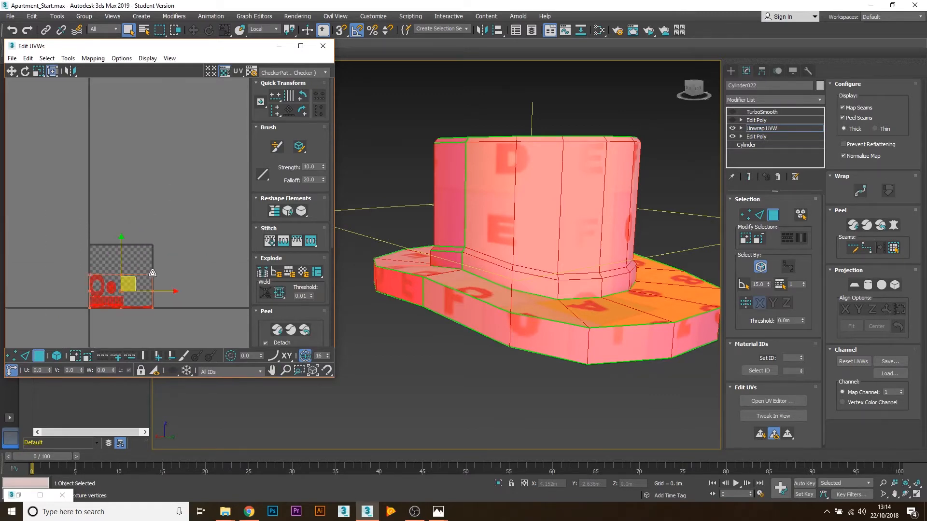
{"action": "left_click_drag", "start_coordinate": [152, 273], "coordinate": [578, 31]}
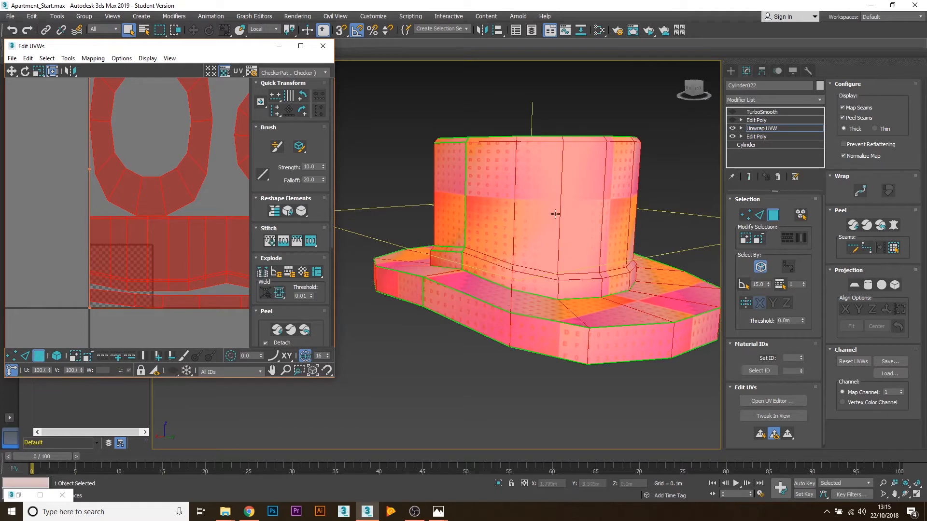
- Scale the enlarged UV shells back down to about five times the tile's width to make the checker squares larger
{"action": "scroll", "coordinate": [198, 212], "scroll_direction": "down", "scroll_amount": 5}
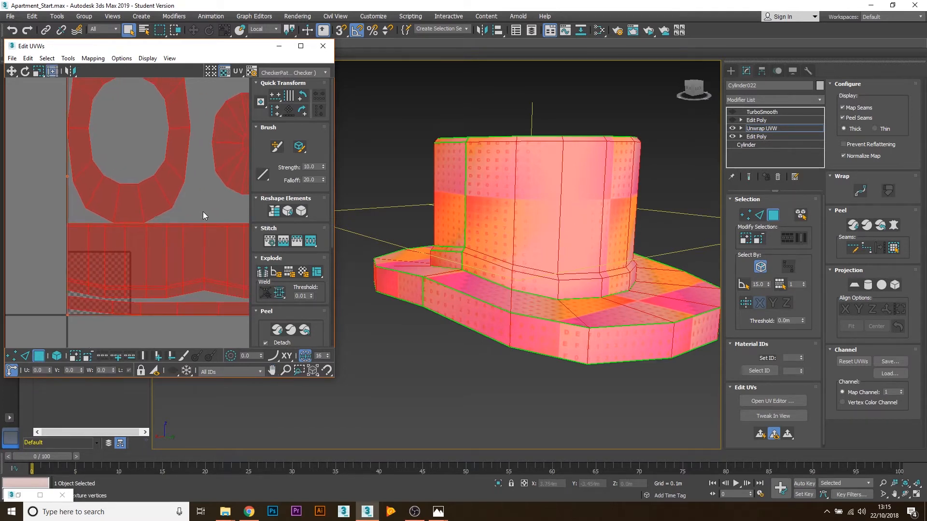
{"action": "middle_click_drag", "start_coordinate": [201, 200], "coordinate": [169, 207]}
{"action": "middle_click_drag", "start_coordinate": [213, 167], "coordinate": [153, 182]}
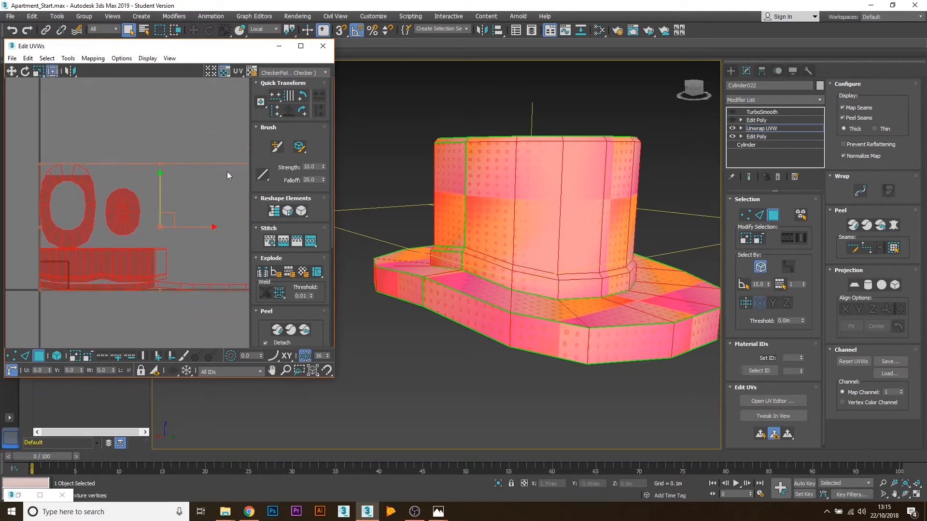
{"action": "middle_click_drag", "start_coordinate": [241, 168], "coordinate": [197, 167]}
{"action": "scroll", "coordinate": [197, 167], "scroll_direction": "down", "scroll_amount": 2}
{"action": "left_click_drag", "start_coordinate": [227, 160], "coordinate": [159, 213]}
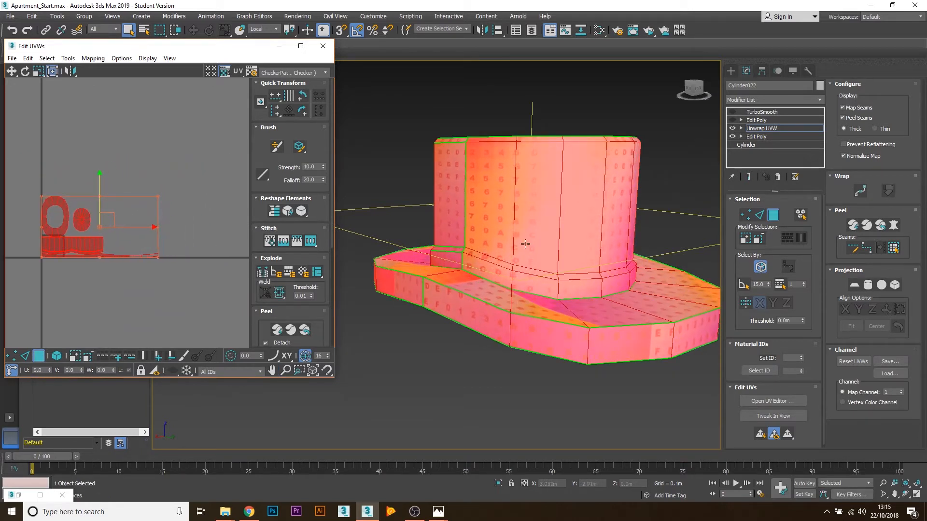
- Leave UV editing and re-enable the upper Edit Poly and TurboSmooth modifiers on the hat
{"action": "left_click", "coordinate": [776, 220]}
{"action": "left_click", "coordinate": [495, 357]}
{"action": "left_click", "coordinate": [521, 319]}
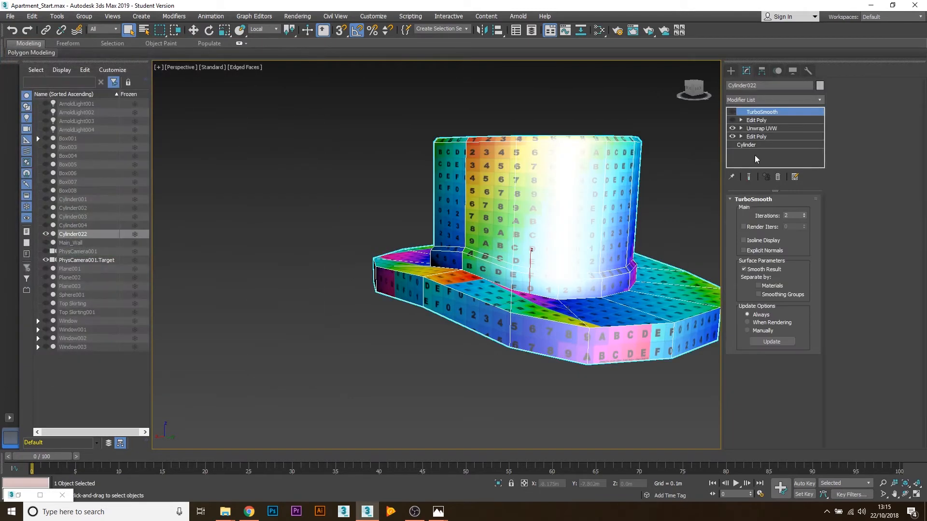
{"action": "left_click", "coordinate": [732, 120]}
{"action": "left_click", "coordinate": [732, 112]}
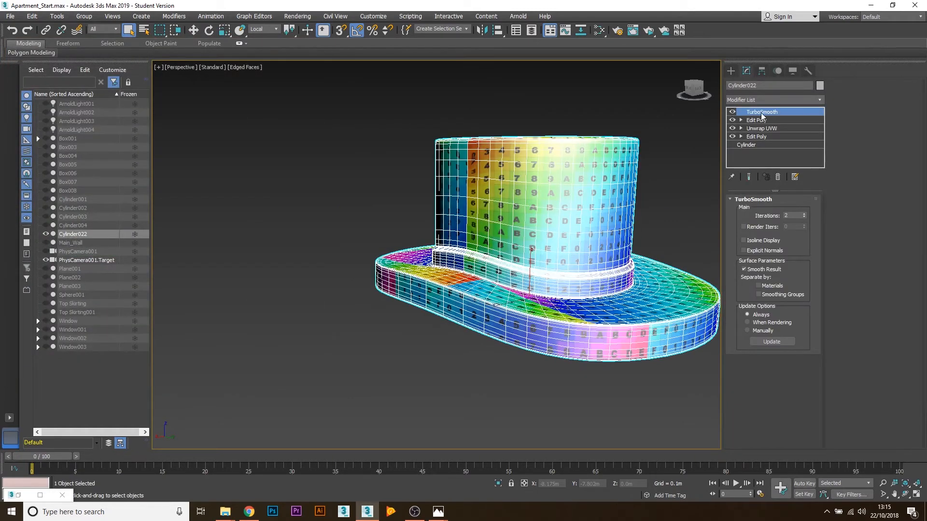
- Examine the checker pattern along the smoothed hat's side seam, with the hat deselected and reselected
{"action": "scroll", "coordinate": [449, 228], "scroll_direction": "down", "scroll_amount": 2}
{"action": "middle_click_drag", "start_coordinate": [563, 186], "coordinate": [451, 240]}
{"action": "scroll", "coordinate": [451, 240], "scroll_direction": "up", "scroll_amount": 5}
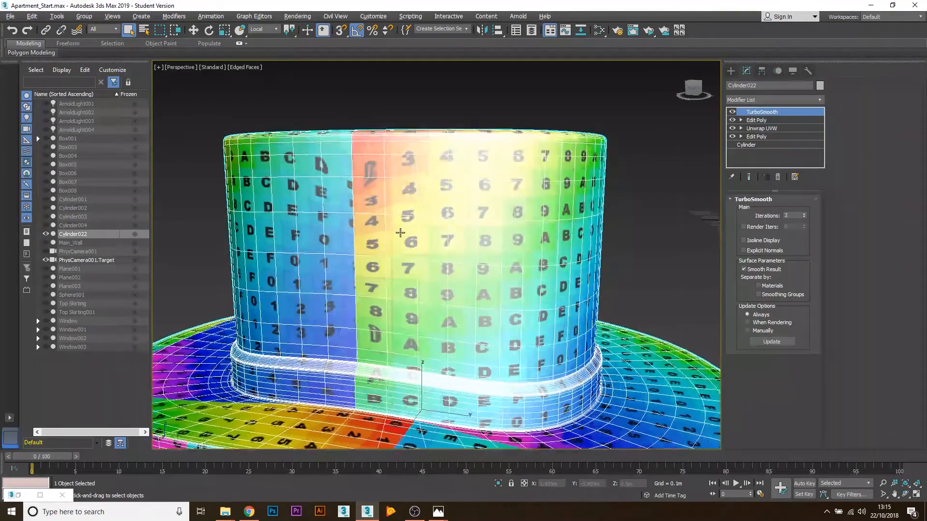
{"action": "middle_click_drag", "start_coordinate": [371, 207], "coordinate": [425, 210], "text": "alt"}
{"action": "scroll", "coordinate": [370, 264], "scroll_direction": "up", "scroll_amount": 4}
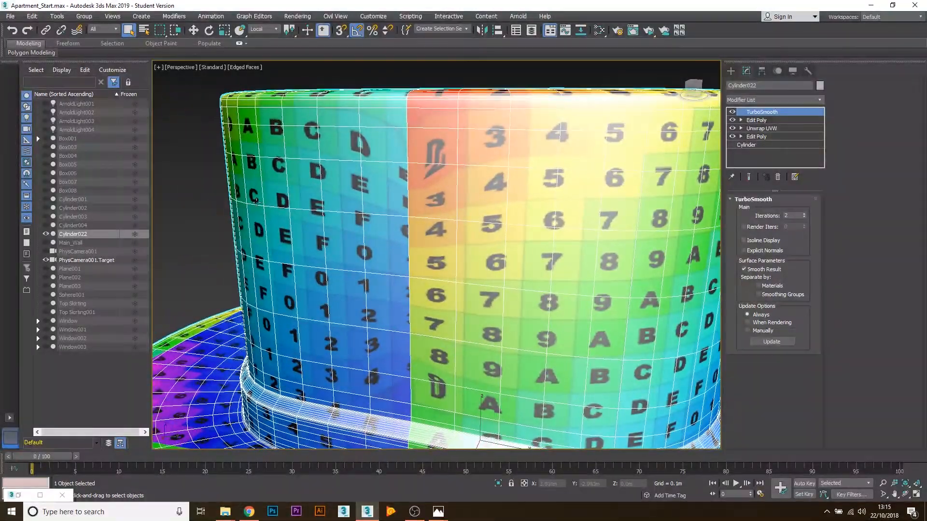
{"action": "left_click", "coordinate": [207, 181]}
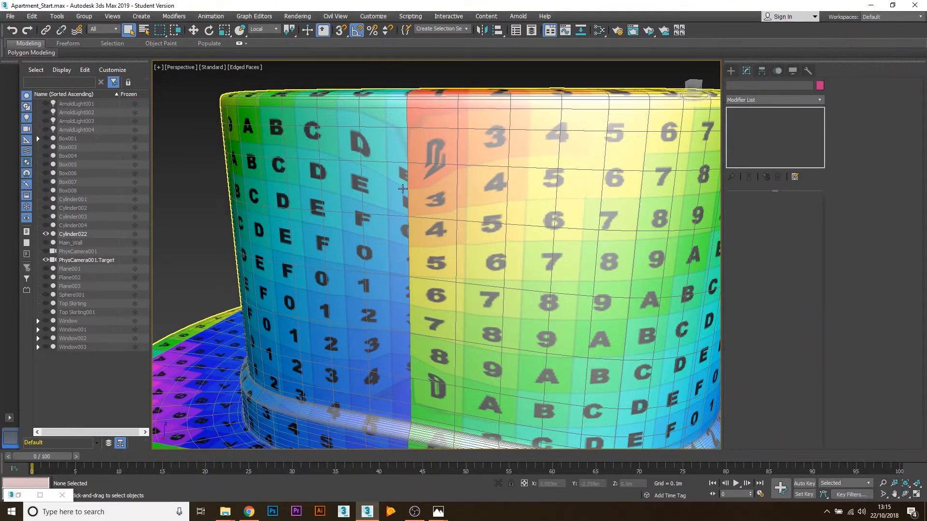
{"action": "left_click", "coordinate": [432, 189]}
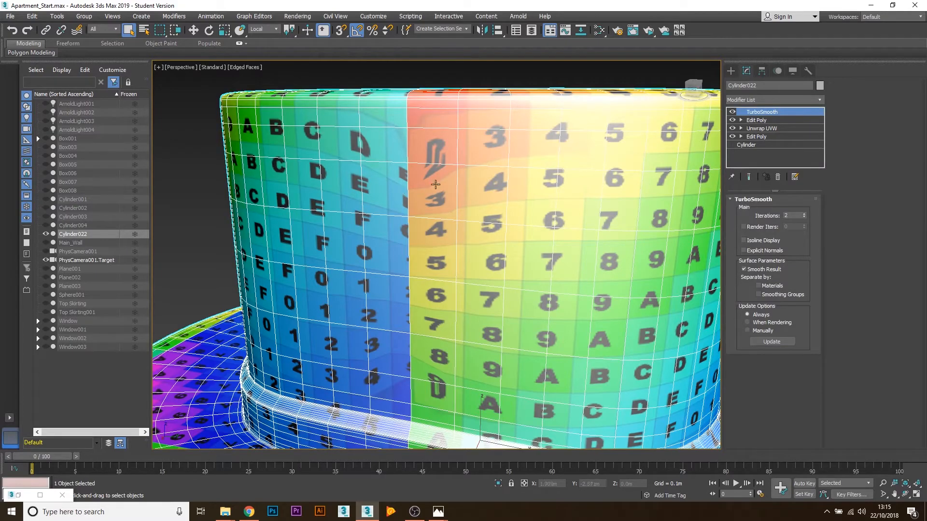
- Inspect the checker squares beside the side seam just below the hat's crown edge from several angles
{"action": "middle_click_drag", "start_coordinate": [370, 170], "coordinate": [364, 177], "text": "alt"}
{"action": "left_click", "coordinate": [190, 196]}
{"action": "middle_click_drag", "start_coordinate": [369, 230], "coordinate": [450, 199]}
{"action": "scroll", "coordinate": [479, 293], "scroll_direction": "down", "scroll_amount": 3}
{"action": "middle_click_drag", "start_coordinate": [552, 244], "coordinate": [476, 220], "text": "alt"}
{"action": "scroll", "coordinate": [471, 193], "scroll_direction": "up", "scroll_amount": 3}
{"action": "middle_click_drag", "start_coordinate": [475, 169], "coordinate": [459, 206]}
{"action": "left_click", "coordinate": [471, 187]}
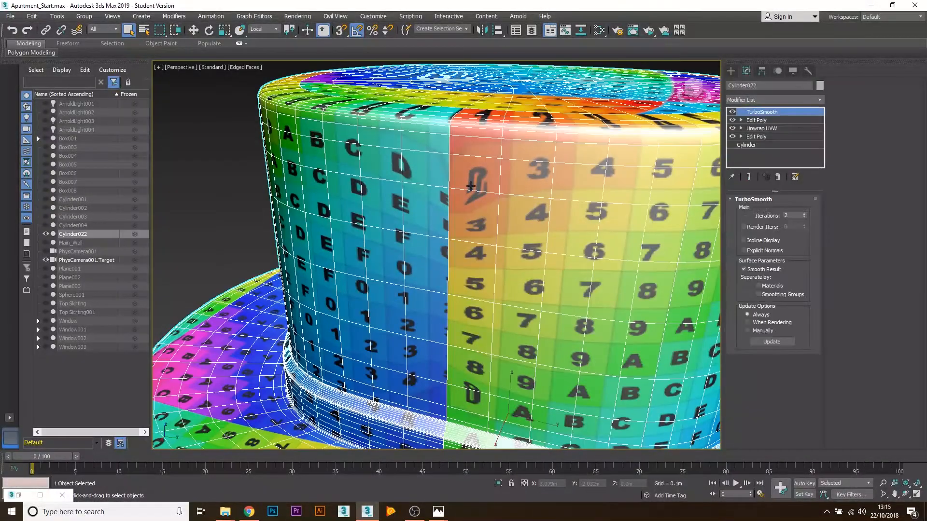
{"action": "left_click", "coordinate": [234, 151]}
{"action": "left_click", "coordinate": [450, 179]}
- Disable TurboSmooth on the hat and add an OpenSubdiv modifier with 2 iterations
{"action": "left_click", "coordinate": [732, 112]}
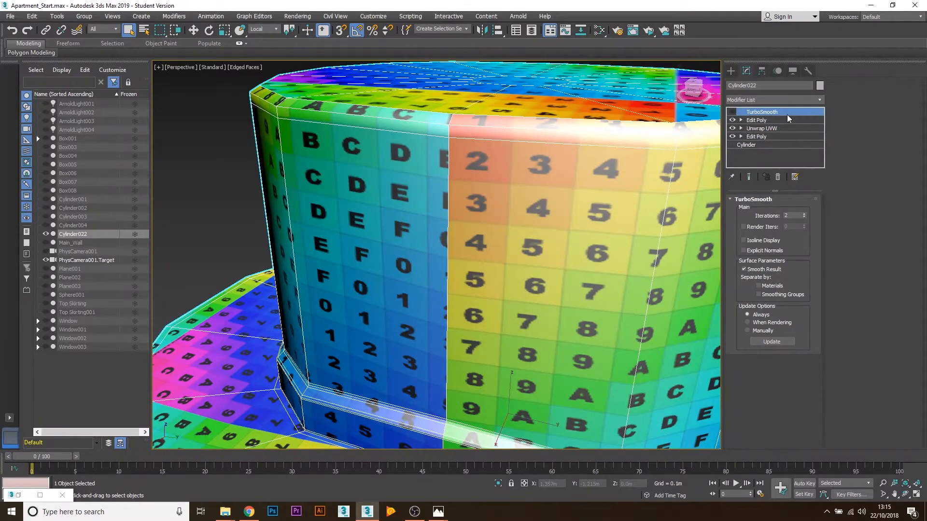
{"action": "left_click", "coordinate": [760, 100]}
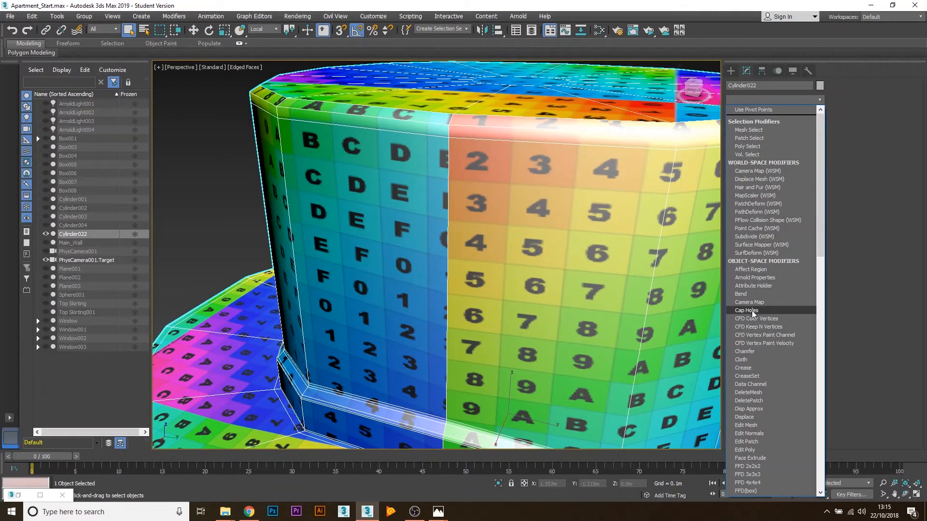
{"action": "key", "text": "o"}
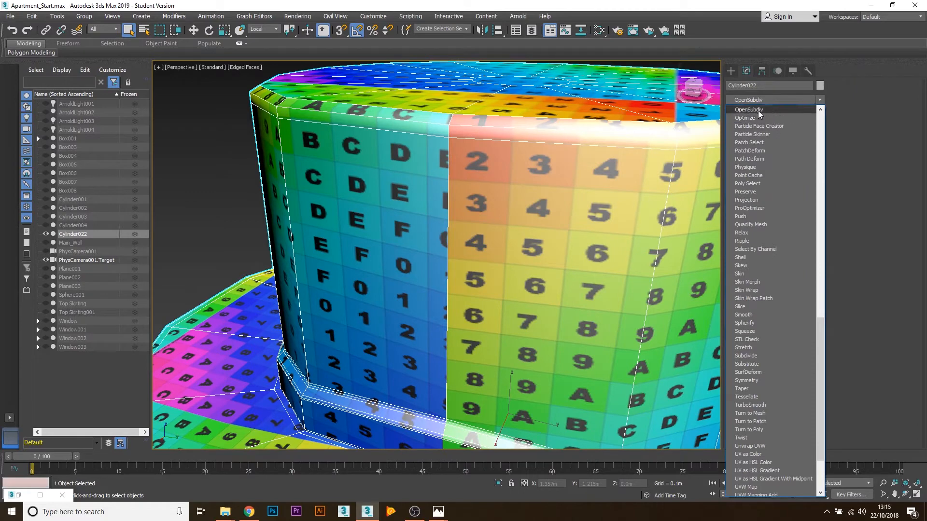
{"action": "left_click", "coordinate": [753, 111]}
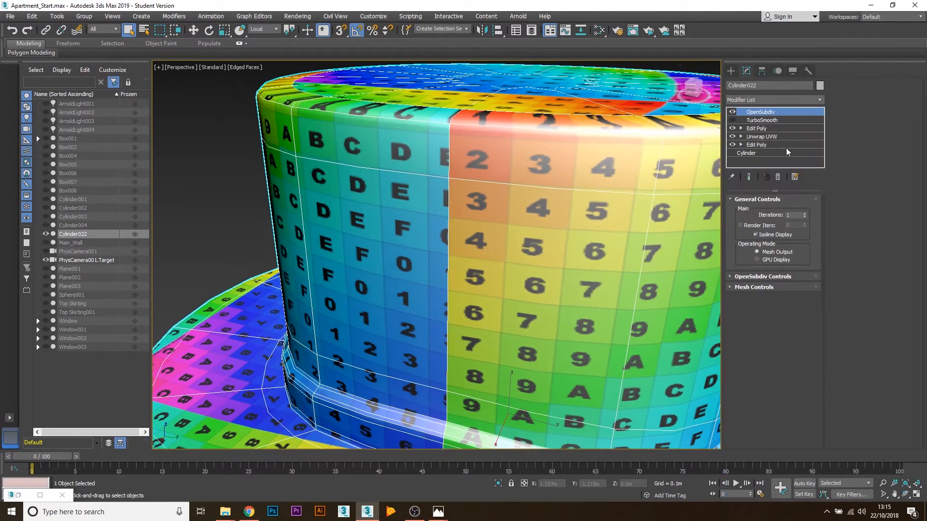
{"action": "left_click", "coordinate": [804, 214]}
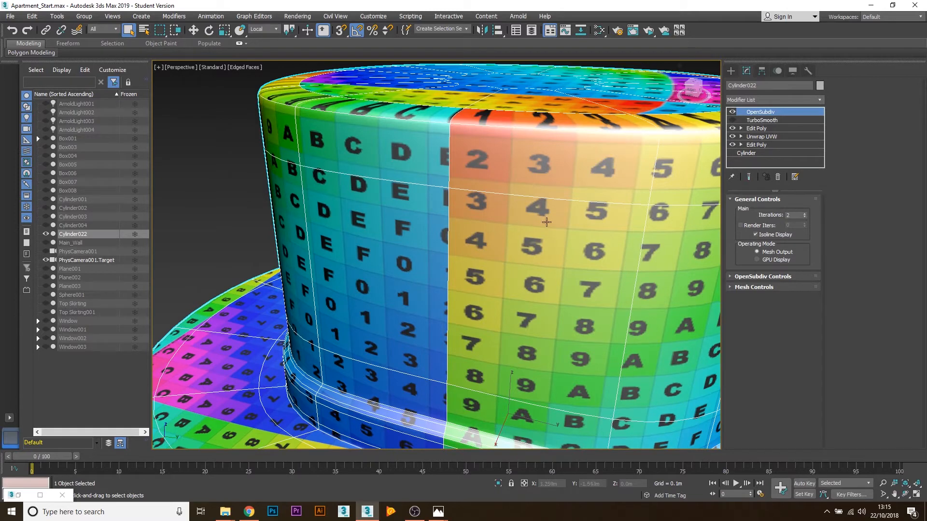
- Turn off Isoline Display for OpenSubdiv, check the subdivided wireframe, and hide the edged faces
{"action": "left_click", "coordinate": [732, 120]}
{"action": "left_click", "coordinate": [770, 235]}
{"action": "key", "text": "F4"}
{"action": "key", "text": "F4"}
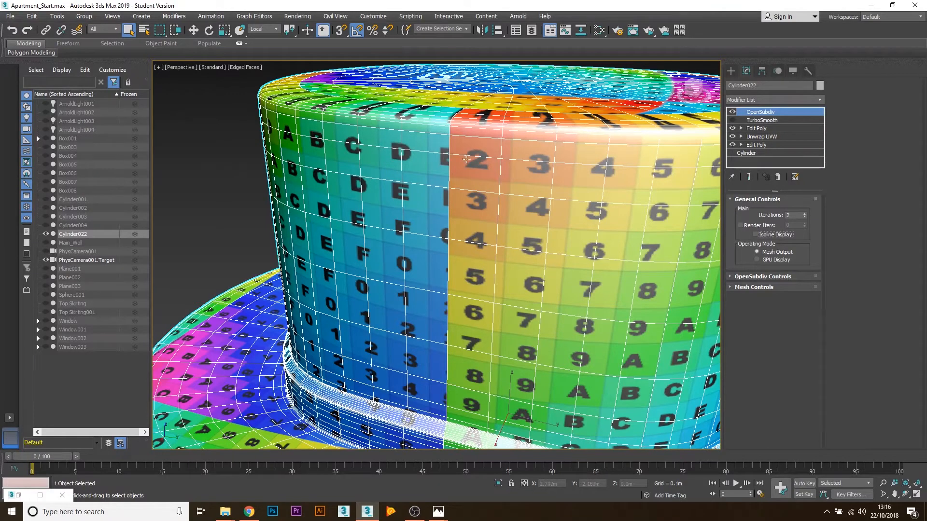
{"action": "key", "text": "F4"}
- Compare the checker pattern at the side seam under TurboSmooth and OpenSubdiv, leaving only OpenSubdiv enabled
{"action": "left_click", "coordinate": [732, 112]}
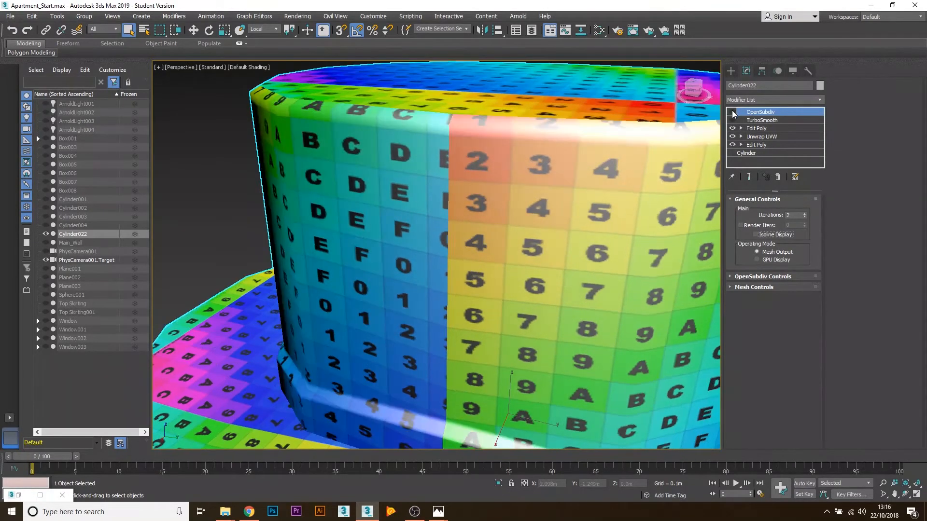
{"action": "left_click", "coordinate": [733, 121]}
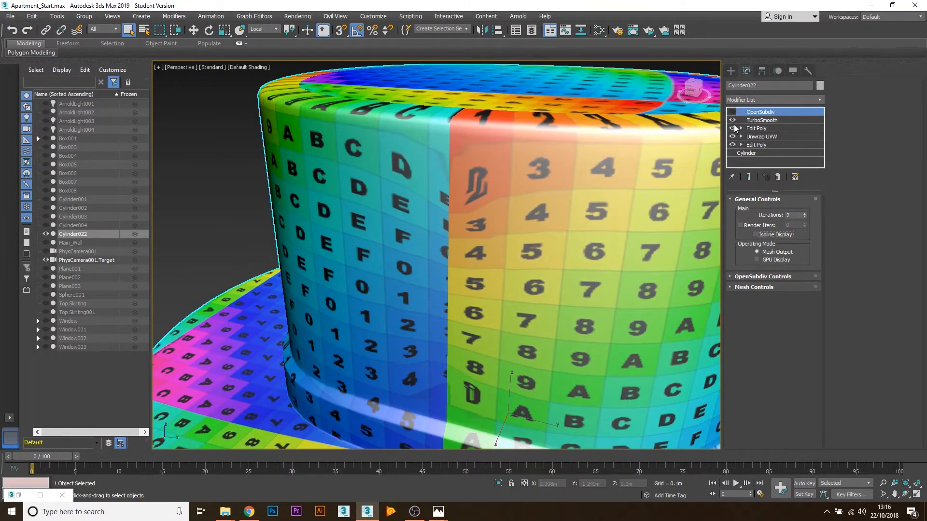
{"action": "scroll", "coordinate": [520, 343], "scroll_direction": "down", "scroll_amount": 3}
{"action": "middle_click_drag", "start_coordinate": [520, 342], "coordinate": [504, 225]}
{"action": "scroll", "coordinate": [445, 119], "scroll_direction": "up", "scroll_amount": 3}
{"action": "middle_click_drag", "start_coordinate": [445, 119], "coordinate": [471, 174]}
{"action": "scroll", "coordinate": [471, 174], "scroll_direction": "up", "scroll_amount": 3}
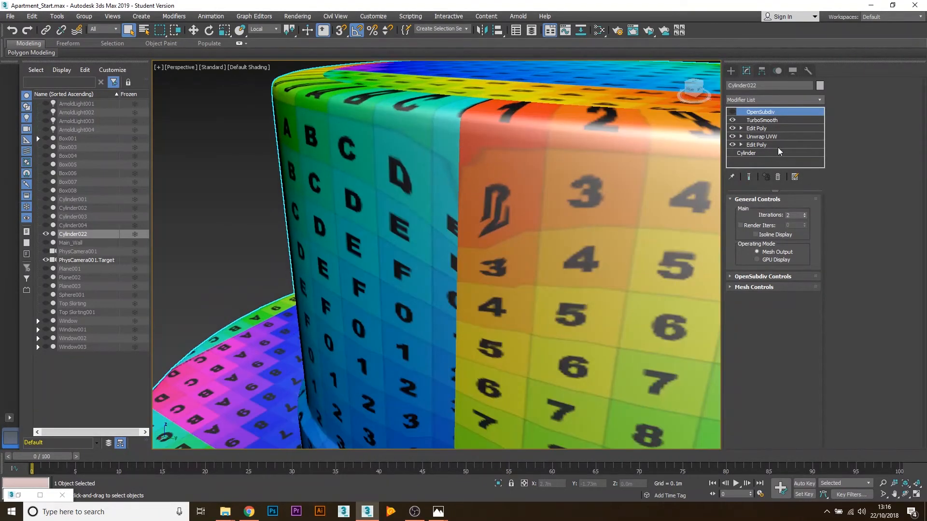
{"action": "left_click", "coordinate": [733, 123]}
{"action": "left_click", "coordinate": [733, 119]}
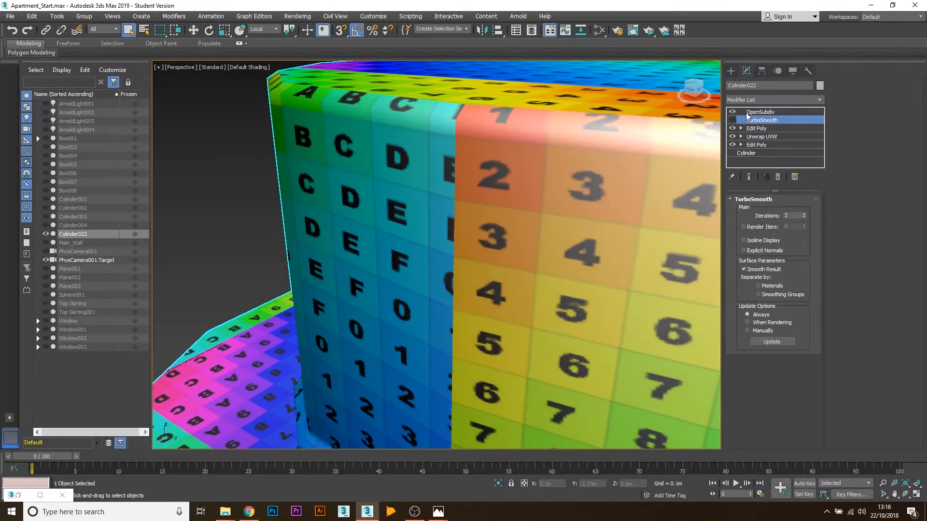
{"action": "left_click", "coordinate": [767, 113]}
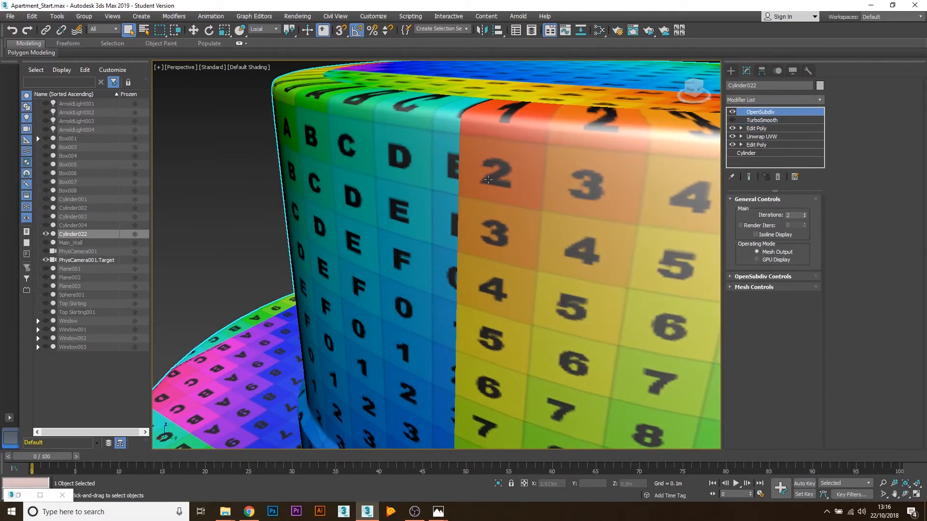
- Examine the checker pattern around the OpenSubdiv-smoothed hat, especially along the rounded rim between crown top and sides
{"action": "scroll", "coordinate": [500, 203], "scroll_direction": "down", "scroll_amount": 3}
{"action": "middle_click_drag", "start_coordinate": [501, 203], "coordinate": [492, 204], "text": "alt"}
{"action": "middle_click_drag", "start_coordinate": [551, 212], "coordinate": [540, 187]}
{"action": "scroll", "coordinate": [540, 187], "scroll_direction": "down", "scroll_amount": 4}
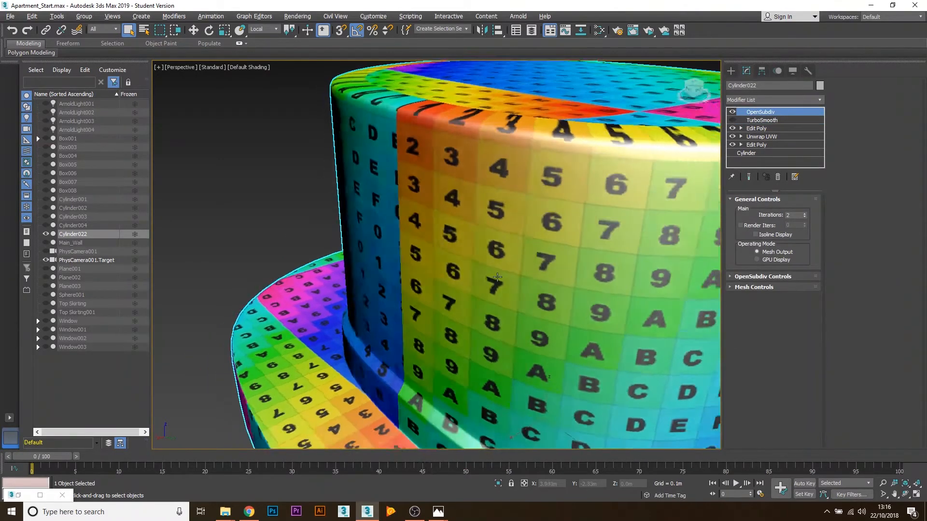
{"action": "middle_click_drag", "start_coordinate": [512, 290], "coordinate": [555, 263], "text": "alt"}
{"action": "middle_click_drag", "start_coordinate": [452, 194], "coordinate": [490, 239], "text": "alt"}
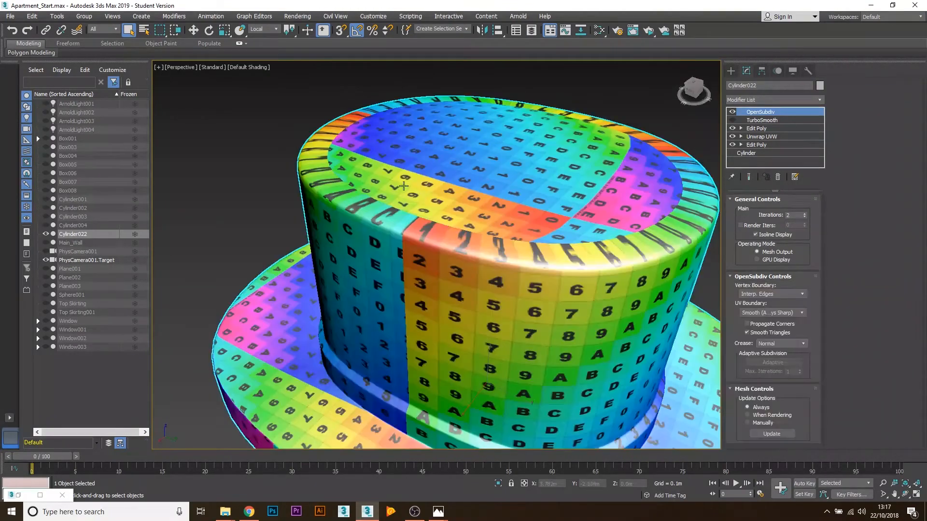
{"action": "middle_click_drag", "start_coordinate": [453, 232], "coordinate": [309, 137], "text": "alt"}
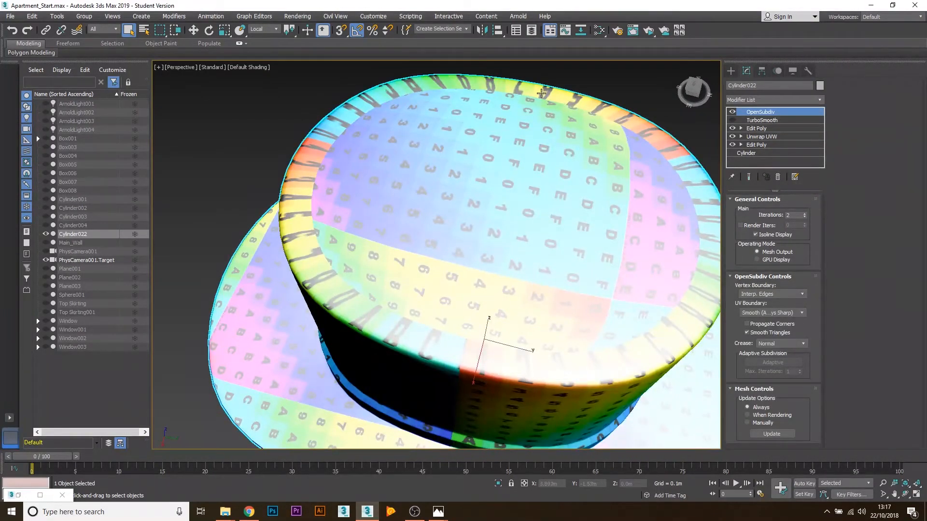
{"action": "middle_click_drag", "start_coordinate": [541, 93], "coordinate": [445, 281], "text": "alt"}
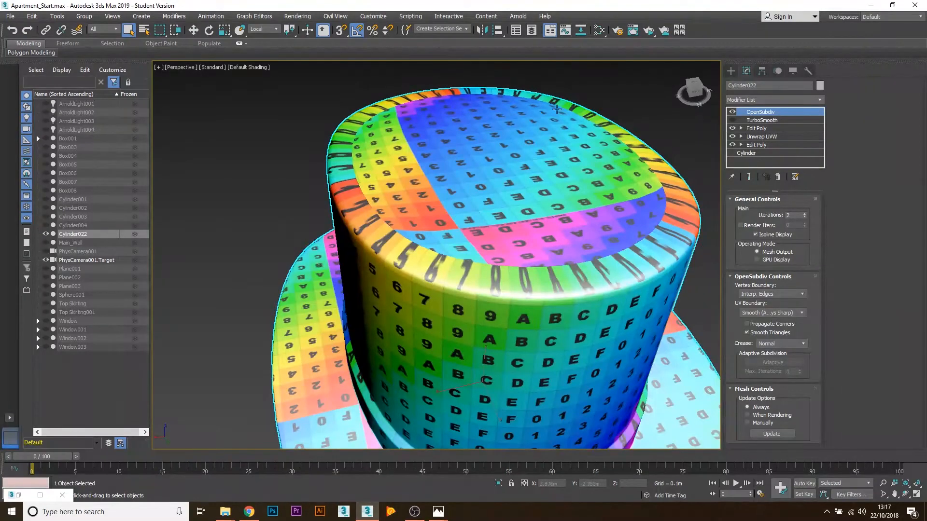
{"action": "middle_click_drag", "start_coordinate": [499, 172], "coordinate": [517, 180], "text": "alt"}
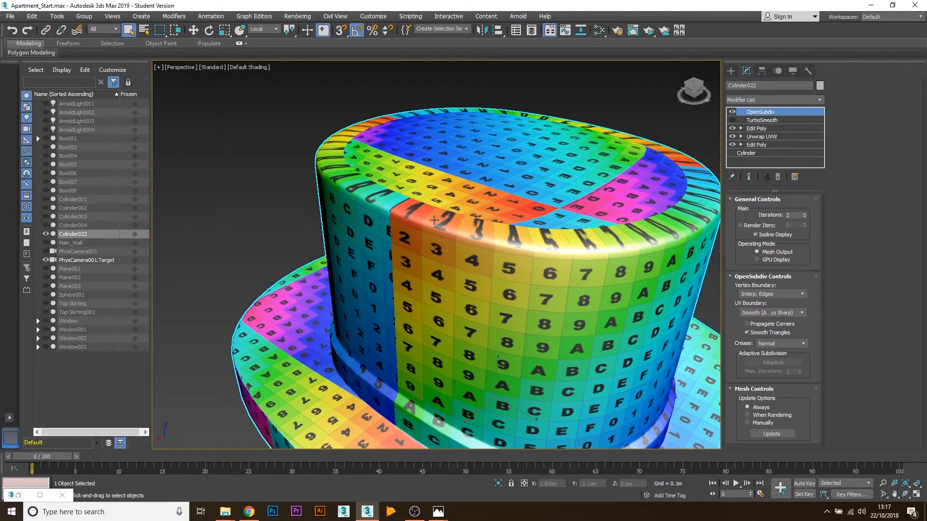
{"action": "scroll", "coordinate": [434, 220], "scroll_direction": "up", "scroll_amount": 5}
{"action": "scroll", "coordinate": [347, 288], "scroll_direction": "down", "scroll_amount": 6}
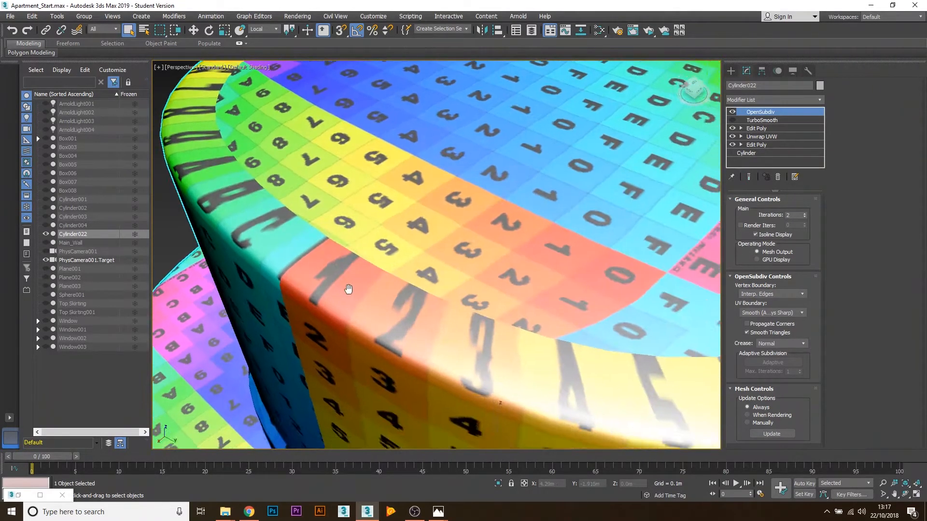
- Add a second Unwrap UVW modifier above OpenSubdiv and open its UV editor
{"action": "left_click", "coordinate": [765, 97]}
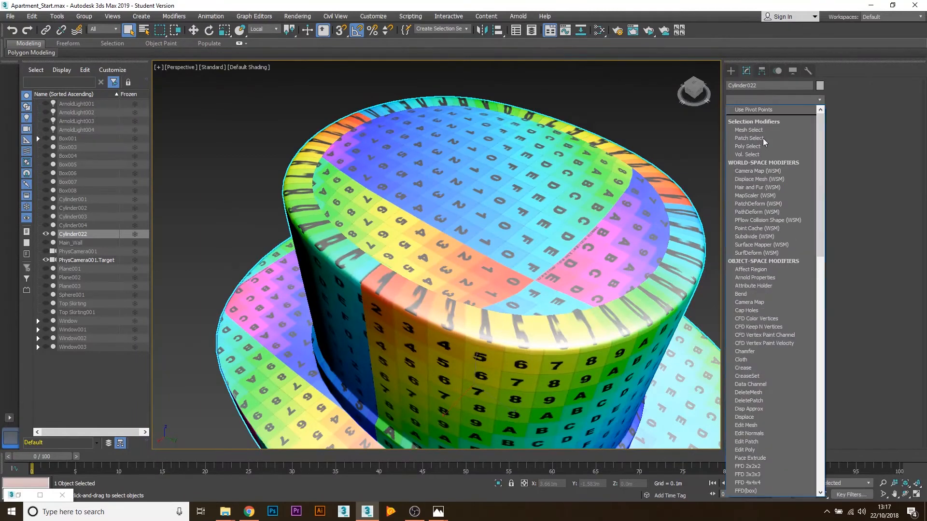
{"action": "key", "text": "u"}
{"action": "key", "text": "u"}
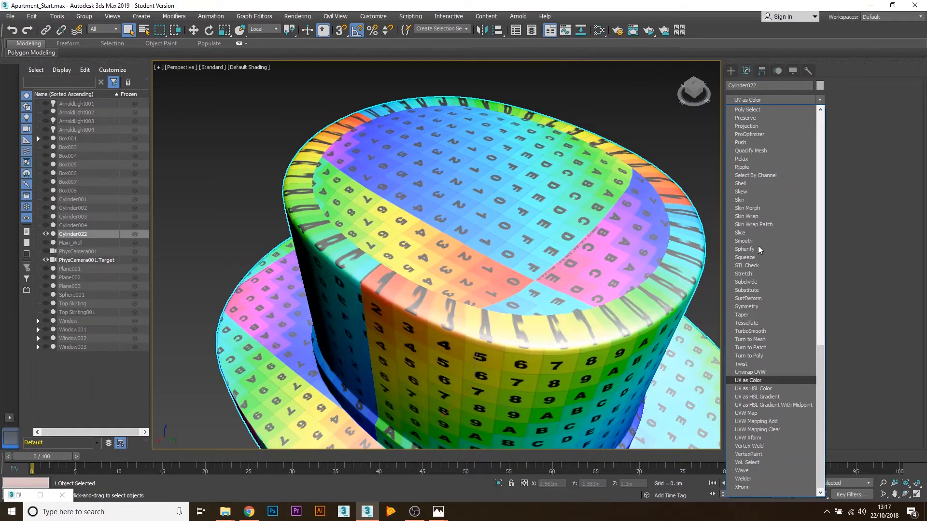
{"action": "left_click", "coordinate": [770, 373]}
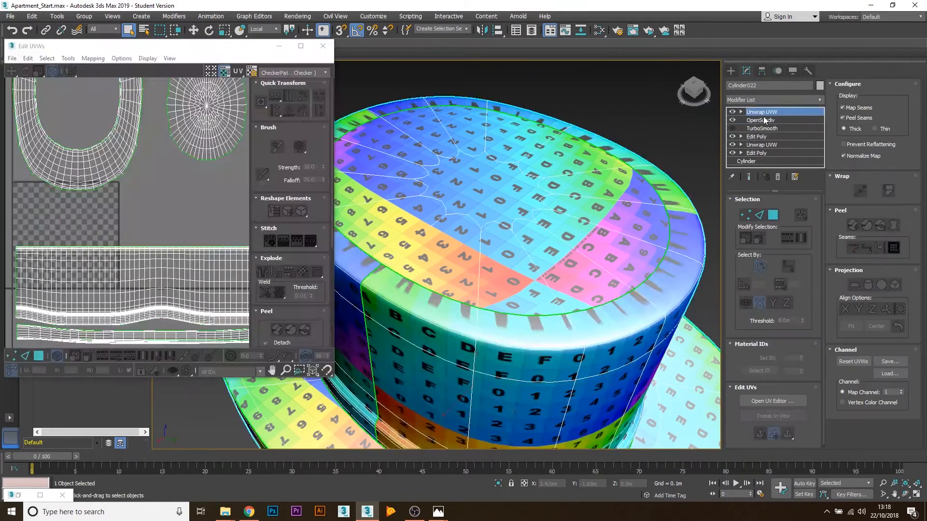
- Reduce OpenSubdiv to 1 iteration with Isoline Display on, and reopen the UV editor of the upper Unwrap UVW
{"action": "left_click", "coordinate": [764, 120]}
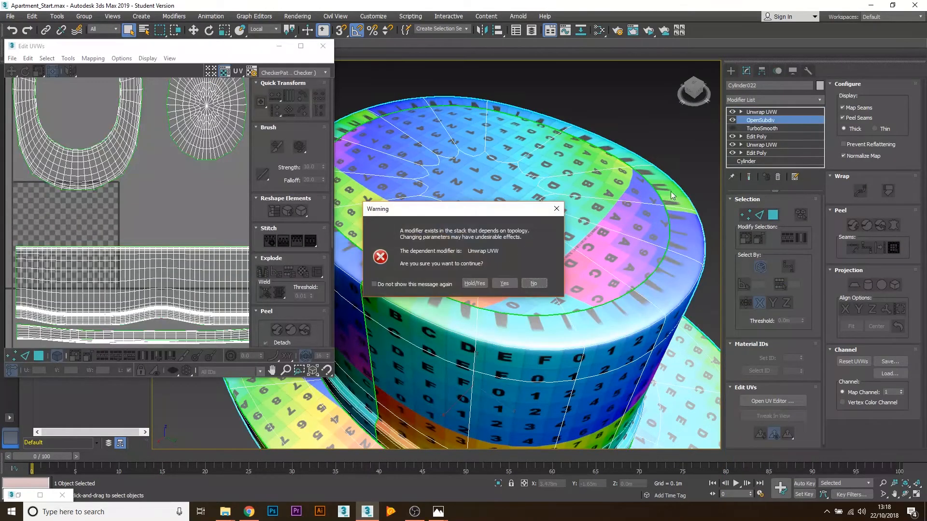
{"action": "left_click", "coordinate": [514, 284]}
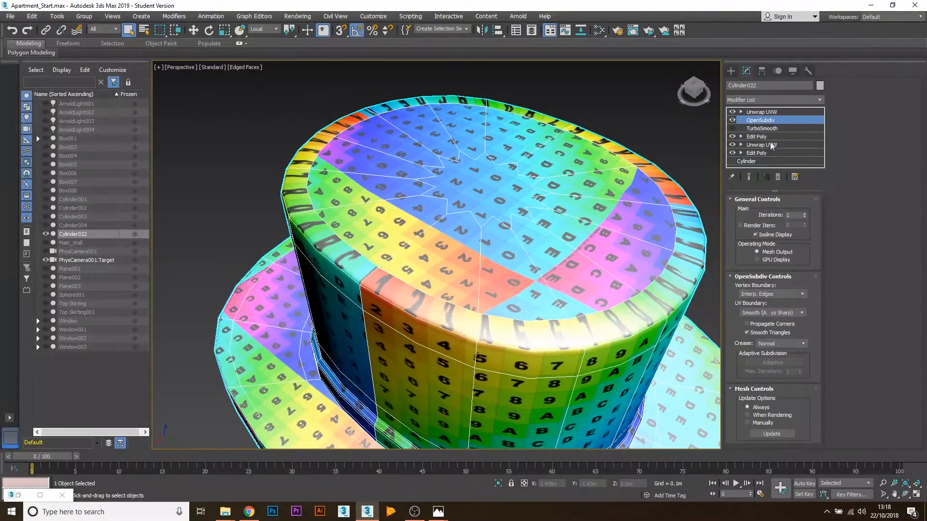
{"action": "left_click", "coordinate": [761, 111]}
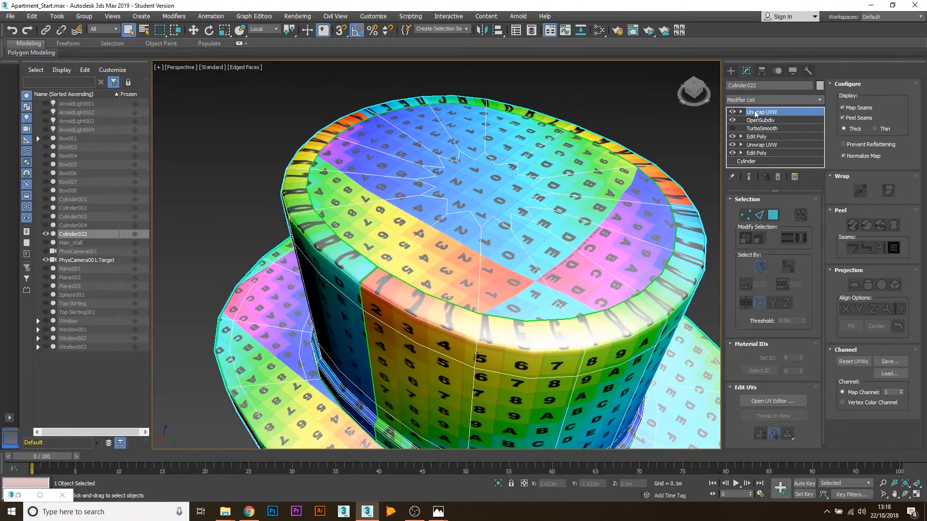
{"action": "left_click", "coordinate": [772, 403]}
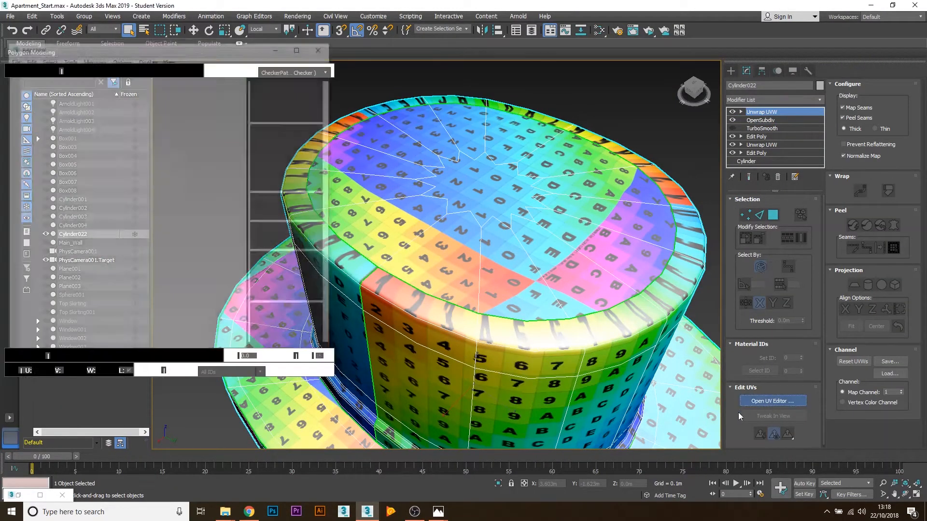
- Switch to UV edge selection and try to select the upper edges of the hat side's shell
{"action": "scroll", "coordinate": [235, 213], "scroll_direction": "up", "scroll_amount": 4}
{"action": "middle_click_drag", "start_coordinate": [235, 214], "coordinate": [269, 216]}
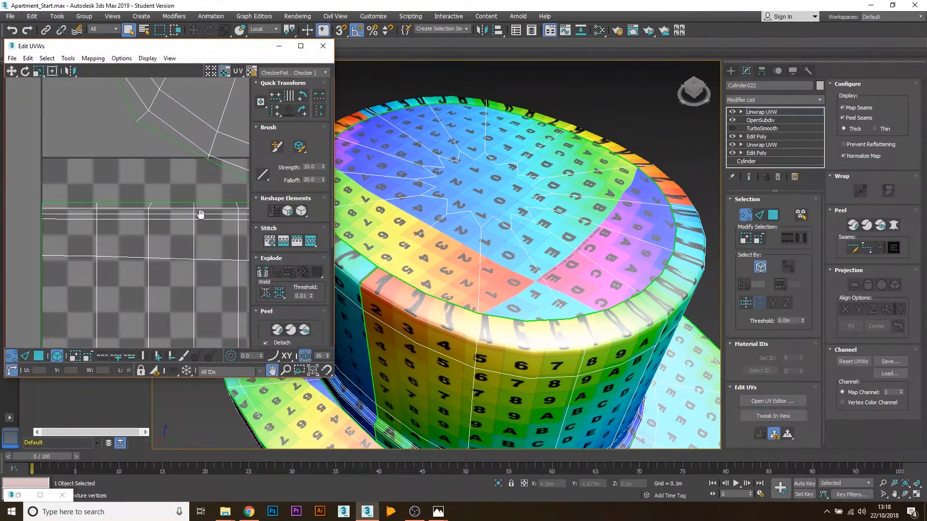
{"action": "left_click", "coordinate": [25, 356]}
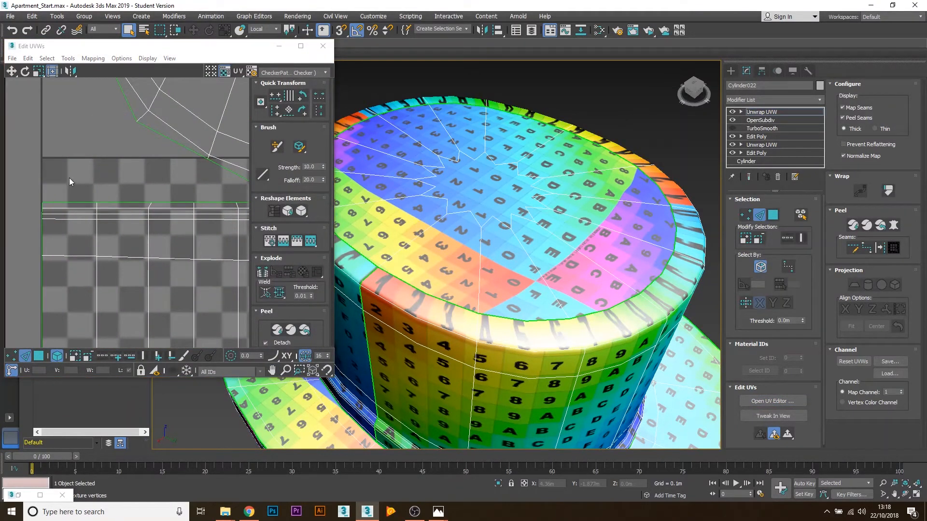
{"action": "left_click", "coordinate": [71, 202]}
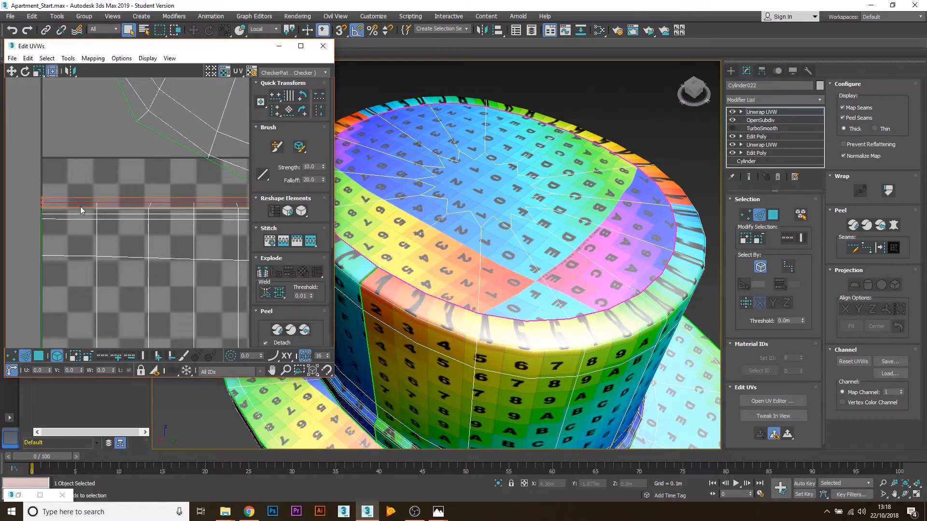
{"action": "left_click", "coordinate": [88, 214]}
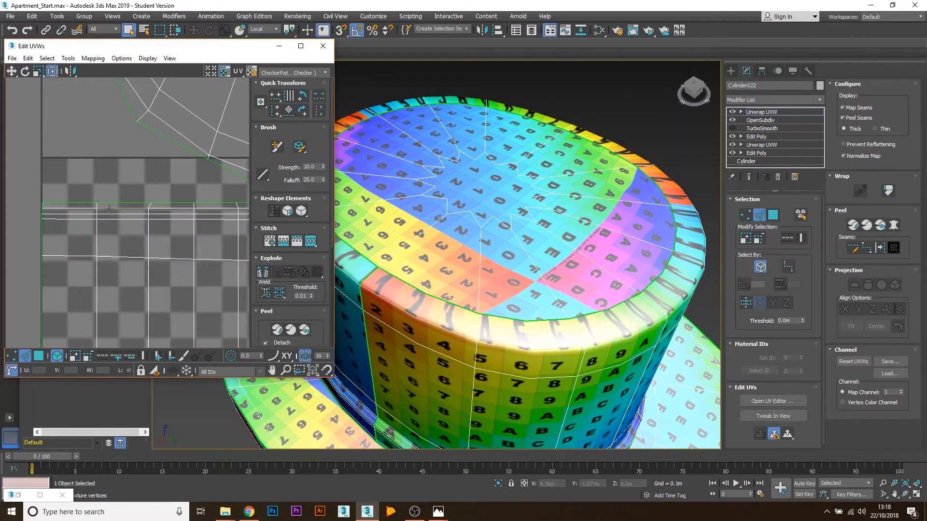
{"action": "left_click", "coordinate": [109, 209]}
{"action": "double_click", "coordinate": [121, 202]}
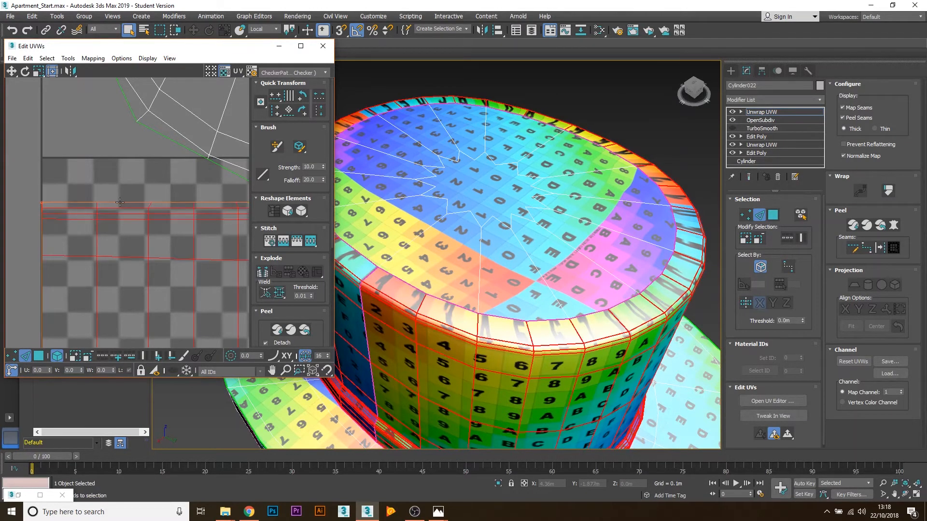
{"action": "left_click", "coordinate": [145, 188]}
- Turn off selection by element and select the closely spaced edge loops along the upper border of the side shell
{"action": "scroll", "coordinate": [141, 197], "scroll_direction": "up", "scroll_amount": 5}
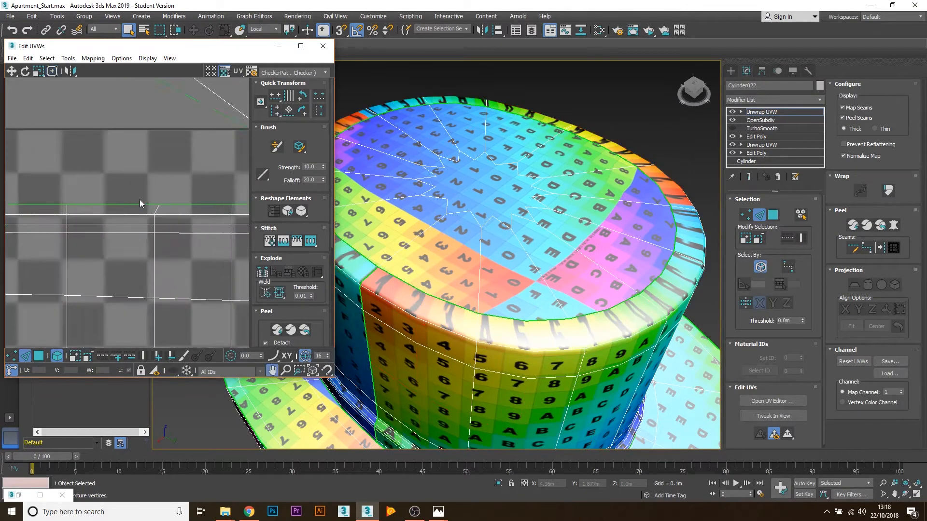
{"action": "left_click", "coordinate": [206, 220]}
{"action": "left_click", "coordinate": [210, 204]}
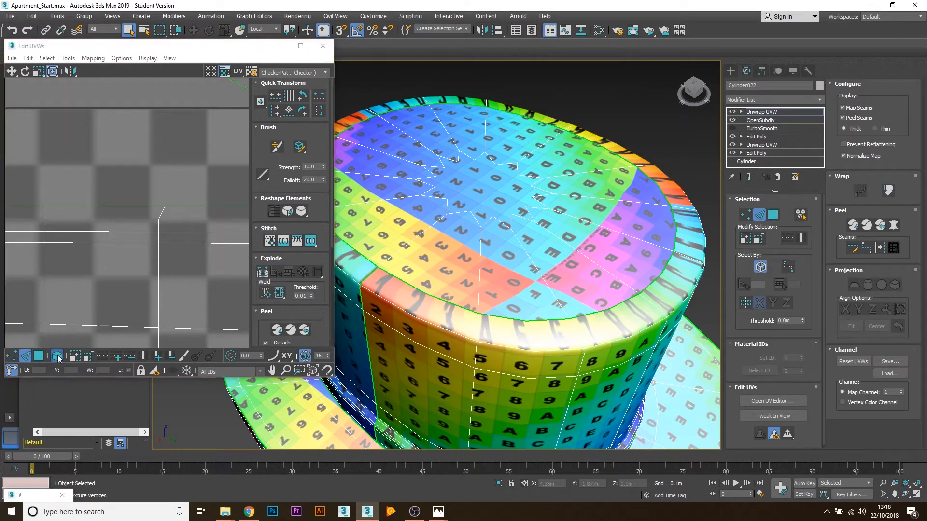
{"action": "left_click", "coordinate": [122, 207]}
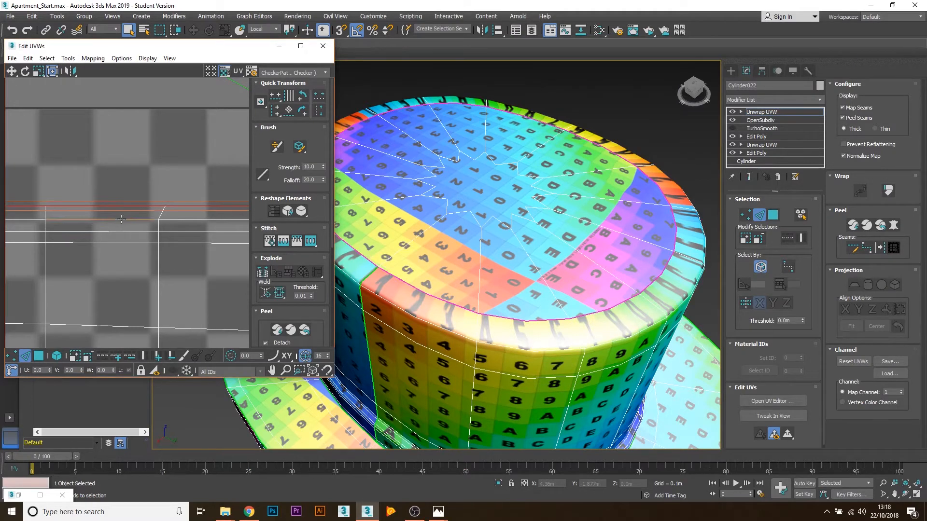
{"action": "scroll", "coordinate": [149, 224], "scroll_direction": "down", "scroll_amount": 4}
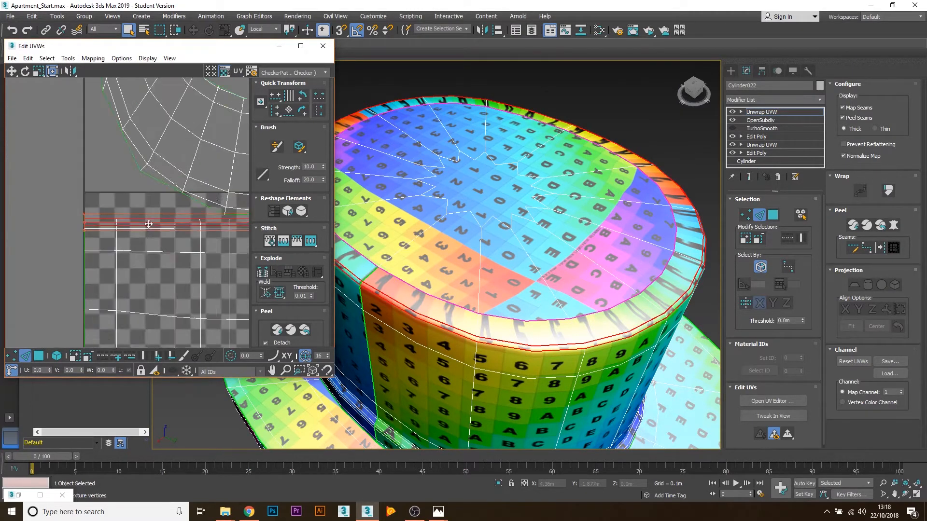
{"action": "scroll", "coordinate": [148, 224], "scroll_direction": "down", "scroll_amount": 1}
{"action": "middle_click_drag", "start_coordinate": [149, 224], "coordinate": [37, 222]}
{"action": "scroll", "coordinate": [41, 222], "scroll_direction": "down", "scroll_amount": 4}
{"action": "scroll", "coordinate": [195, 208], "scroll_direction": "up", "scroll_amount": 4}
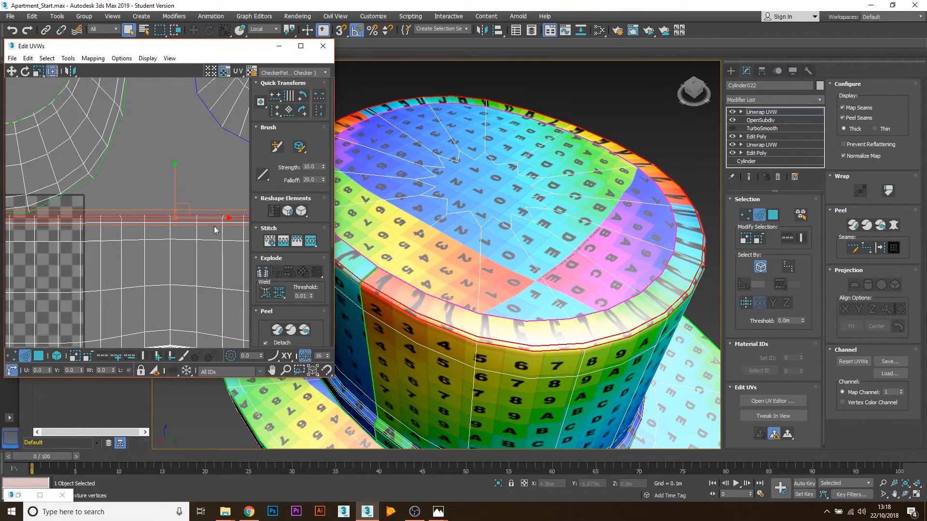
- Move the selected edge loops outward at the upper border of the side shell to relax the compressed checker on the rim
{"action": "scroll", "coordinate": [179, 222], "scroll_direction": "up", "scroll_amount": 4}
{"action": "scroll", "coordinate": [178, 222], "scroll_direction": "down", "scroll_amount": 3}
{"action": "middle_click_drag", "start_coordinate": [232, 227], "coordinate": [179, 235]}
{"action": "scroll", "coordinate": [178, 223], "scroll_direction": "up", "scroll_amount": 3}
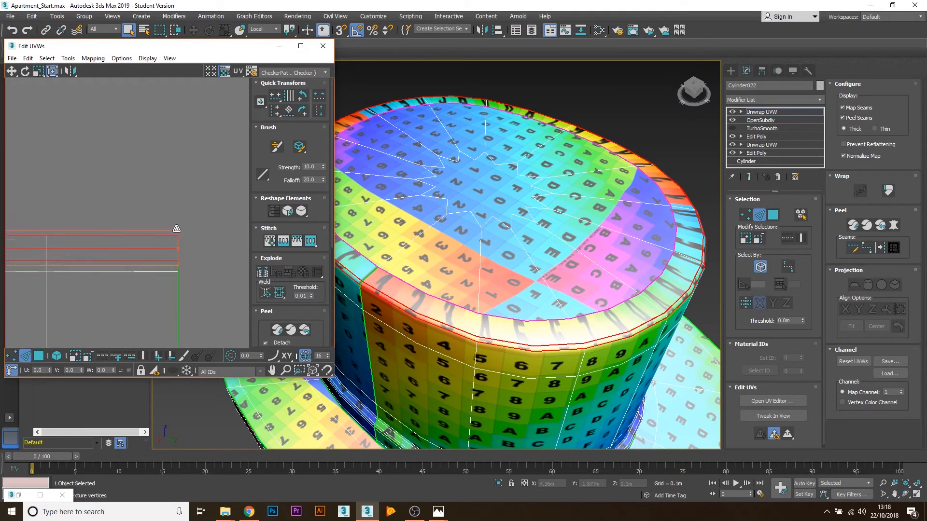
{"action": "left_click_drag", "start_coordinate": [177, 228], "coordinate": [180, 208]}
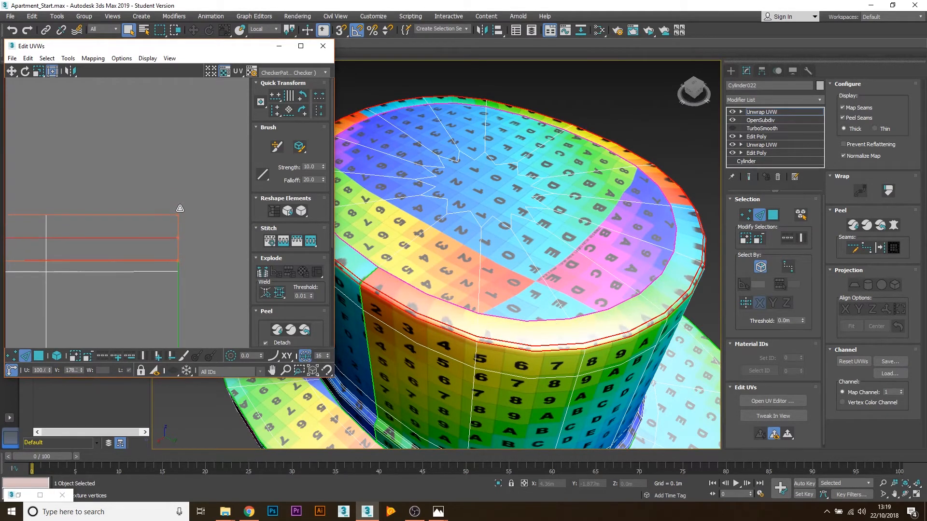
- Select only the outermost upper border edges of the side shell and move them further up to even out the rim's checker
{"action": "left_click", "coordinate": [176, 216]}
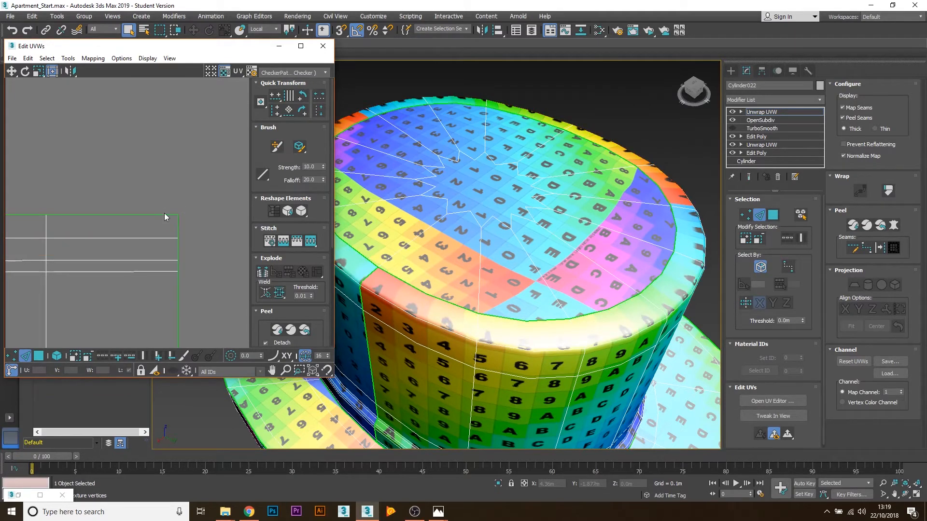
{"action": "left_click", "coordinate": [165, 215]}
{"action": "left_click_drag", "start_coordinate": [164, 216], "coordinate": [168, 161]}
{"action": "scroll", "coordinate": [161, 174], "scroll_direction": "down", "scroll_amount": 2}
{"action": "middle_click_drag", "start_coordinate": [472, 297], "coordinate": [555, 287]}
{"action": "scroll", "coordinate": [518, 288], "scroll_direction": "down", "scroll_amount": 4}
{"action": "scroll", "coordinate": [601, 263], "scroll_direction": "up", "scroll_amount": 4}
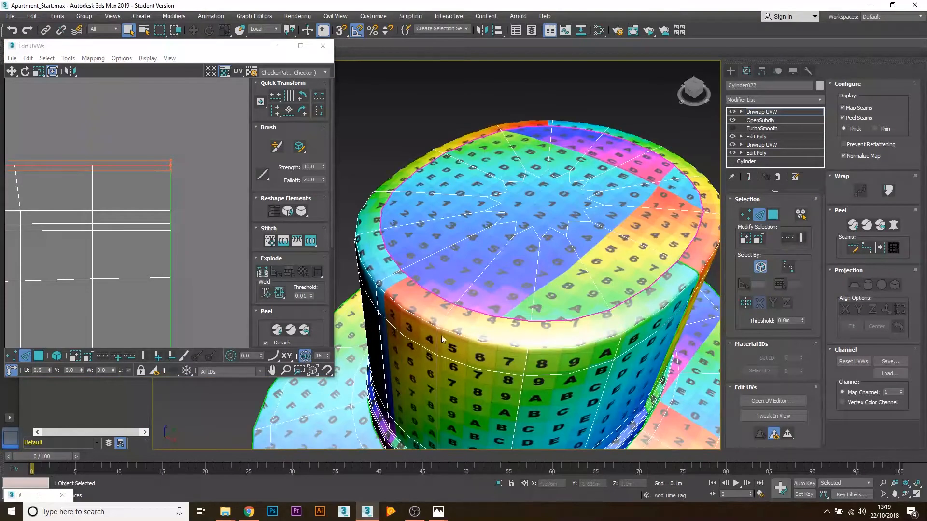
{"action": "middle_click_drag", "start_coordinate": [560, 336], "coordinate": [521, 316], "text": "alt"}
- Leave UV sub-object editing and examine the checker pattern on the crown, side, band and brim of the hat
{"action": "left_click", "coordinate": [763, 221]}
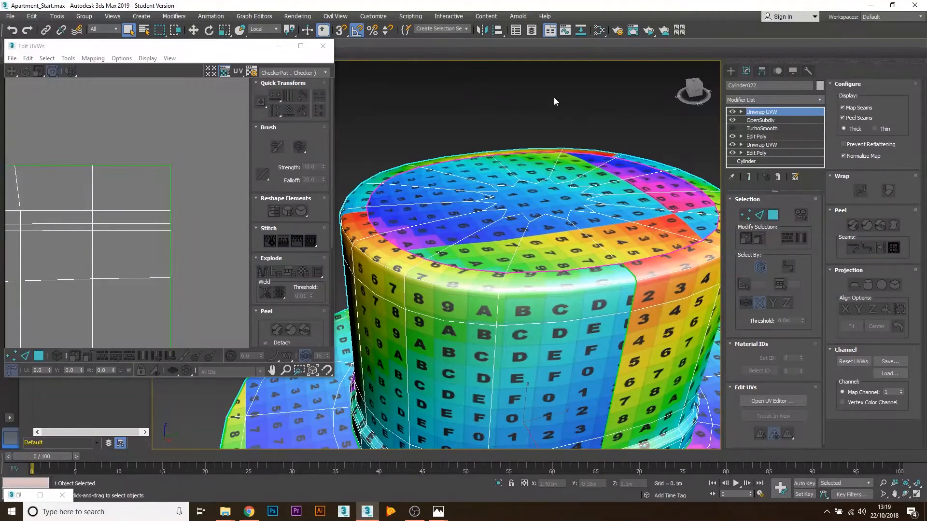
{"action": "left_click", "coordinate": [554, 97]}
{"action": "scroll", "coordinate": [548, 227], "scroll_direction": "down", "scroll_amount": 3}
{"action": "mouse_move", "coordinate": [521, 263]}
{"action": "middle_mouse_down", "text": "alt"}
{"action": "mouse_move", "coordinate": [553, 271]}
{"action": "mouse_move", "coordinate": [534, 255]}
{"action": "middle_mouse_up", "text": "alt"}
{"action": "left_click", "coordinate": [550, 243]}
{"action": "key", "text": "z"}
{"action": "scroll", "coordinate": [434, 278], "scroll_direction": "up", "scroll_amount": 4}
{"action": "middle_click_drag", "start_coordinate": [433, 278], "coordinate": [486, 271], "text": "alt"}
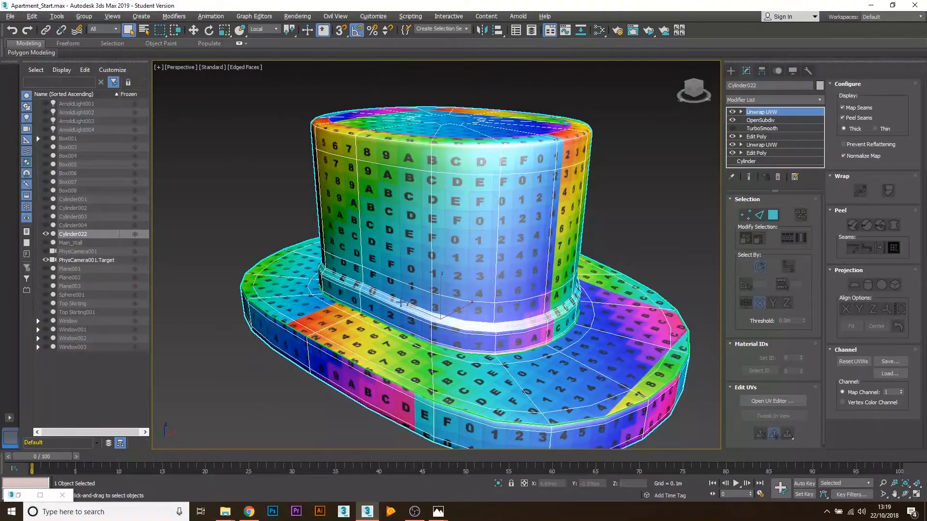
{"action": "middle_click_drag", "start_coordinate": [401, 303], "coordinate": [573, 288], "text": "alt"}
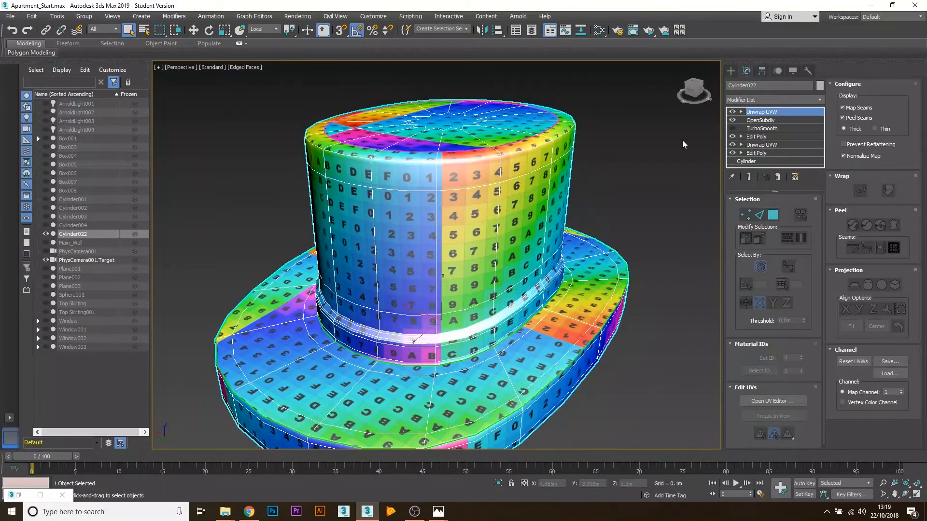
{"action": "scroll", "coordinate": [604, 204], "scroll_direction": "down", "scroll_amount": 3}
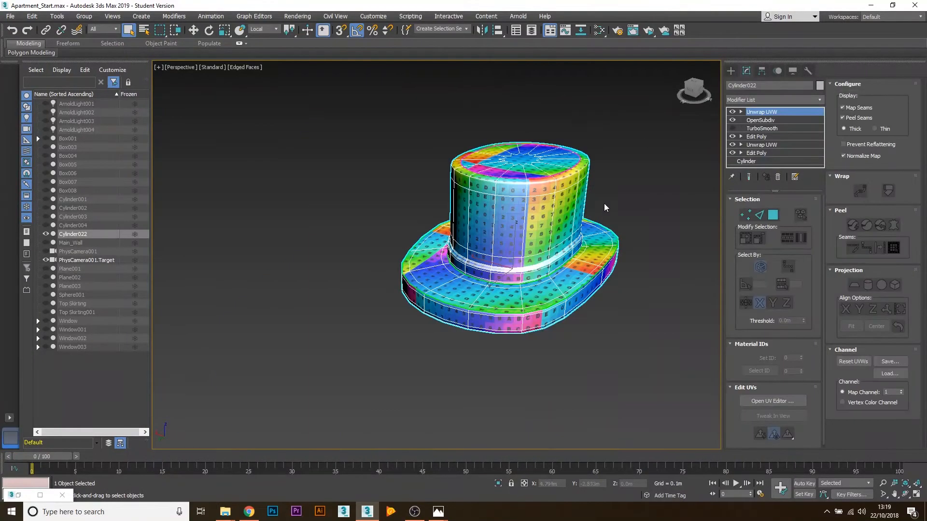
{"action": "scroll", "coordinate": [604, 203], "scroll_direction": "down", "scroll_amount": 2}
- Unhide all objects in the apartment scene and reselect the hat
{"action": "left_click", "coordinate": [619, 205]}
{"action": "right_click", "coordinate": [616, 209]}
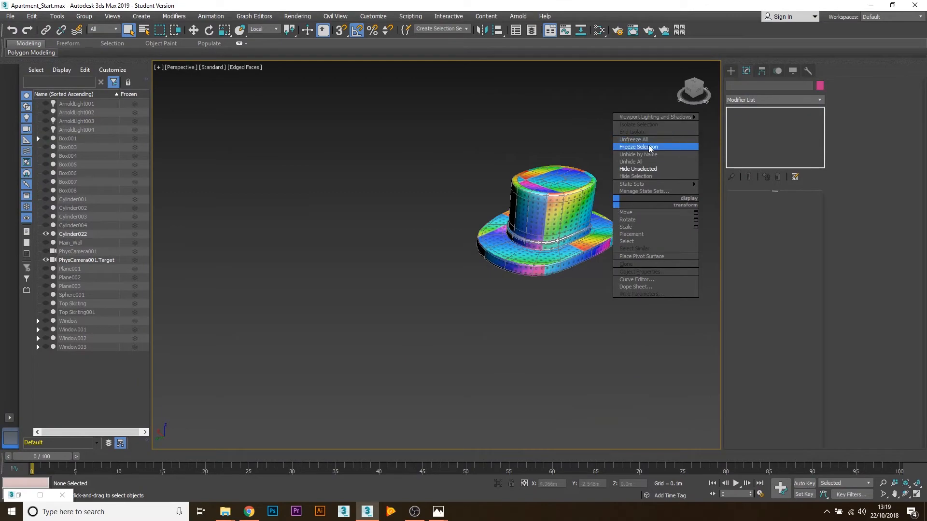
{"action": "left_click", "coordinate": [648, 162]}
{"action": "left_click", "coordinate": [556, 242]}
{"action": "key", "text": "z"}
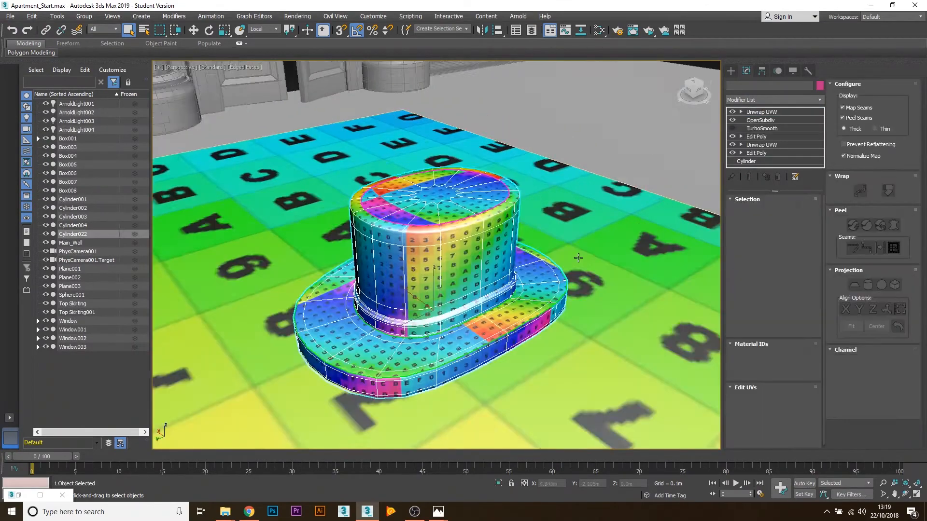
- Select the floor plane Plane001 and assign it the material that uses the custom_uv_diag.png checker map
{"action": "middle_click_drag", "start_coordinate": [578, 256], "coordinate": [448, 278], "text": "alt"}
{"action": "scroll", "coordinate": [406, 304], "scroll_direction": "down", "scroll_amount": 4}
{"action": "middle_click_drag", "start_coordinate": [406, 304], "coordinate": [343, 321], "text": "alt"}
{"action": "middle_click_drag", "start_coordinate": [342, 321], "coordinate": [421, 213]}
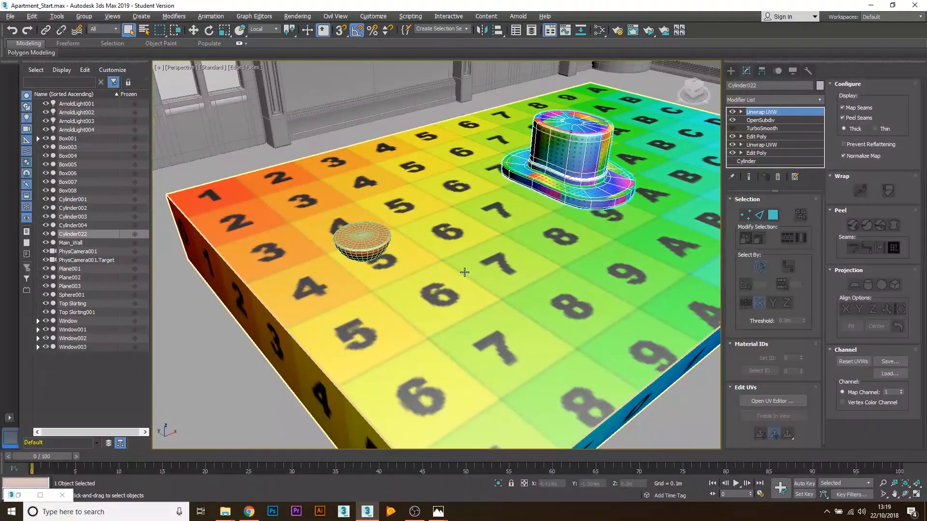
{"action": "mouse_move", "coordinate": [480, 275]}
{"action": "middle_mouse_down", "text": "alt"}
{"action": "mouse_move", "coordinate": [428, 271]}
{"action": "mouse_move", "coordinate": [483, 279]}
{"action": "middle_mouse_up", "text": "alt"}
{"action": "scroll", "coordinate": [427, 272], "scroll_direction": "down", "scroll_amount": 4}
{"action": "middle_click_drag", "start_coordinate": [410, 345], "coordinate": [549, 235]}
{"action": "scroll", "coordinate": [549, 236], "scroll_direction": "down", "scroll_amount": 2}
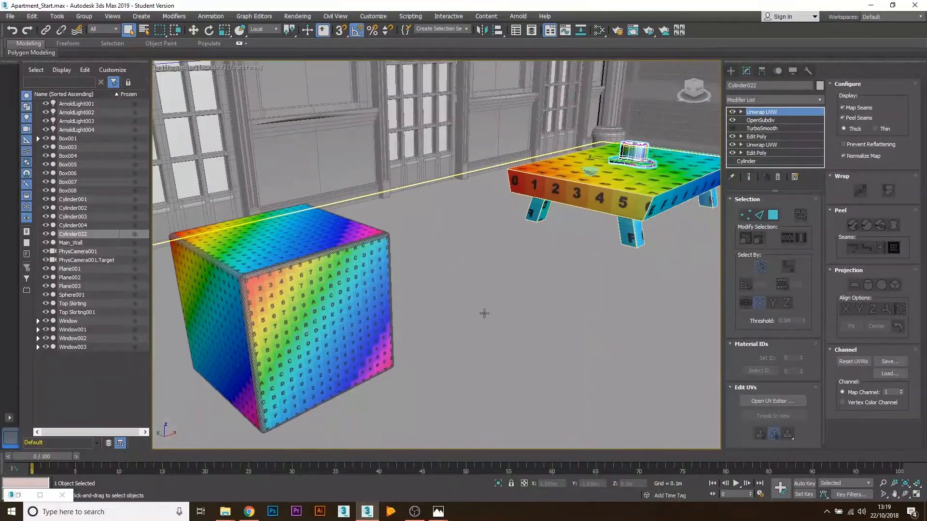
{"action": "left_click", "coordinate": [484, 313]}
{"action": "scroll", "coordinate": [484, 313], "scroll_direction": "down", "scroll_amount": 5}
{"action": "middle_click_drag", "start_coordinate": [484, 314], "coordinate": [471, 335], "text": "alt"}
{"action": "middle_click_drag", "start_coordinate": [502, 365], "coordinate": [268, 283], "text": "alt"}
{"action": "scroll", "coordinate": [528, 291], "scroll_direction": "up", "scroll_amount": 4}
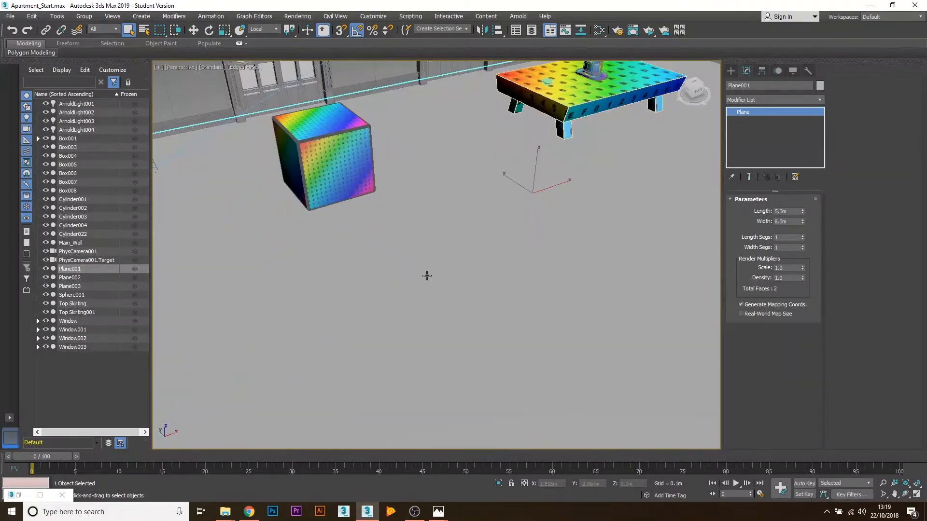
{"action": "key", "text": "m"}
{"action": "scroll", "coordinate": [226, 263], "scroll_direction": "down", "scroll_amount": 2}
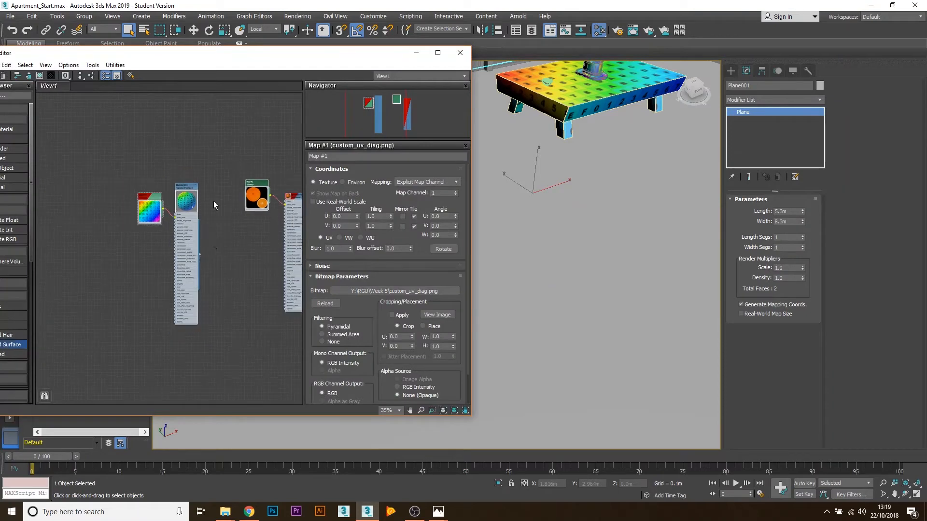
{"action": "left_click_drag", "start_coordinate": [200, 254], "coordinate": [547, 293]}
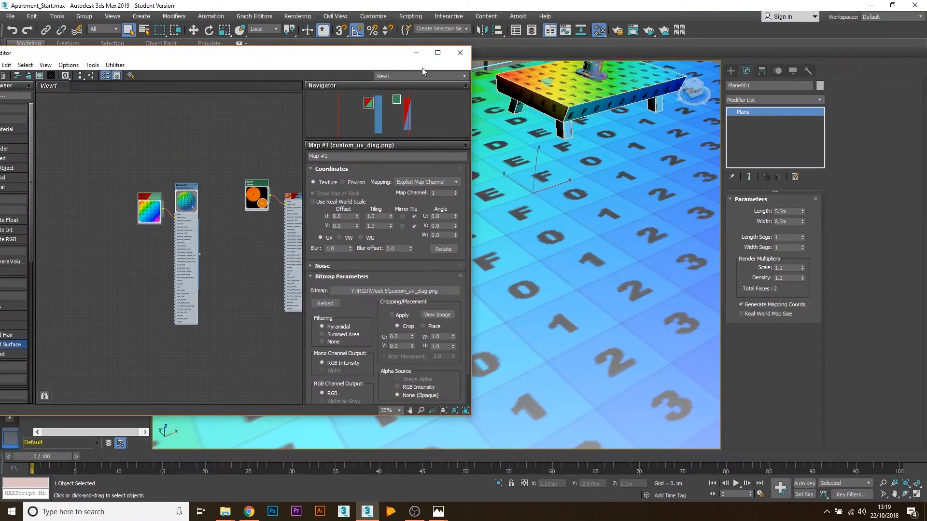
{"action": "left_click", "coordinate": [416, 53]}
- Add an Unwrap UVW modifier to the floor plane and select its polygon
{"action": "key", "text": "z"}
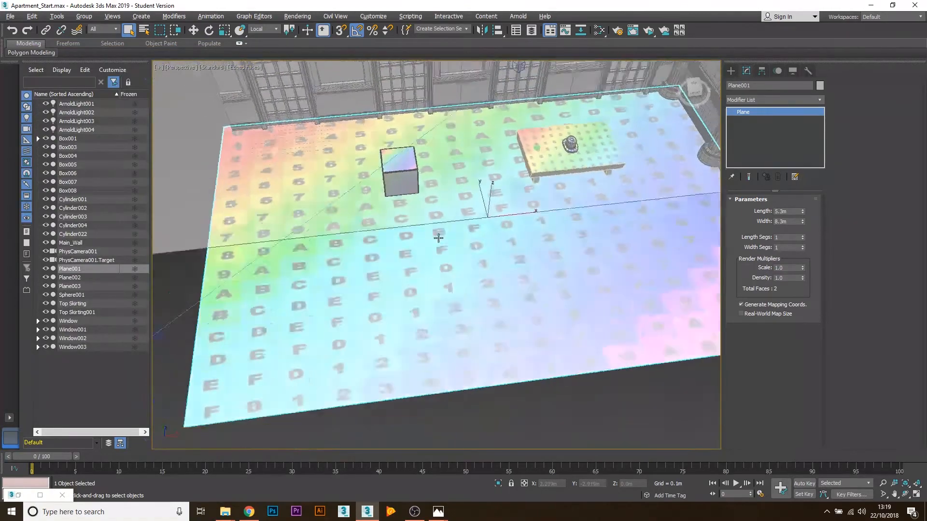
{"action": "middle_click_drag", "start_coordinate": [439, 238], "coordinate": [336, 305], "text": "alt"}
{"action": "scroll", "coordinate": [296, 286], "scroll_direction": "up", "scroll_amount": 4}
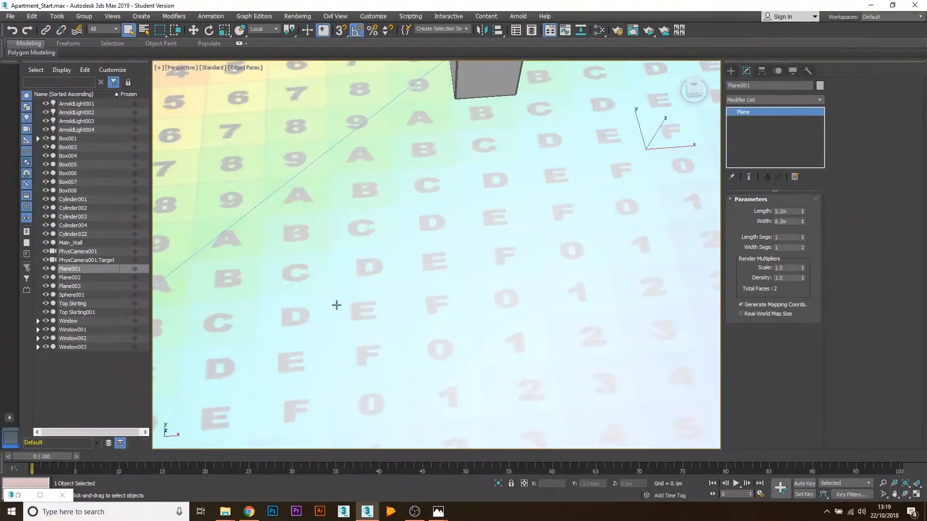
{"action": "scroll", "coordinate": [349, 150], "scroll_direction": "down", "scroll_amount": 6}
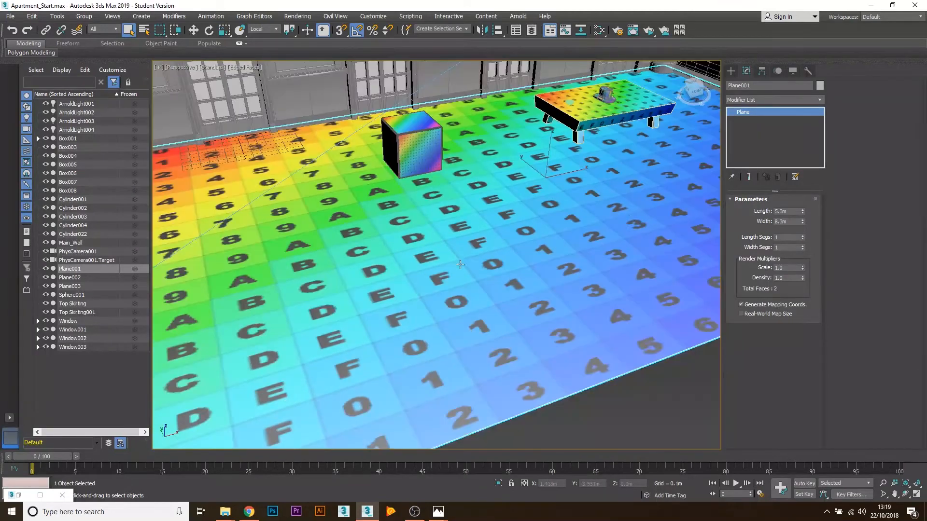
{"action": "left_click", "coordinate": [797, 102]}
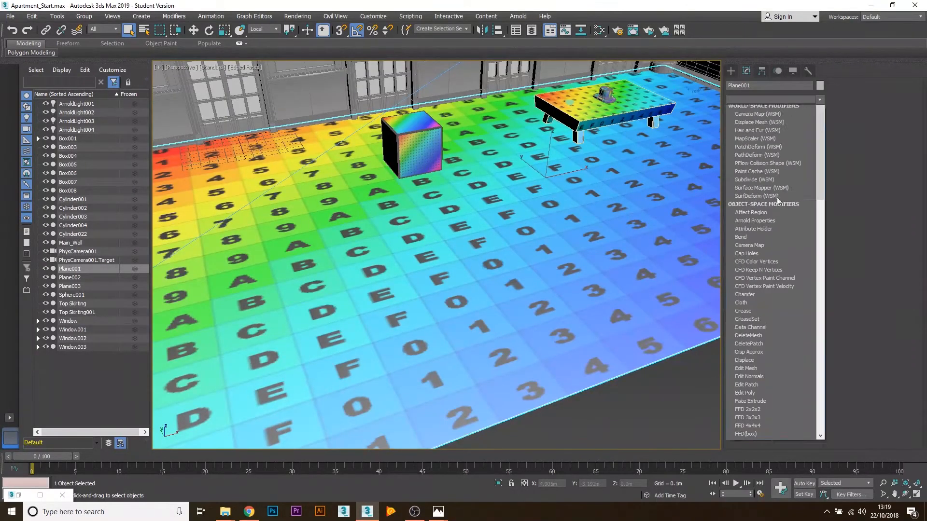
{"action": "scroll", "coordinate": [764, 263], "scroll_direction": "down", "scroll_amount": 5}
{"action": "left_click", "coordinate": [763, 372]}
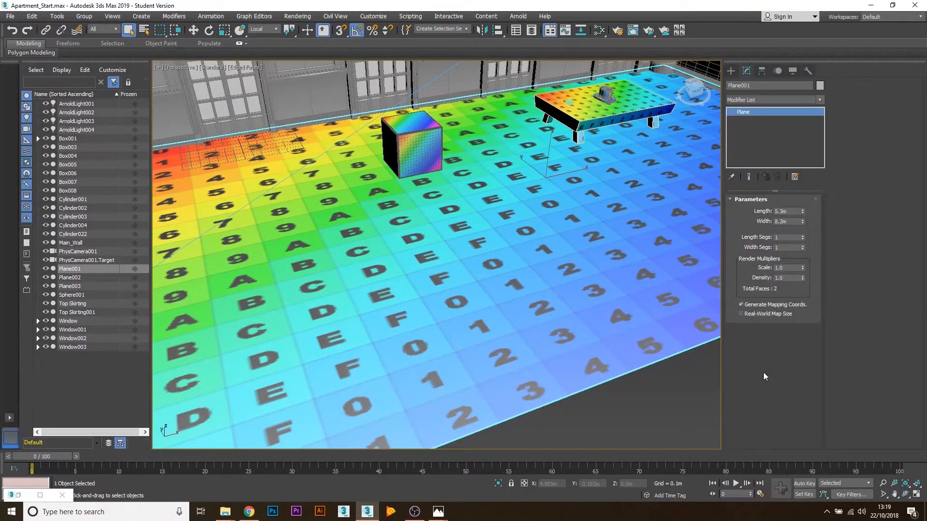
{"action": "left_click", "coordinate": [578, 264]}
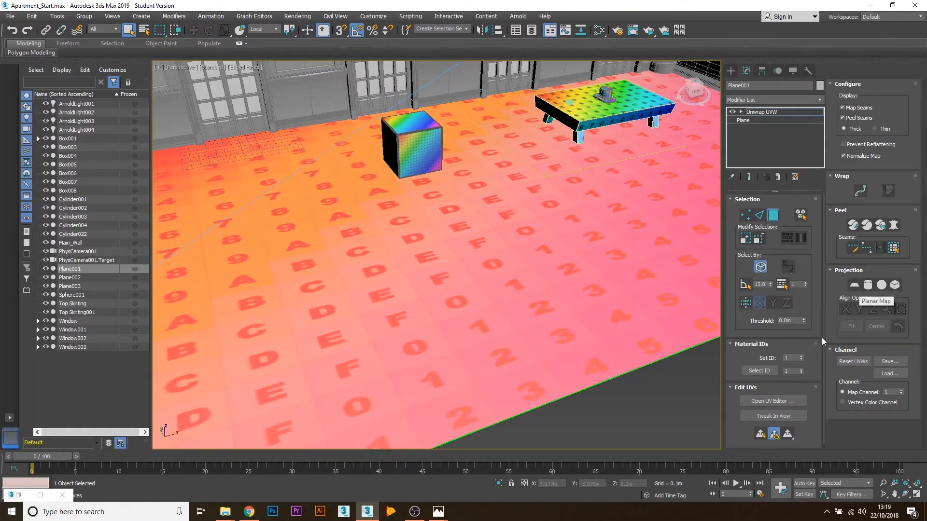
- Open the floor's UV editor and Quick Peel the selected polygon so its UVs match the plane's proportions
{"action": "left_click", "coordinate": [767, 402]}
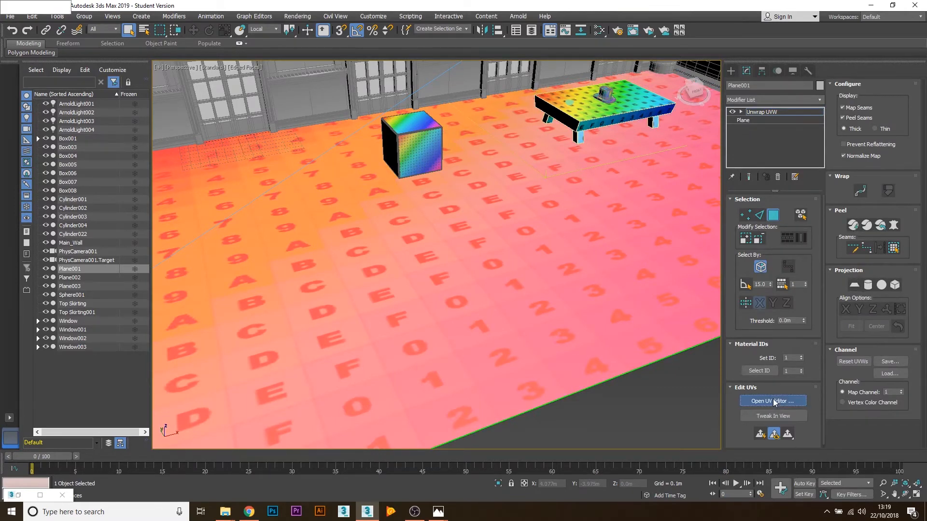
{"action": "left_click", "coordinate": [851, 227]}
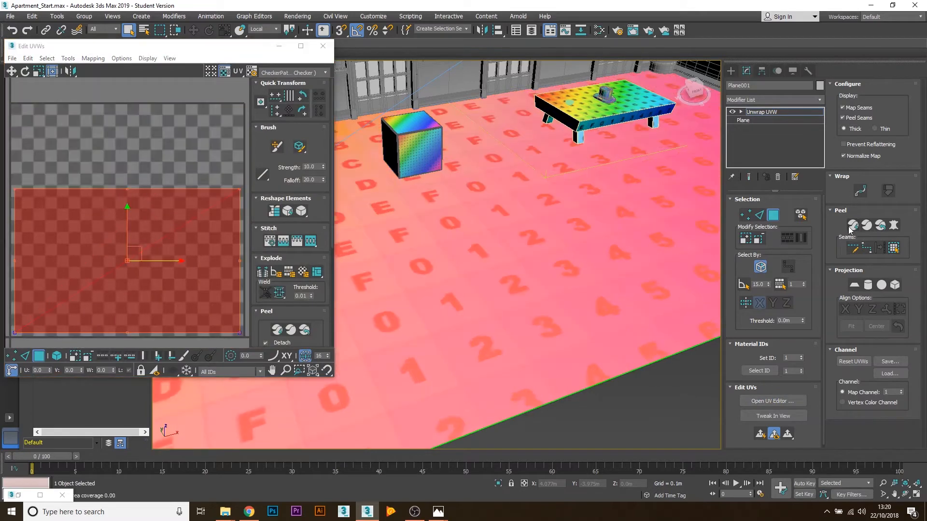
{"action": "scroll", "coordinate": [127, 258], "scroll_direction": "down", "scroll_amount": 3}
{"action": "left_click", "coordinate": [196, 192]}
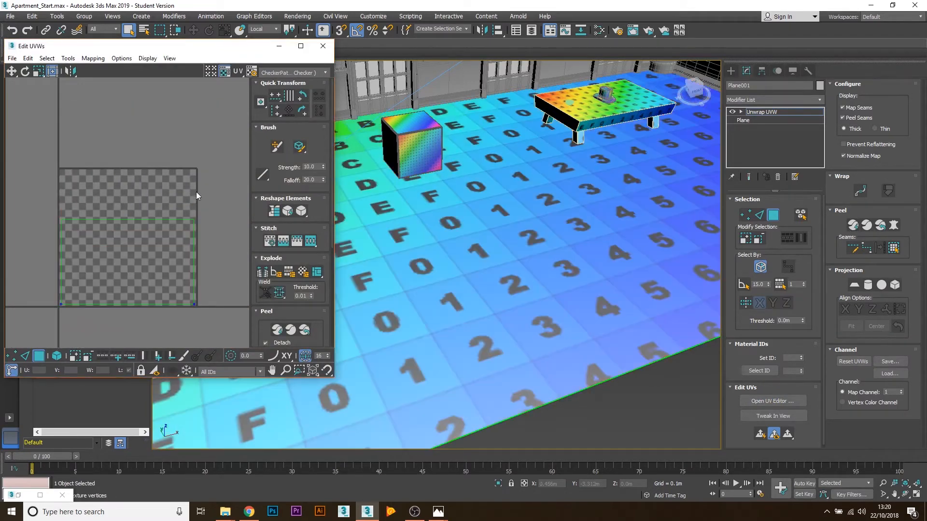
{"action": "middle_click_drag", "start_coordinate": [398, 293], "coordinate": [553, 286]}
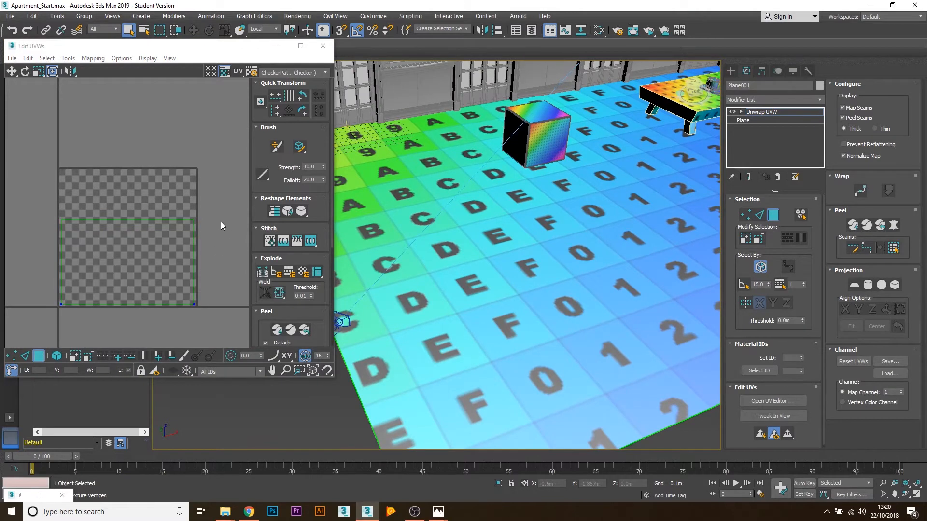
- Add a new Arnold Standard Surface material in the Slate Material Editor for the floor
{"action": "key", "text": "m"}
{"action": "middle_click_drag", "start_coordinate": [188, 243], "coordinate": [196, 224]}
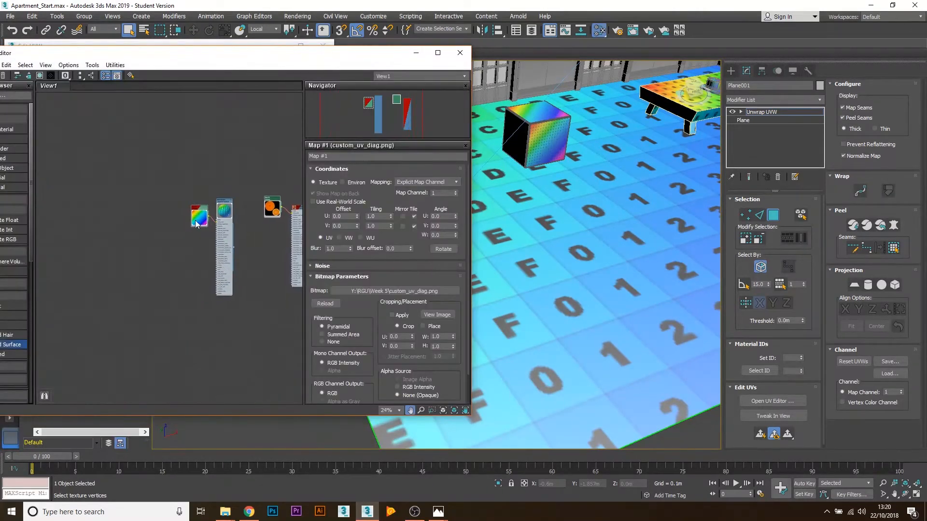
{"action": "left_click_drag", "start_coordinate": [159, 58], "coordinate": [225, 58]}
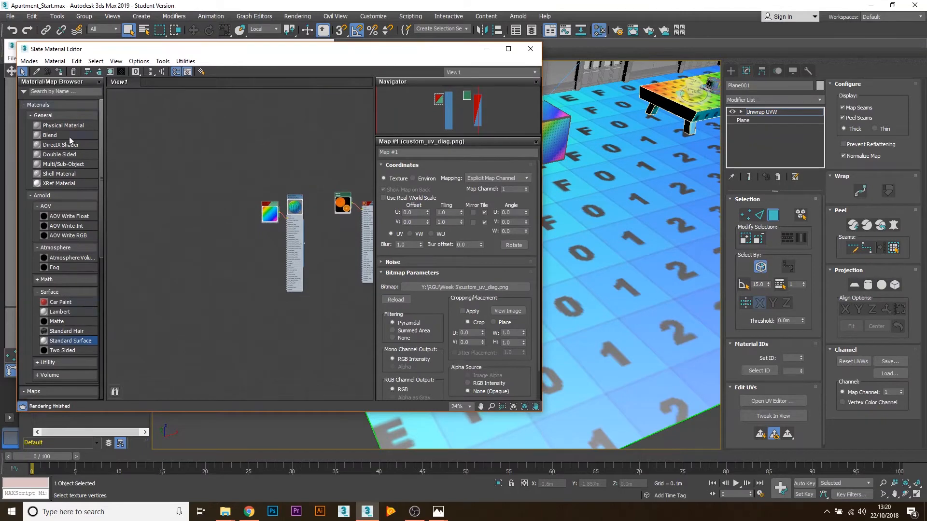
{"action": "scroll", "coordinate": [71, 268], "scroll_direction": "down", "scroll_amount": 3}
{"action": "left_click_drag", "start_coordinate": [67, 271], "coordinate": [230, 250]}
{"action": "scroll", "coordinate": [227, 251], "scroll_direction": "up", "scroll_amount": 4}
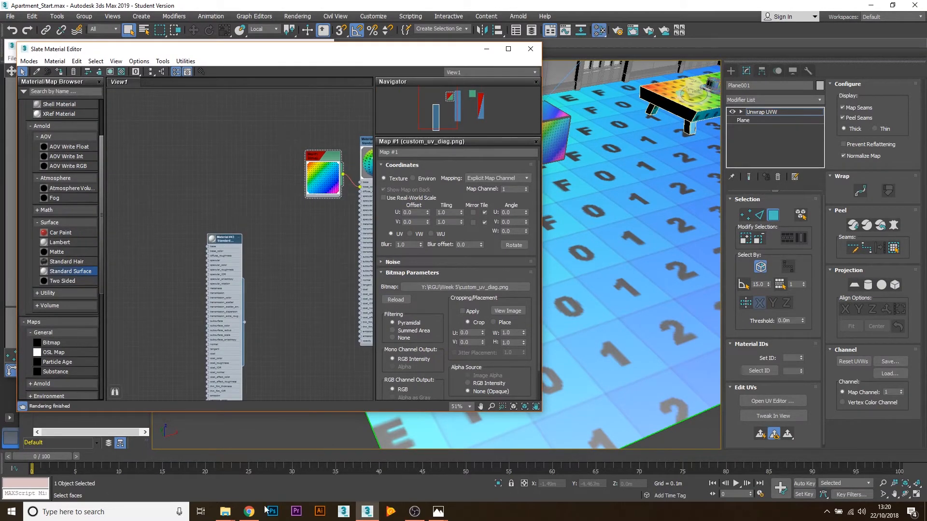
- Bring WoodFlooring045_COL_3K.jpg from the Week 5 folder into the material graph as a bitmap node
{"action": "mouse_move", "coordinate": [225, 512]}
{"action": "left_click", "coordinate": [288, 456]}
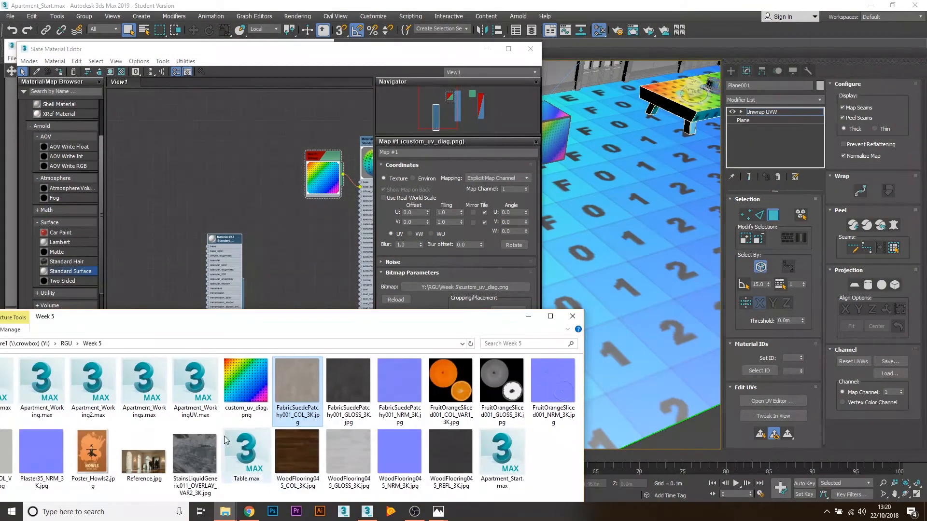
{"action": "left_click_drag", "start_coordinate": [317, 318], "coordinate": [750, 162]}
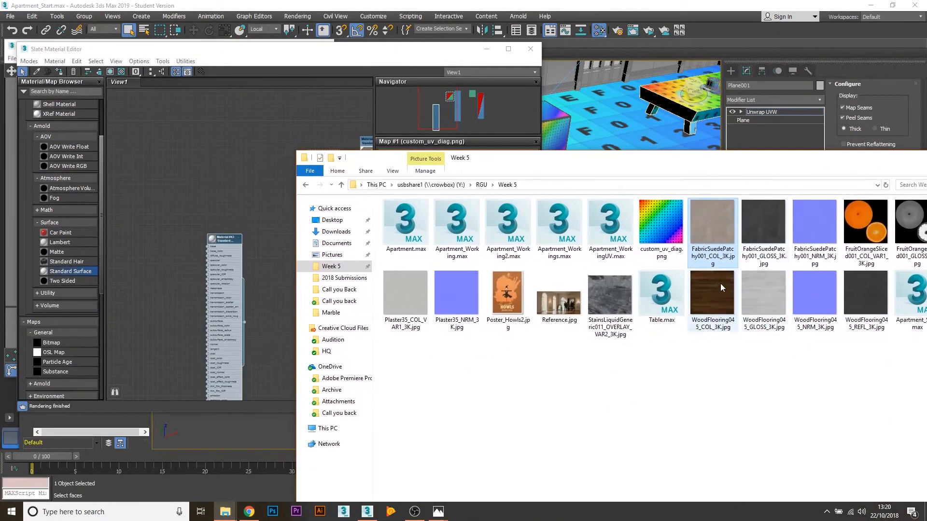
{"action": "left_click_drag", "start_coordinate": [719, 285], "coordinate": [172, 251]}
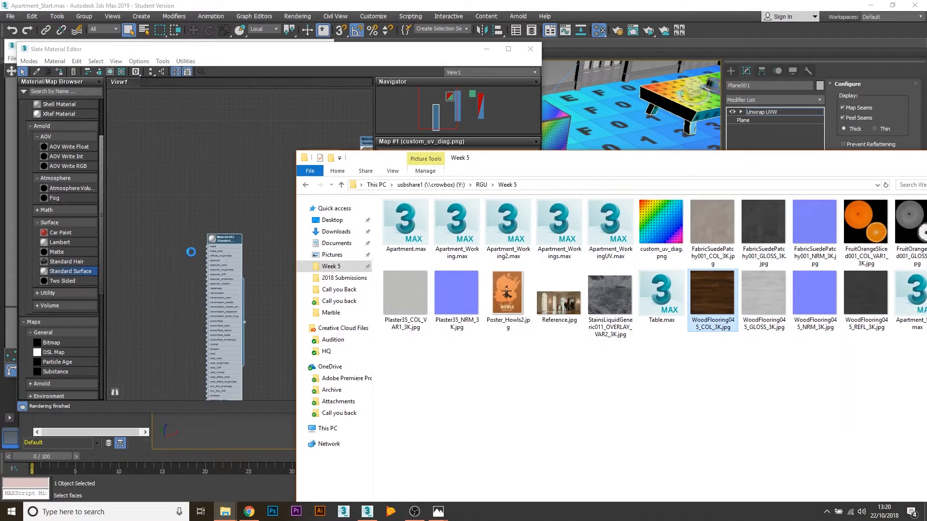
{"action": "left_click_drag", "start_coordinate": [823, 162], "coordinate": [575, 167]}
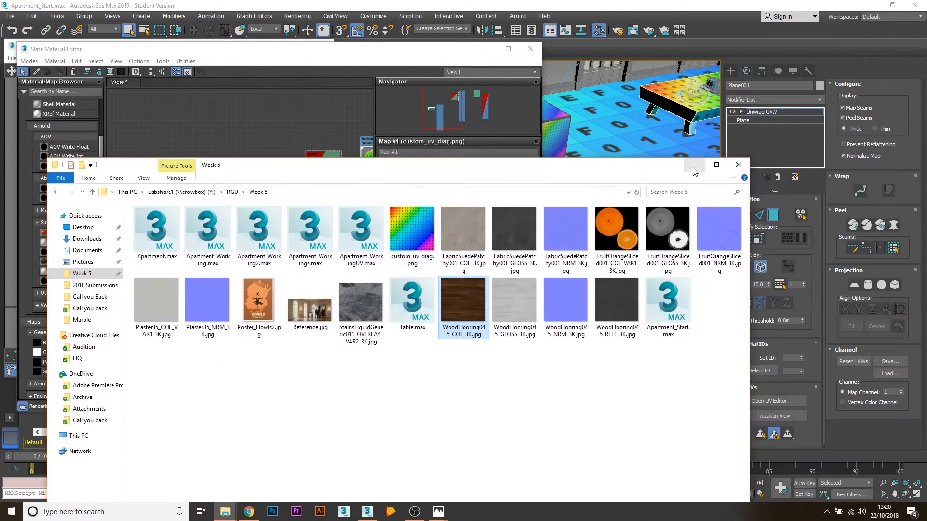
{"action": "left_click", "coordinate": [696, 166]}
- Connect the wood flooring bitmap to the new material's base_color and enable its shaded display in the viewport
{"action": "scroll", "coordinate": [185, 253], "scroll_direction": "up", "scroll_amount": 5}
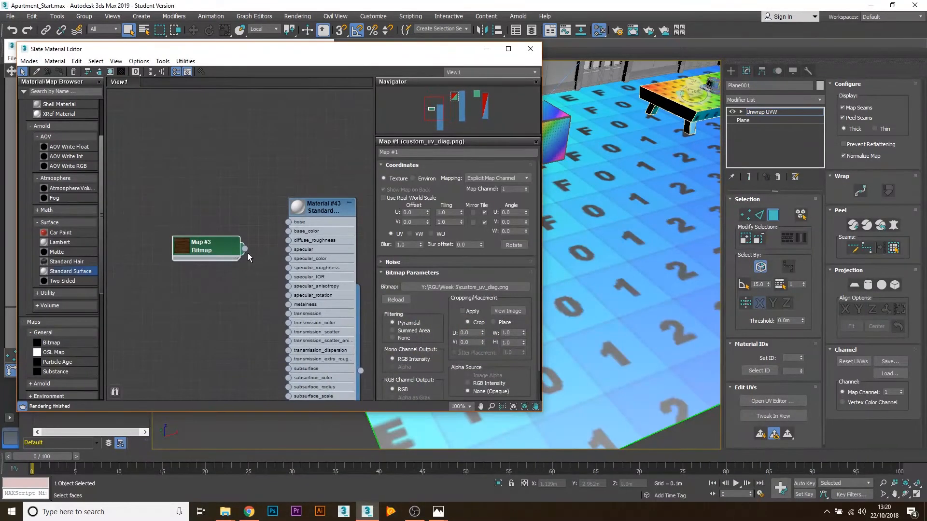
{"action": "left_click_drag", "start_coordinate": [246, 253], "coordinate": [313, 229]}
{"action": "left_click", "coordinate": [208, 249]}
{"action": "double_click", "coordinate": [208, 249]}
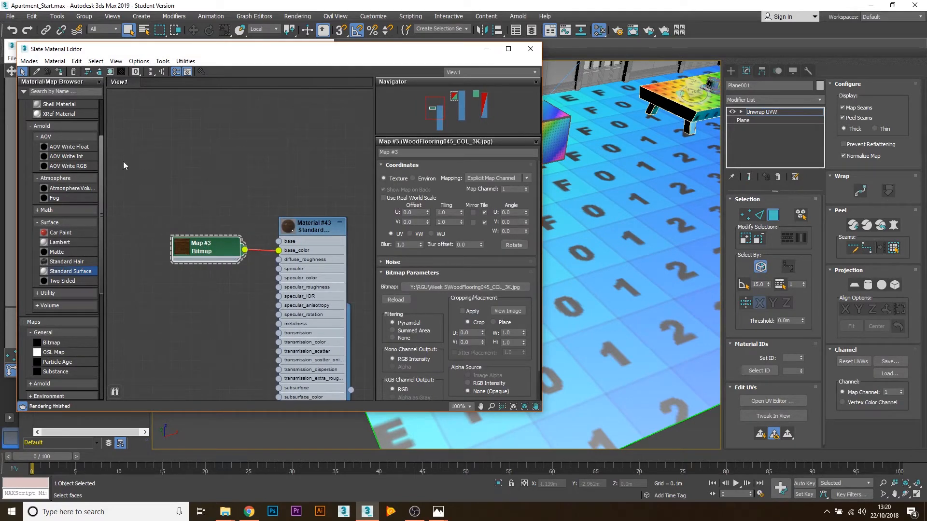
{"action": "left_click", "coordinate": [110, 73]}
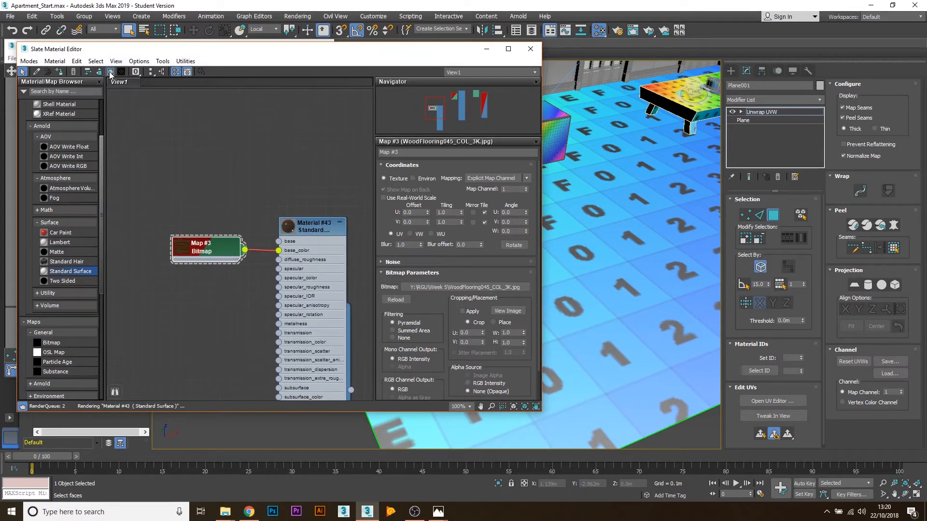
- Assign the wood flooring material to the apartment floor plane and minimize the material editor
{"action": "middle_click_drag", "start_coordinate": [339, 381], "coordinate": [260, 313]}
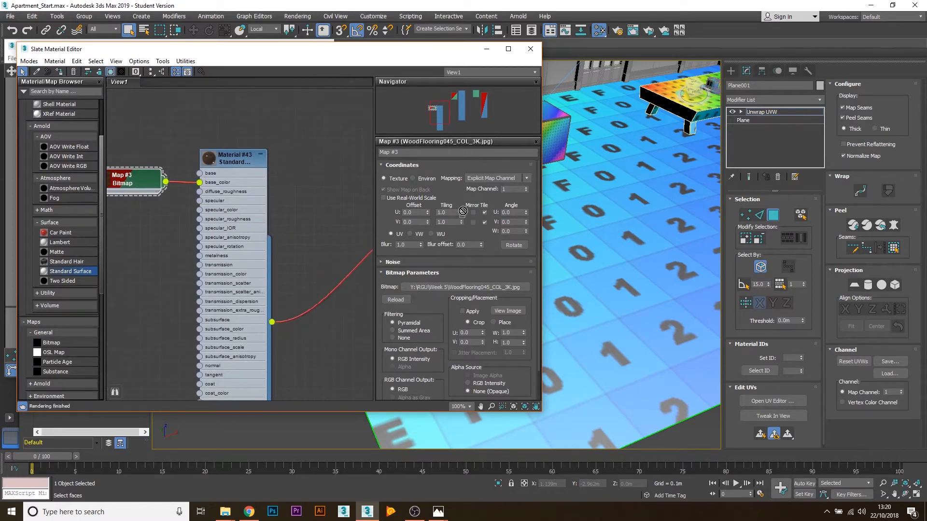
{"action": "left_click_drag", "start_coordinate": [462, 211], "coordinate": [599, 244]}
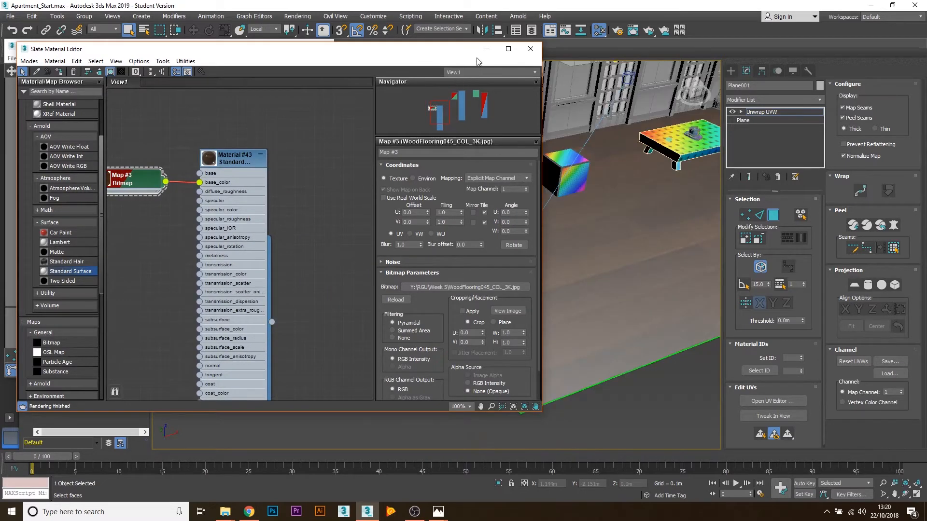
{"action": "left_click", "coordinate": [486, 49]}
- Scale the floor's UV polygon up uniformly to about six and a half UV tiles wide so the wood planks repeat smaller
{"action": "middle_click_drag", "start_coordinate": [597, 220], "coordinate": [561, 256]}
{"action": "scroll", "coordinate": [515, 200], "scroll_direction": "up", "scroll_amount": 3}
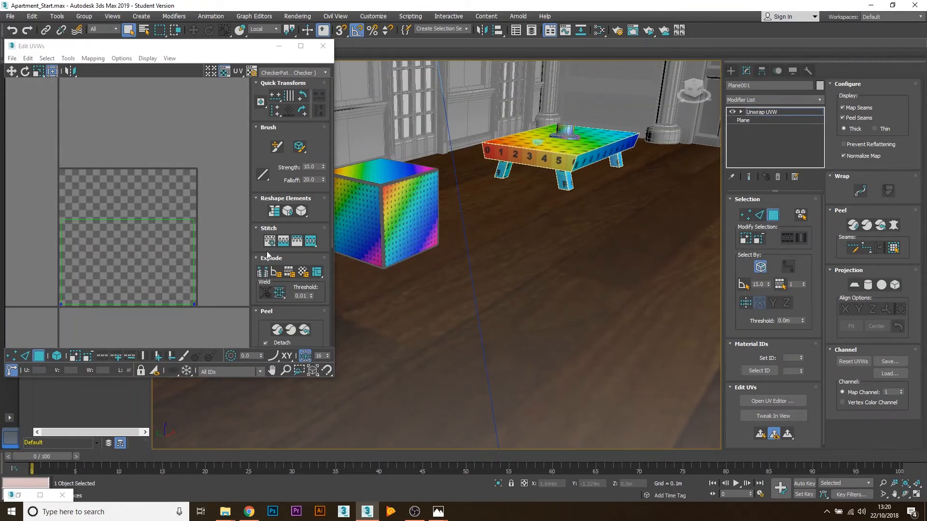
{"action": "left_click", "coordinate": [182, 263]}
{"action": "scroll", "coordinate": [182, 262], "scroll_direction": "down", "scroll_amount": 2}
{"action": "middle_click_drag", "start_coordinate": [217, 234], "coordinate": [141, 247]}
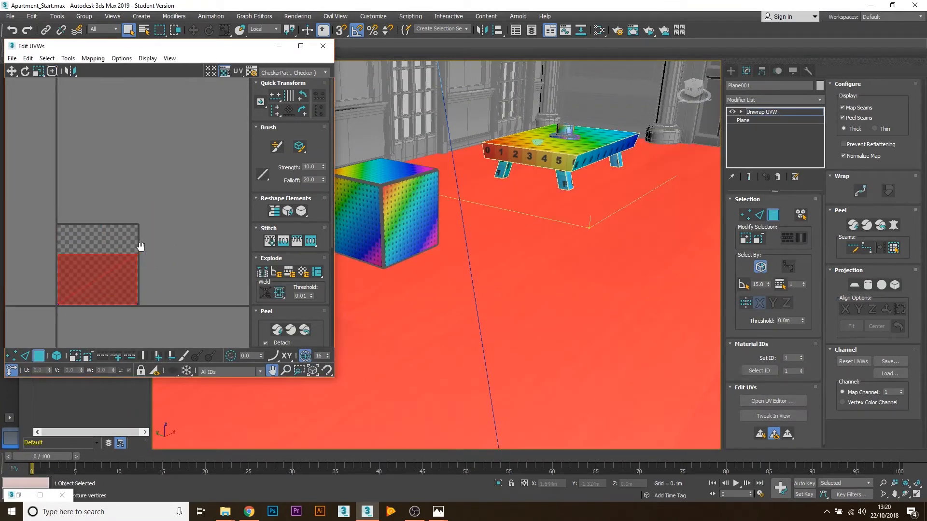
{"action": "scroll", "coordinate": [142, 247], "scroll_direction": "down", "scroll_amount": 2}
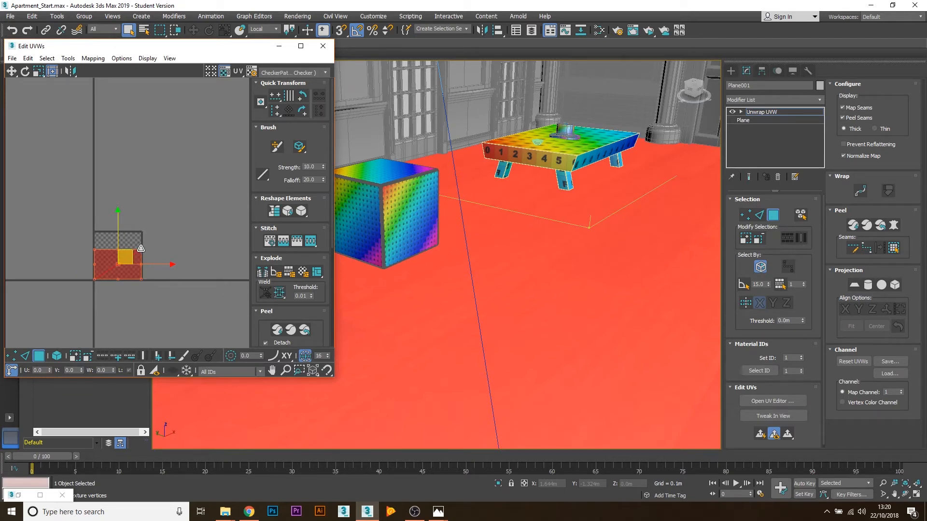
{"action": "left_click_drag", "start_coordinate": [141, 249], "coordinate": [411, 143]}
{"action": "middle_click_drag", "start_coordinate": [512, 304], "coordinate": [535, 257]}
{"action": "scroll", "coordinate": [571, 294], "scroll_direction": "down", "scroll_amount": 3}
{"action": "left_click", "coordinate": [400, 357]}
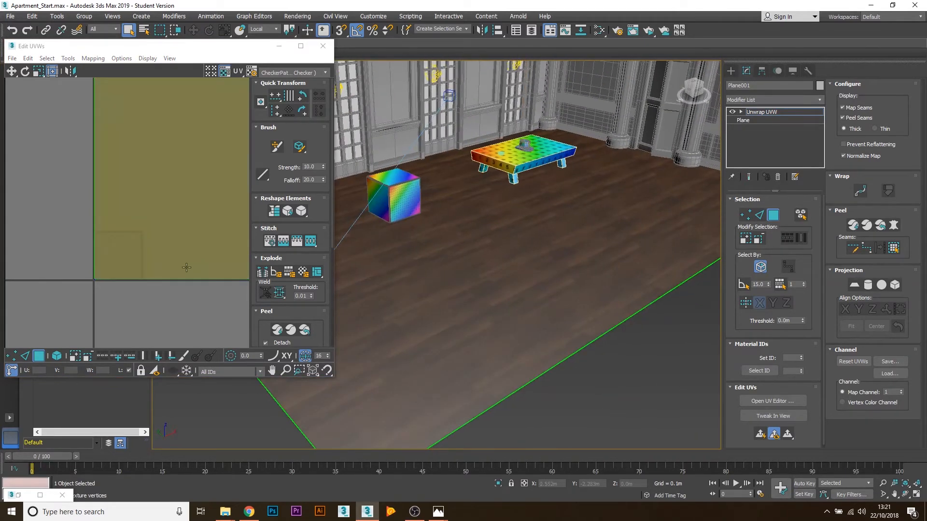
- Scale the floor's UV polygon down to about three and a half UV tiles wide, then leave polygon editing
{"action": "left_click", "coordinate": [169, 253]}
{"action": "scroll", "coordinate": [188, 219], "scroll_direction": "down", "scroll_amount": 4}
{"action": "middle_click_drag", "start_coordinate": [191, 215], "coordinate": [139, 238]}
{"action": "middle_click_drag", "start_coordinate": [208, 199], "coordinate": [128, 210]}
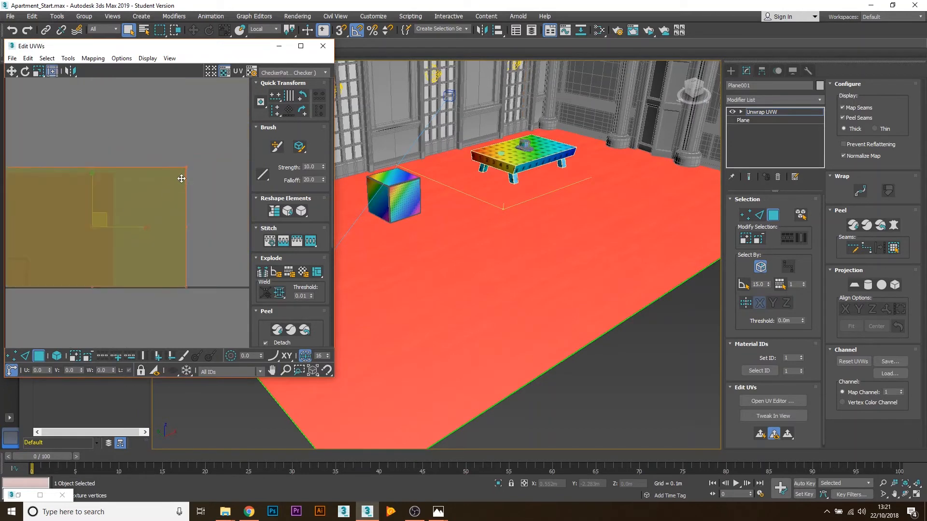
{"action": "left_click_drag", "start_coordinate": [185, 169], "coordinate": [102, 275]}
{"action": "left_click", "coordinate": [169, 291]}
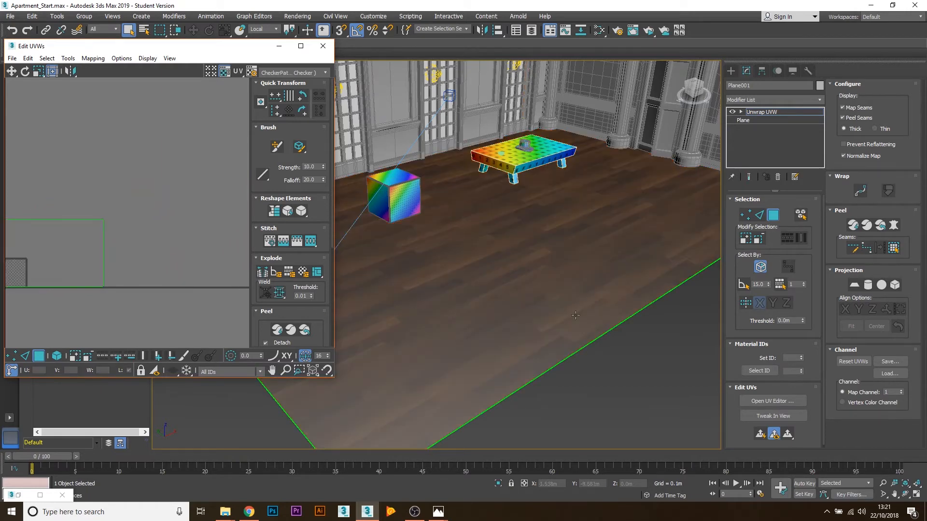
{"action": "middle_click_drag", "start_coordinate": [598, 310], "coordinate": [547, 322]}
{"action": "left_click", "coordinate": [771, 220]}
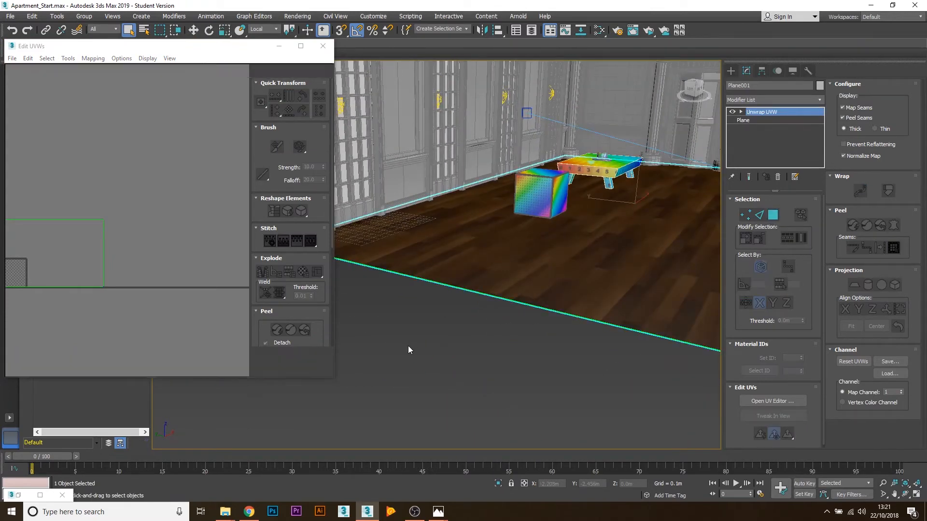
{"action": "left_click", "coordinate": [408, 347]}
- Assign the wood flooring material to the coffee table's top and its legs
{"action": "middle_click_drag", "start_coordinate": [579, 161], "coordinate": [485, 205]}
{"action": "left_click", "coordinate": [484, 204]}
{"action": "key", "text": "z"}
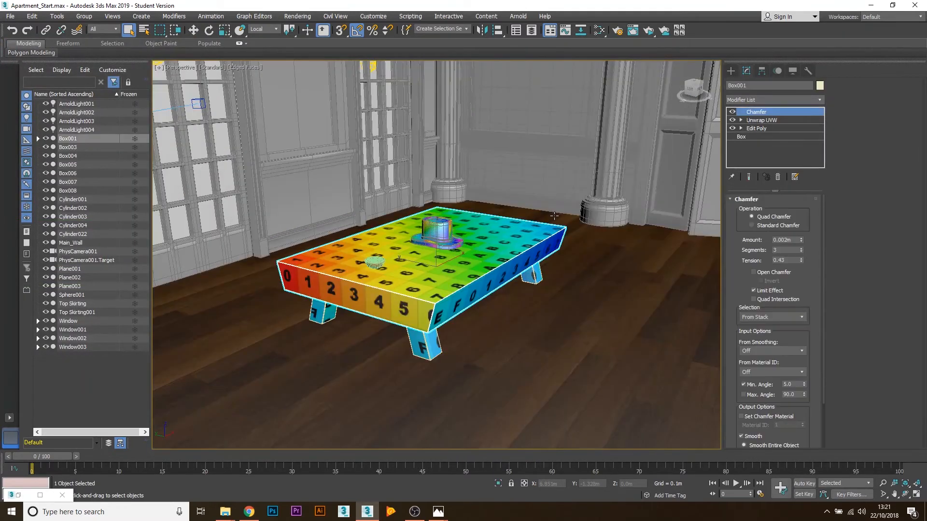
{"action": "scroll", "coordinate": [426, 280], "scroll_direction": "up", "scroll_amount": 3}
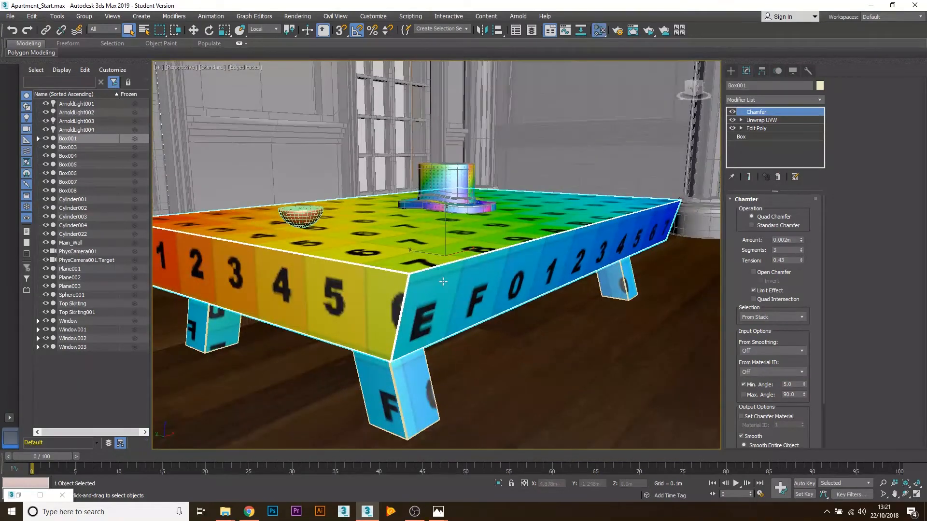
{"action": "key", "text": "m"}
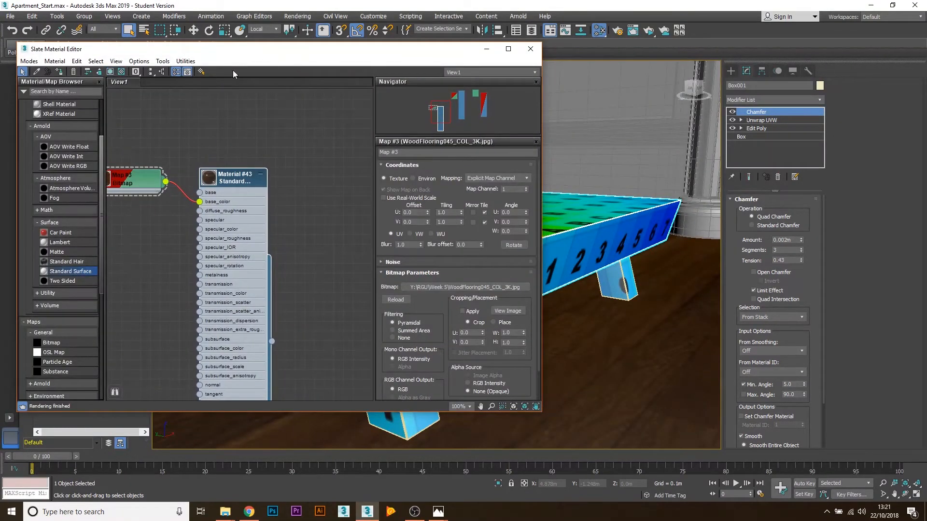
{"action": "left_click_drag", "start_coordinate": [188, 49], "coordinate": [20, 68]}
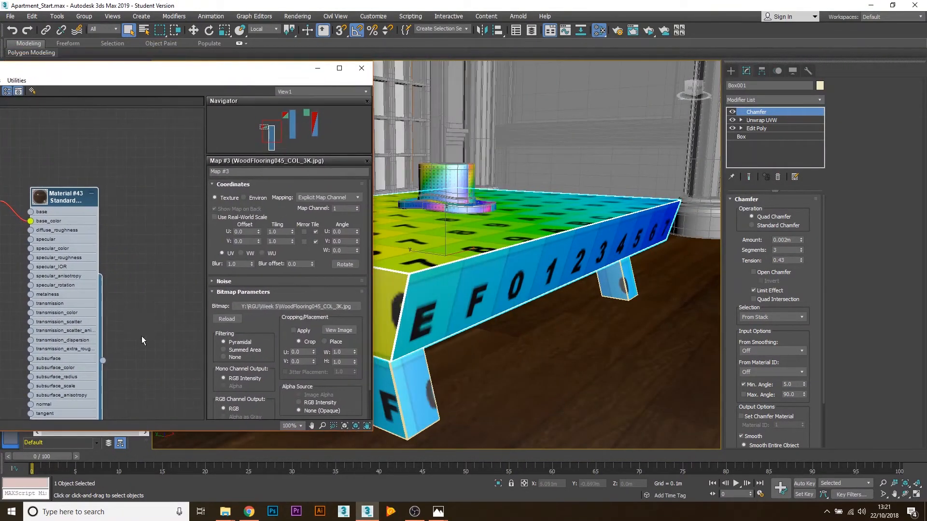
{"action": "left_click_drag", "start_coordinate": [103, 361], "coordinate": [413, 248]}
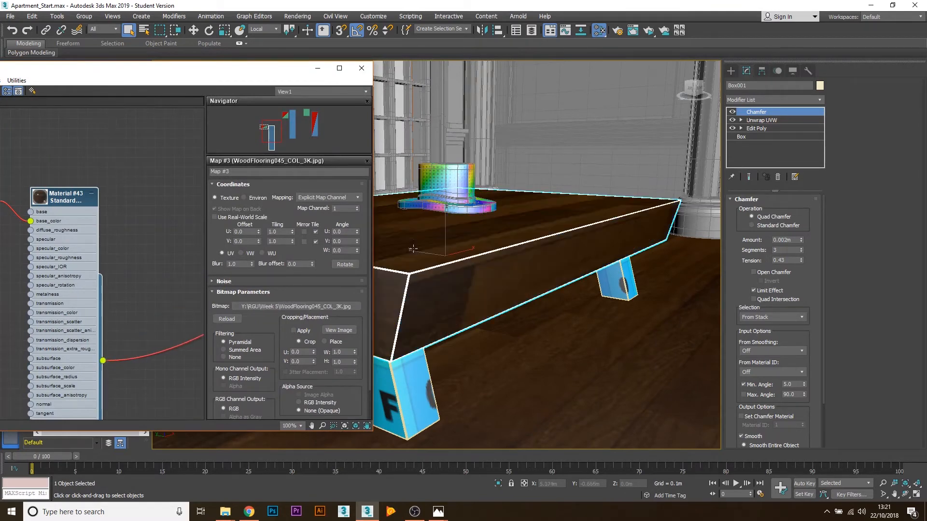
{"action": "left_click_drag", "start_coordinate": [105, 360], "coordinate": [402, 391]}
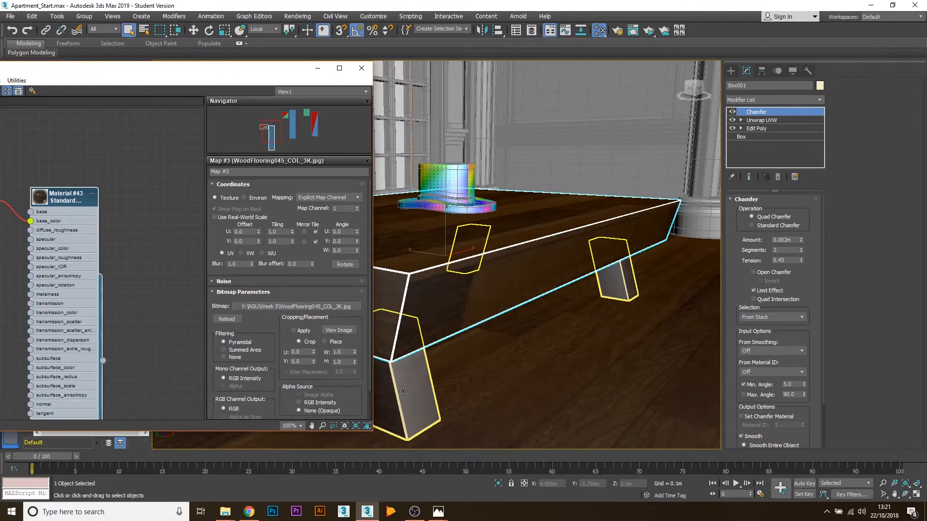
{"action": "left_click", "coordinate": [318, 67]}
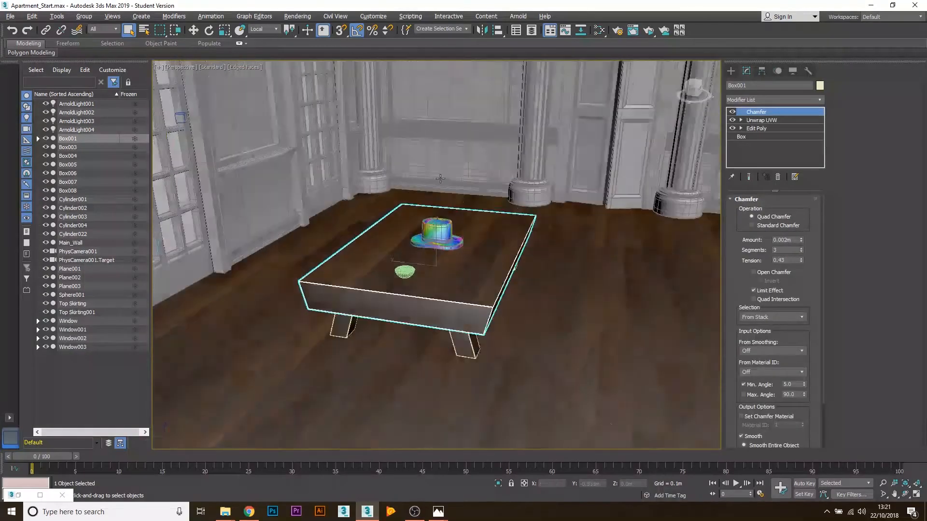
- Try to rescale all of the tabletop's UV polygons together in the UV editor
{"action": "middle_click_drag", "start_coordinate": [440, 178], "coordinate": [385, 177], "text": "alt"}
{"action": "scroll", "coordinate": [410, 244], "scroll_direction": "up", "scroll_amount": 3}
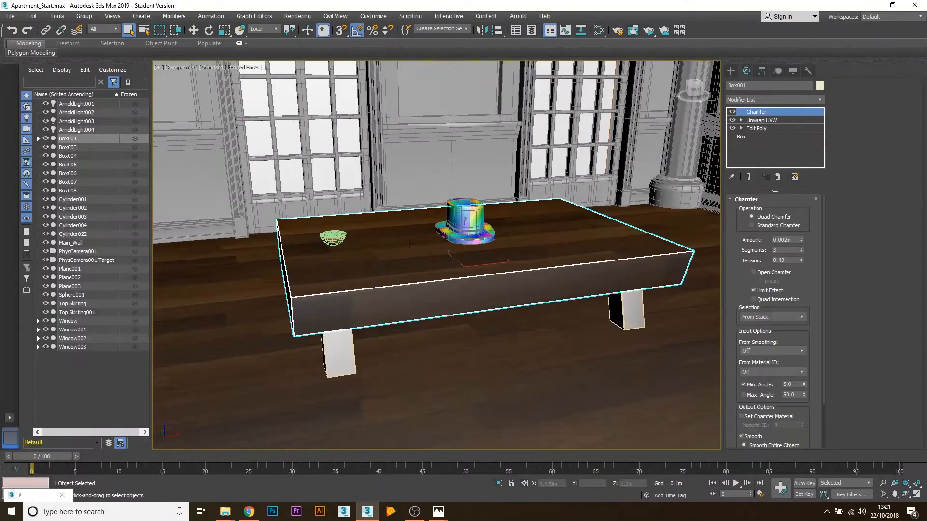
{"action": "left_click", "coordinate": [766, 121]}
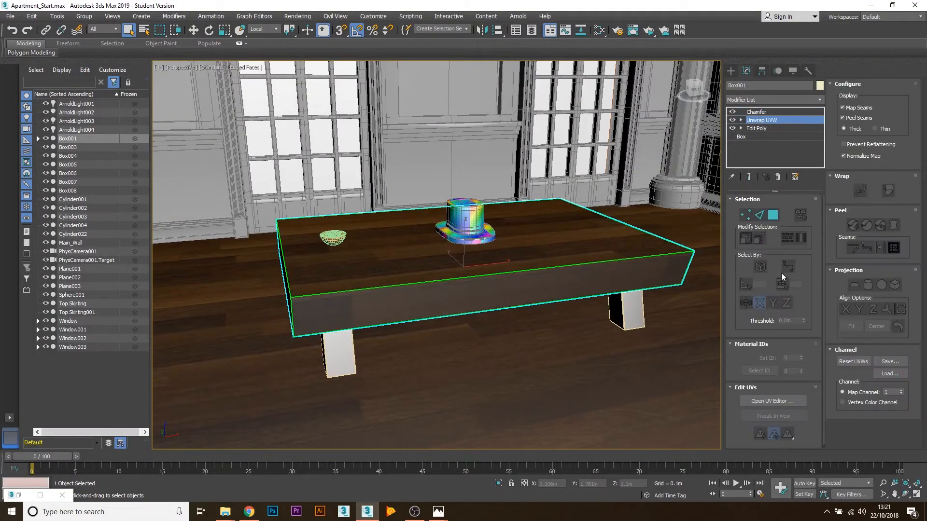
{"action": "left_click", "coordinate": [773, 401]}
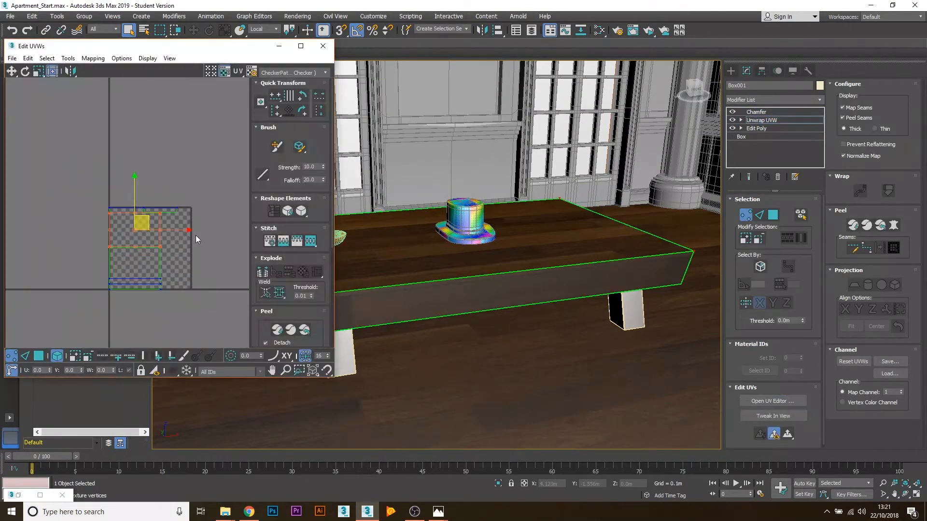
{"action": "left_click", "coordinate": [177, 207]}
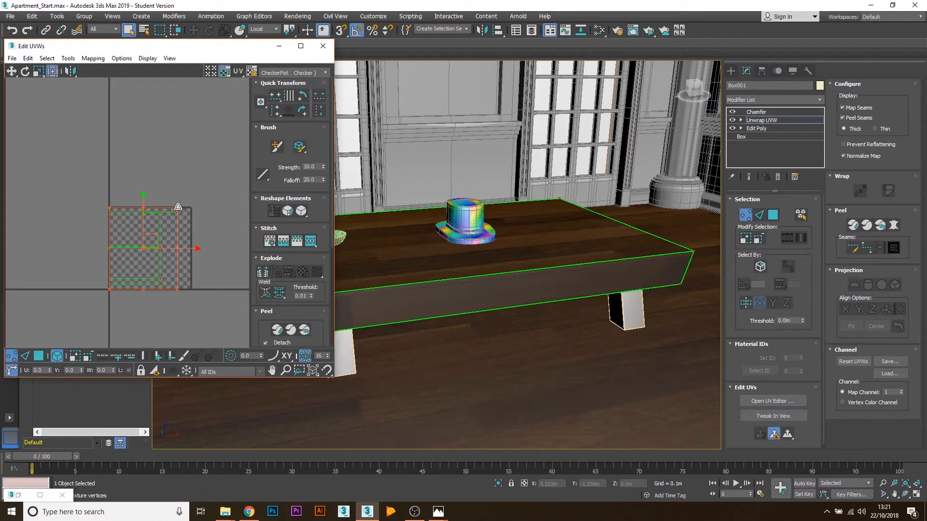
{"action": "left_click", "coordinate": [39, 356]}
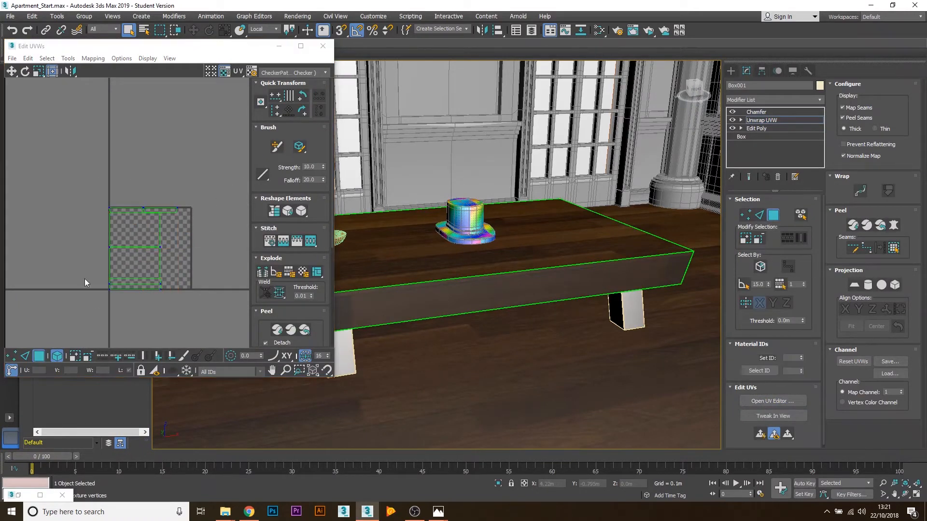
{"action": "key", "text": "ctrl+a"}
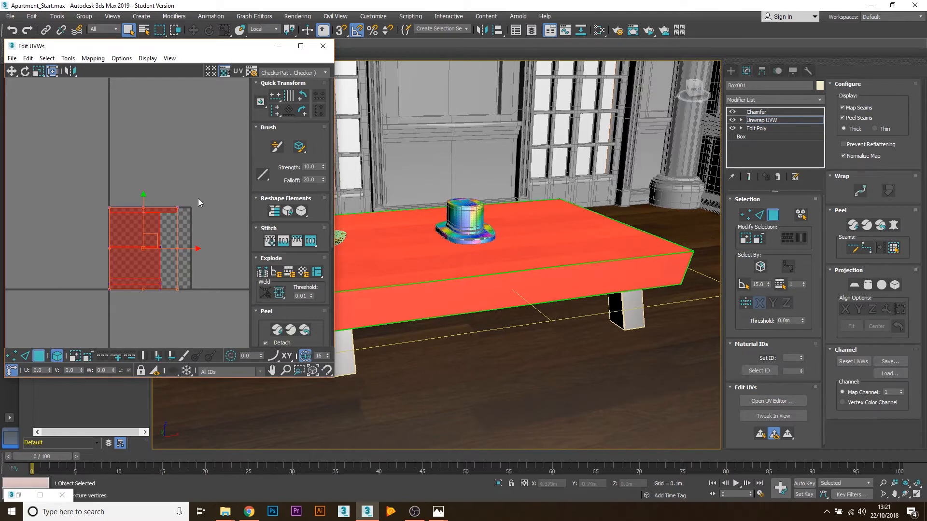
{"action": "left_click_drag", "start_coordinate": [179, 208], "coordinate": [184, 263]}
{"action": "left_click", "coordinate": [778, 219]}
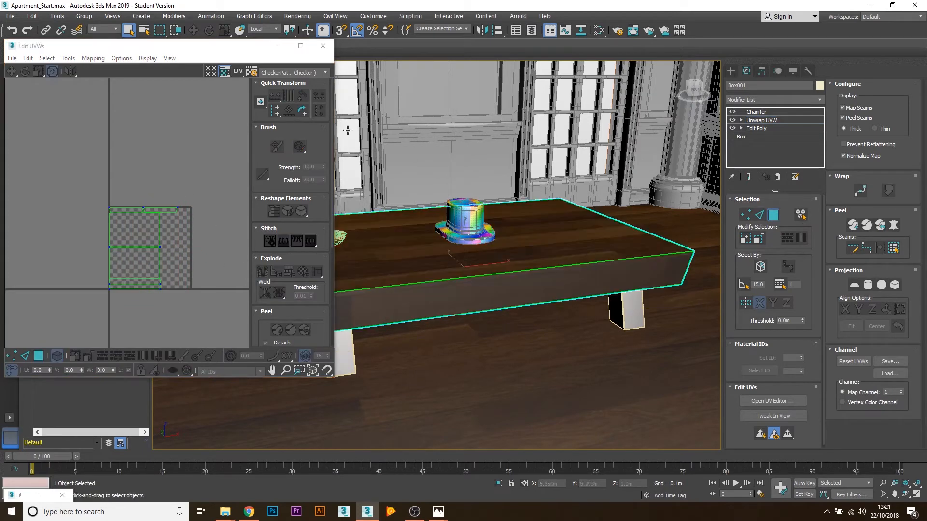
- Select the top hat and add a new Arnold Standard Surface material to the material graph for it
{"action": "left_click", "coordinate": [466, 221]}
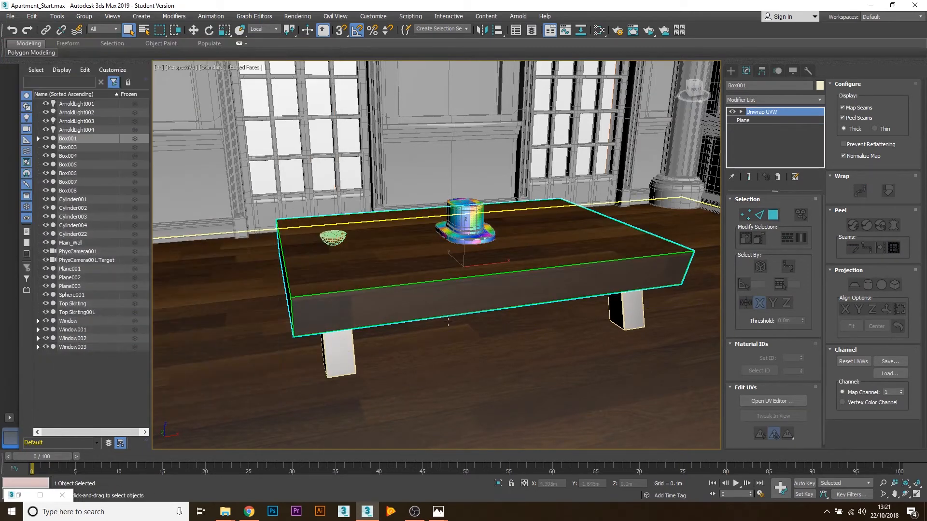
{"action": "key", "text": "z"}
{"action": "middle_click_drag", "start_coordinate": [484, 245], "coordinate": [548, 276], "text": "alt"}
{"action": "key", "text": "m"}
{"action": "scroll", "coordinate": [122, 226], "scroll_direction": "down", "scroll_amount": 1}
{"action": "middle_click_drag", "start_coordinate": [120, 242], "coordinate": [191, 187]}
{"action": "scroll", "coordinate": [121, 248], "scroll_direction": "down", "scroll_amount": 1}
{"action": "scroll", "coordinate": [120, 248], "scroll_direction": "down", "scroll_amount": 2}
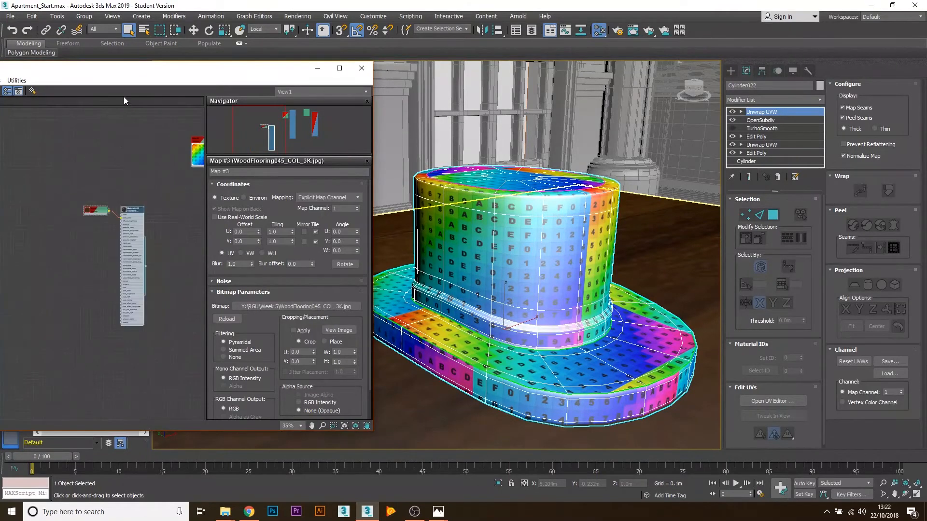
{"action": "left_click_drag", "start_coordinate": [129, 75], "coordinate": [286, 70]}
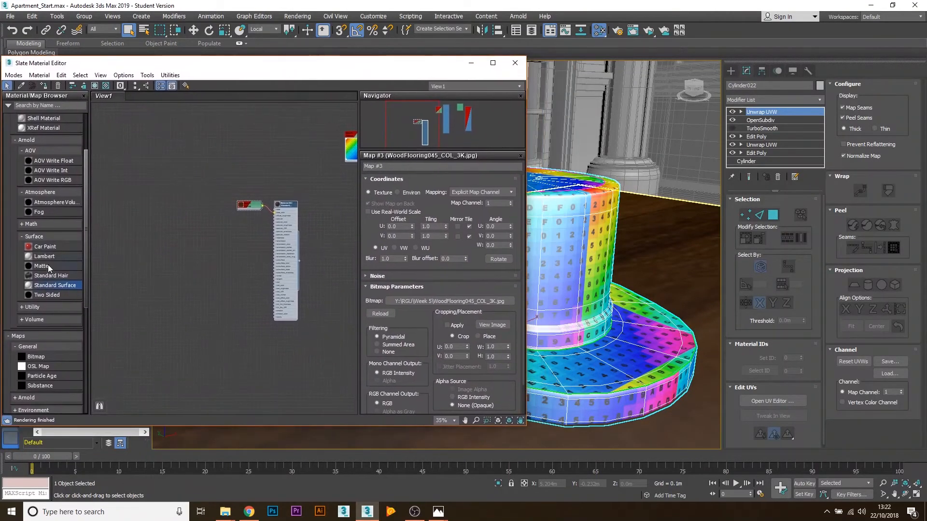
{"action": "left_click_drag", "start_coordinate": [166, 275], "coordinate": [186, 265]}
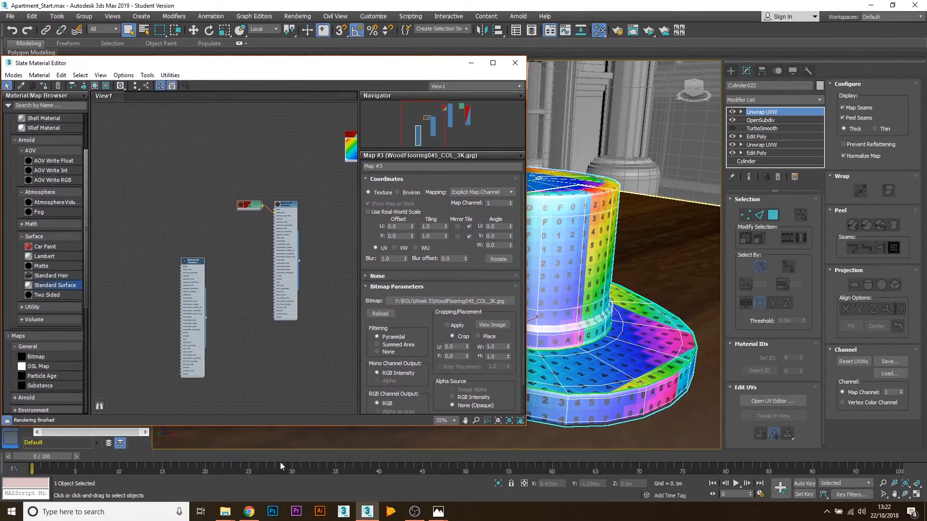
- Bring FabricSuedePatchy001_COL_3K.jpg from the Week 5 folder into the material graph as a bitmap node
{"action": "mouse_move", "coordinate": [232, 513]}
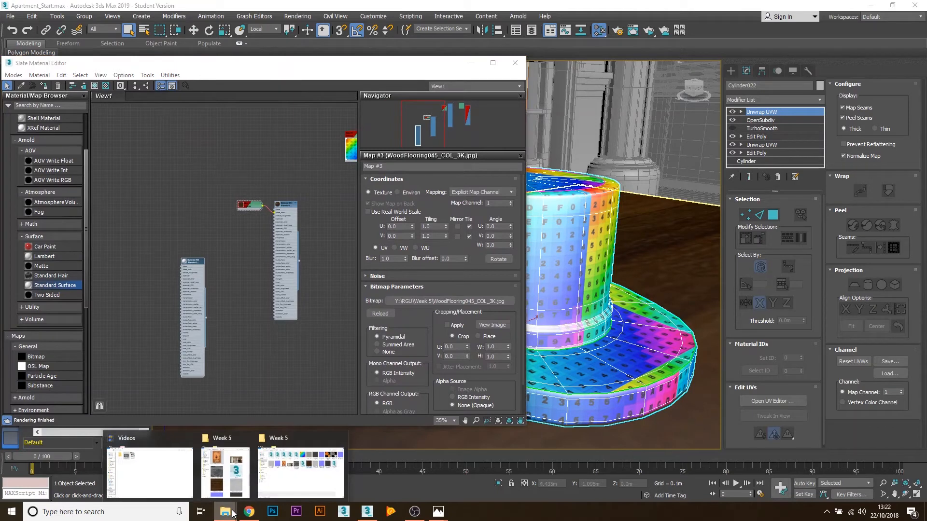
{"action": "left_click", "coordinate": [290, 478]}
{"action": "left_click_drag", "start_coordinate": [403, 174], "coordinate": [542, 196]}
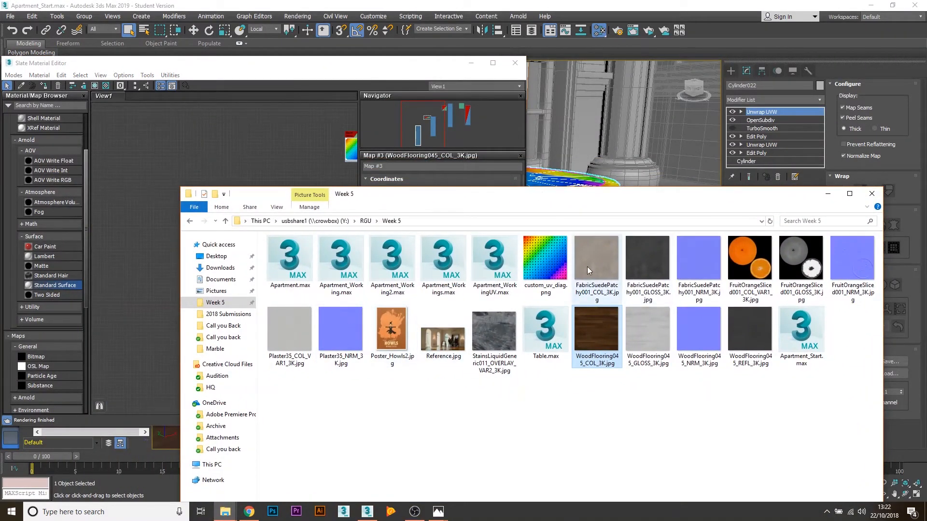
{"action": "left_click_drag", "start_coordinate": [587, 267], "coordinate": [141, 215]}
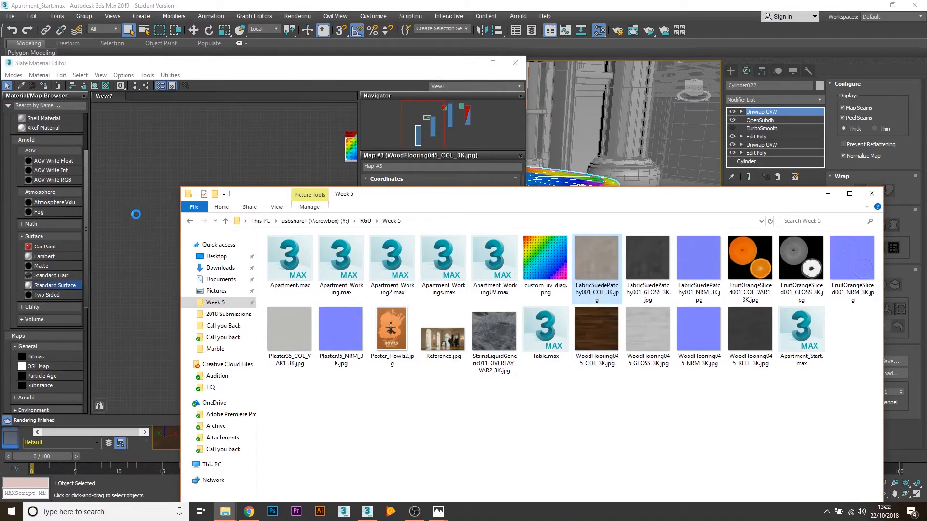
{"action": "left_click", "coordinate": [828, 194]}
- Connect the suede bitmap to the hat material's base_color and enable its shaded display in the viewport
{"action": "scroll", "coordinate": [152, 224], "scroll_direction": "up", "scroll_amount": 4}
{"action": "middle_click_drag", "start_coordinate": [138, 191], "coordinate": [292, 164]}
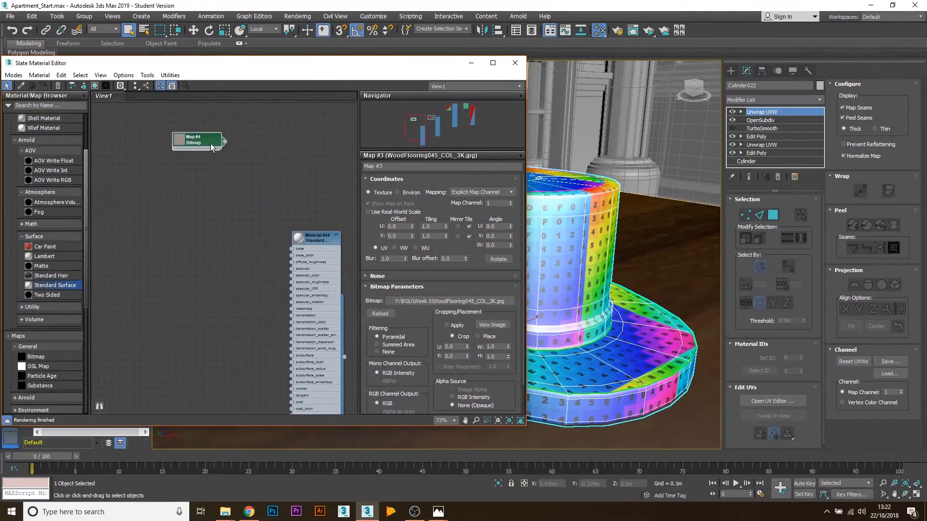
{"action": "left_click_drag", "start_coordinate": [211, 144], "coordinate": [204, 229]}
{"action": "left_click_drag", "start_coordinate": [250, 247], "coordinate": [292, 255]}
{"action": "left_click_drag", "start_coordinate": [199, 230], "coordinate": [225, 245]}
{"action": "double_click", "coordinate": [225, 245]}
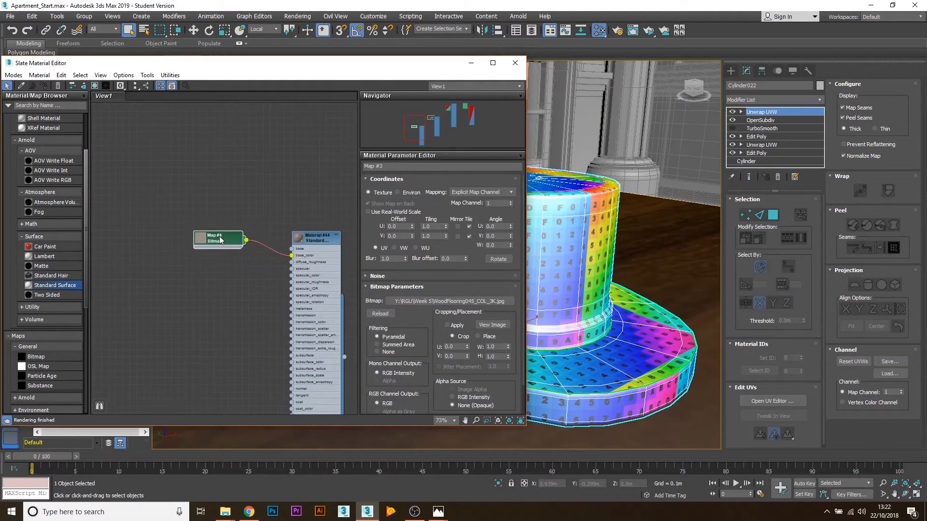
{"action": "left_click", "coordinate": [95, 86]}
- Assign the suede fabric material to the top hat and minimize the material editor
{"action": "middle_click_drag", "start_coordinate": [341, 356], "coordinate": [299, 317]}
{"action": "scroll", "coordinate": [299, 317], "scroll_direction": "down", "scroll_amount": 1}
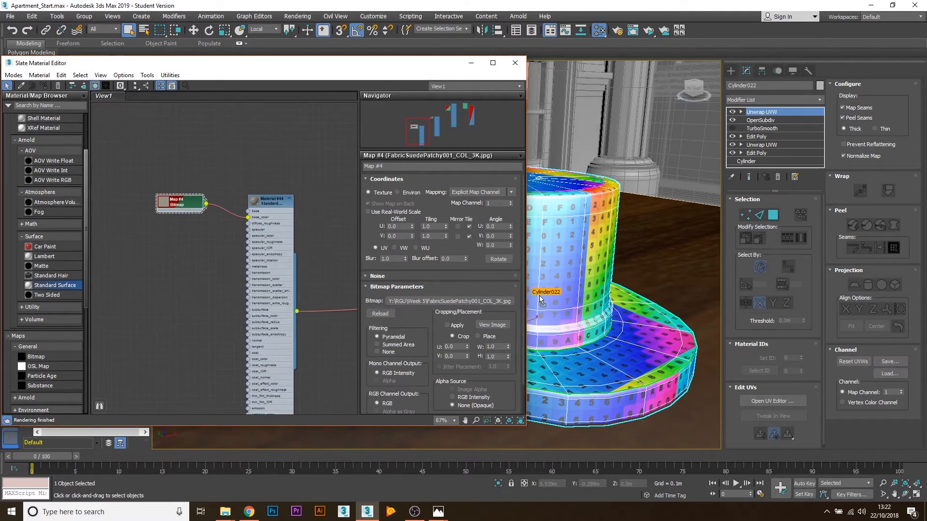
{"action": "left_click", "coordinate": [471, 63]}
- Select the main wall that holds the row of arched windows
{"action": "middle_click_drag", "start_coordinate": [411, 196], "coordinate": [661, 212], "text": "alt"}
{"action": "left_click", "coordinate": [663, 240]}
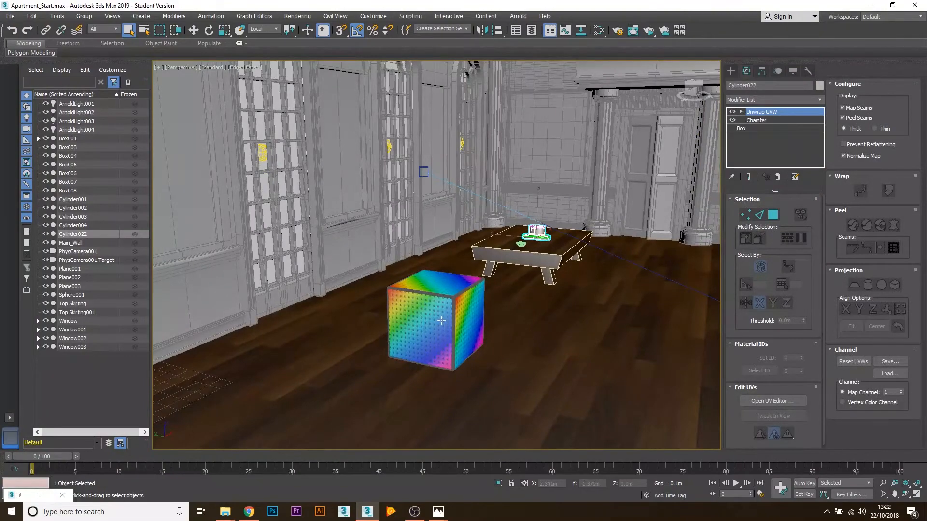
{"action": "left_click", "coordinate": [432, 339]}
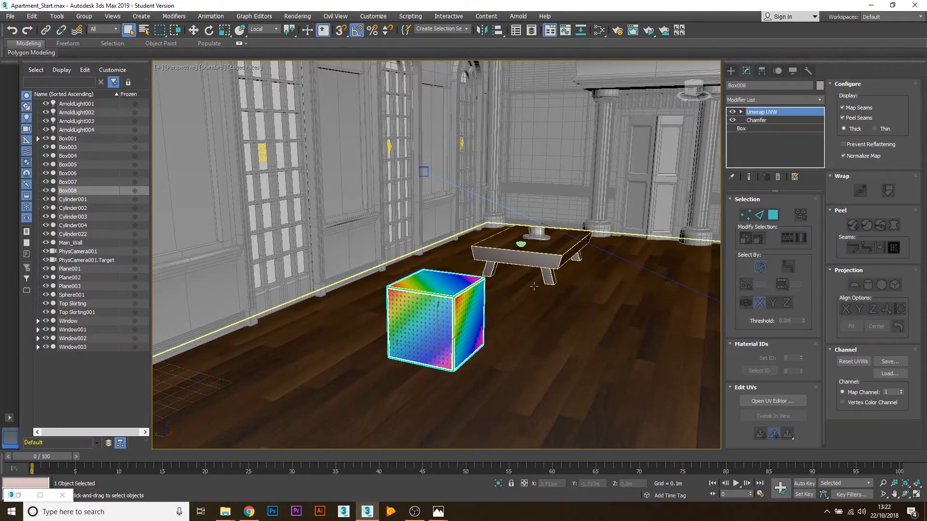
{"action": "scroll", "coordinate": [441, 334], "scroll_direction": "down", "scroll_amount": 5}
{"action": "middle_click_drag", "start_coordinate": [441, 334], "coordinate": [484, 298], "text": "alt"}
{"action": "scroll", "coordinate": [484, 298], "scroll_direction": "up", "scroll_amount": 5}
{"action": "scroll", "coordinate": [484, 297], "scroll_direction": "down", "scroll_amount": 8}
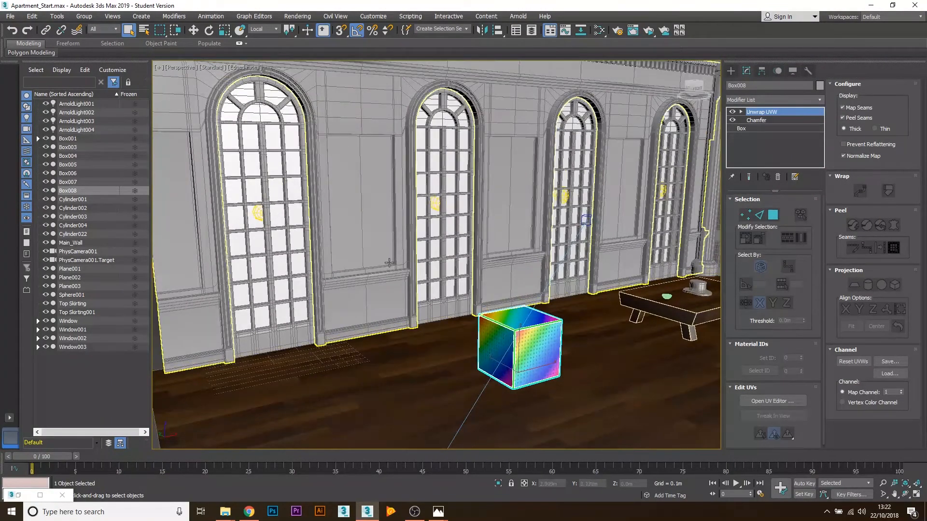
{"action": "scroll", "coordinate": [513, 283], "scroll_direction": "up", "scroll_amount": 8}
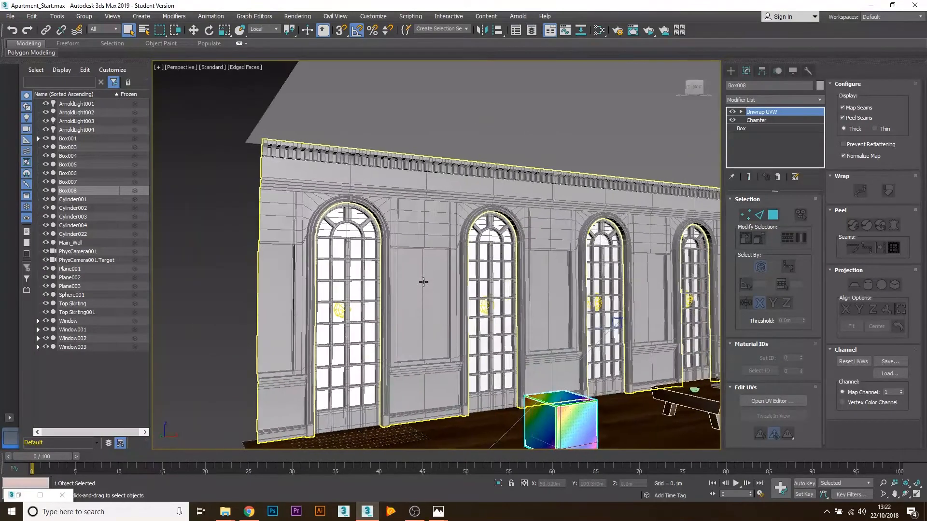
{"action": "left_click", "coordinate": [311, 197]}
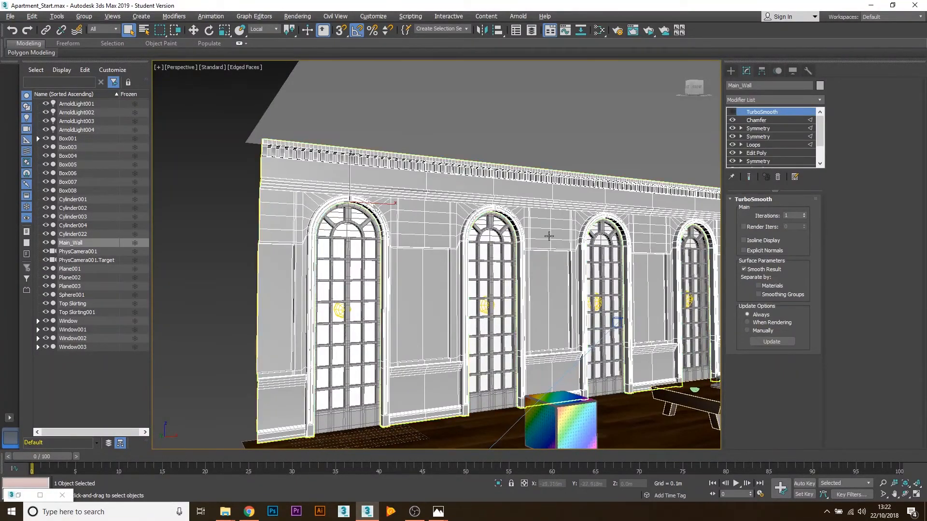
- Hide all unselected objects so that the main wall can be worked on alone
{"action": "middle_click_drag", "start_coordinate": [548, 236], "coordinate": [471, 251], "text": "alt"}
{"action": "scroll", "coordinate": [402, 248], "scroll_direction": "up", "scroll_amount": 3}
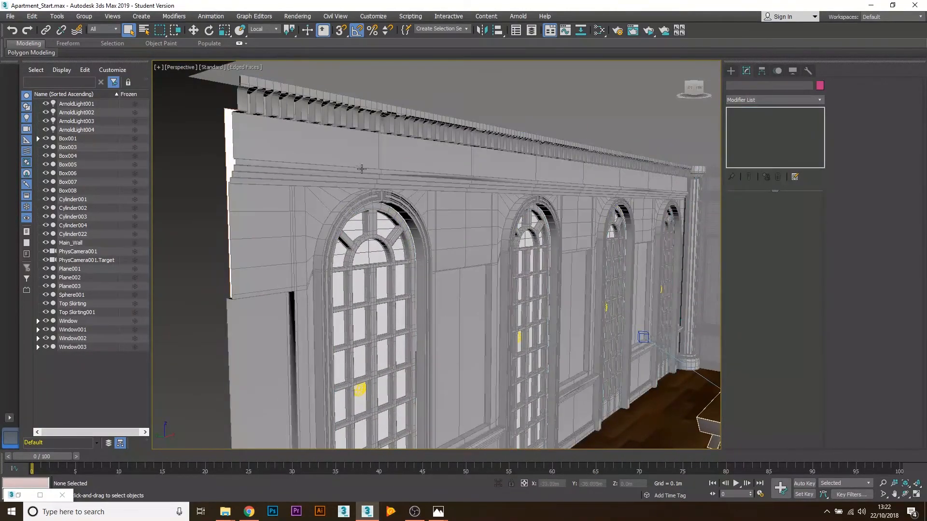
{"action": "right_click", "coordinate": [342, 173]}
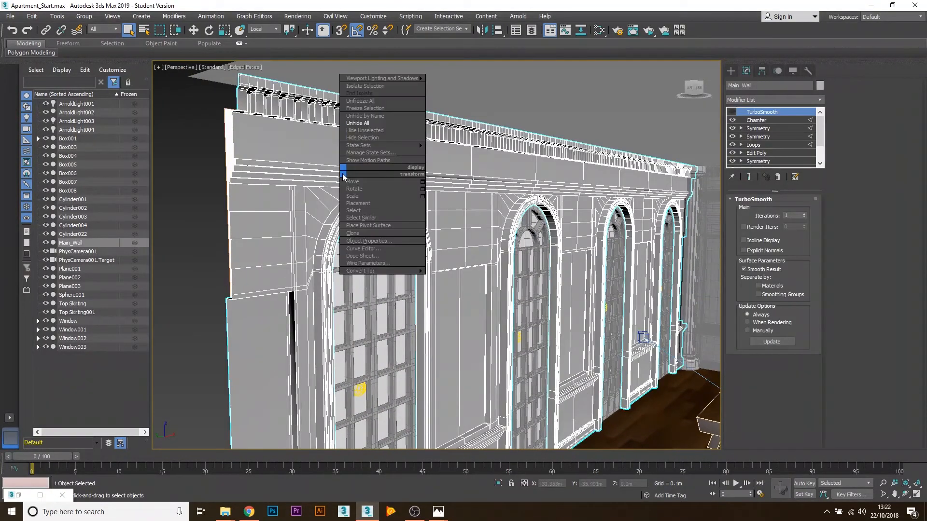
{"action": "left_click", "coordinate": [377, 128]}
{"action": "middle_click_drag", "start_coordinate": [482, 186], "coordinate": [453, 185], "text": "alt"}
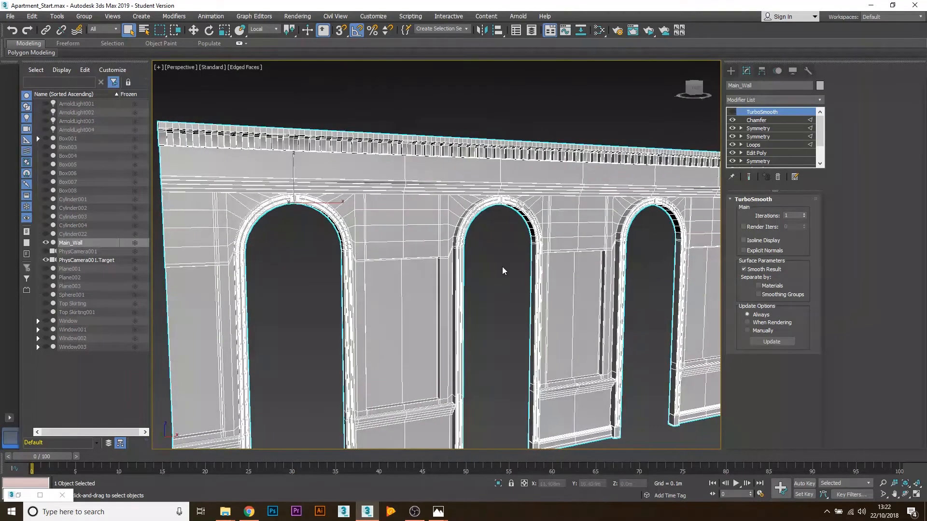
{"action": "left_click", "coordinate": [502, 266]}
{"action": "middle_click_drag", "start_coordinate": [371, 291], "coordinate": [430, 291]}
{"action": "left_click", "coordinate": [430, 255]}
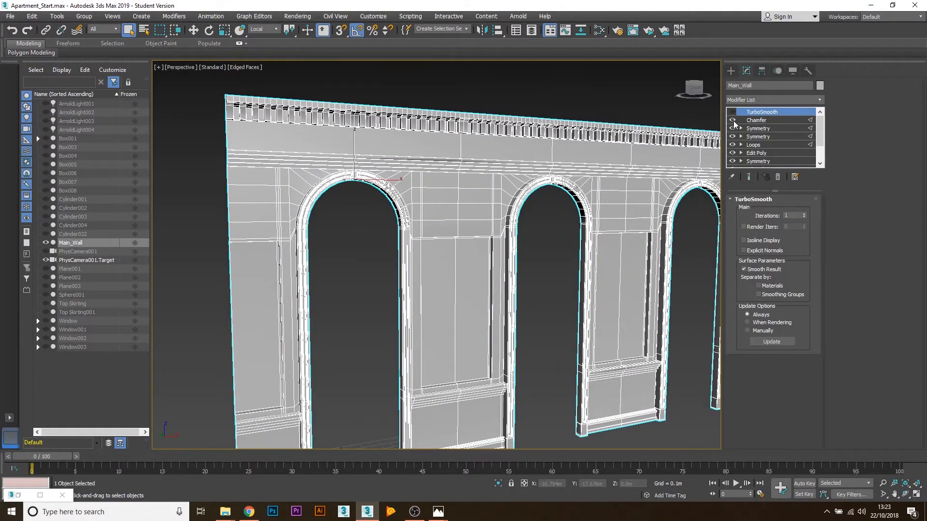
- Switch off the wall's Chamfer, Loops, upper Edit Poly and all three Symmetry modifiers in the modifier stack
{"action": "left_click", "coordinate": [733, 121]}
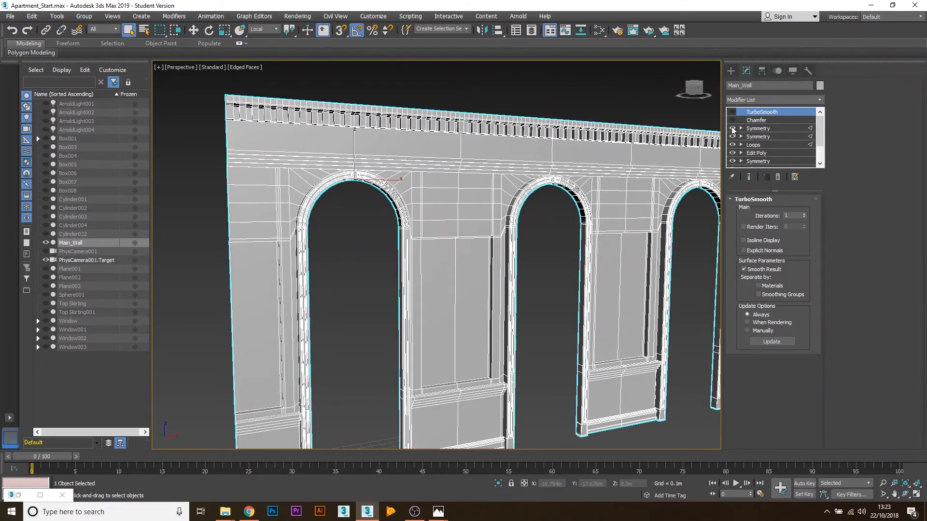
{"action": "left_click", "coordinate": [732, 127]}
{"action": "left_click", "coordinate": [732, 137]}
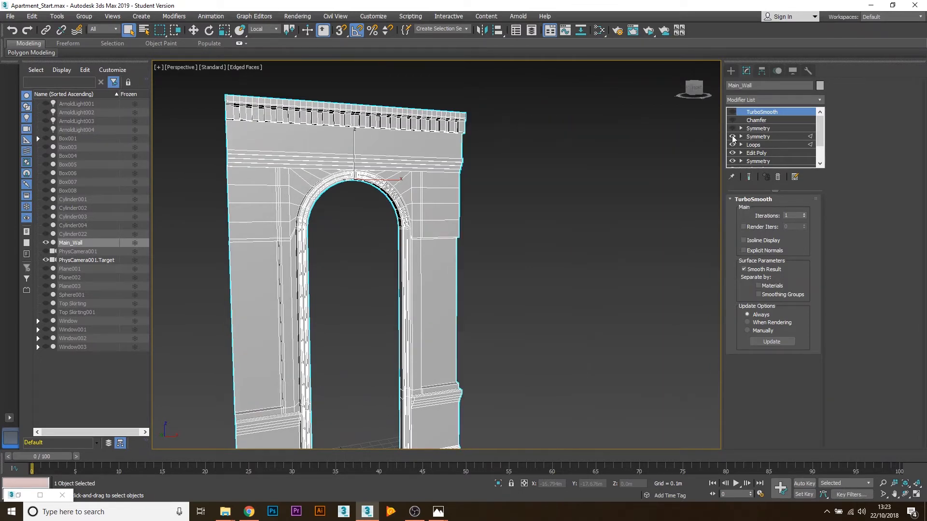
{"action": "left_click", "coordinate": [733, 145]}
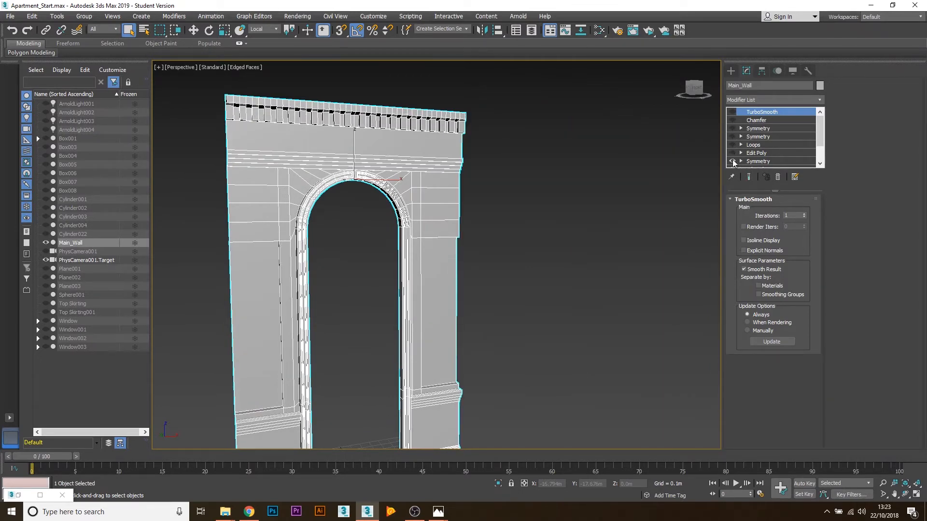
{"action": "left_click", "coordinate": [732, 162]}
- Switch the wall's Symmetry, upper Edit Poly and Loops modifiers back on, working from the lowest Symmetry upward
{"action": "scroll", "coordinate": [736, 165], "scroll_direction": "down", "scroll_amount": 1}
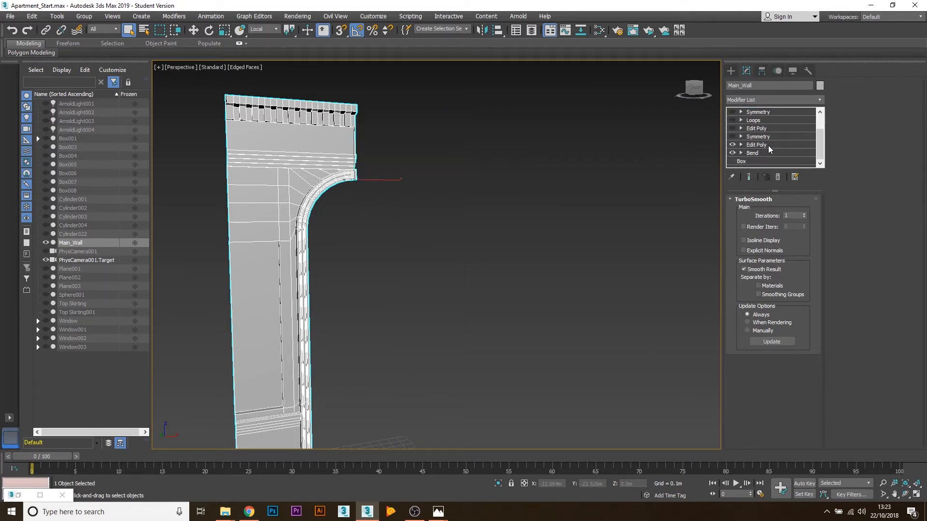
{"action": "left_click", "coordinate": [732, 137]}
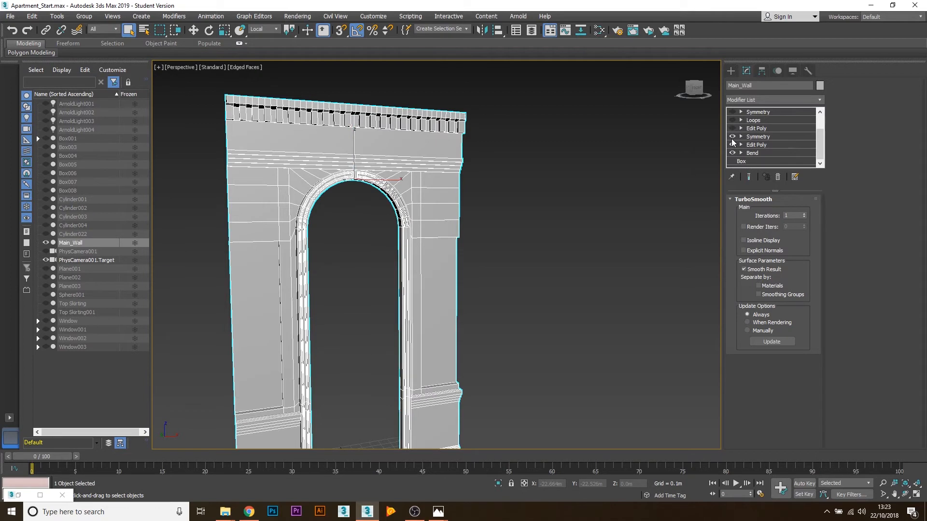
{"action": "left_click", "coordinate": [733, 137]}
{"action": "left_click", "coordinate": [732, 137]}
{"action": "left_click", "coordinate": [733, 121]}
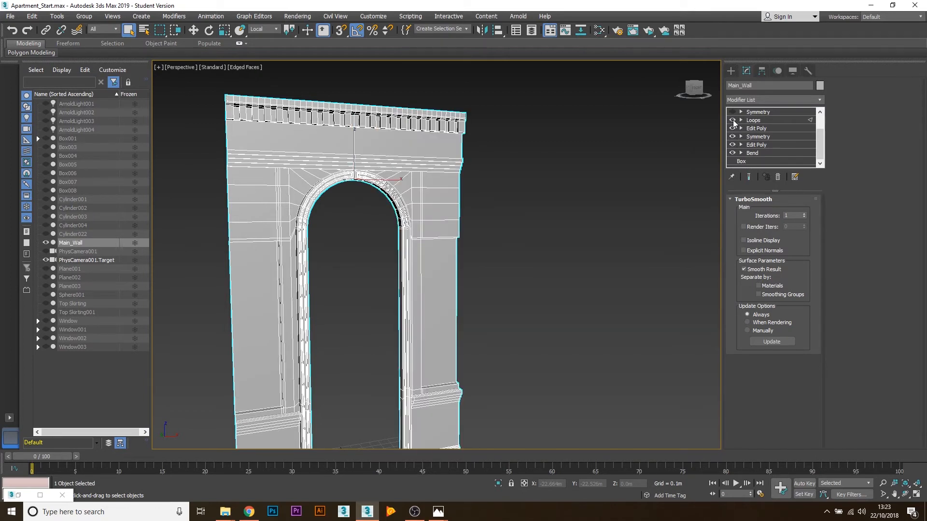
{"action": "left_click", "coordinate": [732, 112]}
{"action": "scroll", "coordinate": [736, 118], "scroll_direction": "up", "scroll_amount": 3}
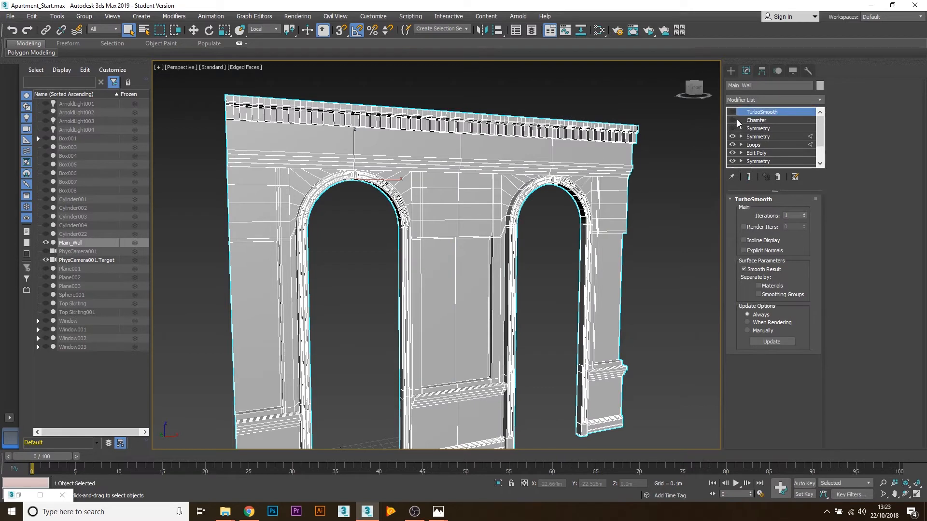
{"action": "left_click", "coordinate": [731, 129]}
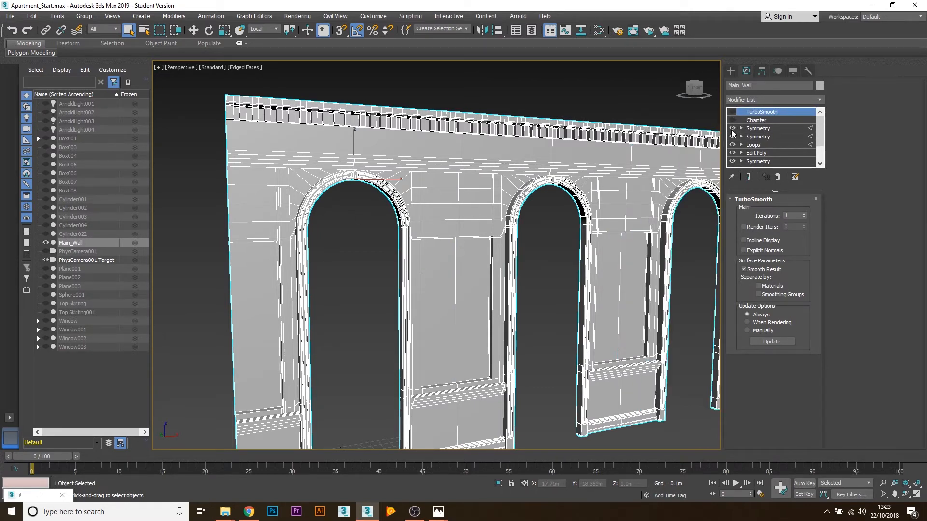
- Add an Unwrap UVW modifier directly above the wall's topmost Symmetry modifier
{"action": "left_click", "coordinate": [756, 129]}
{"action": "left_click", "coordinate": [772, 99]}
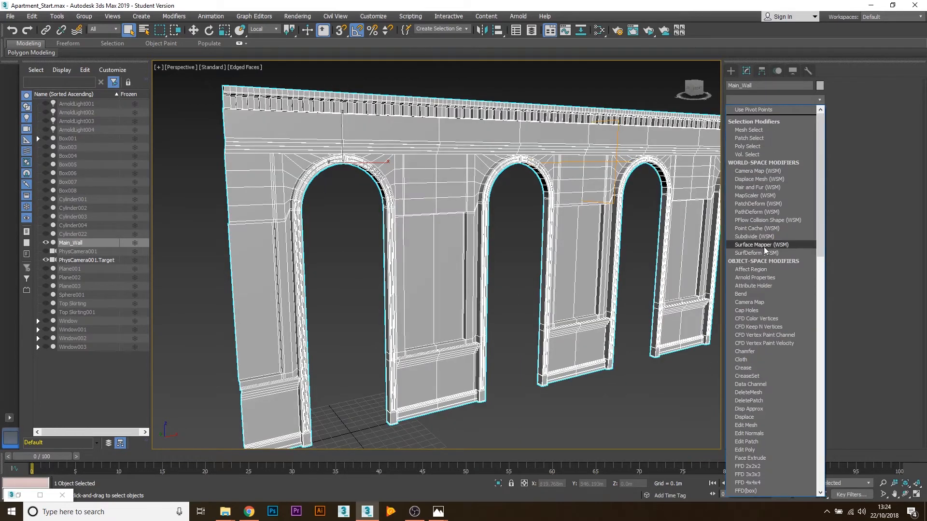
{"action": "key", "text": "u"}
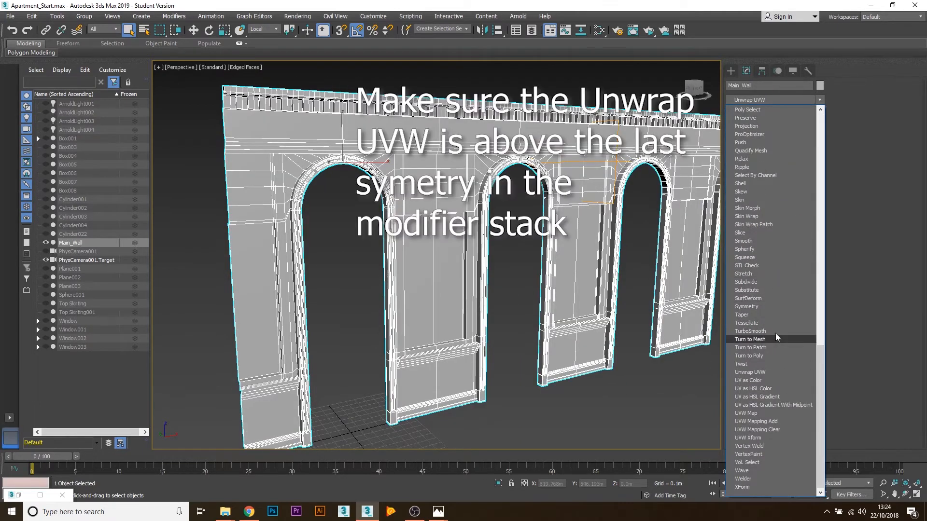
{"action": "left_click", "coordinate": [766, 373]}
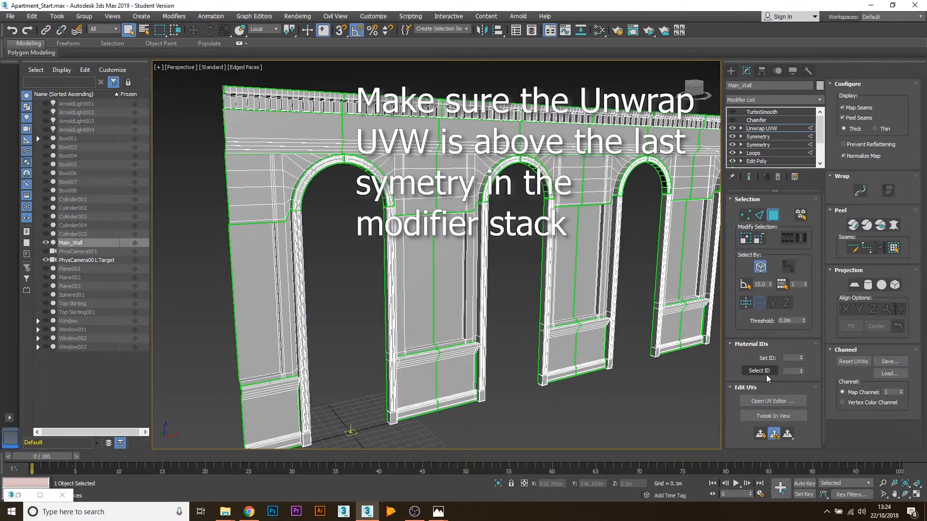
- Assign the existing rainbow checker Standard Surface material to the main wall and minimize the material editor
{"action": "key", "text": "m"}
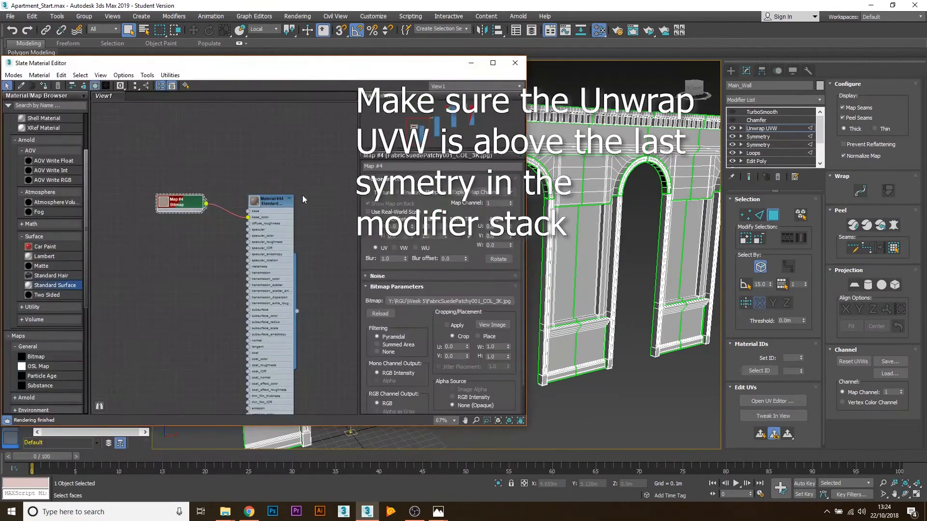
{"action": "scroll", "coordinate": [303, 195], "scroll_direction": "down", "scroll_amount": 1}
{"action": "middle_click_drag", "start_coordinate": [333, 231], "coordinate": [266, 201]}
{"action": "scroll", "coordinate": [265, 201], "scroll_direction": "down", "scroll_amount": 1}
{"action": "middle_click_drag", "start_coordinate": [333, 150], "coordinate": [248, 228]}
{"action": "middle_click_drag", "start_coordinate": [283, 138], "coordinate": [215, 266]}
{"action": "middle_click_drag", "start_coordinate": [341, 294], "coordinate": [278, 260]}
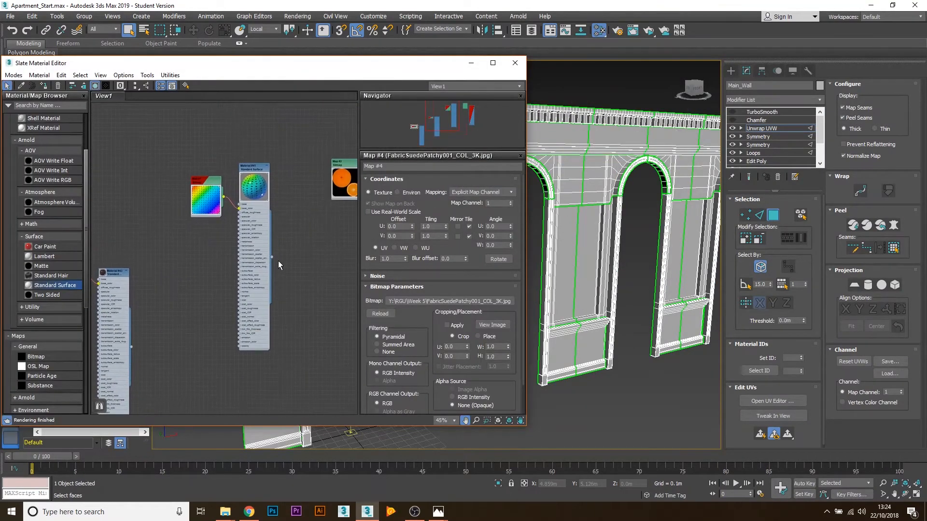
{"action": "left_click_drag", "start_coordinate": [273, 259], "coordinate": [559, 174]}
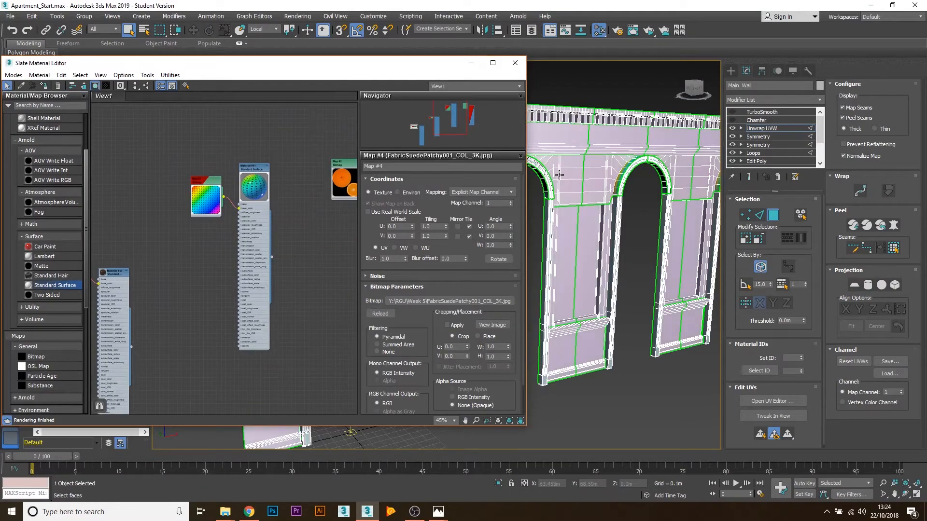
{"action": "left_click", "coordinate": [471, 63]}
- Examine how the checker texture maps onto the wall's arches, panels and cornice
{"action": "middle_click_drag", "start_coordinate": [462, 211], "coordinate": [439, 196], "text": "alt"}
{"action": "scroll", "coordinate": [553, 207], "scroll_direction": "up", "scroll_amount": 5}
{"action": "scroll", "coordinate": [497, 221], "scroll_direction": "down", "scroll_amount": 8}
{"action": "scroll", "coordinate": [438, 195], "scroll_direction": "up", "scroll_amount": 5}
{"action": "scroll", "coordinate": [488, 193], "scroll_direction": "down", "scroll_amount": 8}
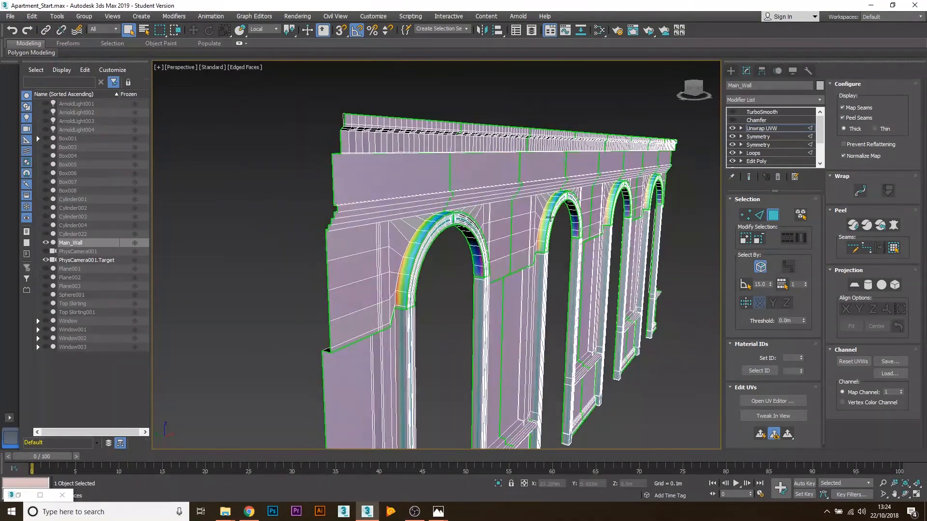
{"action": "scroll", "coordinate": [507, 213], "scroll_direction": "up", "scroll_amount": 12}
{"action": "middle_click_drag", "start_coordinate": [405, 228], "coordinate": [442, 219]}
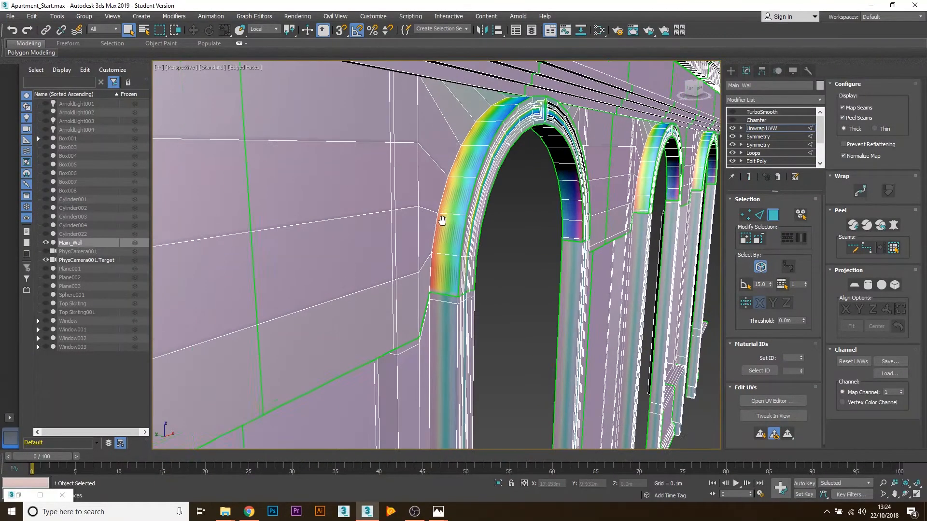
{"action": "scroll", "coordinate": [421, 229], "scroll_direction": "down", "scroll_amount": 2}
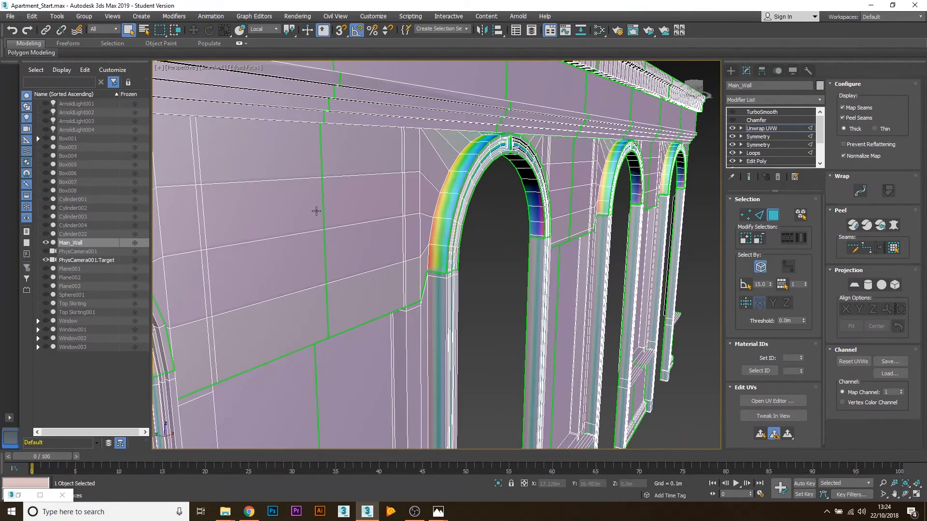
{"action": "scroll", "coordinate": [315, 211], "scroll_direction": "down", "scroll_amount": 3}
- Inspect individual wall faces around the arches by selecting several, and clear the face selection
{"action": "left_click", "coordinate": [329, 149]}
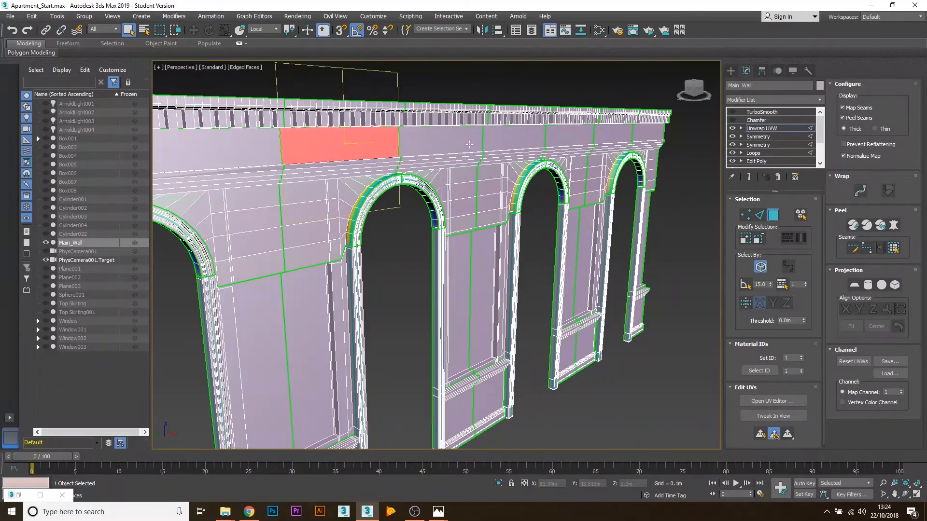
{"action": "left_click", "coordinate": [470, 145]}
{"action": "left_click", "coordinate": [475, 263]}
{"action": "left_click", "coordinate": [458, 263]}
{"action": "left_click", "coordinate": [457, 201]}
{"action": "middle_click_drag", "start_coordinate": [335, 209], "coordinate": [465, 177]}
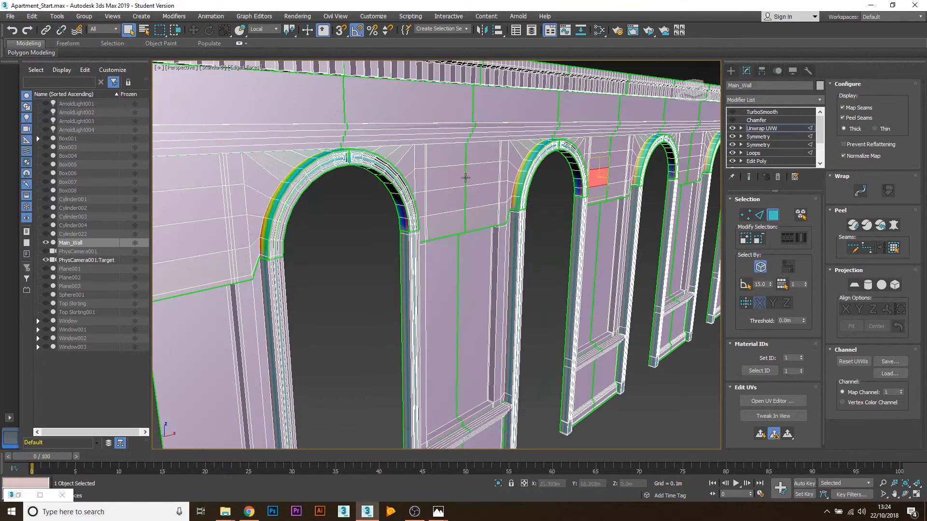
{"action": "left_click", "coordinate": [400, 158]}
{"action": "scroll", "coordinate": [604, 219], "scroll_direction": "down", "scroll_amount": 5}
{"action": "middle_click_drag", "start_coordinate": [516, 220], "coordinate": [506, 217], "text": "alt"}
{"action": "left_click", "coordinate": [439, 271]}
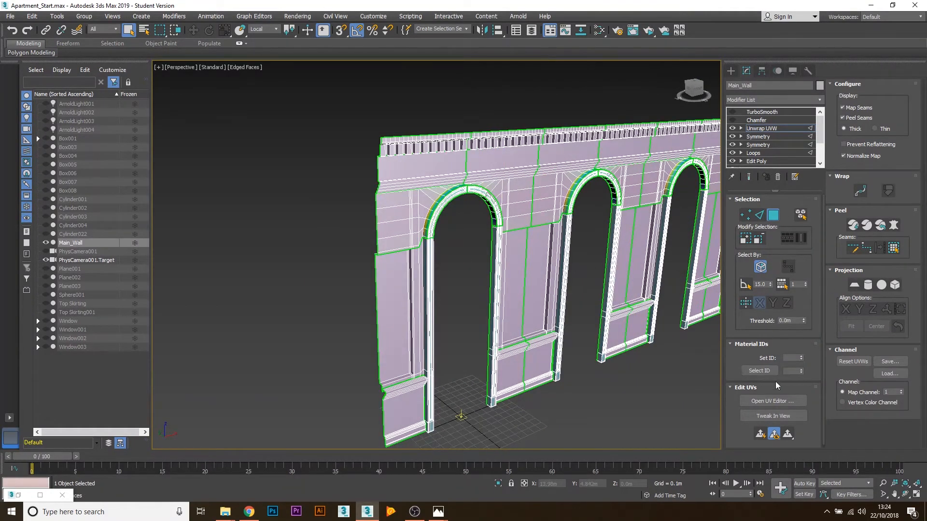
- Open the UV editor for the wall, try moving all of its UVs, undo the move and clear the selection
{"action": "left_click", "coordinate": [765, 399]}
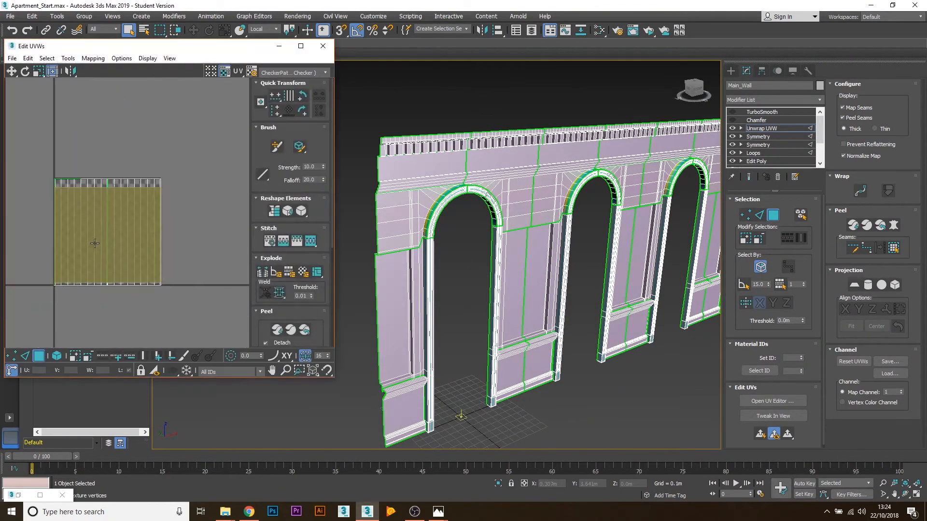
{"action": "key", "text": "ctrl+a"}
{"action": "left_click_drag", "start_coordinate": [142, 192], "coordinate": [136, 172]}
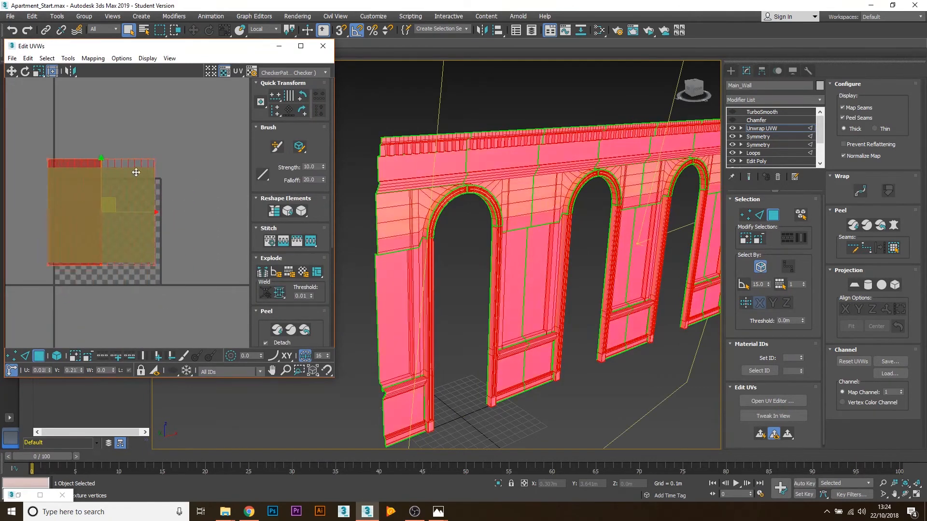
{"action": "key", "text": "ctrl+z"}
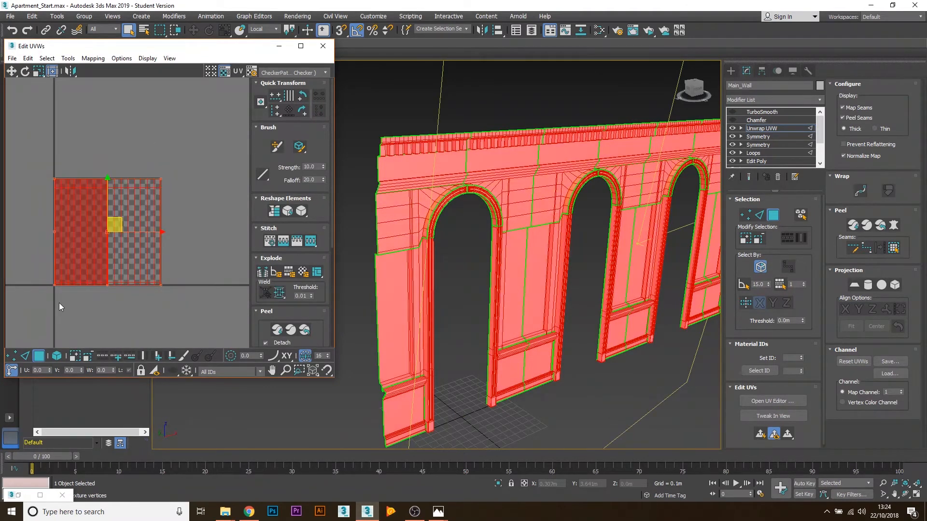
{"action": "left_click", "coordinate": [202, 233]}
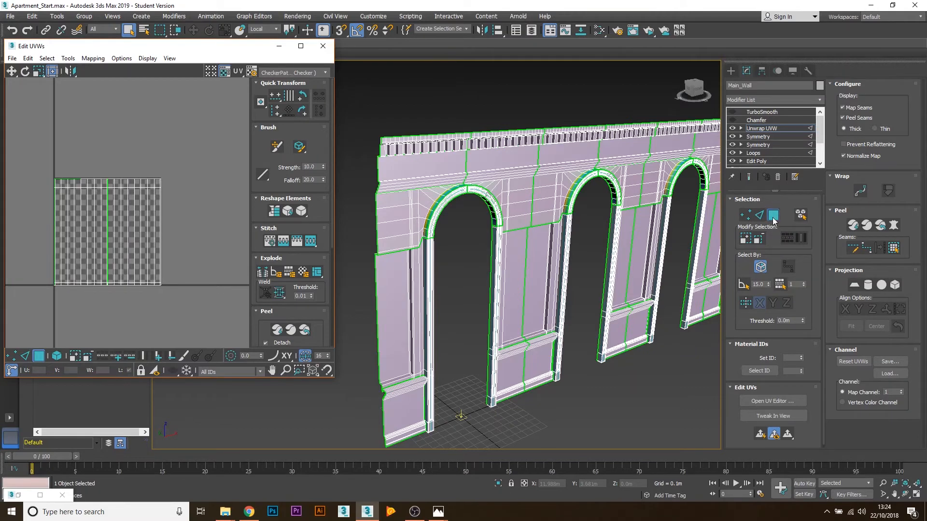
{"action": "scroll", "coordinate": [592, 243], "scroll_direction": "up", "scroll_amount": 5}
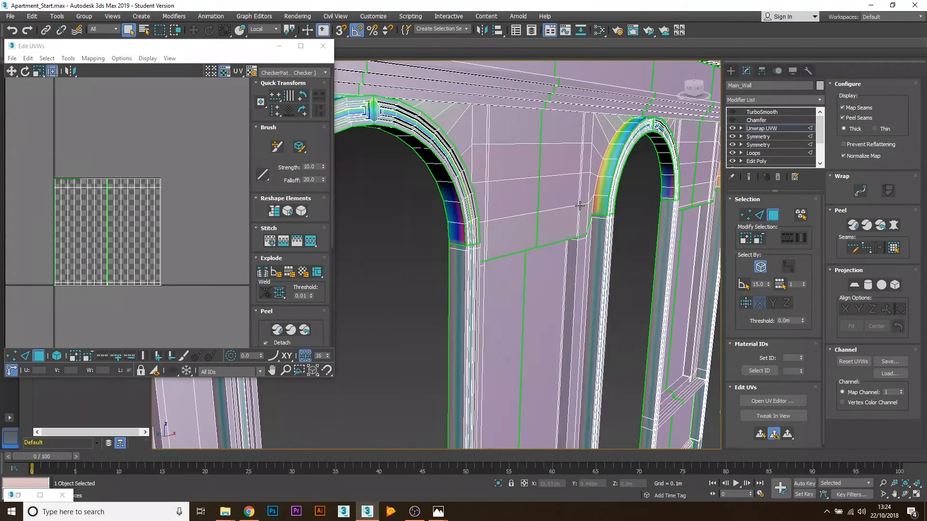
{"action": "middle_click_drag", "start_coordinate": [512, 214], "coordinate": [404, 296], "text": "alt"}
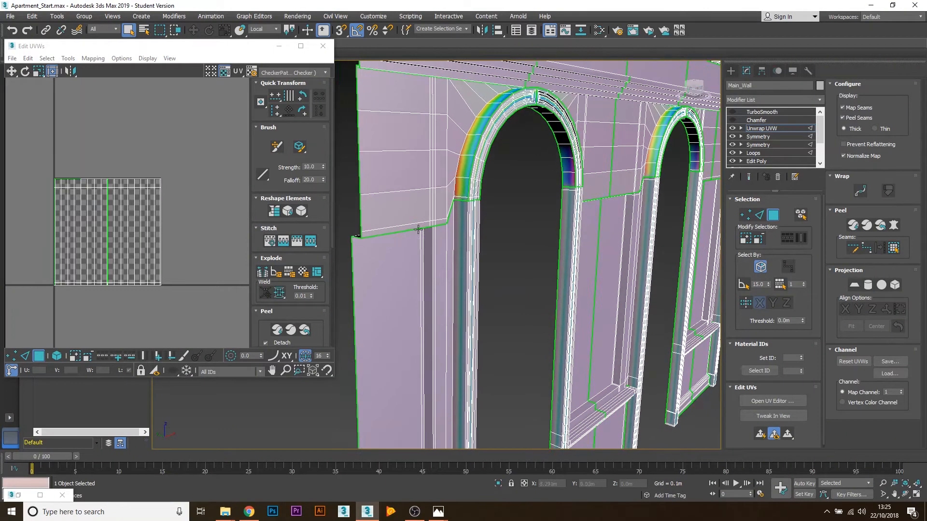
- Try a box projection on individually selected faces of the main wall
{"action": "left_click", "coordinate": [404, 295]}
{"action": "middle_click_drag", "start_coordinate": [541, 293], "coordinate": [497, 251], "text": "alt"}
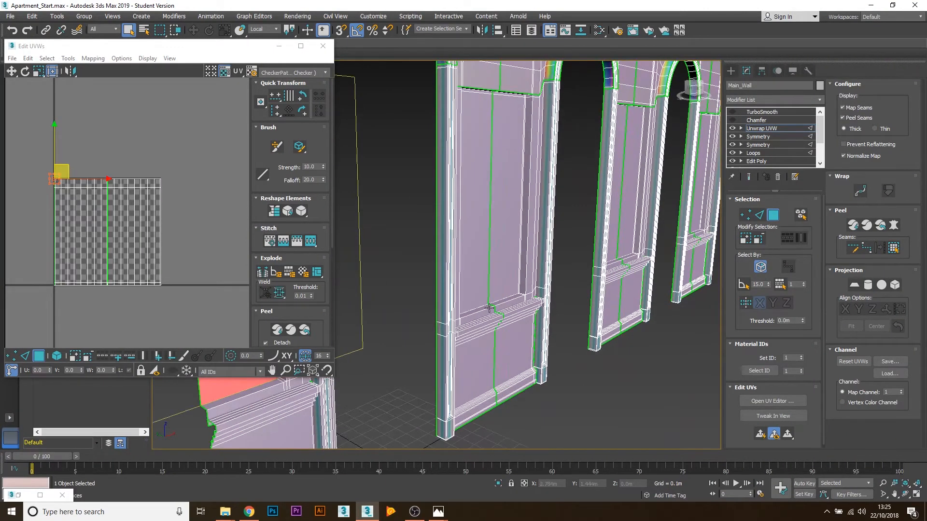
{"action": "middle_click_drag", "start_coordinate": [482, 317], "coordinate": [508, 292], "text": "alt"}
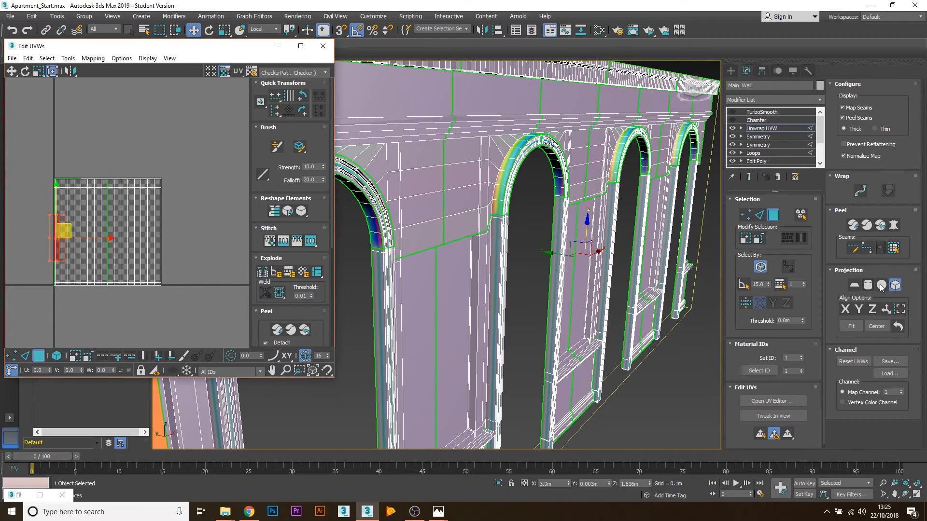
{"action": "left_click", "coordinate": [895, 285]}
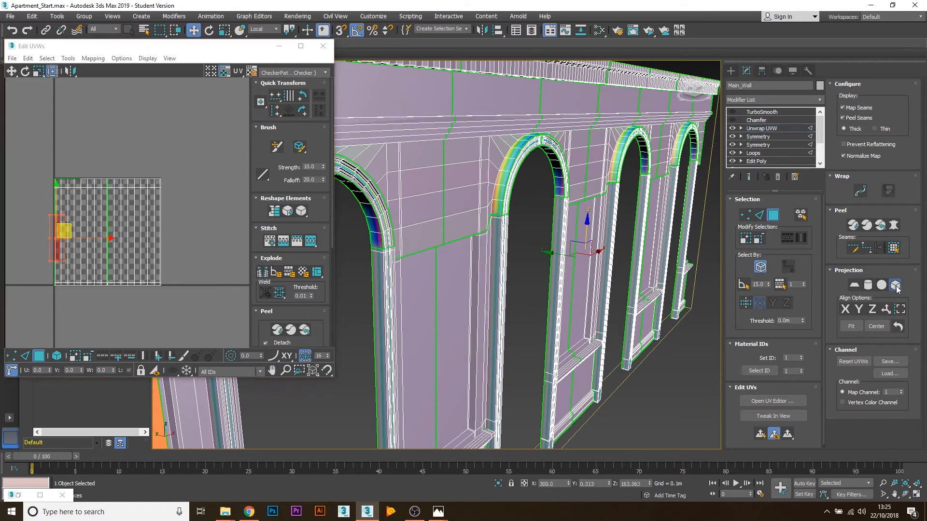
{"action": "scroll", "coordinate": [657, 251], "scroll_direction": "down", "scroll_amount": 3}
{"action": "left_click", "coordinate": [151, 277]}
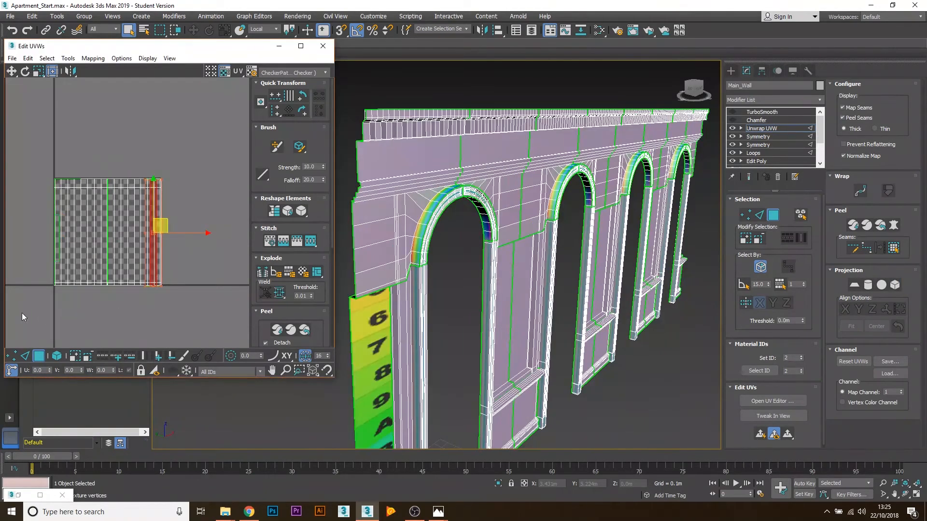
- Select all of the wall's faces and apply a box projection to them
{"action": "left_click_drag", "start_coordinate": [22, 313], "coordinate": [224, 139]}
{"action": "middle_click_drag", "start_coordinate": [514, 278], "coordinate": [547, 224]}
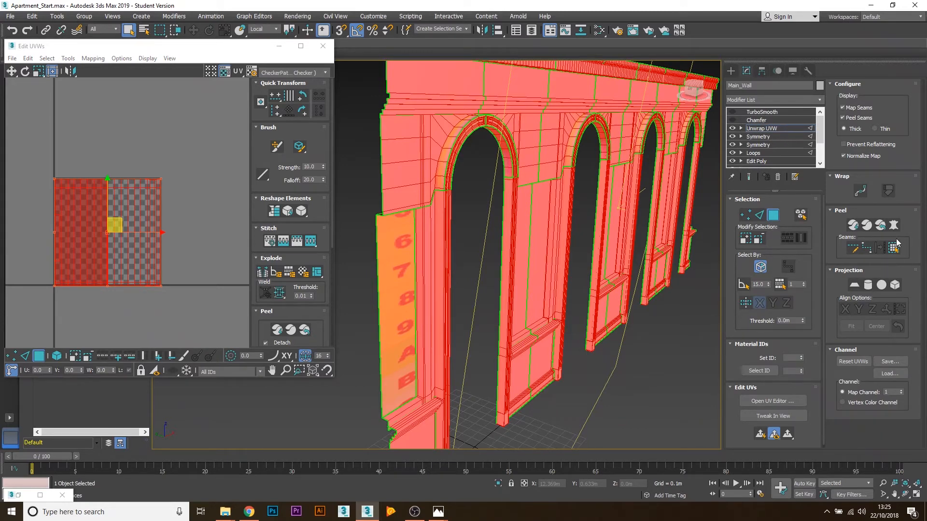
{"action": "key", "text": "ctrl+z"}
{"action": "double_click", "coordinate": [543, 241]}
{"action": "left_click", "coordinate": [896, 285]}
{"action": "middle_click_drag", "start_coordinate": [543, 228], "coordinate": [539, 256], "text": "alt"}
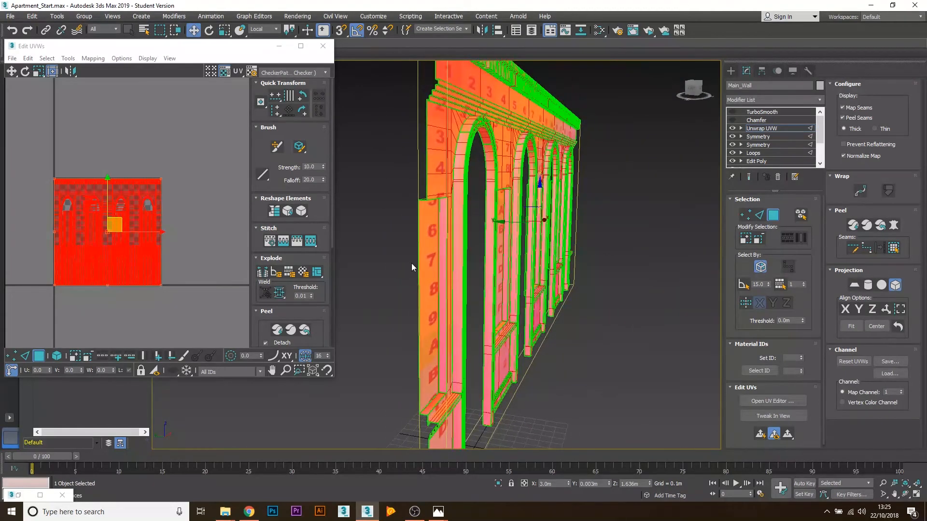
- Examine how the box projection maps the checker onto the wall's arches, inner reveals, panels and cornice
{"action": "mouse_move", "coordinate": [539, 212]}
{"action": "middle_mouse_down", "text": "alt"}
{"action": "mouse_move", "coordinate": [482, 213]}
{"action": "mouse_move", "coordinate": [544, 216]}
{"action": "middle_mouse_up", "text": "alt"}
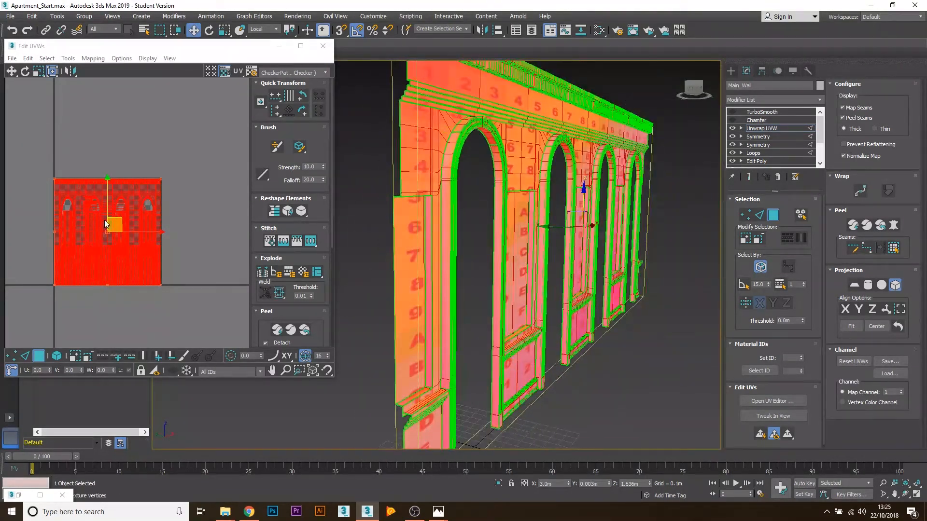
{"action": "middle_click_drag", "start_coordinate": [106, 221], "coordinate": [119, 214]}
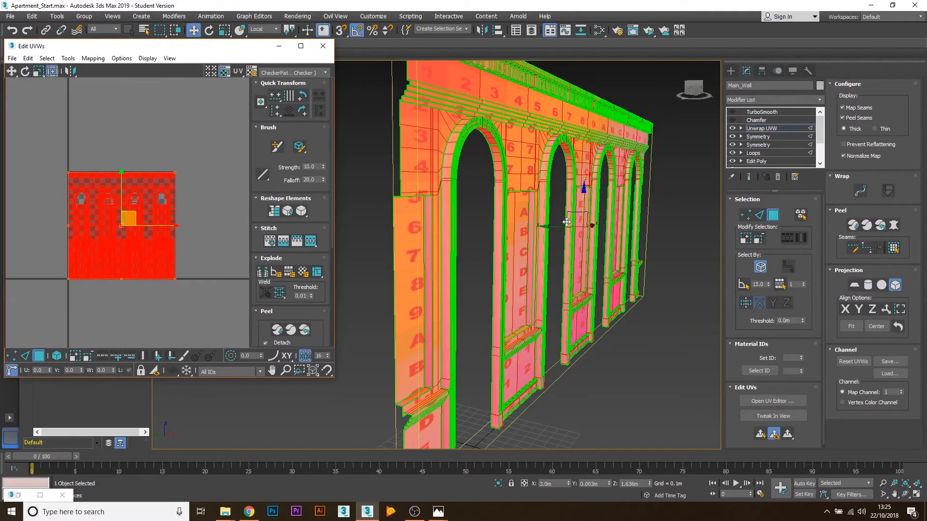
{"action": "middle_click_drag", "start_coordinate": [562, 218], "coordinate": [565, 224], "text": "alt"}
{"action": "scroll", "coordinate": [505, 215], "scroll_direction": "up", "scroll_amount": 6}
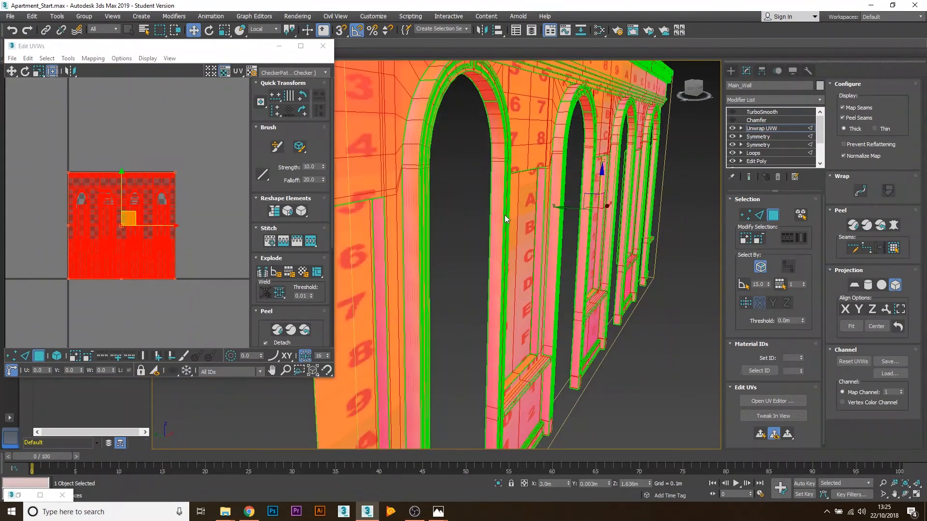
{"action": "scroll", "coordinate": [454, 201], "scroll_direction": "down", "scroll_amount": 4}
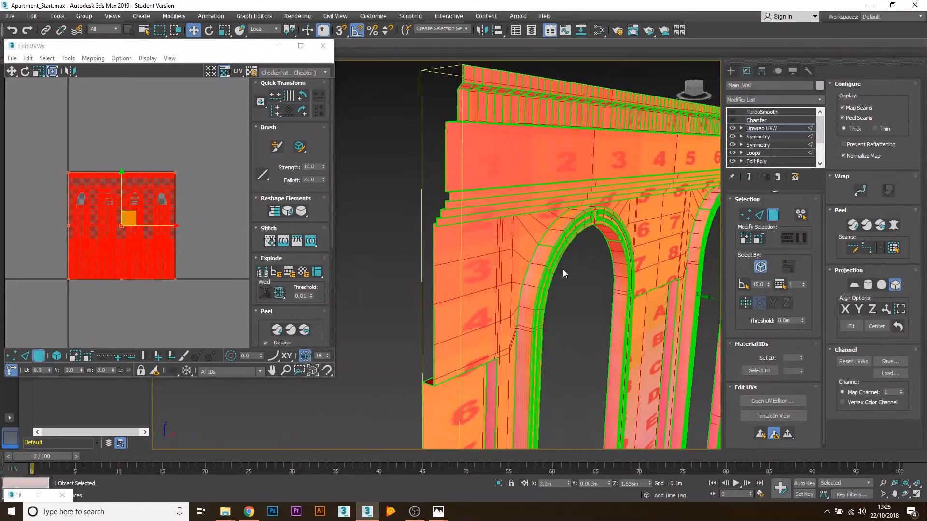
{"action": "scroll", "coordinate": [563, 268], "scroll_direction": "down", "scroll_amount": 3}
{"action": "scroll", "coordinate": [576, 266], "scroll_direction": "up", "scroll_amount": 3}
{"action": "middle_click_drag", "start_coordinate": [577, 264], "coordinate": [473, 255]}
{"action": "scroll", "coordinate": [589, 239], "scroll_direction": "down", "scroll_amount": 3}
{"action": "middle_click_drag", "start_coordinate": [541, 198], "coordinate": [577, 236], "text": "alt"}
{"action": "middle_click_drag", "start_coordinate": [572, 238], "coordinate": [501, 195], "text": "alt"}
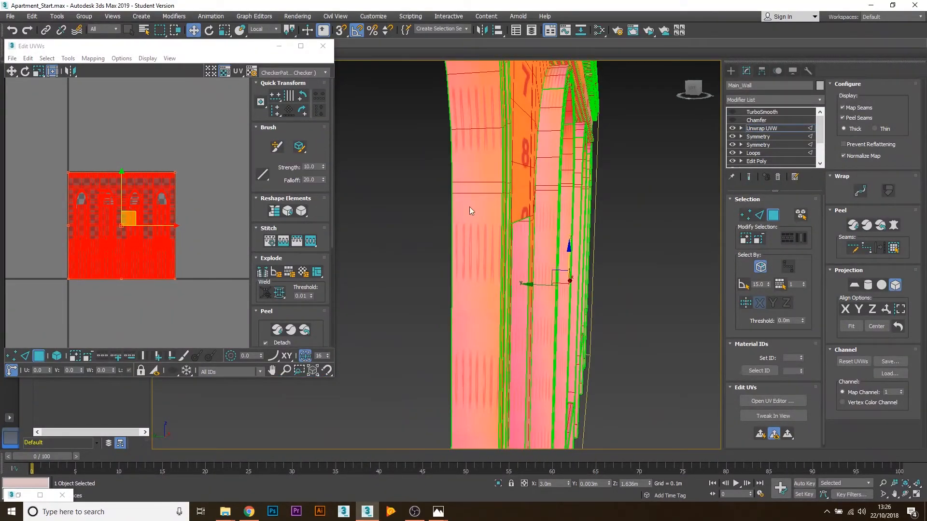
{"action": "middle_click_drag", "start_coordinate": [479, 228], "coordinate": [567, 271], "text": "alt"}
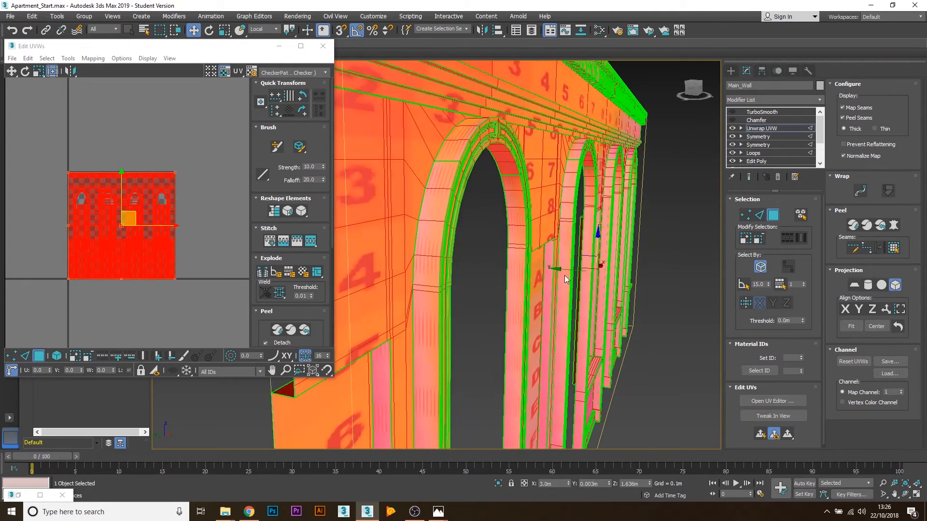
- Scale the wall's box projection gizmo in depth and height to even out the checker proportions
{"action": "key", "text": "e"}
{"action": "key", "text": "r"}
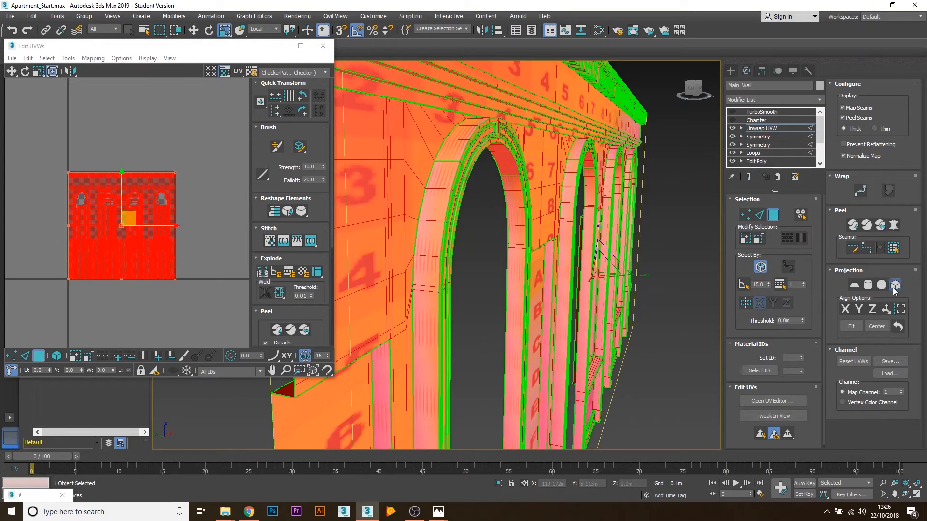
{"action": "left_click_drag", "start_coordinate": [638, 274], "coordinate": [453, 349]}
{"action": "middle_click_drag", "start_coordinate": [453, 349], "coordinate": [471, 224], "text": "alt"}
{"action": "middle_click_drag", "start_coordinate": [580, 166], "coordinate": [550, 230], "text": "alt"}
{"action": "left_click_drag", "start_coordinate": [599, 198], "coordinate": [597, 178]}
{"action": "scroll", "coordinate": [112, 234], "scroll_direction": "up", "scroll_amount": 6}
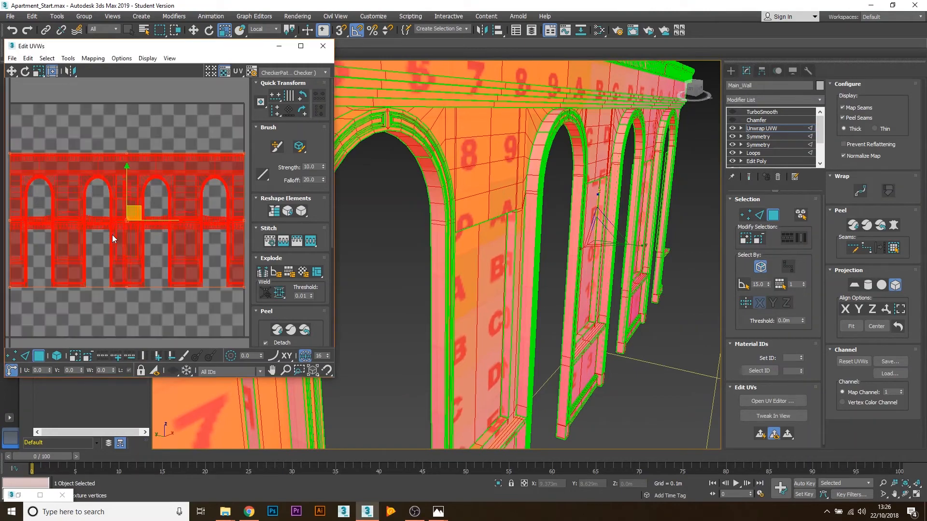
- Move the wall's box projection gizmo along its depth to Y 0.163 m
{"action": "middle_click_drag", "start_coordinate": [477, 257], "coordinate": [575, 260], "text": "alt"}
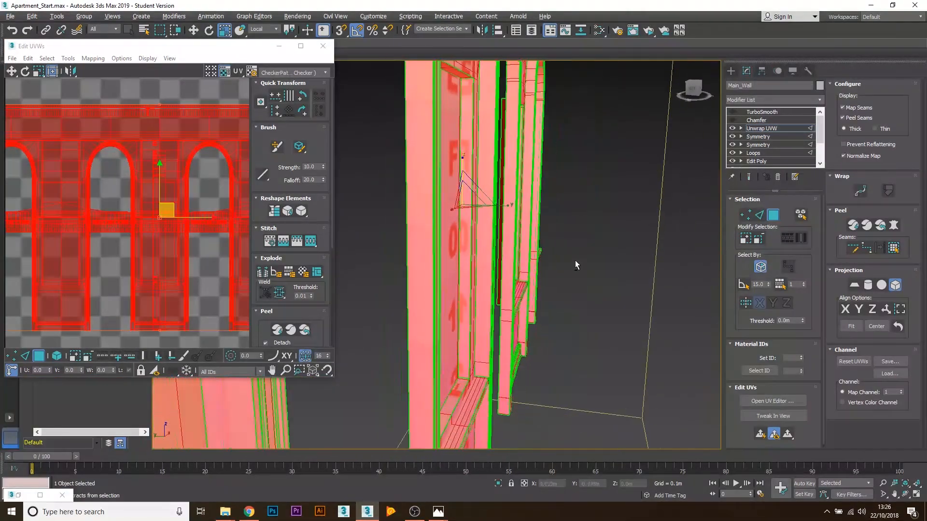
{"action": "key", "text": "w"}
{"action": "left_click_drag", "start_coordinate": [439, 206], "coordinate": [423, 207]}
{"action": "key", "text": "r"}
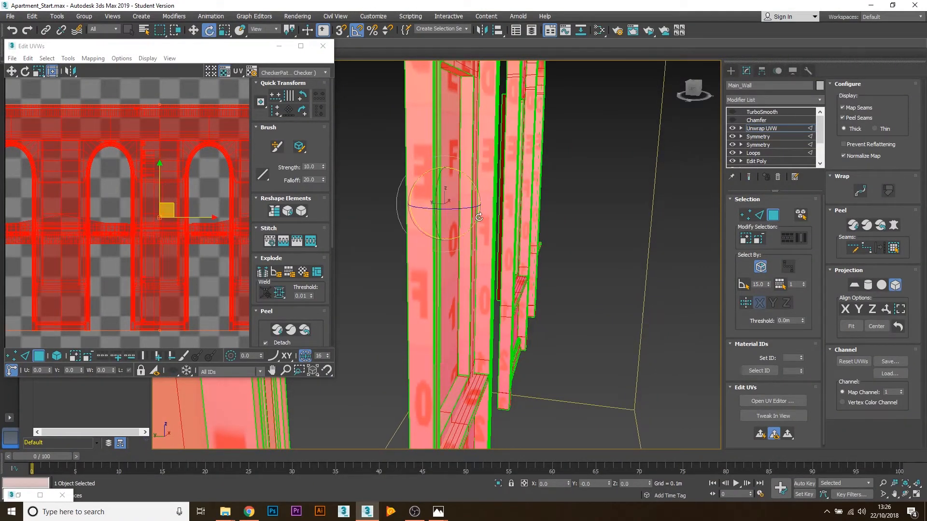
{"action": "middle_click_drag", "start_coordinate": [485, 206], "coordinate": [500, 210], "text": "alt"}
{"action": "key", "text": "w"}
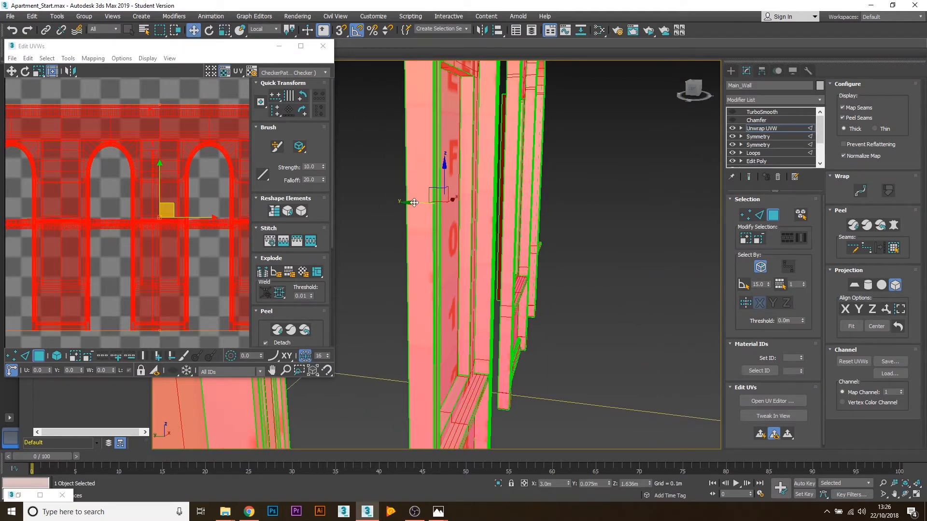
{"action": "left_click_drag", "start_coordinate": [413, 203], "coordinate": [393, 208]}
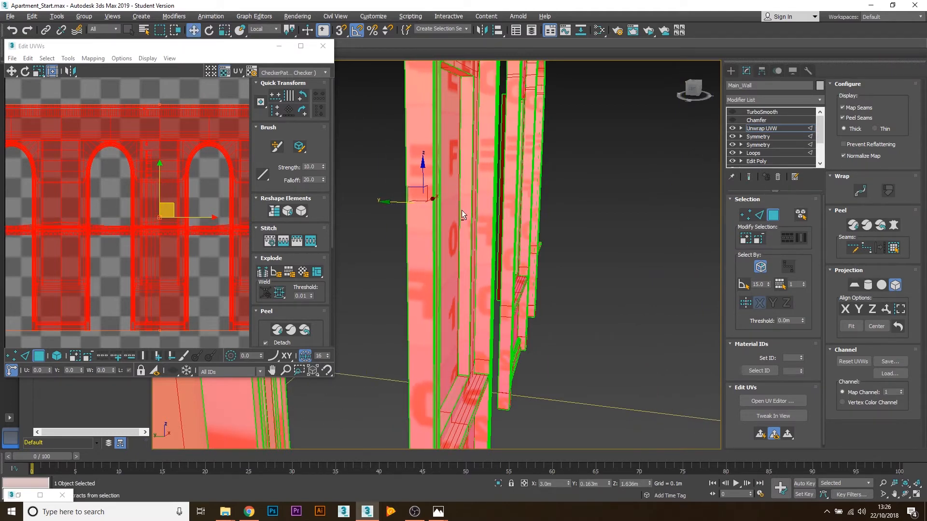
{"action": "middle_click_drag", "start_coordinate": [462, 210], "coordinate": [608, 200], "text": "alt"}
- Scale the wall's box projection gizmo slightly taller and leave face selection to finish the projection
{"action": "scroll", "coordinate": [554, 216], "scroll_direction": "down", "scroll_amount": 4}
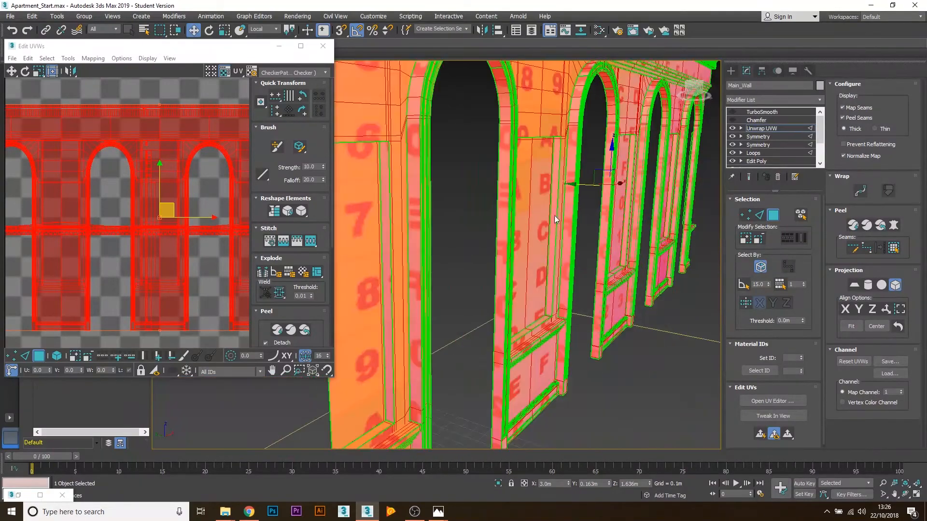
{"action": "middle_click_drag", "start_coordinate": [554, 215], "coordinate": [469, 218], "text": "alt"}
{"action": "scroll", "coordinate": [557, 221], "scroll_direction": "down", "scroll_amount": 3}
{"action": "scroll", "coordinate": [462, 221], "scroll_direction": "up", "scroll_amount": 6}
{"action": "scroll", "coordinate": [469, 218], "scroll_direction": "down", "scroll_amount": 3}
{"action": "scroll", "coordinate": [291, 203], "scroll_direction": "down", "scroll_amount": 1}
{"action": "scroll", "coordinate": [147, 190], "scroll_direction": "down", "scroll_amount": 3}
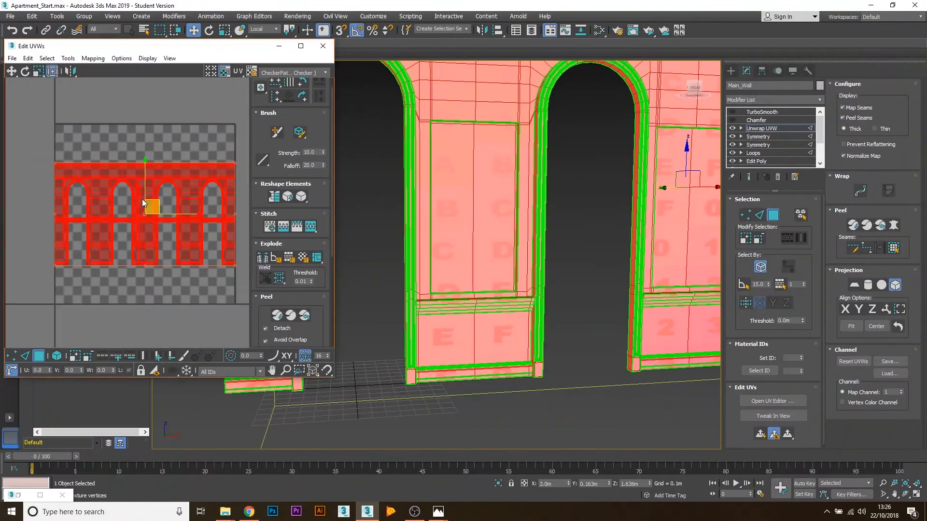
{"action": "scroll", "coordinate": [556, 201], "scroll_direction": "down", "scroll_amount": 3}
{"action": "key", "text": "r"}
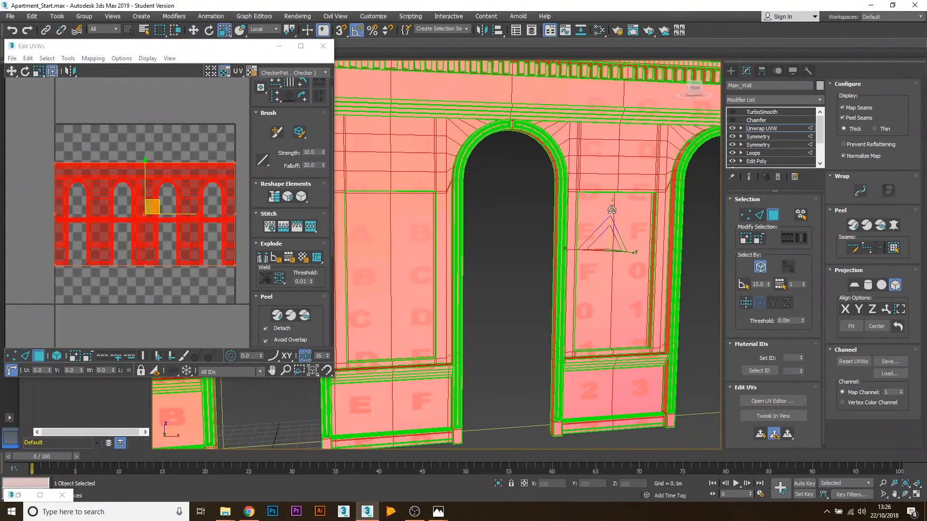
{"action": "left_click_drag", "start_coordinate": [612, 209], "coordinate": [611, 203]}
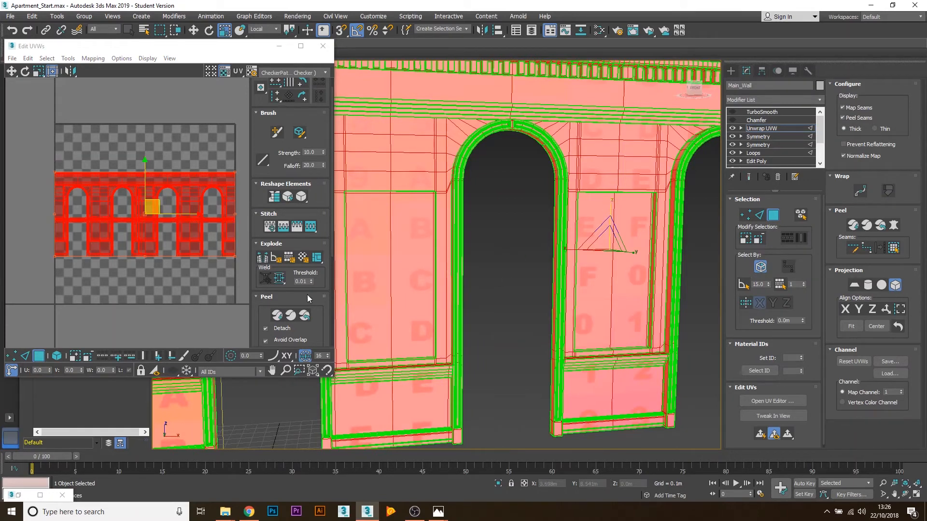
{"action": "left_click", "coordinate": [763, 216]}
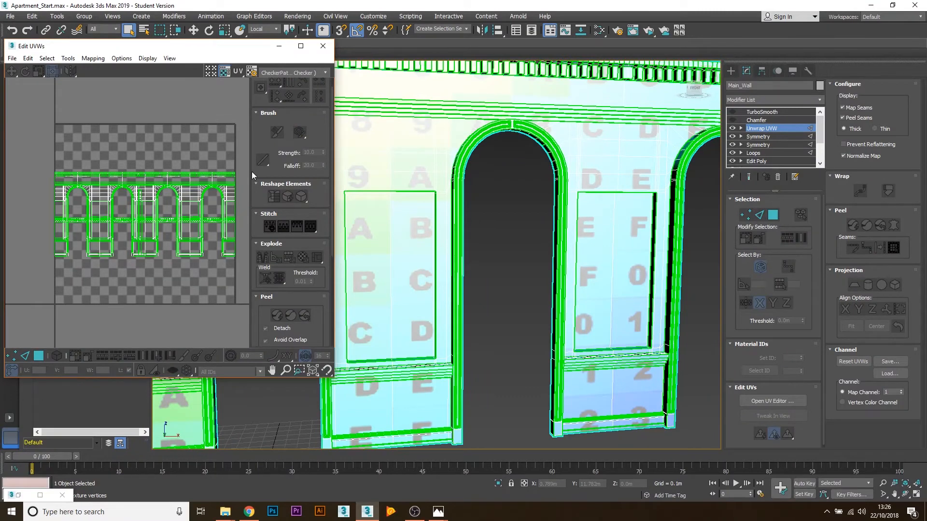
- Select all of the wall's UVs and scale them up uniformly to span about ten UV tiles in width
{"action": "middle_click_drag", "start_coordinate": [535, 250], "coordinate": [564, 253], "text": "alt"}
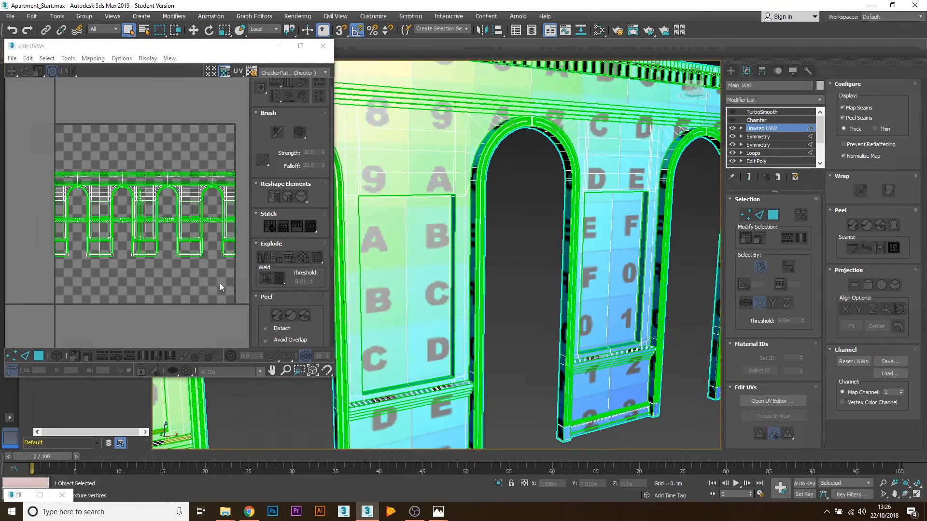
{"action": "scroll", "coordinate": [105, 203], "scroll_direction": "up", "scroll_amount": 4}
{"action": "scroll", "coordinate": [171, 219], "scroll_direction": "down", "scroll_amount": 1}
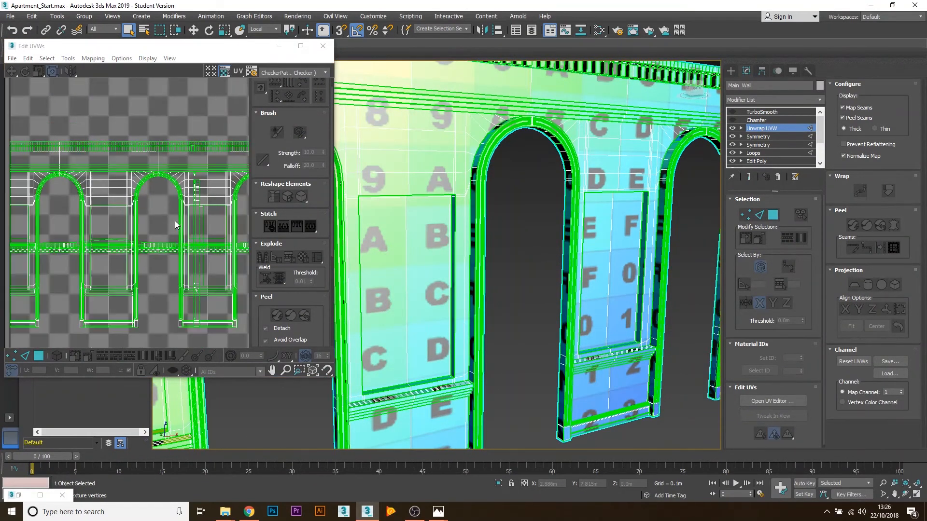
{"action": "scroll", "coordinate": [459, 251], "scroll_direction": "down", "scroll_amount": 6}
{"action": "middle_click_drag", "start_coordinate": [534, 285], "coordinate": [526, 285], "text": "alt"}
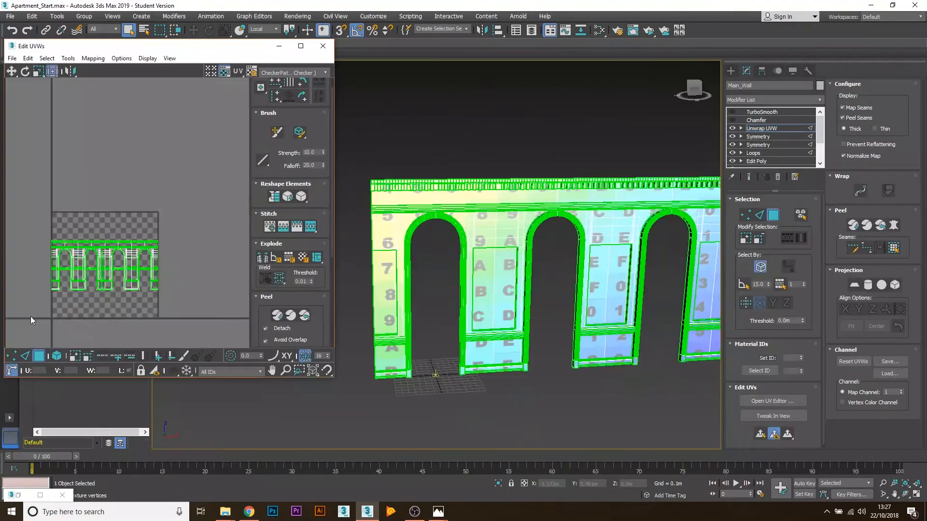
{"action": "left_click_drag", "start_coordinate": [31, 316], "coordinate": [217, 222]}
{"action": "scroll", "coordinate": [530, 279], "scroll_direction": "up", "scroll_amount": 5}
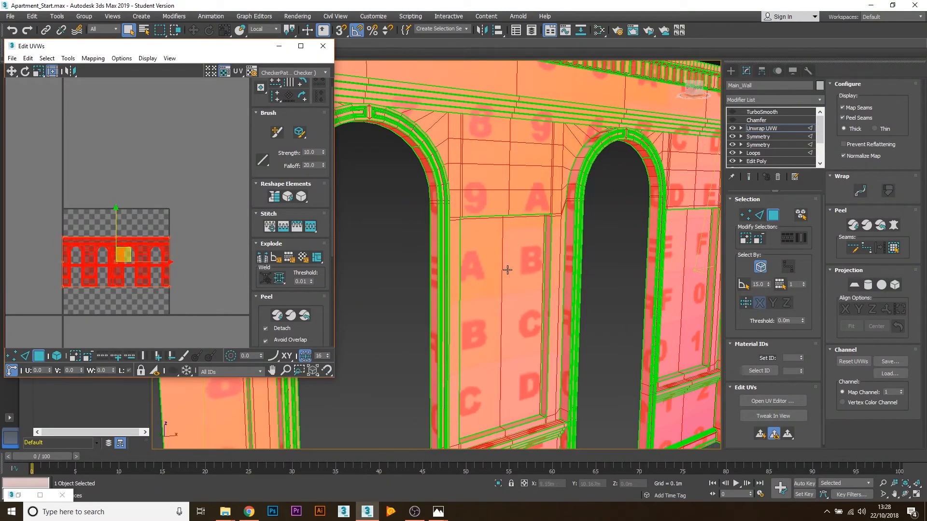
{"action": "middle_click_drag", "start_coordinate": [507, 268], "coordinate": [442, 287]}
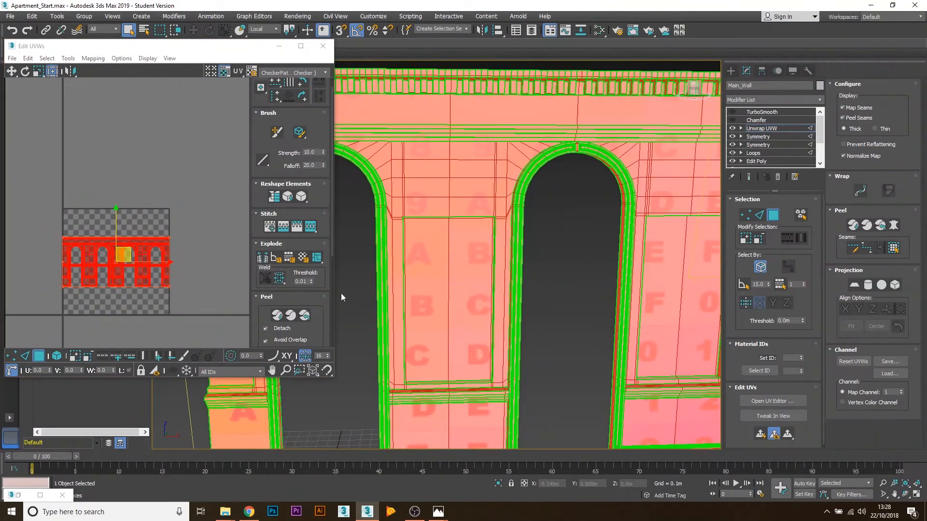
{"action": "left_click", "coordinate": [125, 261]}
{"action": "left_click_drag", "start_coordinate": [168, 237], "coordinate": [903, 28]}
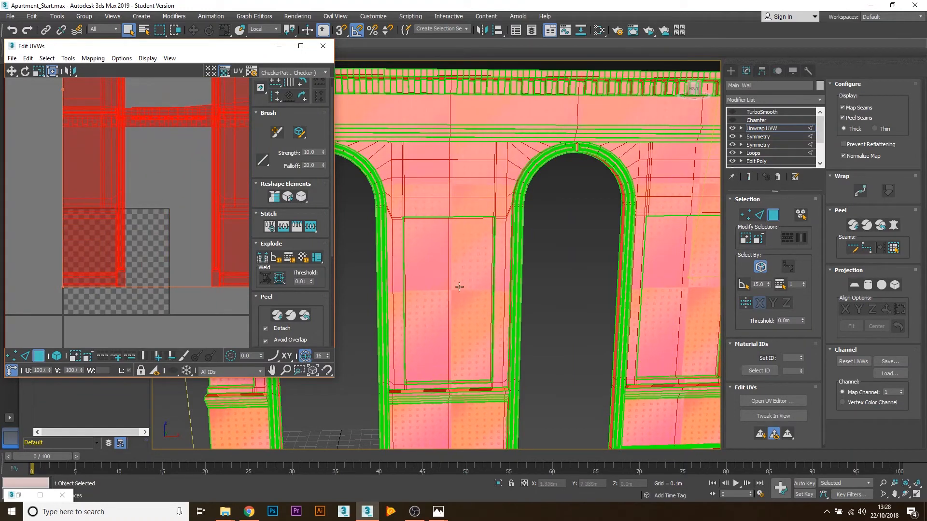
{"action": "scroll", "coordinate": [46, 258], "scroll_direction": "down", "scroll_amount": 6}
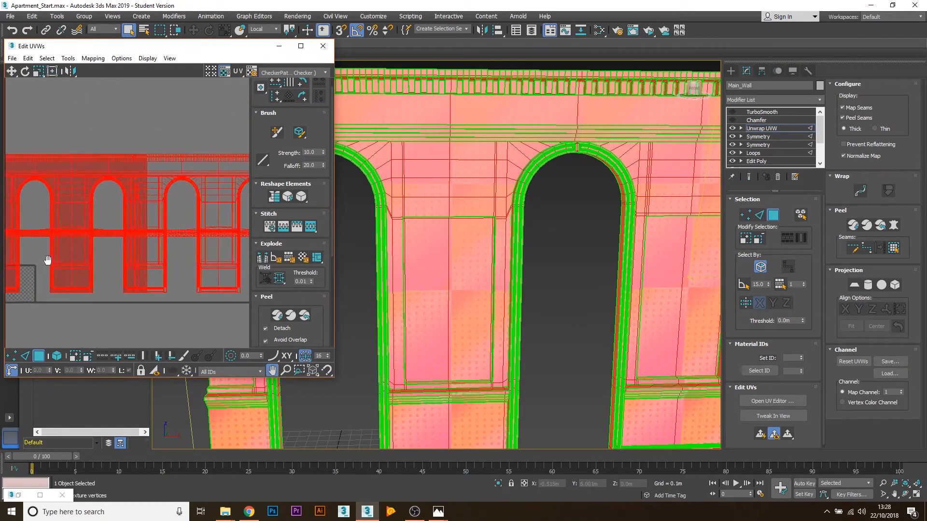
{"action": "left_click_drag", "start_coordinate": [151, 215], "coordinate": [193, 203]}
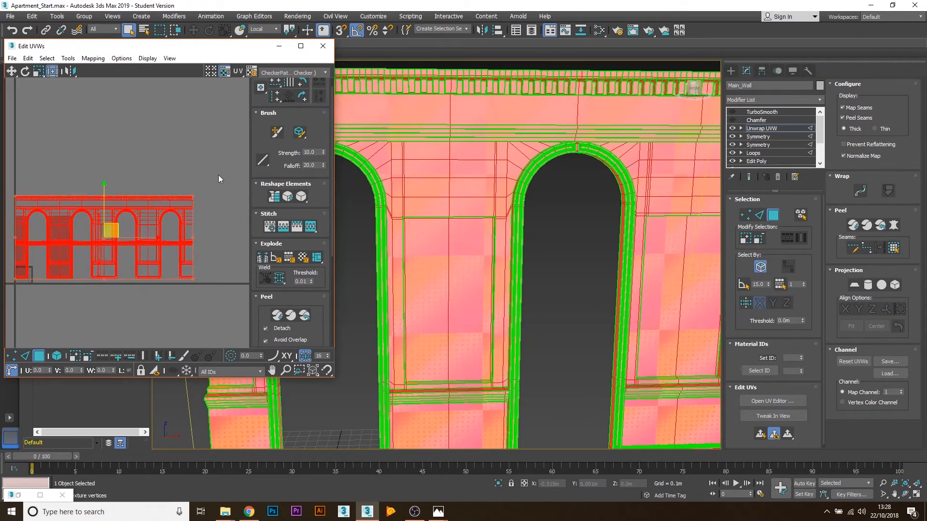
- Minimize the UV editor and, without any faces selected, examine the checker density around the wall's arches and panels
{"action": "left_click", "coordinate": [219, 175]}
{"action": "left_click", "coordinate": [282, 50]}
{"action": "scroll", "coordinate": [529, 267], "scroll_direction": "down", "scroll_amount": 5}
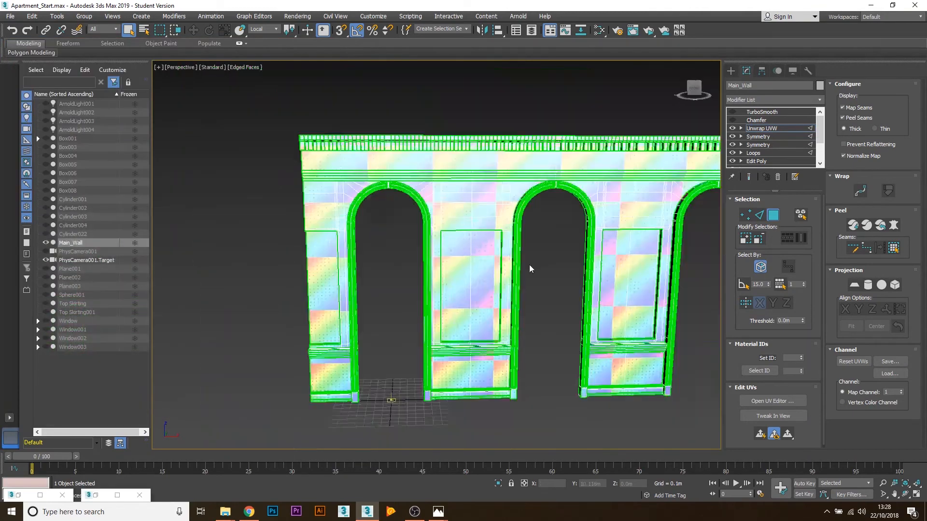
{"action": "middle_click_drag", "start_coordinate": [530, 267], "coordinate": [575, 257], "text": "alt"}
{"action": "scroll", "coordinate": [638, 252], "scroll_direction": "up", "scroll_amount": 5}
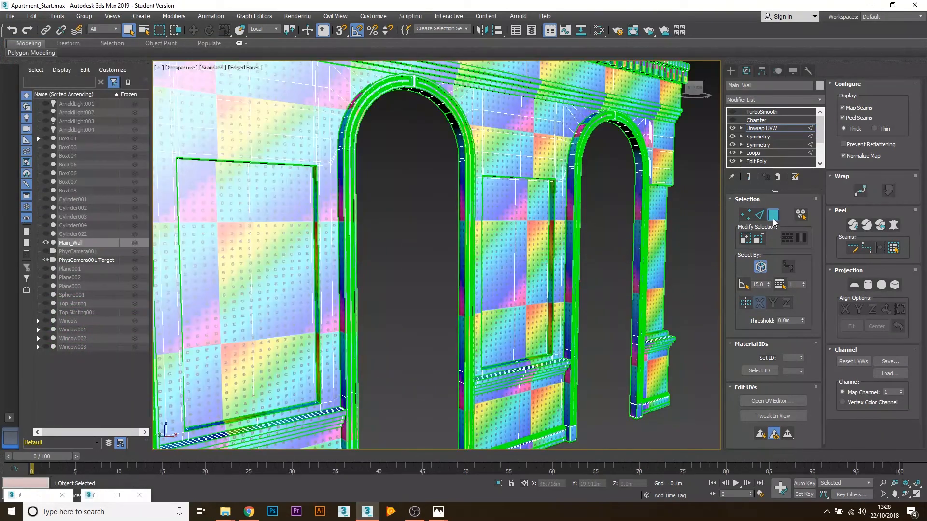
{"action": "left_click", "coordinate": [773, 215]}
{"action": "scroll", "coordinate": [411, 262], "scroll_direction": "down", "scroll_amount": 3}
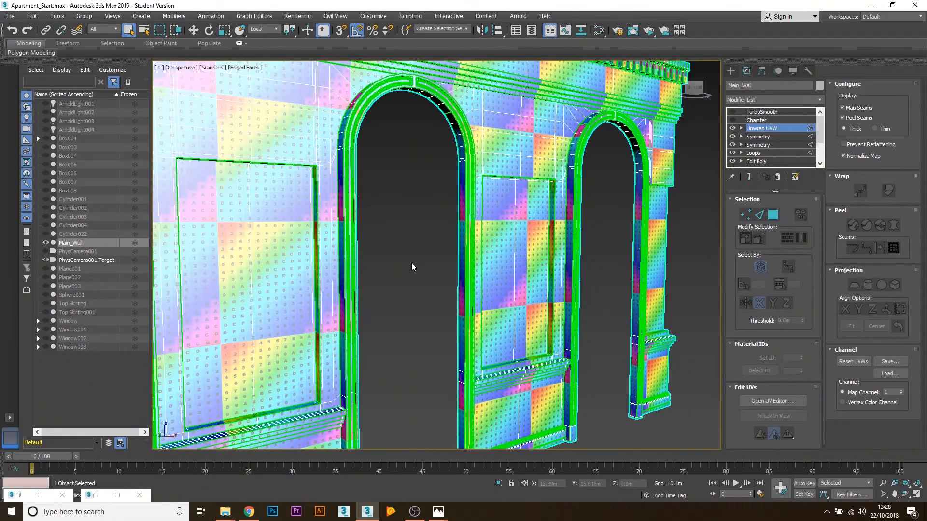
{"action": "mouse_move", "coordinate": [411, 262]}
{"action": "middle_mouse_down", "text": "alt"}
{"action": "mouse_move", "coordinate": [439, 263]}
{"action": "mouse_move", "coordinate": [404, 265]}
{"action": "middle_mouse_up", "text": "alt"}
{"action": "scroll", "coordinate": [338, 264], "scroll_direction": "up", "scroll_amount": 3}
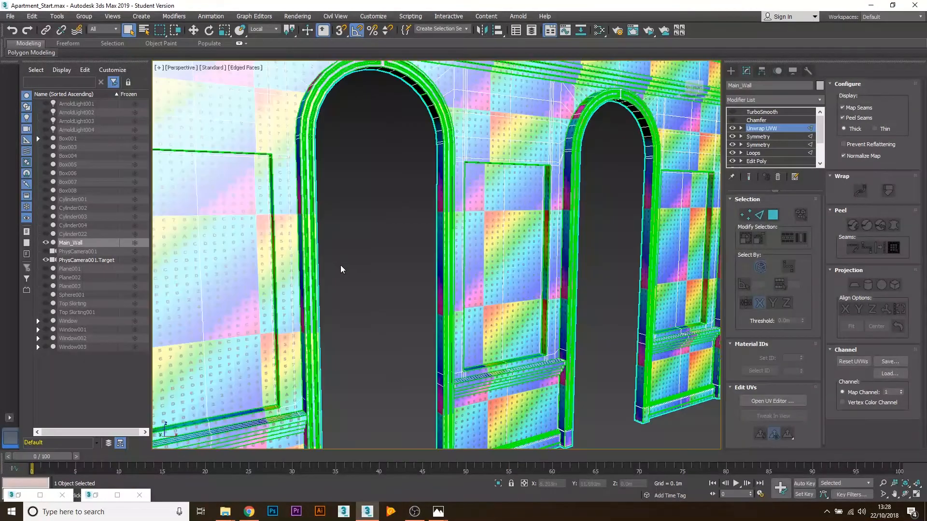
- Deselect the wall and add a new Arnold Standard Surface material to the Slate material graph
{"action": "left_click", "coordinate": [347, 277]}
{"action": "scroll", "coordinate": [349, 274], "scroll_direction": "up", "scroll_amount": 3}
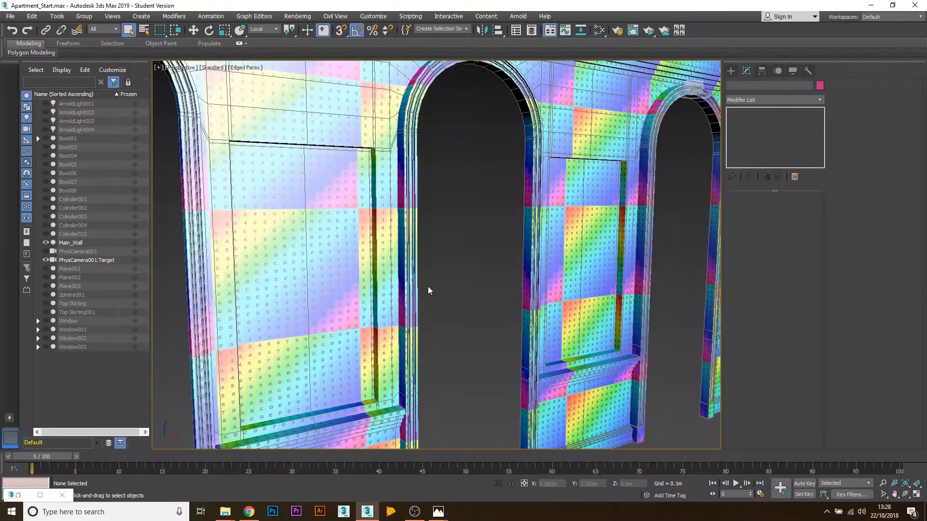
{"action": "key", "text": "m"}
{"action": "middle_click_drag", "start_coordinate": [167, 290], "coordinate": [285, 243]}
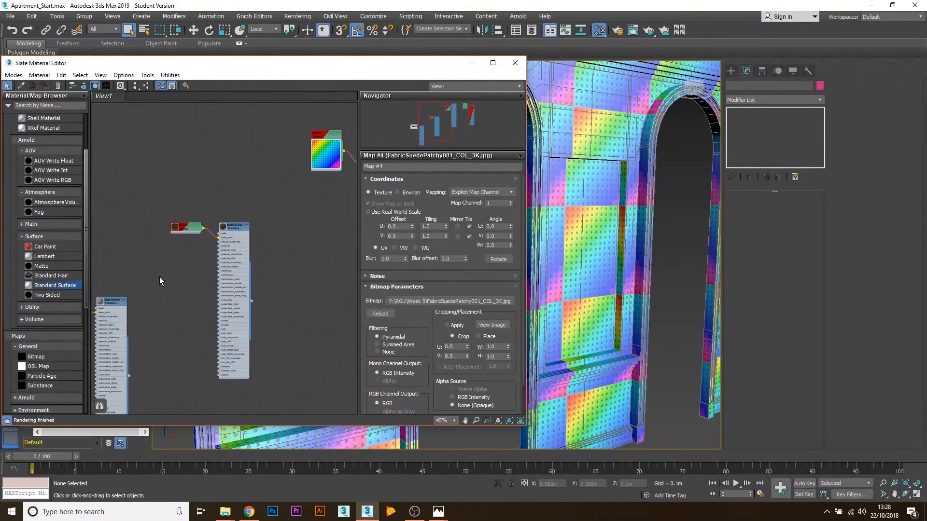
{"action": "middle_click_drag", "start_coordinate": [124, 300], "coordinate": [214, 288]}
{"action": "left_click_drag", "start_coordinate": [206, 154], "coordinate": [206, 154]}
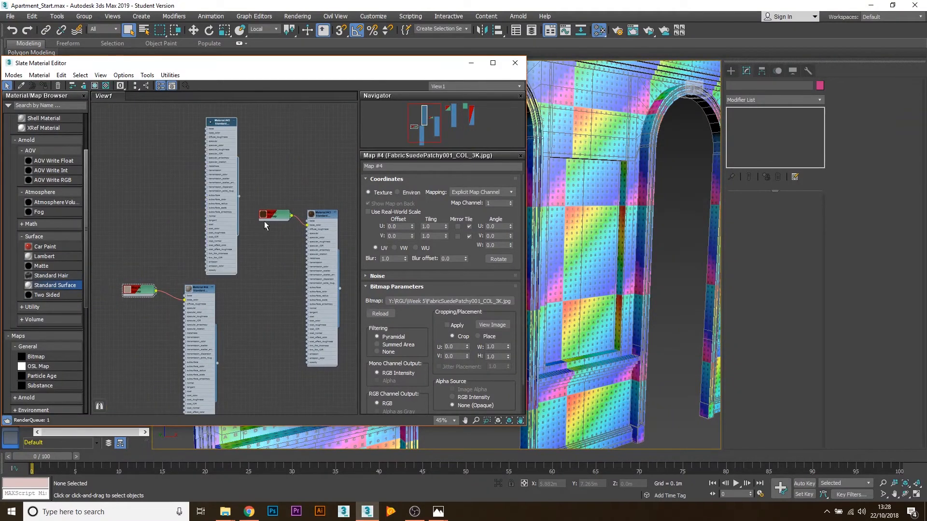
- Bring Plaster35_COL_VAR1_3K.jpg from the Week 5 folder into the material graph as a bitmap beside the new material
{"action": "left_click", "coordinate": [225, 511]}
{"action": "left_click", "coordinate": [302, 481]}
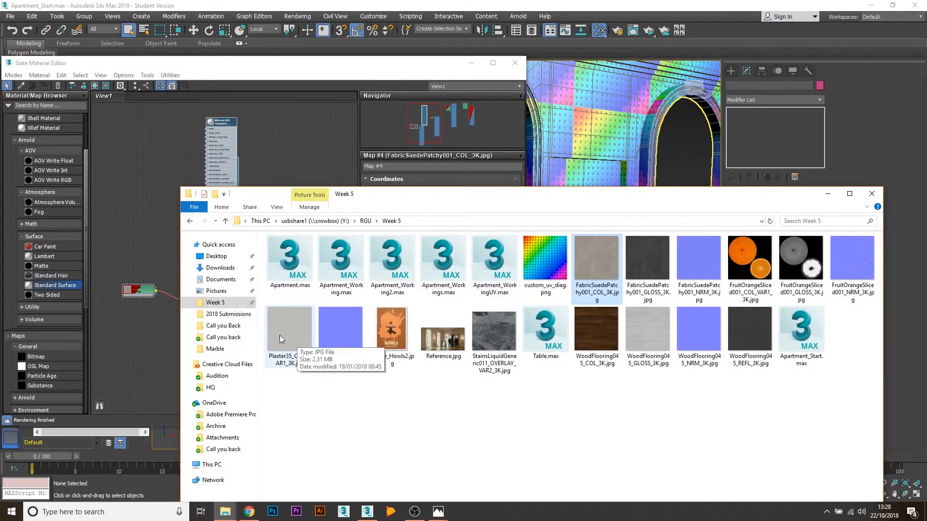
{"action": "left_click_drag", "start_coordinate": [278, 334], "coordinate": [225, 136]}
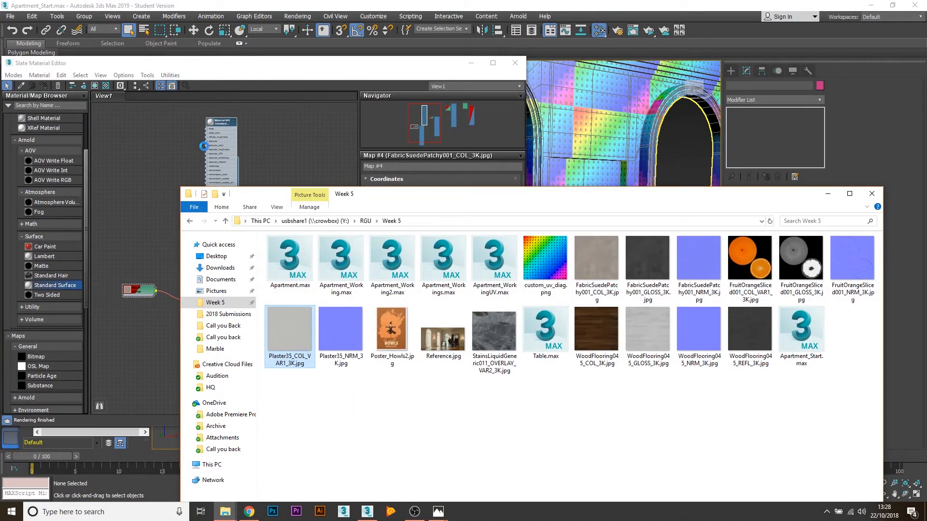
{"action": "left_click", "coordinate": [821, 196]}
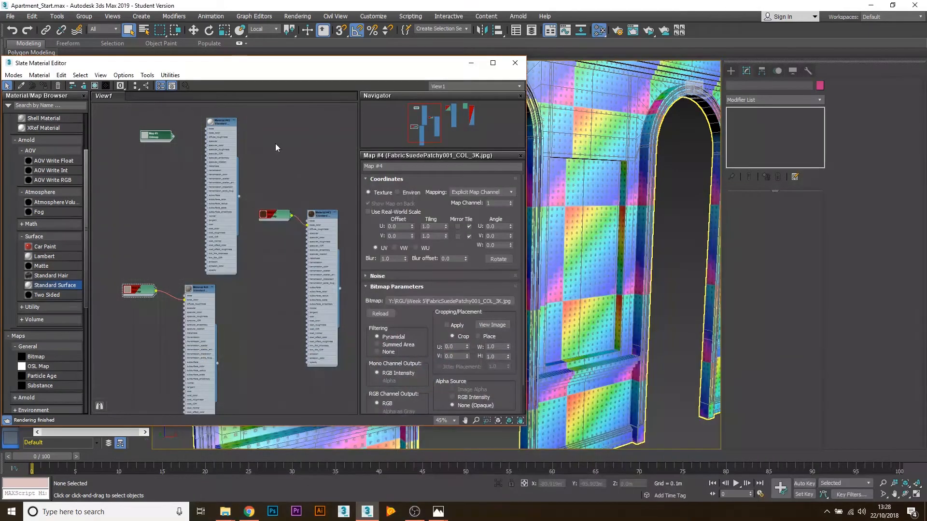
- Connect the plaster bitmap to the new material's base_color input and tidy the two nodes' positions
{"action": "middle_click_drag", "start_coordinate": [184, 138], "coordinate": [204, 182]}
{"action": "scroll", "coordinate": [206, 181], "scroll_direction": "up", "scroll_amount": 1}
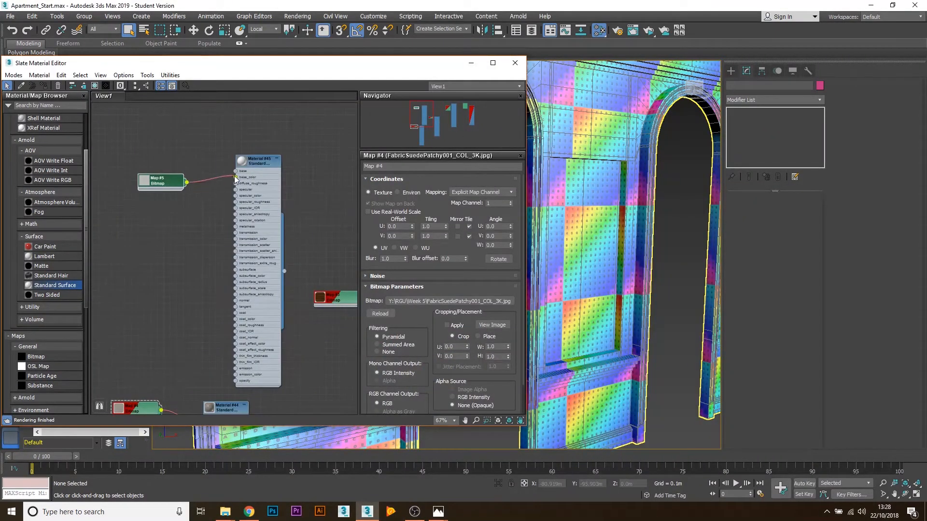
{"action": "left_click_drag", "start_coordinate": [233, 175], "coordinate": [236, 177]}
{"action": "left_click_drag", "start_coordinate": [159, 187], "coordinate": [172, 160]}
{"action": "left_click_drag", "start_coordinate": [261, 164], "coordinate": [254, 151]}
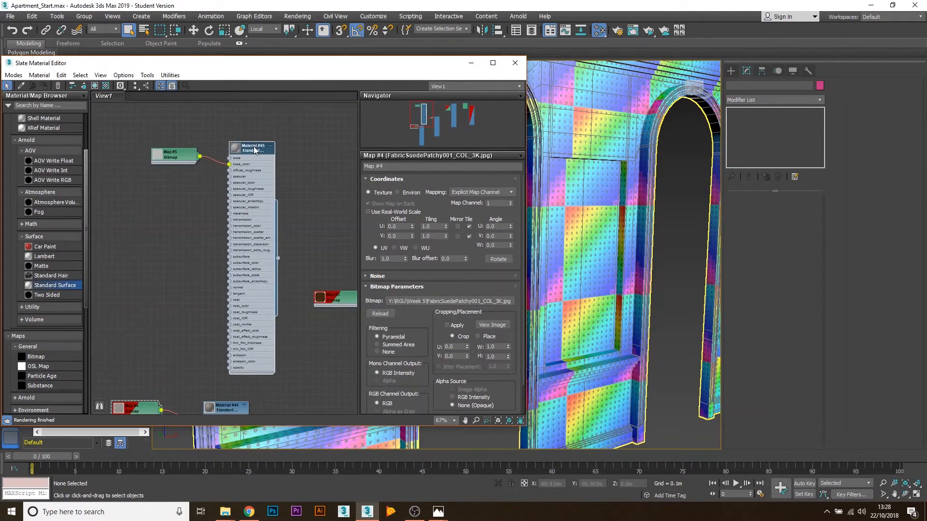
- Assign the plaster material to the main wall and show its bitmap in the viewport
{"action": "double_click", "coordinate": [255, 151]}
{"action": "double_click", "coordinate": [168, 158]}
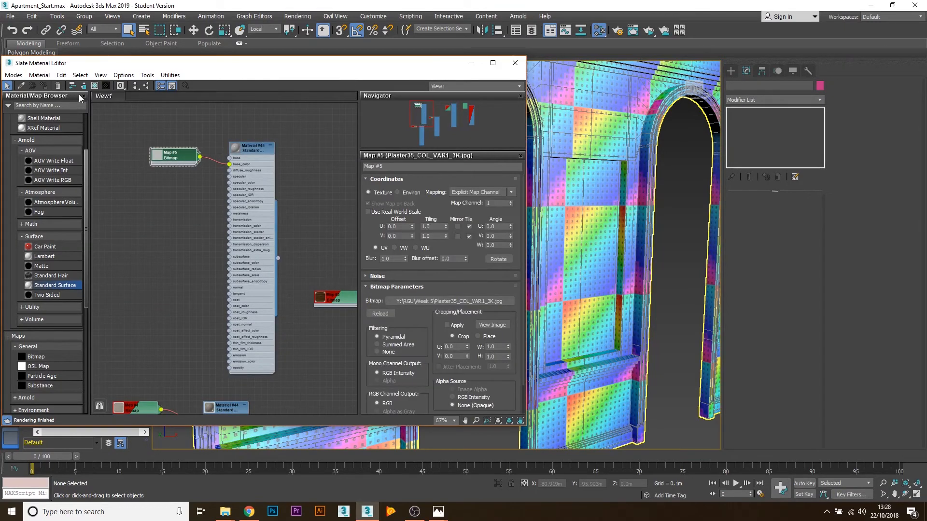
{"action": "left_click", "coordinate": [96, 86]}
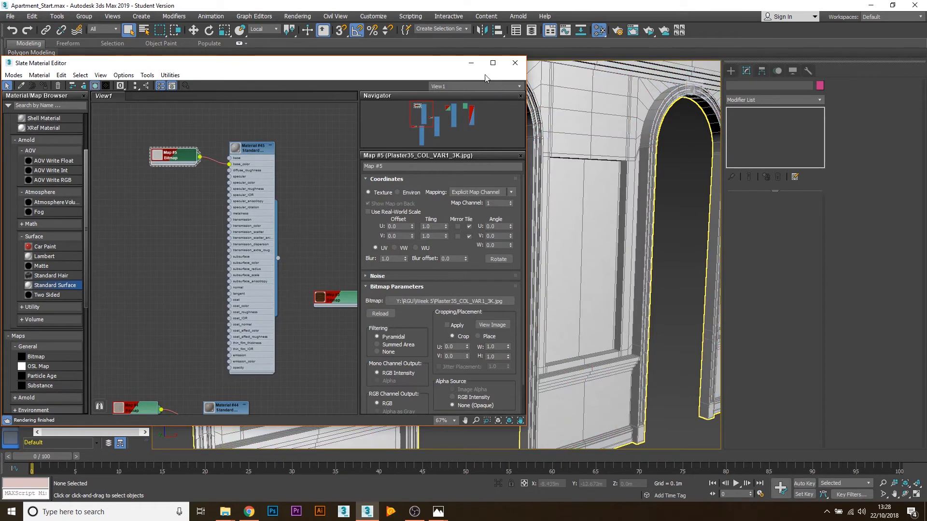
- Minimize the material editor and examine the plaster texture across the wall's panels, arches and cornice
{"action": "left_click", "coordinate": [471, 63]}
{"action": "scroll", "coordinate": [283, 221], "scroll_direction": "up", "scroll_amount": 6}
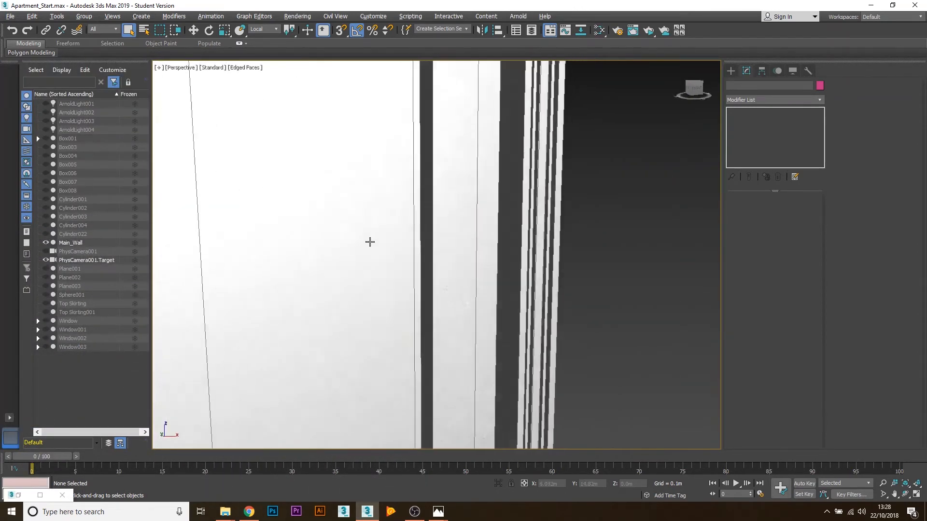
{"action": "scroll", "coordinate": [365, 244], "scroll_direction": "down", "scroll_amount": 8}
{"action": "left_click", "coordinate": [333, 249]}
{"action": "scroll", "coordinate": [332, 230], "scroll_direction": "up", "scroll_amount": 6}
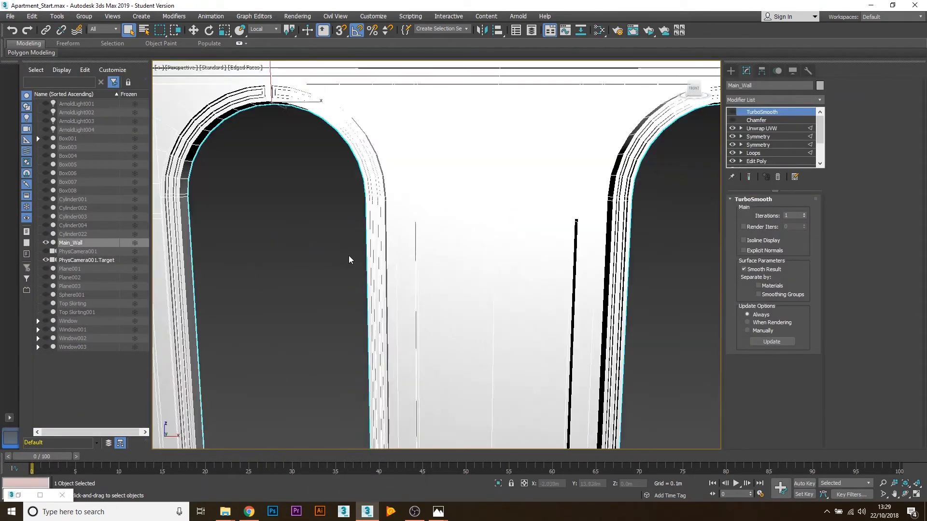
{"action": "scroll", "coordinate": [357, 262], "scroll_direction": "up", "scroll_amount": 4}
{"action": "scroll", "coordinate": [364, 267], "scroll_direction": "down", "scroll_amount": 3}
{"action": "middle_click_drag", "start_coordinate": [364, 268], "coordinate": [348, 250], "text": "alt"}
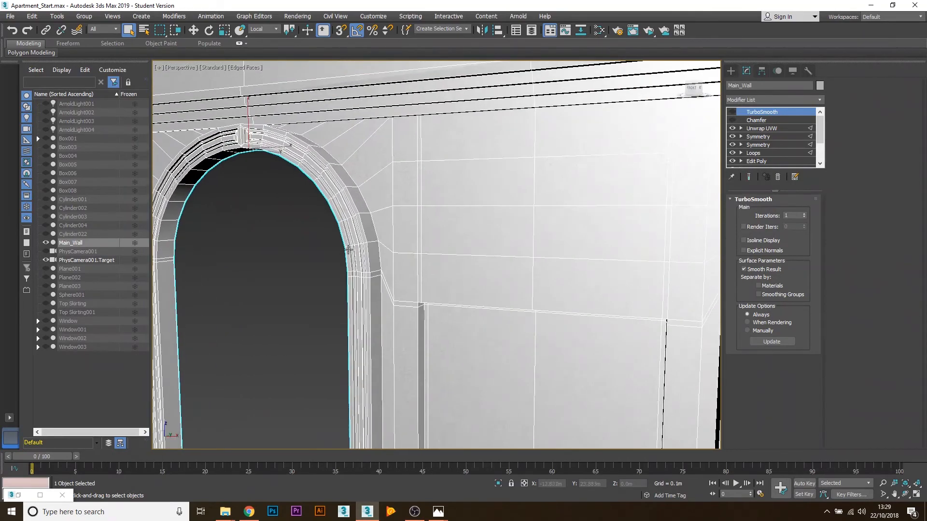
{"action": "middle_click_drag", "start_coordinate": [367, 134], "coordinate": [333, 169], "text": "alt"}
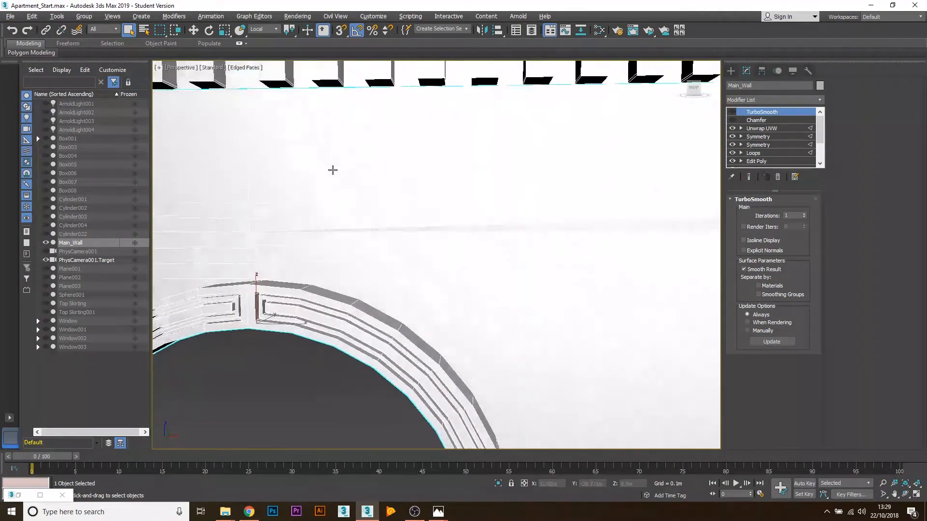
{"action": "scroll", "coordinate": [396, 230], "scroll_direction": "down", "scroll_amount": 5}
{"action": "middle_click_drag", "start_coordinate": [411, 275], "coordinate": [530, 276]}
{"action": "middle_click_drag", "start_coordinate": [474, 330], "coordinate": [509, 244]}
{"action": "middle_click_drag", "start_coordinate": [567, 262], "coordinate": [511, 238]}
- Unhide all objects in the apartment scene and clear the selection
{"action": "right_click", "coordinate": [435, 265]}
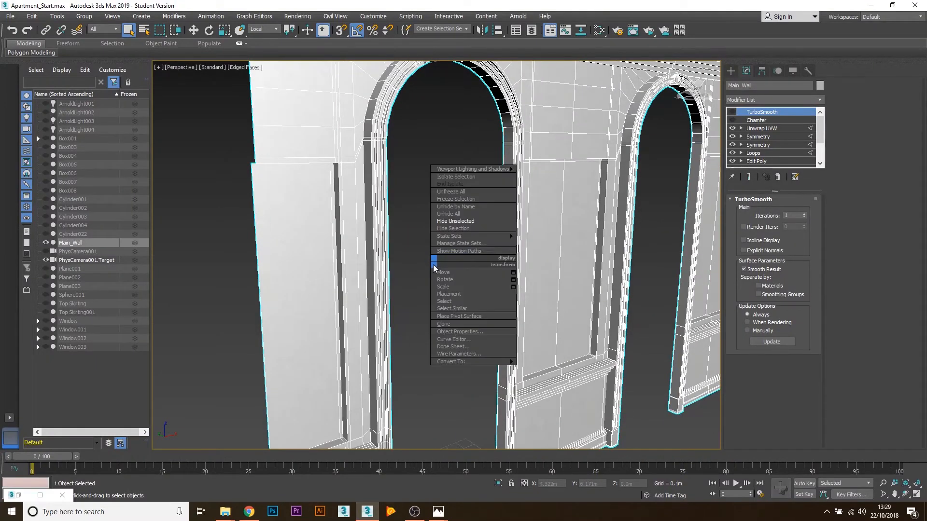
{"action": "left_click", "coordinate": [451, 212]}
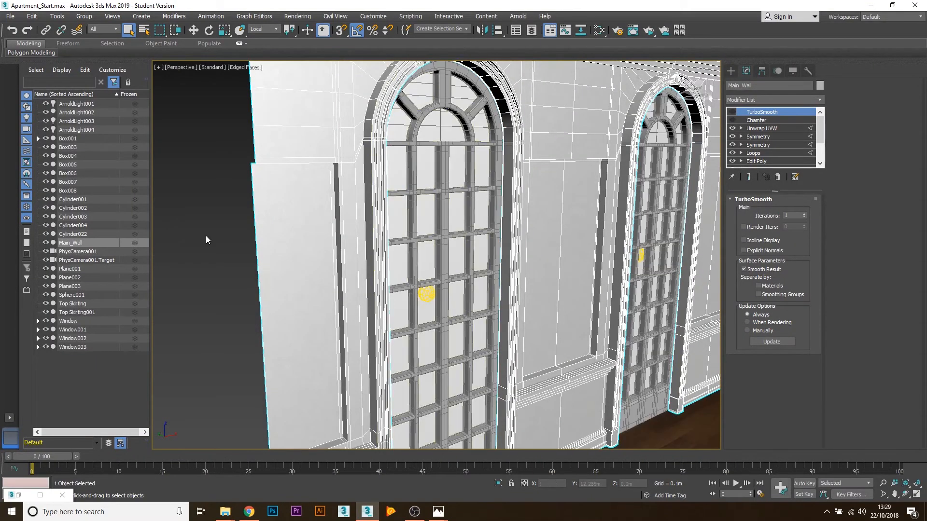
{"action": "left_click", "coordinate": [216, 229]}
{"action": "scroll", "coordinate": [285, 248], "scroll_direction": "down", "scroll_amount": 3}
{"action": "middle_click_drag", "start_coordinate": [475, 259], "coordinate": [375, 238]}
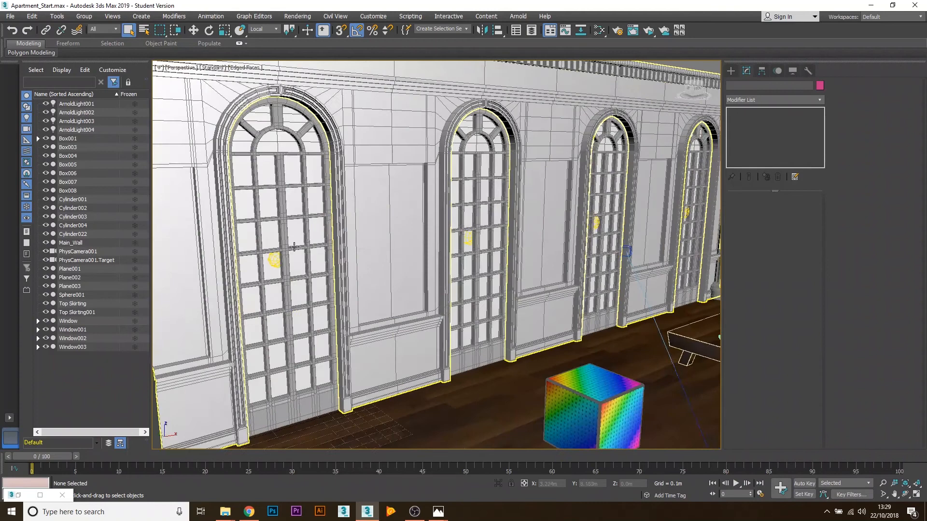
- Examine the first arched window up close, selecting its frame and its glass in turn
{"action": "left_click", "coordinate": [278, 189]}
{"action": "scroll", "coordinate": [290, 152], "scroll_direction": "up", "scroll_amount": 4}
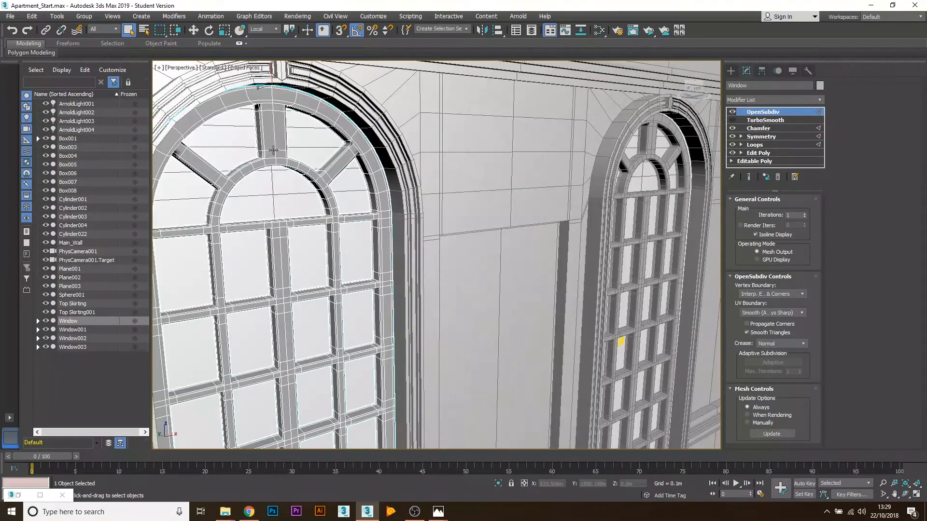
{"action": "right_click", "coordinate": [279, 137]}
{"action": "left_click", "coordinate": [219, 141]}
{"action": "left_click", "coordinate": [277, 130]}
{"action": "middle_click_drag", "start_coordinate": [277, 129], "coordinate": [359, 121]}
{"action": "scroll", "coordinate": [347, 135], "scroll_direction": "down", "scroll_amount": 3}
{"action": "middle_click_drag", "start_coordinate": [209, 287], "coordinate": [198, 297], "text": "alt"}
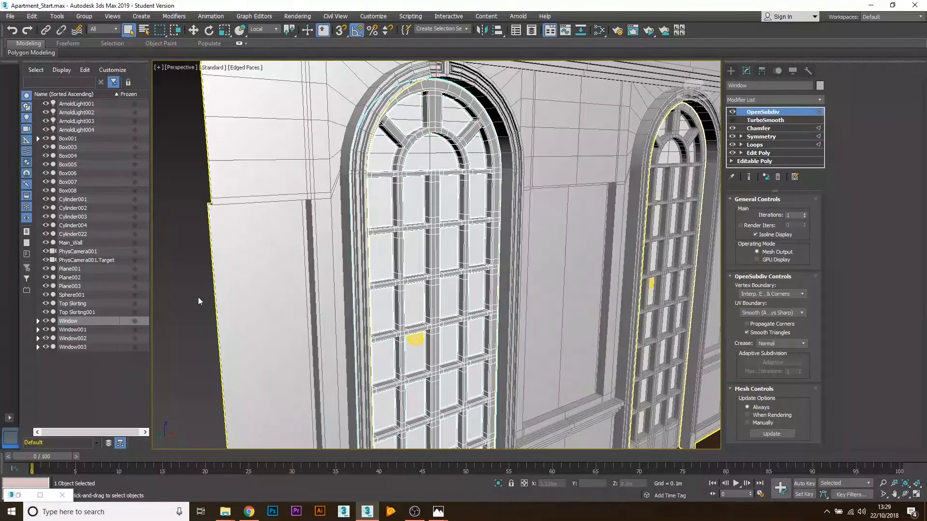
{"action": "left_click", "coordinate": [379, 216]}
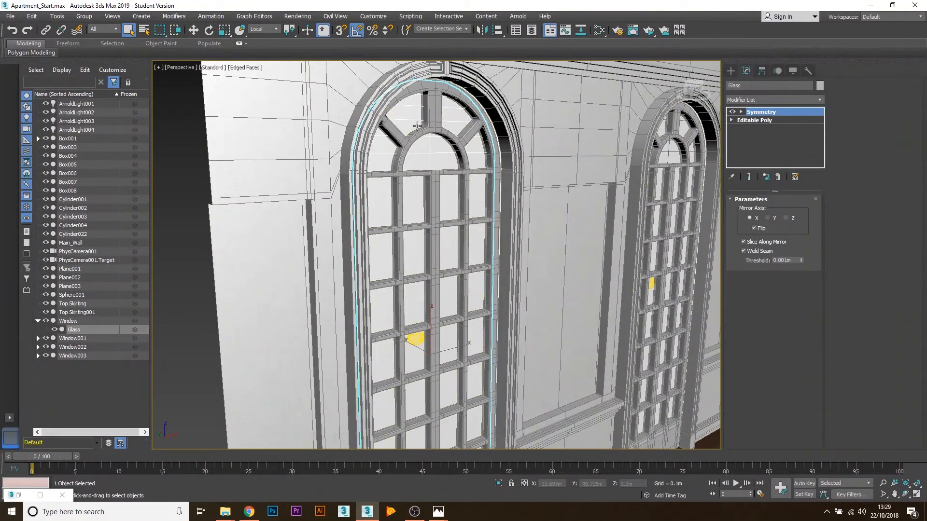
- Select the first window's frame and hide every unselected object
{"action": "left_click", "coordinate": [436, 117]}
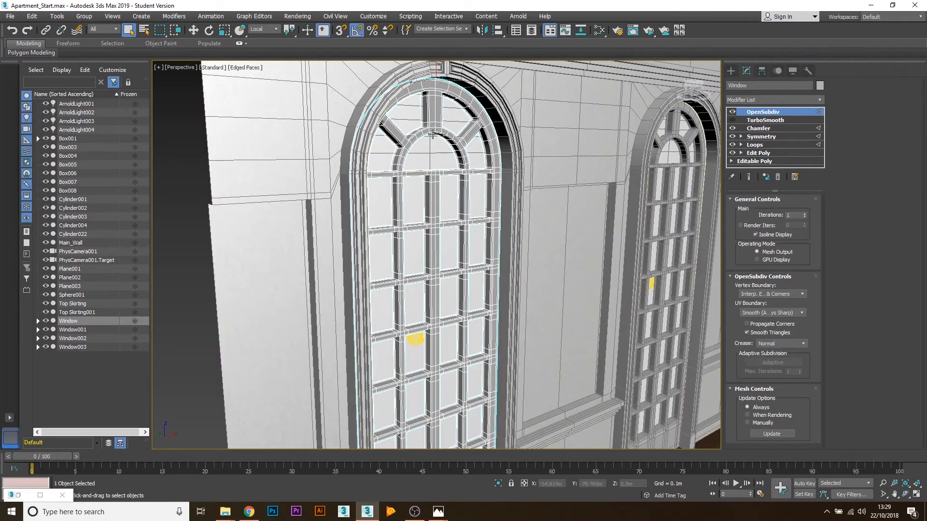
{"action": "right_click", "coordinate": [434, 126]}
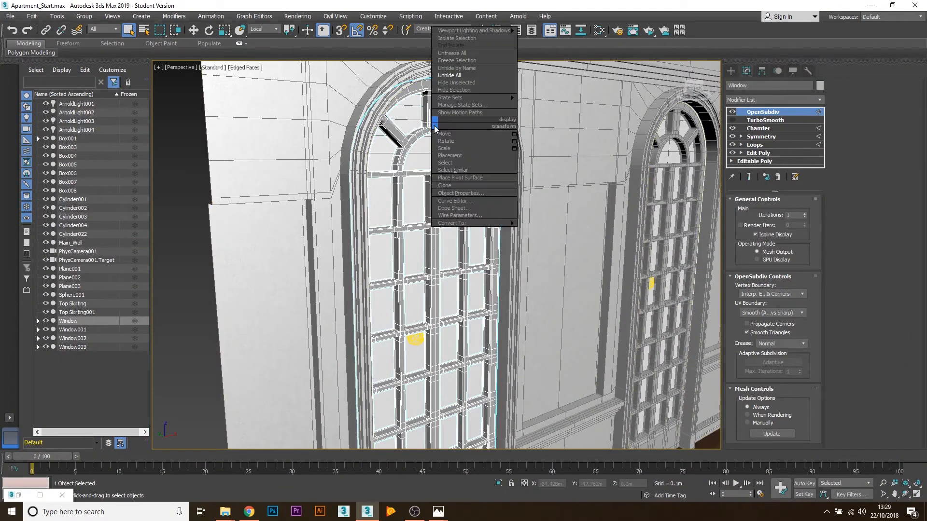
{"action": "left_click", "coordinate": [479, 87]}
{"action": "left_click", "coordinate": [583, 140]}
{"action": "middle_click_drag", "start_coordinate": [434, 127], "coordinate": [342, 169]}
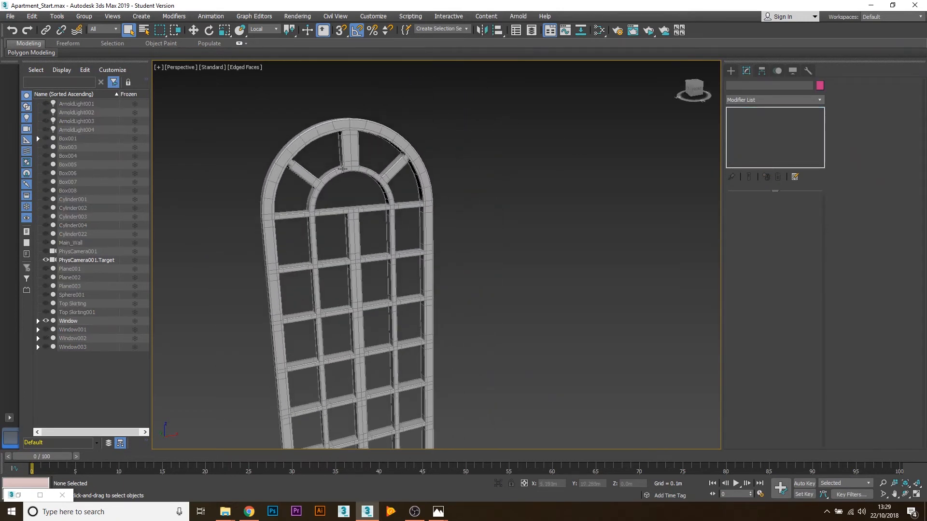
- Assign the multicoloured checker Standard Surface material to the isolated window frame and minimize the material editor
{"action": "left_click", "coordinate": [342, 169]}
{"action": "key", "text": "z"}
{"action": "key", "text": "m"}
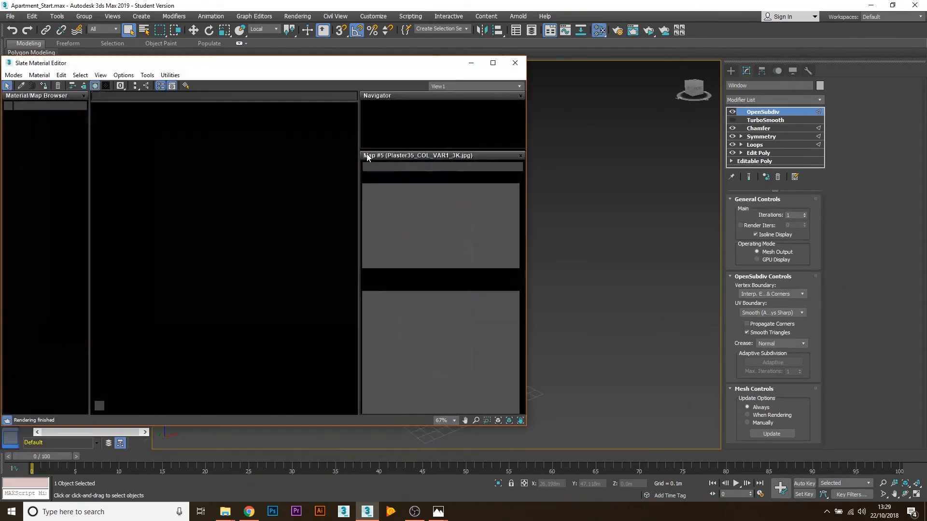
{"action": "scroll", "coordinate": [264, 277], "scroll_direction": "down", "scroll_amount": 6}
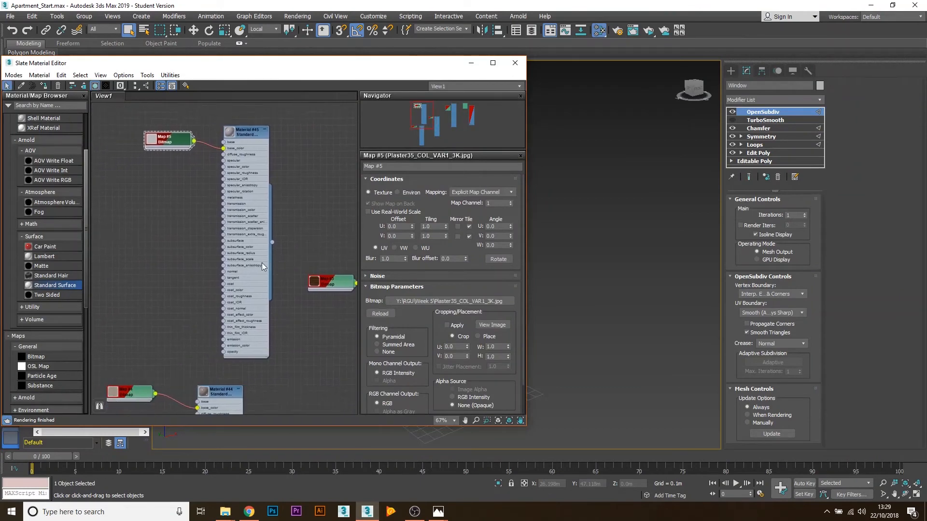
{"action": "middle_click_drag", "start_coordinate": [320, 228], "coordinate": [196, 262]}
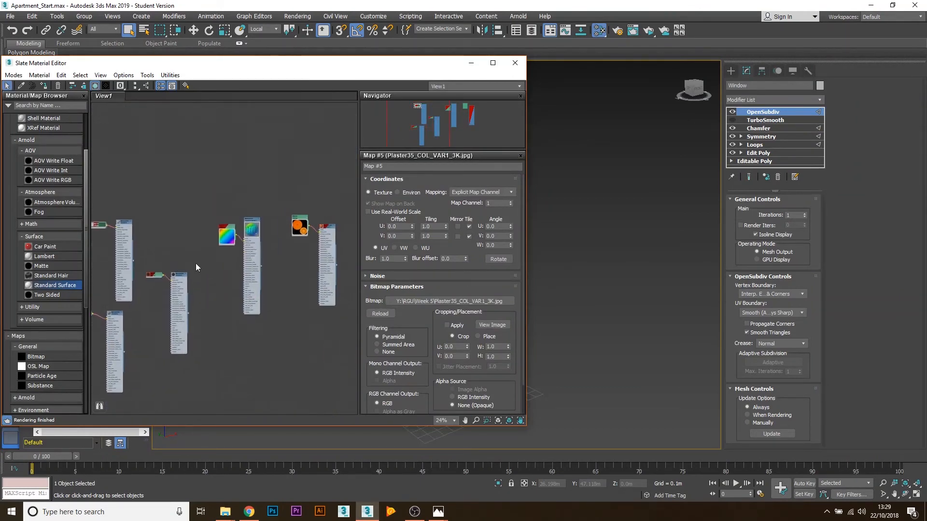
{"action": "left_click_drag", "start_coordinate": [330, 66], "coordinate": [193, 57]}
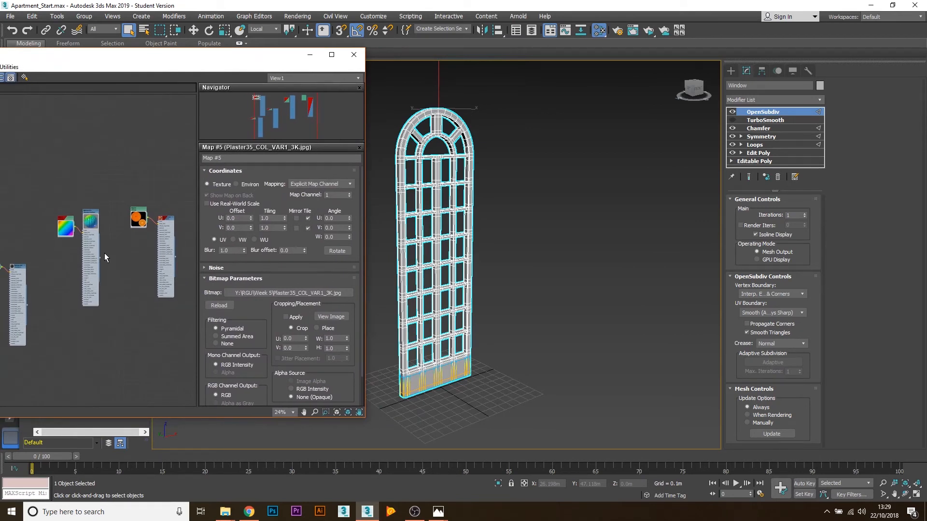
{"action": "scroll", "coordinate": [104, 261], "scroll_direction": "up", "scroll_amount": 5}
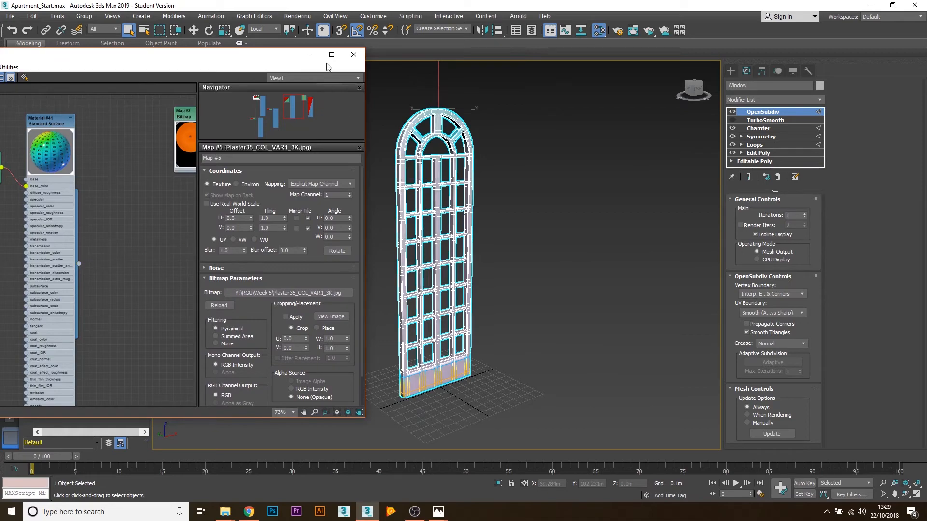
{"action": "left_click", "coordinate": [309, 54]}
- Add an Unwrap UVW modifier to the window frame and place it between Symmetry and Chamfer in the stack
{"action": "middle_click_drag", "start_coordinate": [450, 149], "coordinate": [480, 147], "text": "alt"}
{"action": "scroll", "coordinate": [426, 156], "scroll_direction": "up", "scroll_amount": 5}
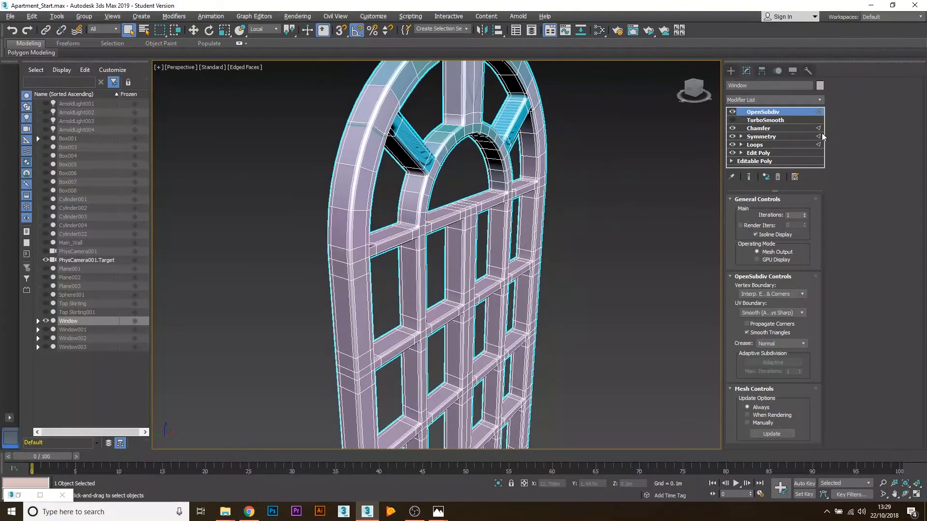
{"action": "left_click", "coordinate": [787, 99]}
{"action": "scroll", "coordinate": [772, 382], "scroll_direction": "down", "scroll_amount": 2}
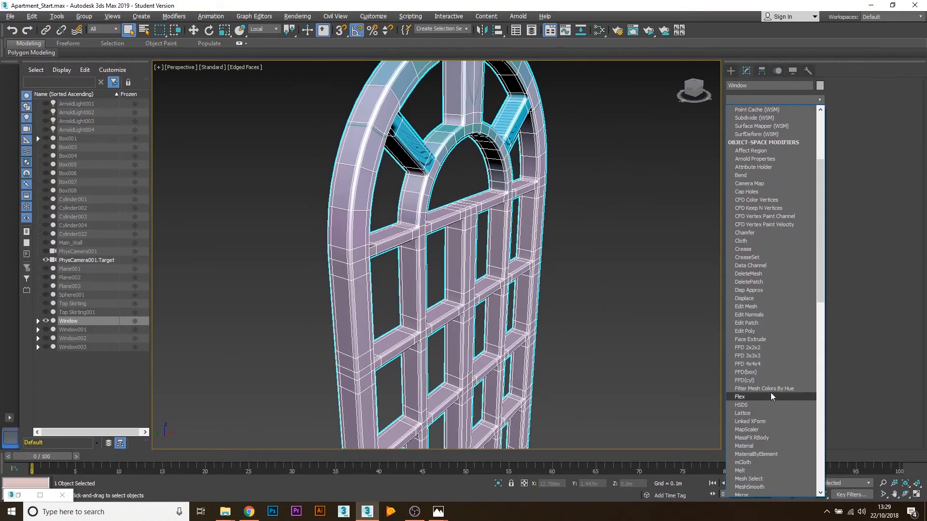
{"action": "scroll", "coordinate": [770, 393], "scroll_direction": "down", "scroll_amount": 5}
{"action": "left_click", "coordinate": [772, 375]}
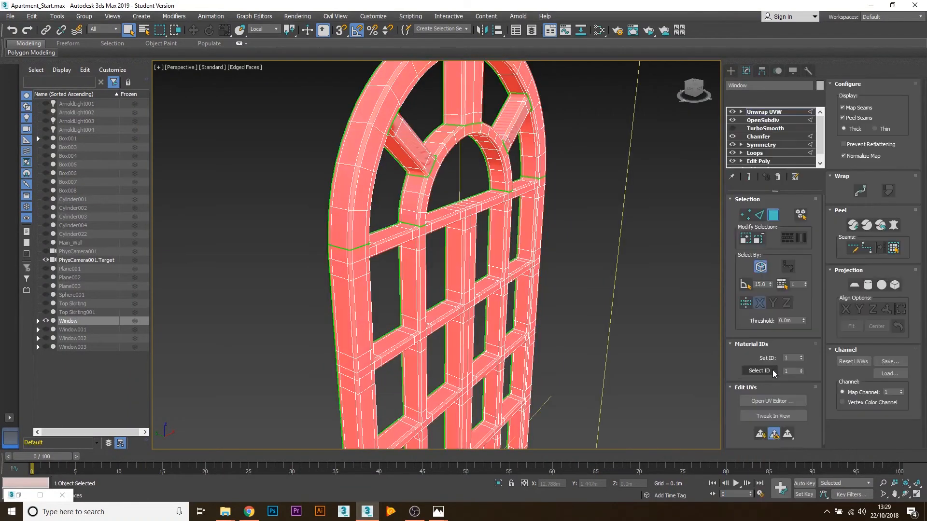
{"action": "left_click_drag", "start_coordinate": [774, 112], "coordinate": [777, 145]}
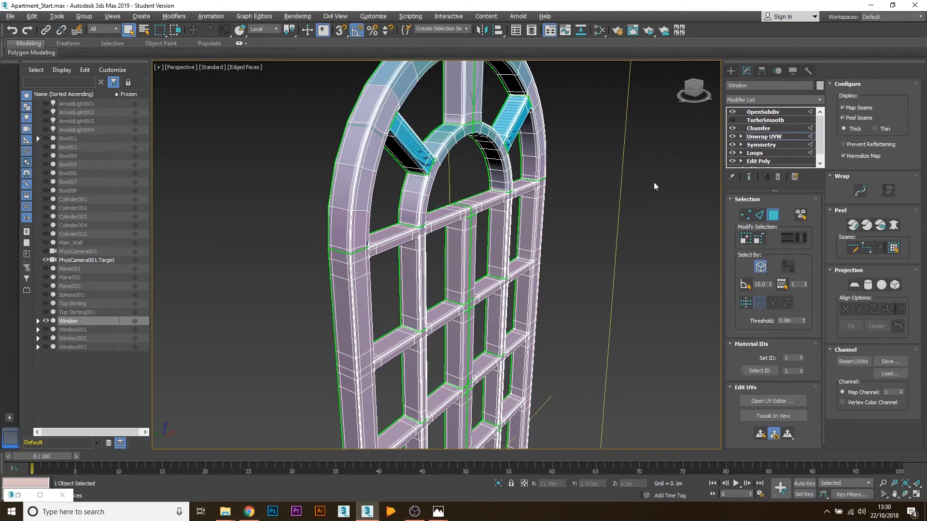
- Turn off the window frame's Chamfer and OpenSubdiv modifiers and briefly toggle TurboSmooth
{"action": "middle_click_drag", "start_coordinate": [610, 210], "coordinate": [611, 196], "text": "alt"}
{"action": "left_click", "coordinate": [733, 128]}
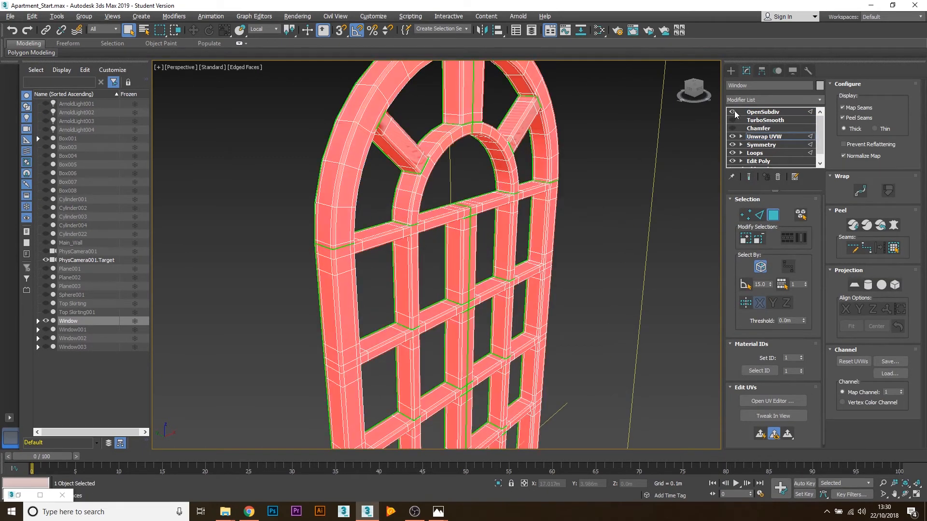
{"action": "left_click", "coordinate": [733, 112]}
{"action": "left_click", "coordinate": [668, 166]}
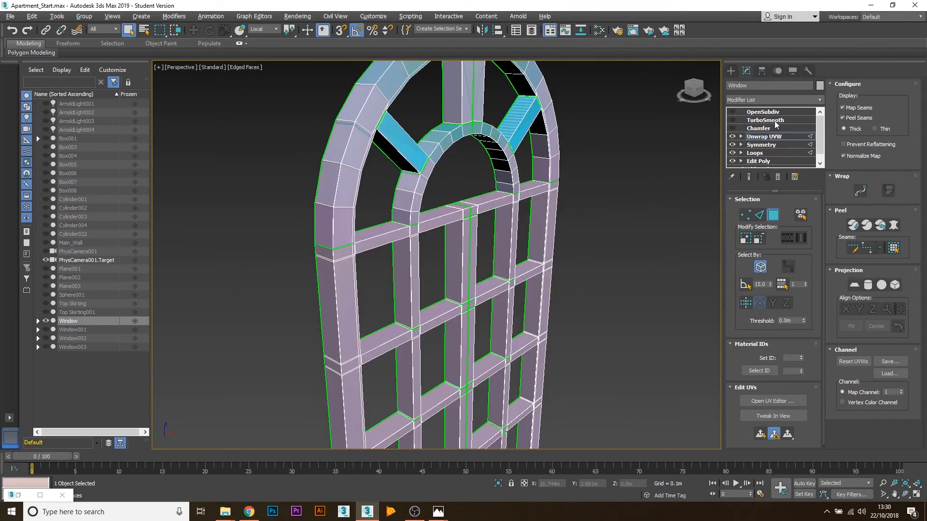
{"action": "left_click", "coordinate": [740, 120]}
{"action": "left_click", "coordinate": [732, 120]}
{"action": "left_click", "coordinate": [733, 120]}
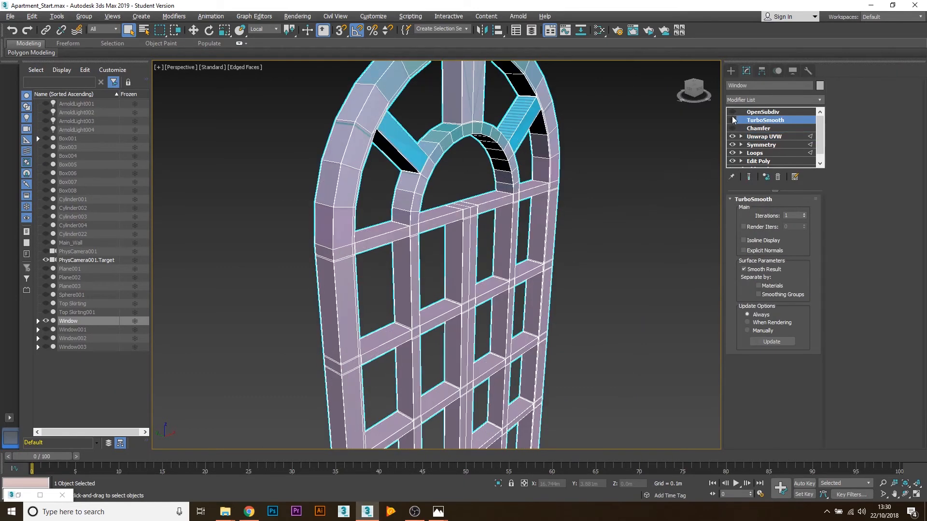
- Compare the window frame's mesh with the OpenSubdiv modifier switched on and off
{"action": "left_click", "coordinate": [732, 112]}
{"action": "left_click", "coordinate": [733, 111]}
{"action": "left_click", "coordinate": [733, 112]}
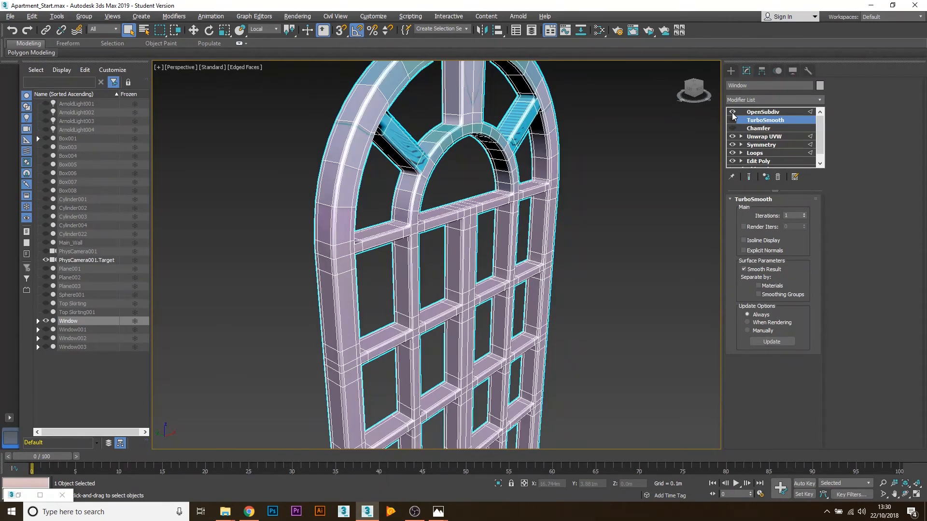
{"action": "left_click", "coordinate": [733, 112]}
{"action": "left_click", "coordinate": [733, 111]}
{"action": "left_click", "coordinate": [733, 112]}
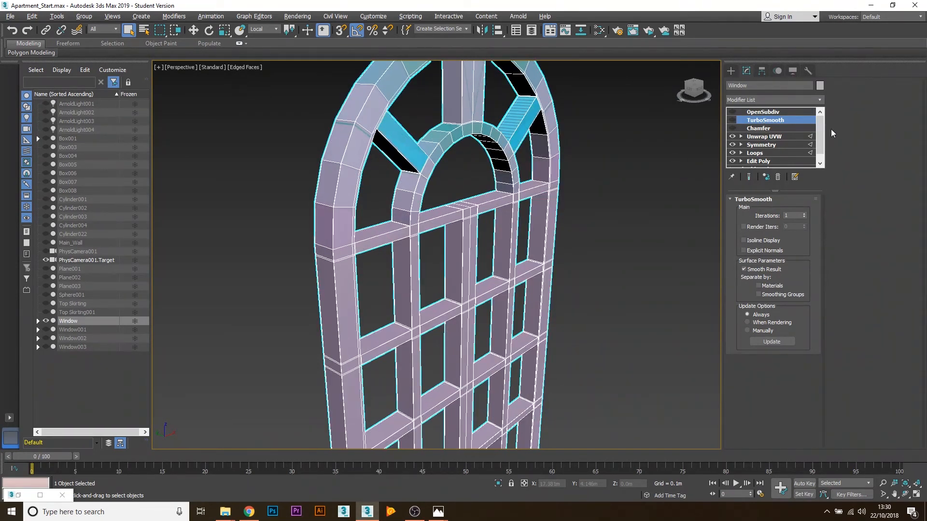
- Select all of the frame's polygons in the Unwrap UVW modifier and apply a box projection to them
{"action": "left_click", "coordinate": [766, 137]}
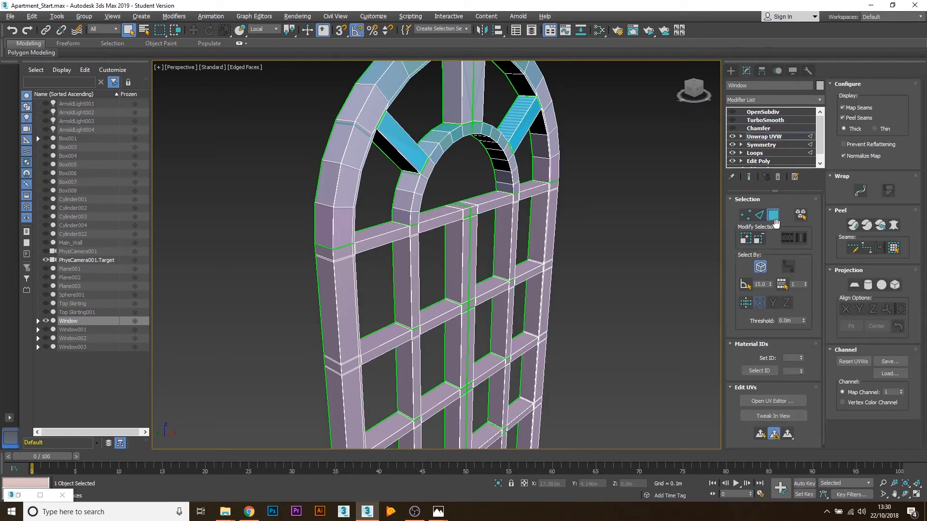
{"action": "left_click", "coordinate": [763, 111]}
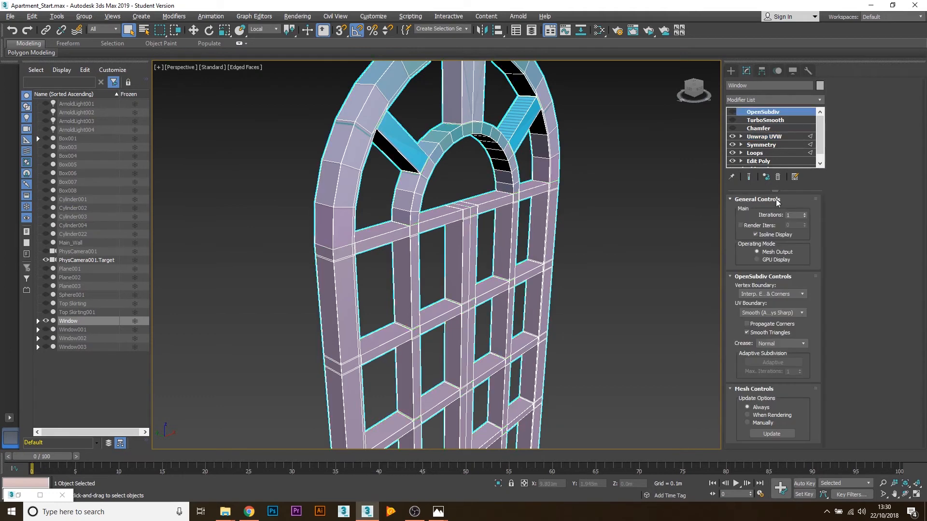
{"action": "left_click", "coordinate": [764, 137]}
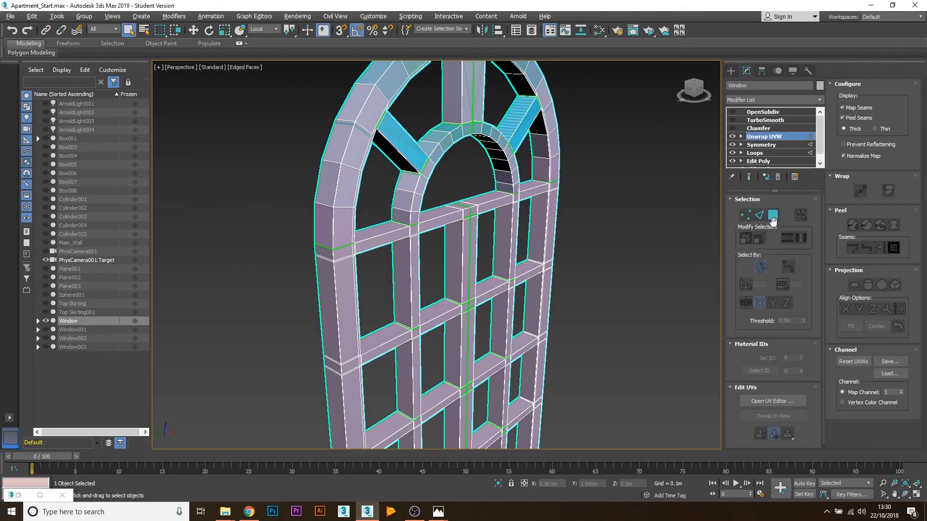
{"action": "left_click", "coordinate": [772, 216]}
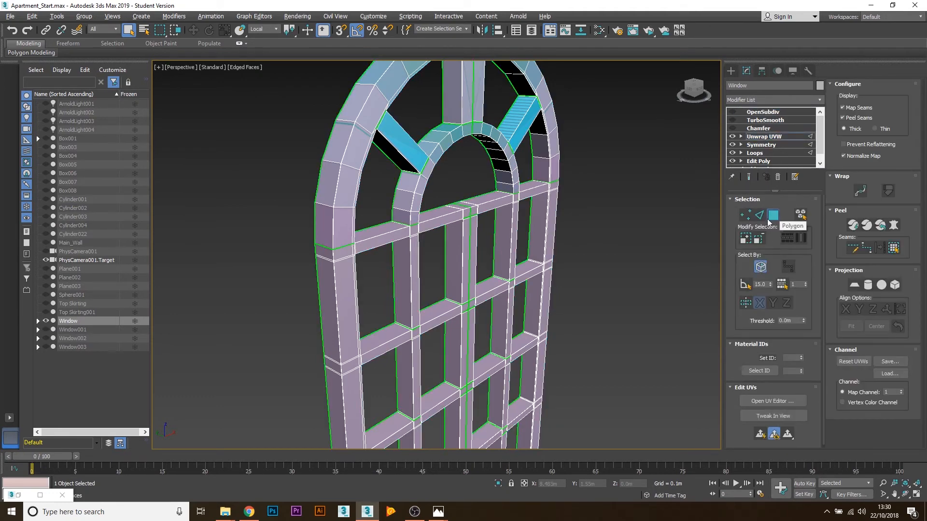
{"action": "key", "text": "ctrl+a"}
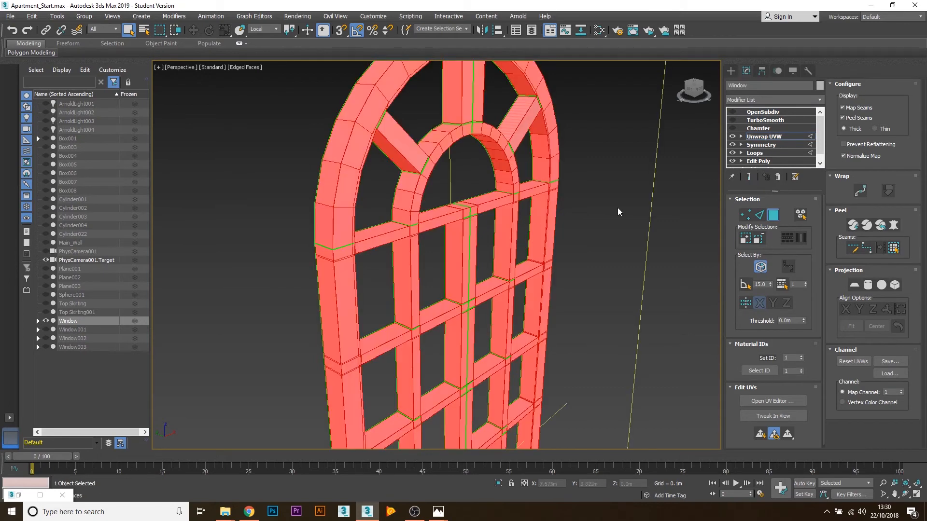
{"action": "left_click", "coordinate": [895, 285]}
{"action": "scroll", "coordinate": [516, 263], "scroll_direction": "down", "scroll_amount": 5}
{"action": "middle_click_drag", "start_coordinate": [520, 274], "coordinate": [491, 316], "text": "alt"}
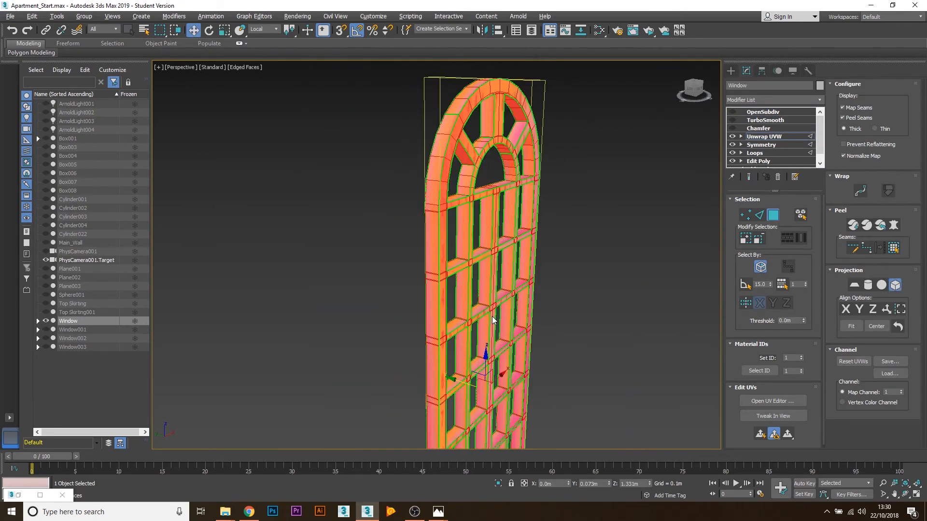
- Scale the box projection gizmo up to about 1679% along its Y axis and shrink it along its height
{"action": "scroll", "coordinate": [491, 317], "scroll_direction": "up", "scroll_amount": 6}
{"action": "scroll", "coordinate": [446, 316], "scroll_direction": "down", "scroll_amount": 2}
{"action": "middle_click_drag", "start_coordinate": [477, 355], "coordinate": [453, 364], "text": "alt"}
{"action": "key", "text": "e"}
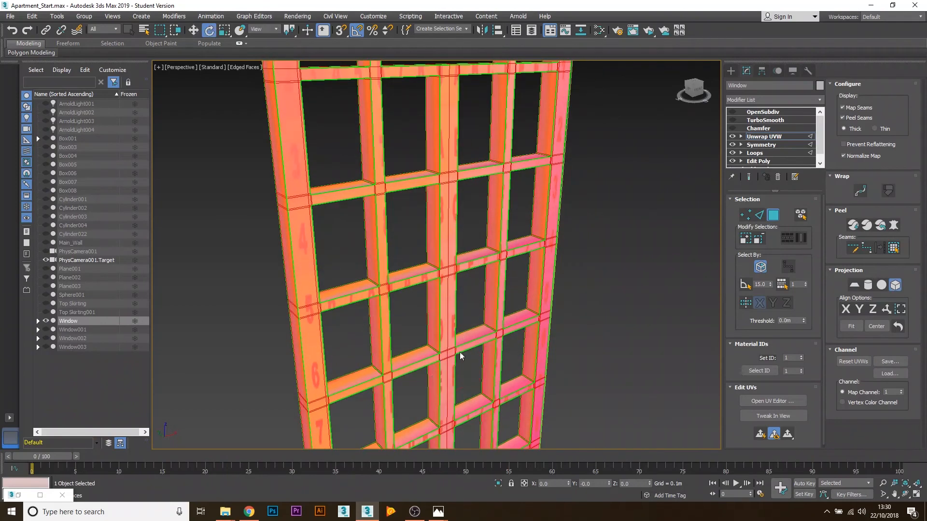
{"action": "key", "text": "r"}
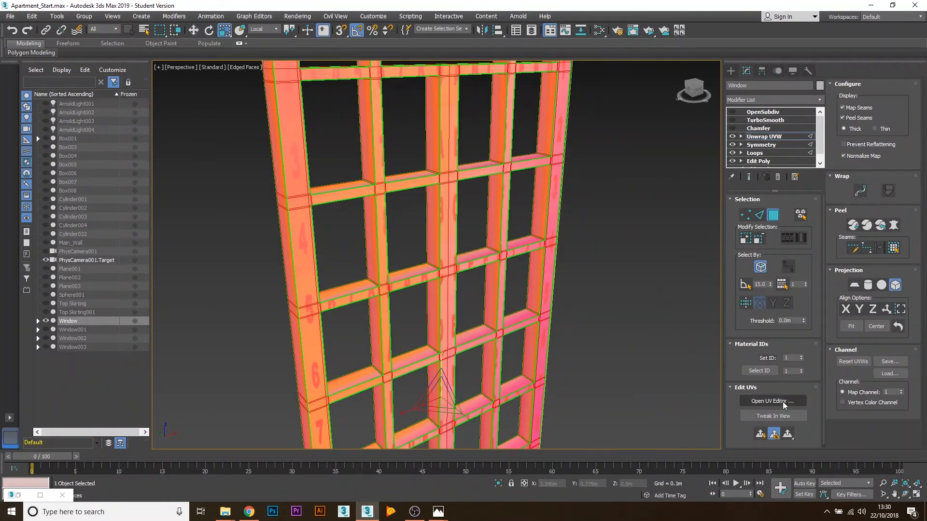
{"action": "mouse_move", "coordinate": [470, 374]}
{"action": "middle_mouse_down", "text": "alt"}
{"action": "mouse_move", "coordinate": [462, 396]}
{"action": "mouse_move", "coordinate": [473, 371]}
{"action": "middle_mouse_up", "text": "alt"}
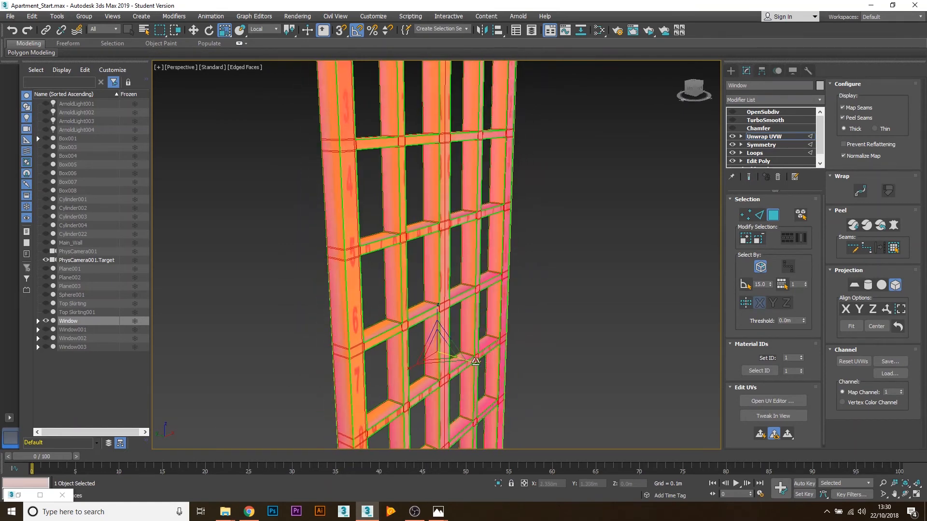
{"action": "left_click_drag", "start_coordinate": [476, 361], "coordinate": [821, 430]}
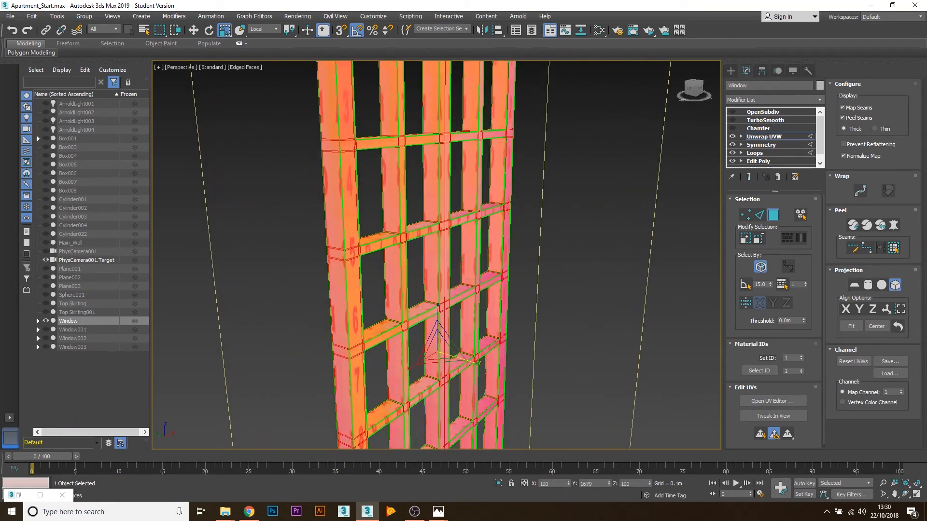
{"action": "left_click_drag", "start_coordinate": [438, 305], "coordinate": [435, 368]}
- Shift the projection gizmo slightly along its Y axis to adjust the checker on the bars' sides
{"action": "mouse_move", "coordinate": [461, 387]}
{"action": "middle_mouse_down", "text": "alt"}
{"action": "mouse_move", "coordinate": [355, 376]}
{"action": "mouse_move", "coordinate": [465, 380]}
{"action": "middle_mouse_up", "text": "alt"}
{"action": "scroll", "coordinate": [430, 345], "scroll_direction": "up", "scroll_amount": 5}
{"action": "key", "text": "w"}
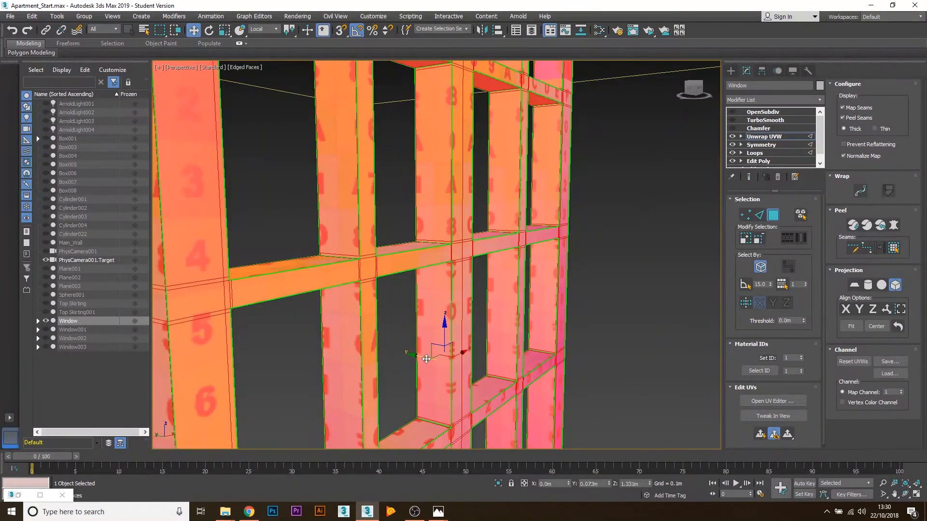
{"action": "left_click_drag", "start_coordinate": [427, 359], "coordinate": [444, 369]}
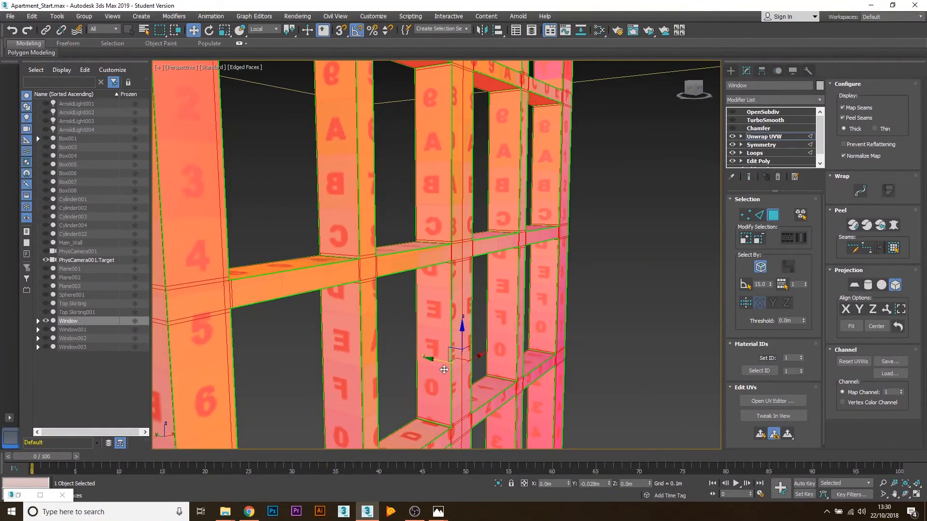
{"action": "middle_click_drag", "start_coordinate": [434, 360], "coordinate": [507, 261], "text": "alt"}
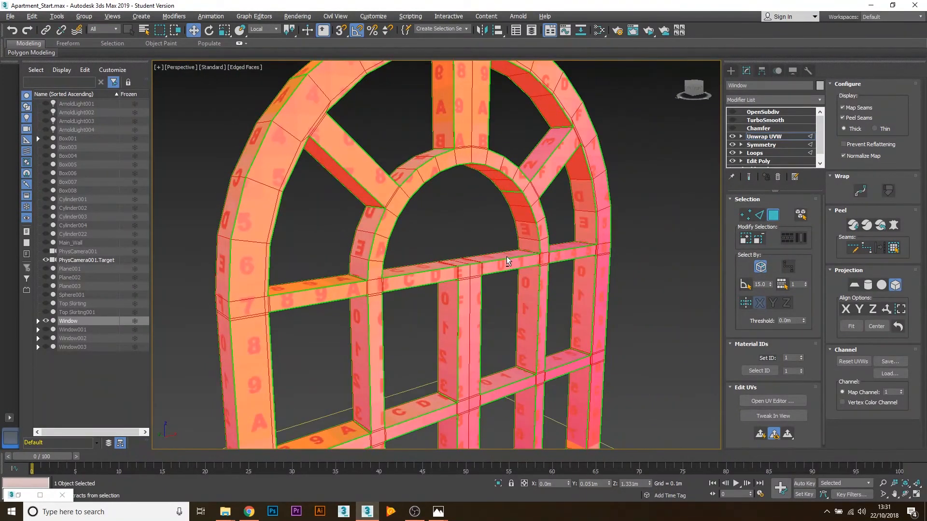
- Fine-tune the projection gizmo's scale, check the mapping around the frame, and exit the box projection
{"action": "middle_click_drag", "start_coordinate": [515, 332], "coordinate": [502, 271]}
{"action": "scroll", "coordinate": [500, 274], "scroll_direction": "down", "scroll_amount": 4}
{"action": "middle_click_drag", "start_coordinate": [502, 334], "coordinate": [499, 246]}
{"action": "middle_click_drag", "start_coordinate": [491, 316], "coordinate": [509, 291], "text": "alt"}
{"action": "scroll", "coordinate": [500, 362], "scroll_direction": "down", "scroll_amount": 5}
{"action": "middle_click_drag", "start_coordinate": [509, 290], "coordinate": [511, 337], "text": "alt"}
{"action": "scroll", "coordinate": [510, 337], "scroll_direction": "up", "scroll_amount": 4}
{"action": "key", "text": "e"}
{"action": "key", "text": "r"}
{"action": "left_click_drag", "start_coordinate": [514, 310], "coordinate": [511, 310]}
{"action": "mouse_move", "coordinate": [534, 327]}
{"action": "middle_mouse_down", "text": "alt"}
{"action": "mouse_move", "coordinate": [590, 320]}
{"action": "mouse_move", "coordinate": [546, 333]}
{"action": "middle_mouse_up", "text": "alt"}
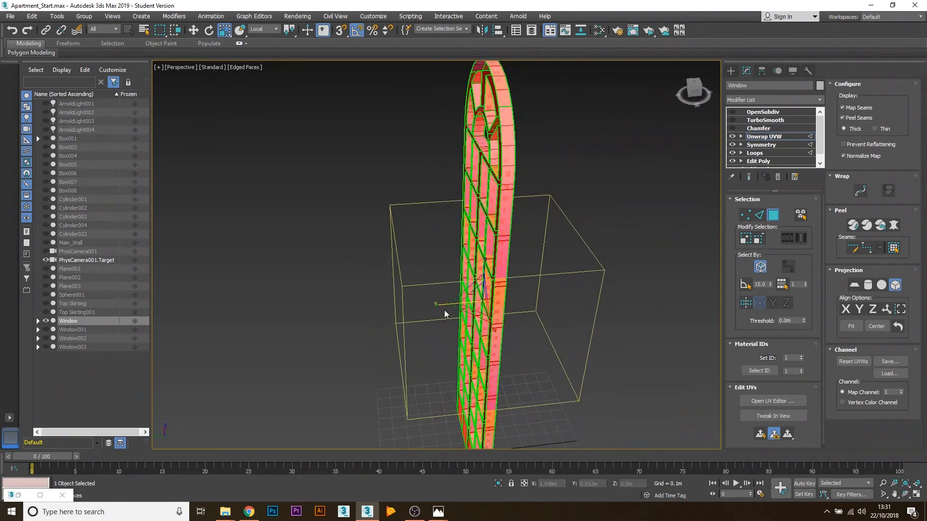
{"action": "middle_click_drag", "start_coordinate": [440, 305], "coordinate": [586, 311], "text": "alt"}
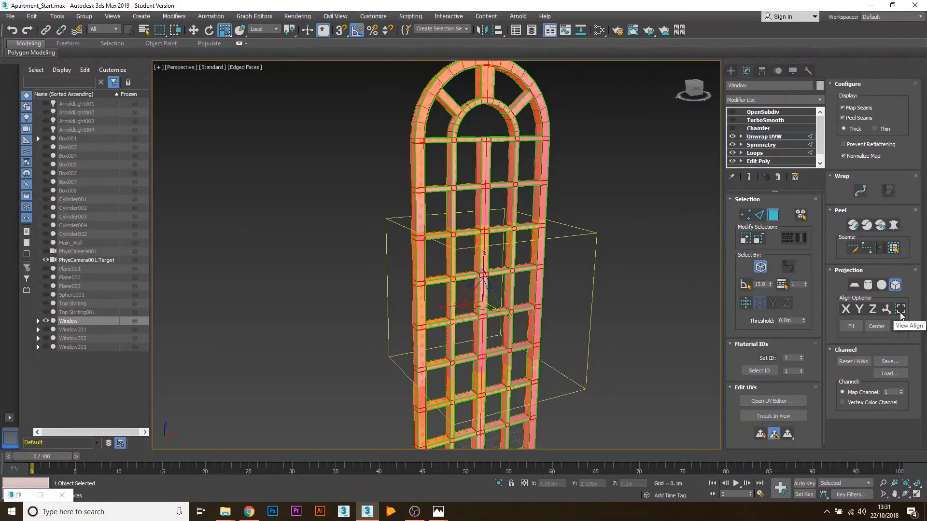
{"action": "left_click", "coordinate": [895, 286]}
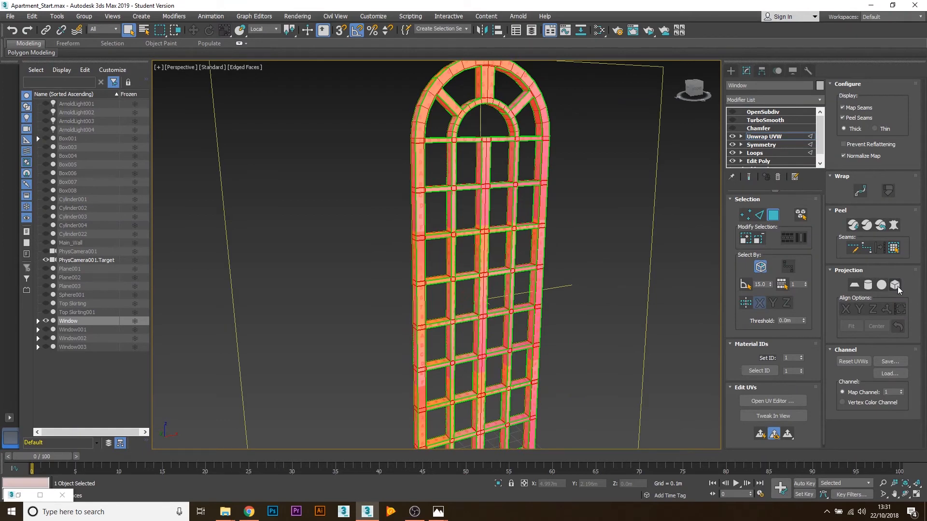
- Open the UV editor and scale the frame's whole UV layout down proportionally, then check the checker on the bars
{"action": "left_click", "coordinate": [765, 401]}
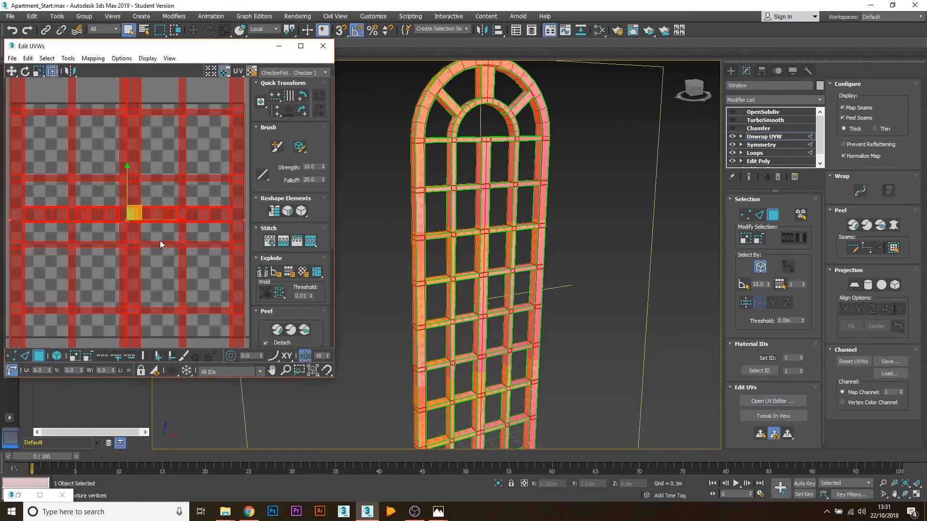
{"action": "left_click_drag", "start_coordinate": [127, 311], "coordinate": [225, 111]}
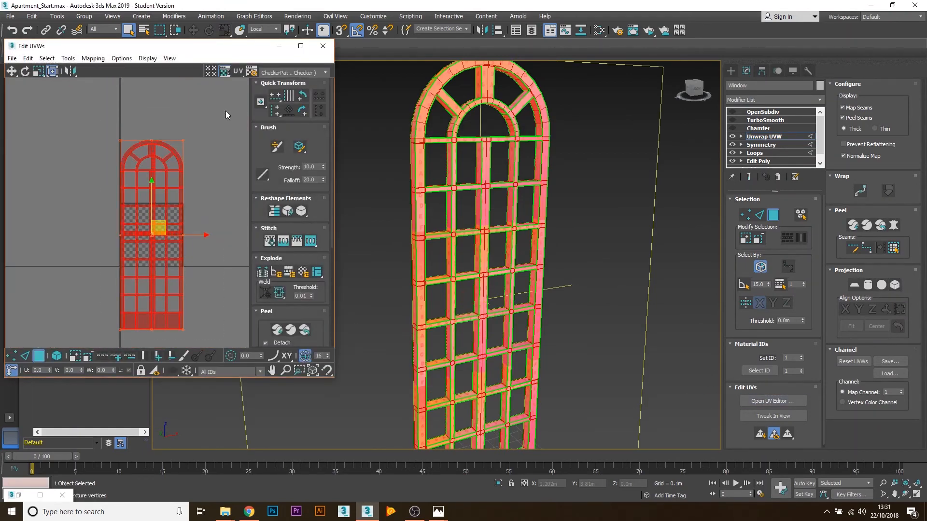
{"action": "middle_click_drag", "start_coordinate": [560, 225], "coordinate": [398, 235], "text": "alt"}
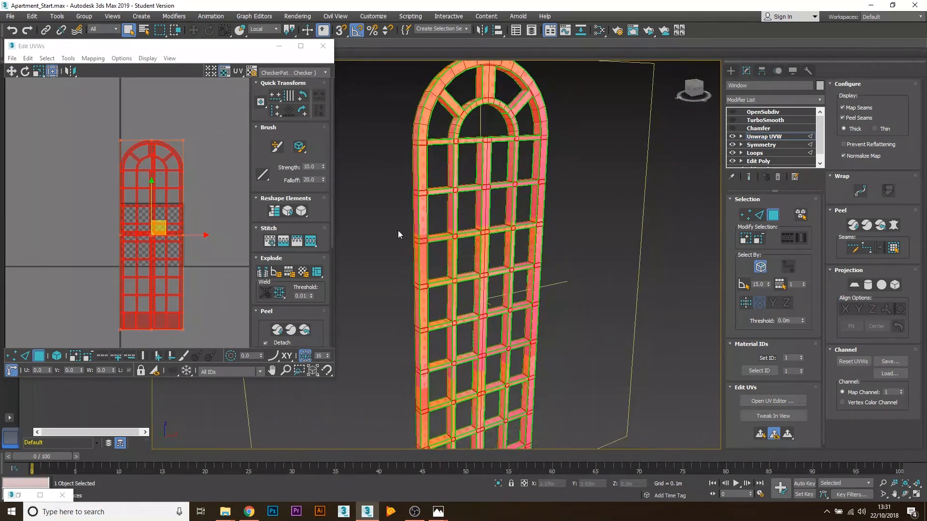
{"action": "left_click_drag", "start_coordinate": [183, 141], "coordinate": [167, 213]}
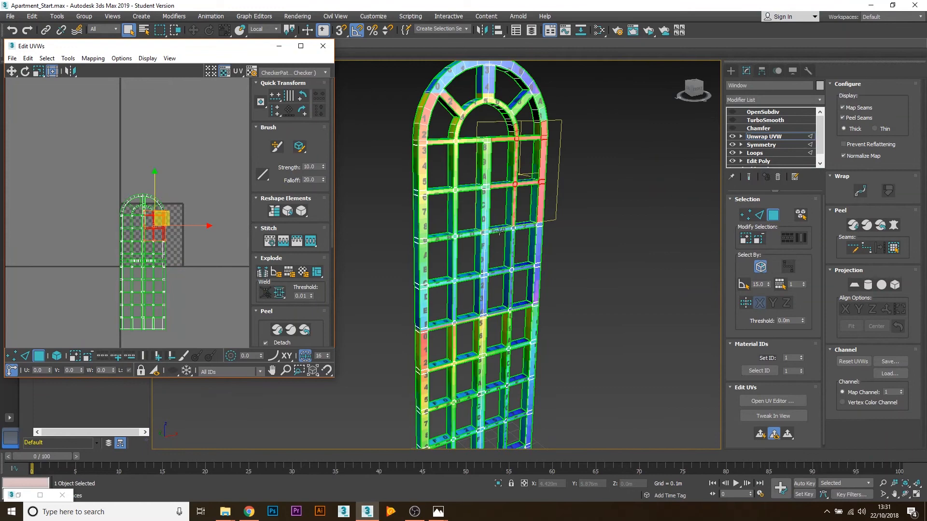
{"action": "left_click", "coordinate": [212, 191]}
{"action": "scroll", "coordinate": [453, 200], "scroll_direction": "up", "scroll_amount": 8}
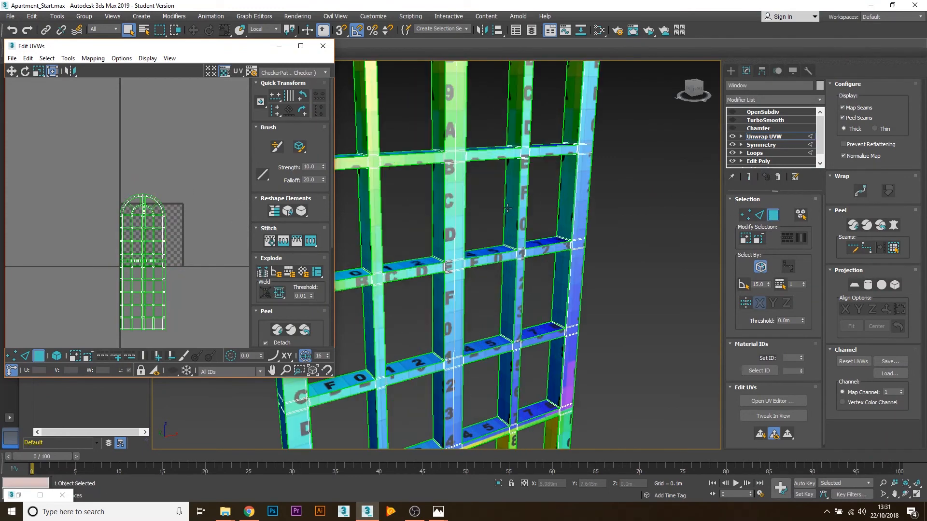
{"action": "middle_click_drag", "start_coordinate": [453, 200], "coordinate": [467, 199], "text": "alt"}
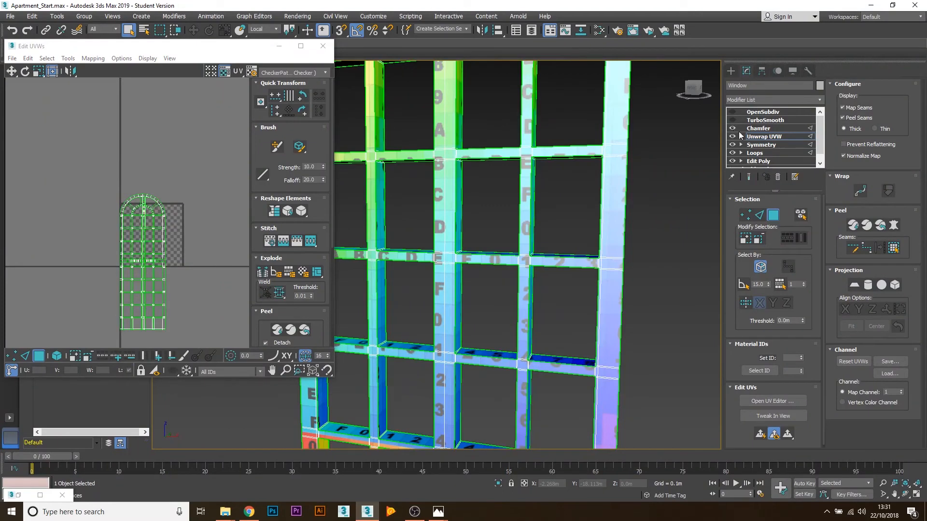
- Turn the frame's Chamfer modifier back on and preview TurboSmooth's effect on the checker letters
{"action": "left_click", "coordinate": [763, 128]}
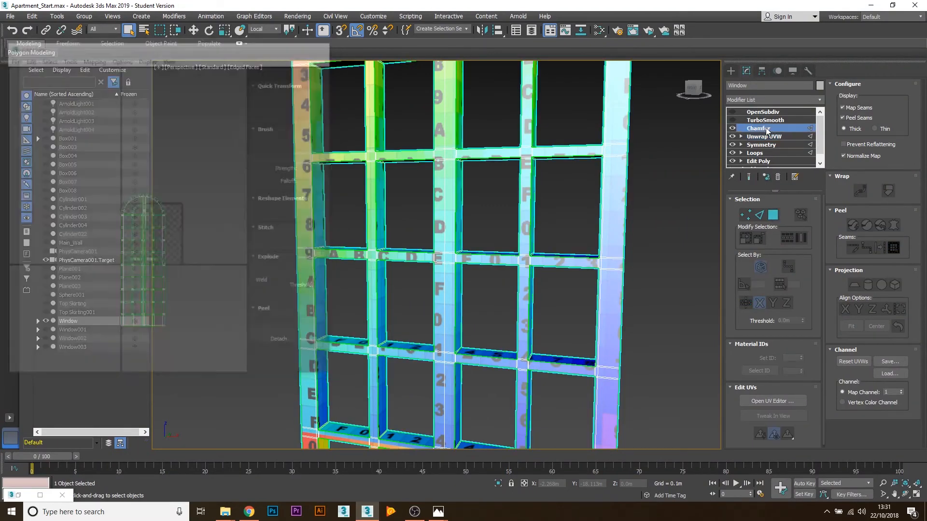
{"action": "left_click", "coordinate": [732, 120]}
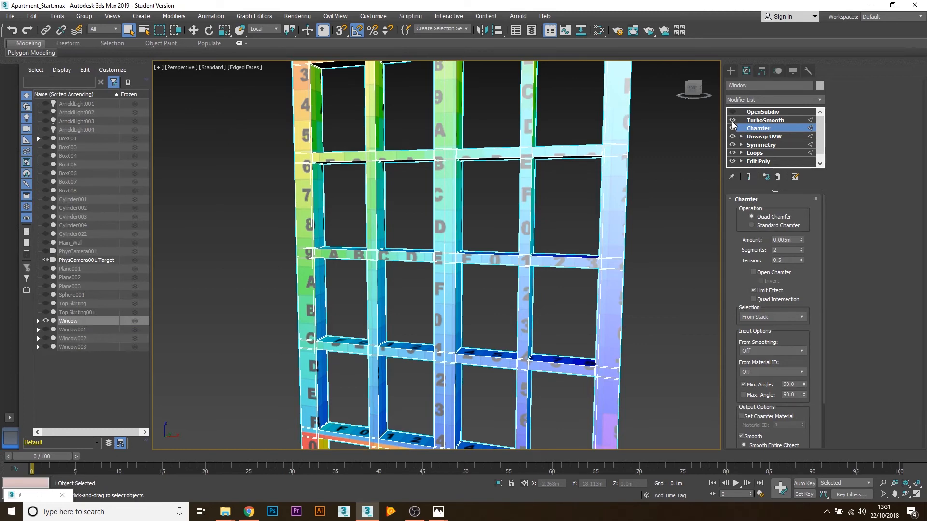
{"action": "left_click", "coordinate": [749, 120]}
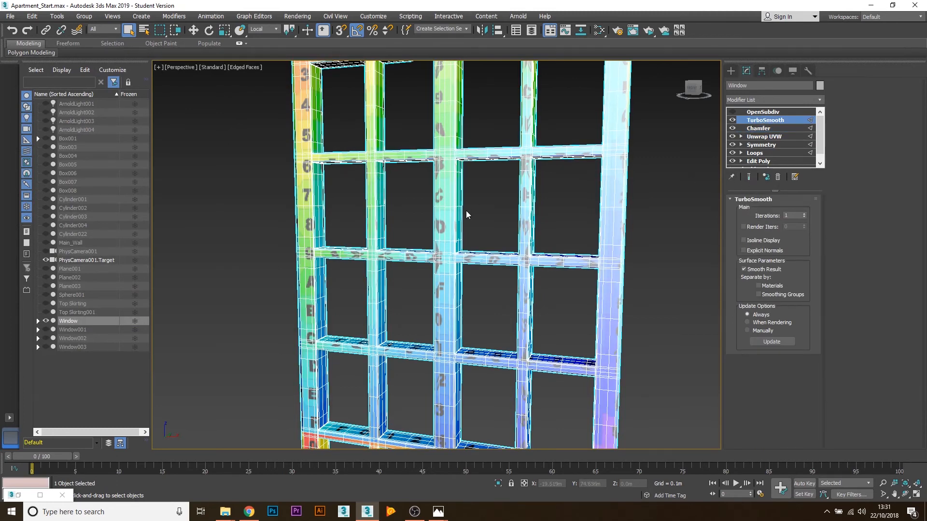
{"action": "scroll", "coordinate": [466, 215], "scroll_direction": "up", "scroll_amount": 6}
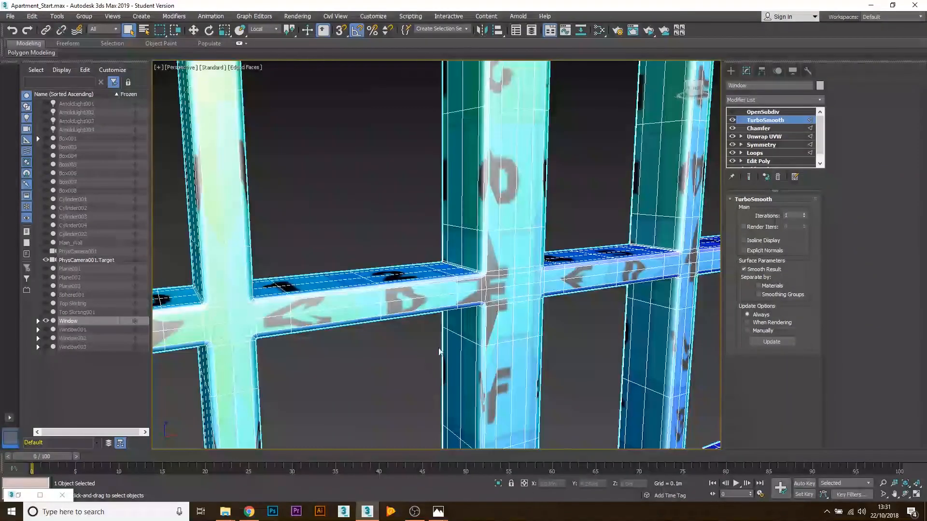
- Compare TurboSmooth on and off, leave it off, and enable OpenSubdiv on the window frame instead
{"action": "left_click", "coordinate": [732, 120]}
{"action": "left_click", "coordinate": [733, 121]}
{"action": "left_click", "coordinate": [731, 120]}
{"action": "left_click", "coordinate": [762, 114]}
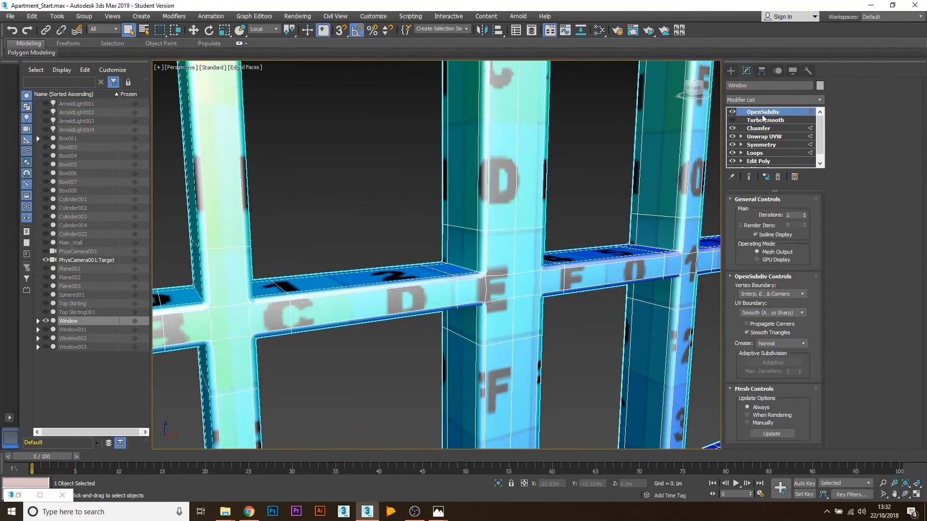
{"action": "middle_click_drag", "start_coordinate": [471, 304], "coordinate": [497, 301], "text": "alt"}
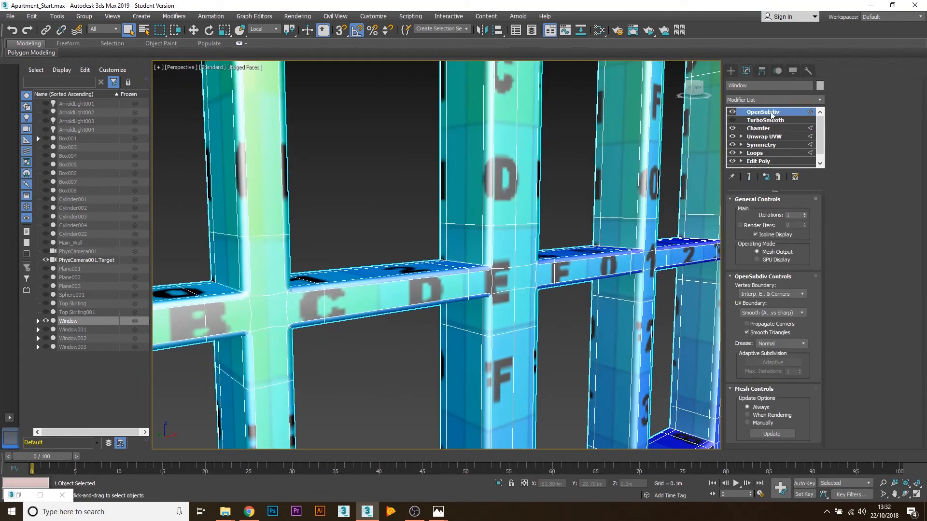
- Unhide all objects in the scene and clear the selection
{"action": "scroll", "coordinate": [467, 280], "scroll_direction": "down", "scroll_amount": 5}
{"action": "right_click", "coordinate": [433, 226]}
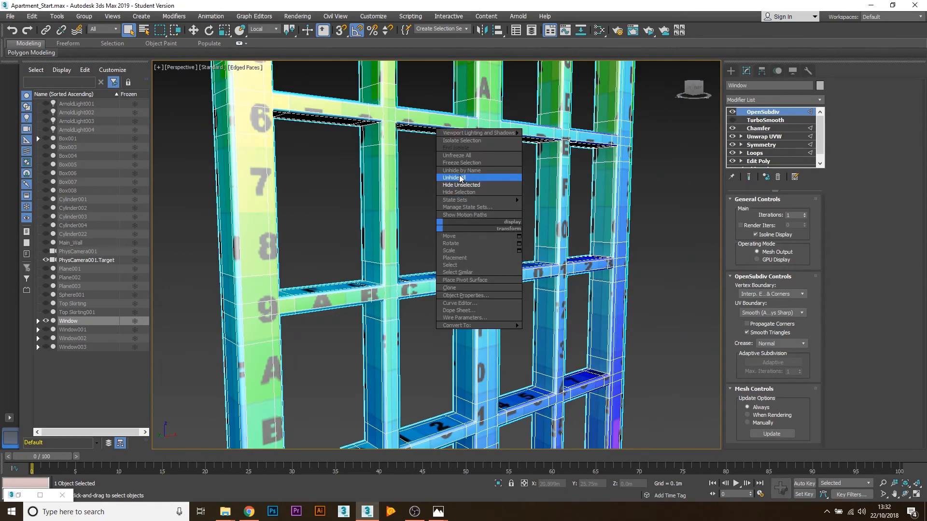
{"action": "left_click", "coordinate": [470, 179]}
{"action": "middle_click_drag", "start_coordinate": [469, 245], "coordinate": [420, 265], "text": "alt"}
{"action": "scroll", "coordinate": [449, 251], "scroll_direction": "down", "scroll_amount": 3}
{"action": "left_click", "coordinate": [234, 227]}
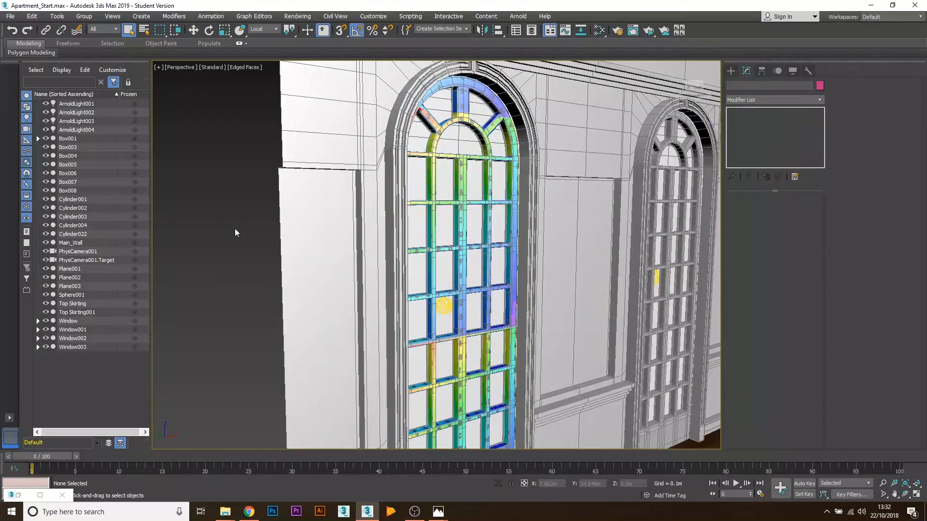
- Assign the bitmap-textured Standard Surface material, Material #44, to the nearest arched window frame in place of the checker
{"action": "key", "text": "m"}
{"action": "middle_click_drag", "start_coordinate": [111, 309], "coordinate": [241, 278]}
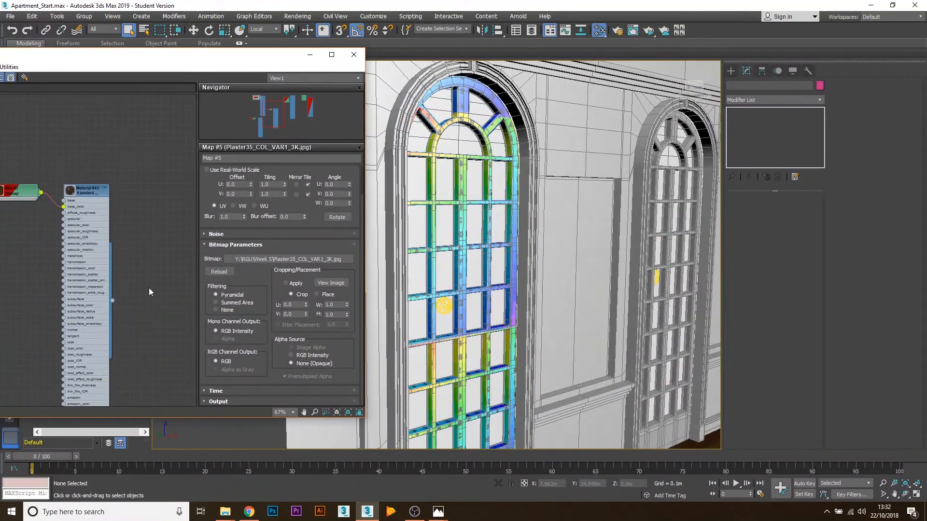
{"action": "middle_click_drag", "start_coordinate": [51, 328], "coordinate": [207, 292]}
{"action": "scroll", "coordinate": [130, 320], "scroll_direction": "down", "scroll_amount": 1}
{"action": "scroll", "coordinate": [131, 319], "scroll_direction": "down", "scroll_amount": 1}
{"action": "middle_click_drag", "start_coordinate": [84, 341], "coordinate": [152, 302]}
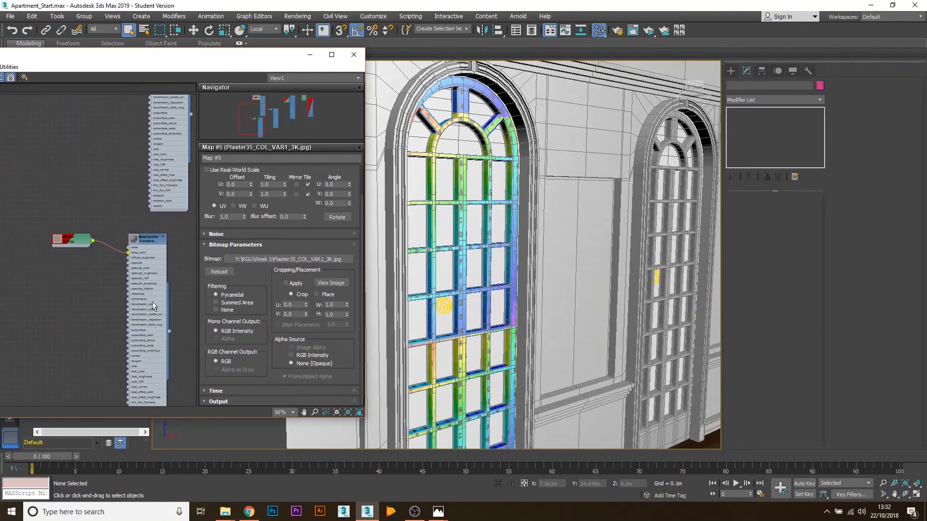
{"action": "left_click", "coordinate": [169, 333]}
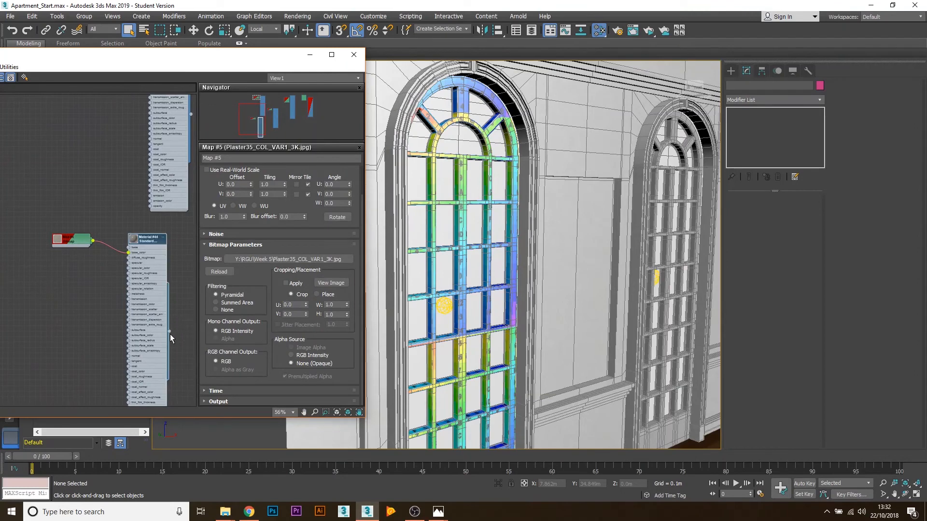
{"action": "left_click_drag", "start_coordinate": [170, 332], "coordinate": [459, 282]}
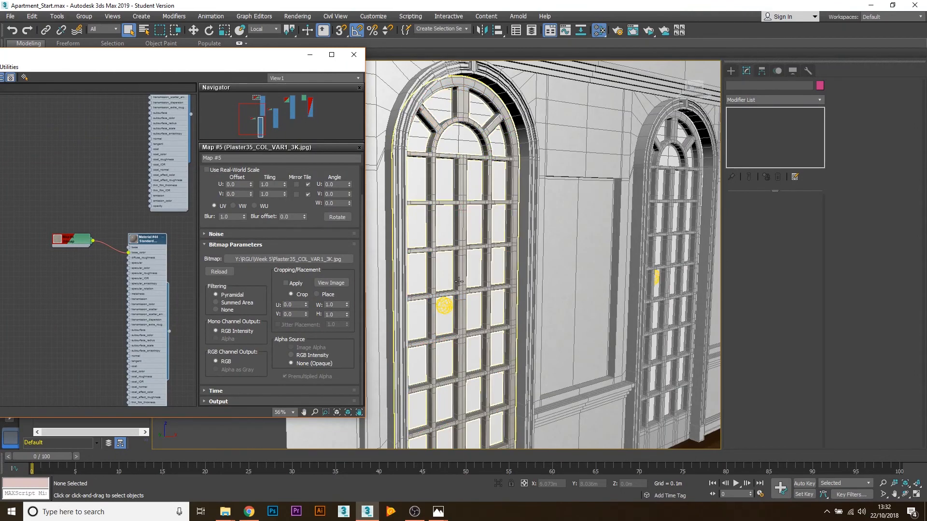
{"action": "left_click", "coordinate": [310, 54]}
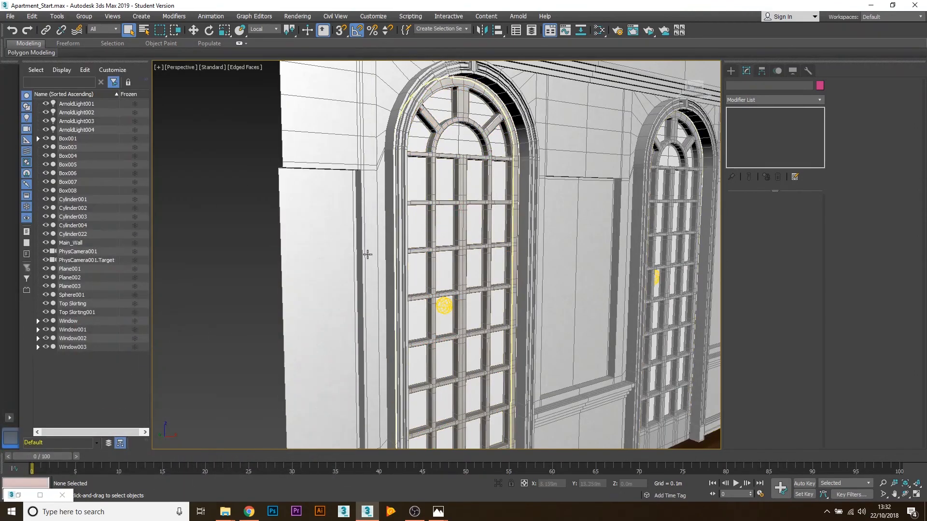
- Select the wall around the double doors and turn off its TurboSmooth modifier
{"action": "scroll", "coordinate": [367, 255], "scroll_direction": "down", "scroll_amount": 10}
{"action": "middle_click_drag", "start_coordinate": [261, 289], "coordinate": [323, 262], "text": "alt"}
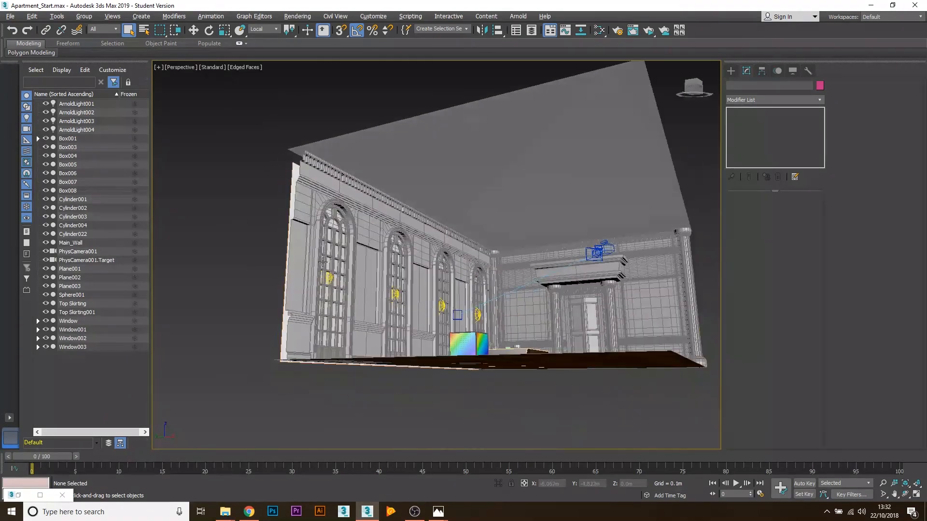
{"action": "left_click", "coordinate": [547, 209]}
{"action": "middle_click_drag", "start_coordinate": [547, 209], "coordinate": [464, 316], "text": "alt"}
{"action": "scroll", "coordinate": [463, 317], "scroll_direction": "up", "scroll_amount": 5}
{"action": "left_click", "coordinate": [436, 287]}
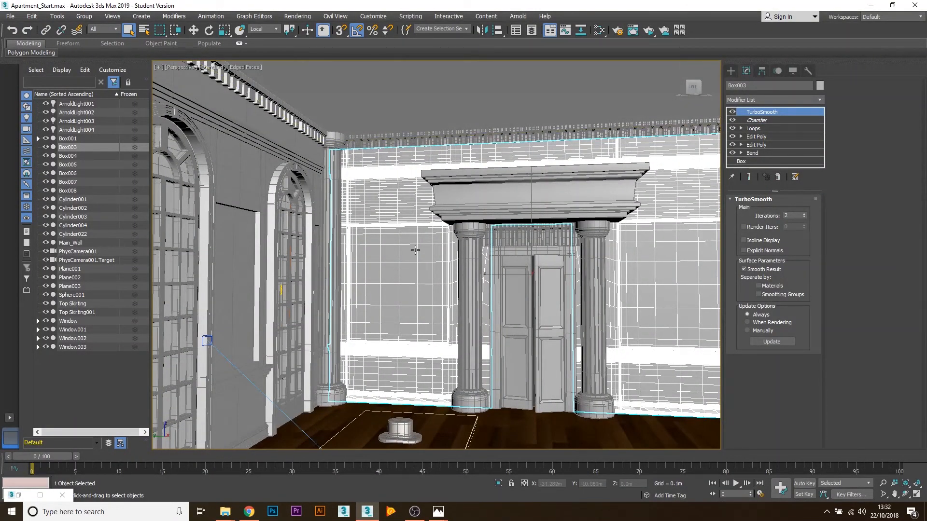
{"action": "middle_click_drag", "start_coordinate": [415, 286], "coordinate": [366, 298]}
{"action": "scroll", "coordinate": [366, 297], "scroll_direction": "up", "scroll_amount": 3}
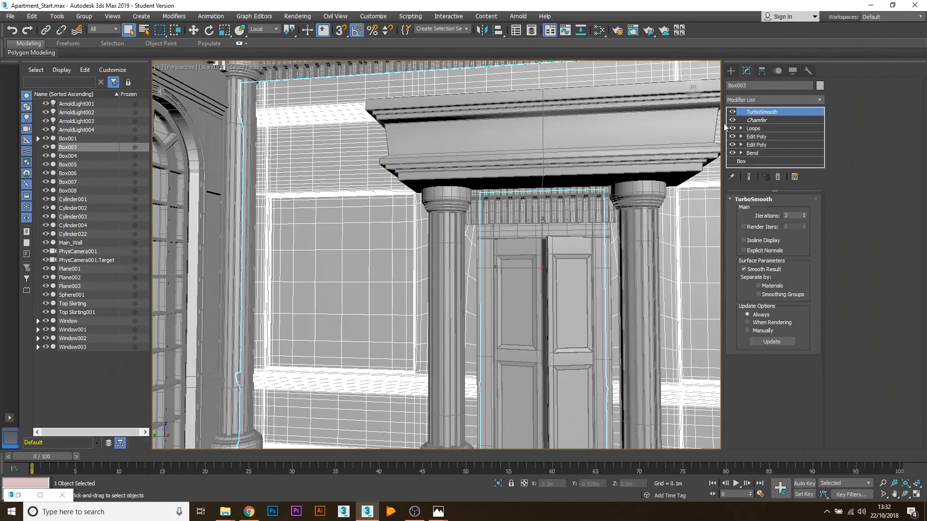
{"action": "left_click", "coordinate": [732, 111]}
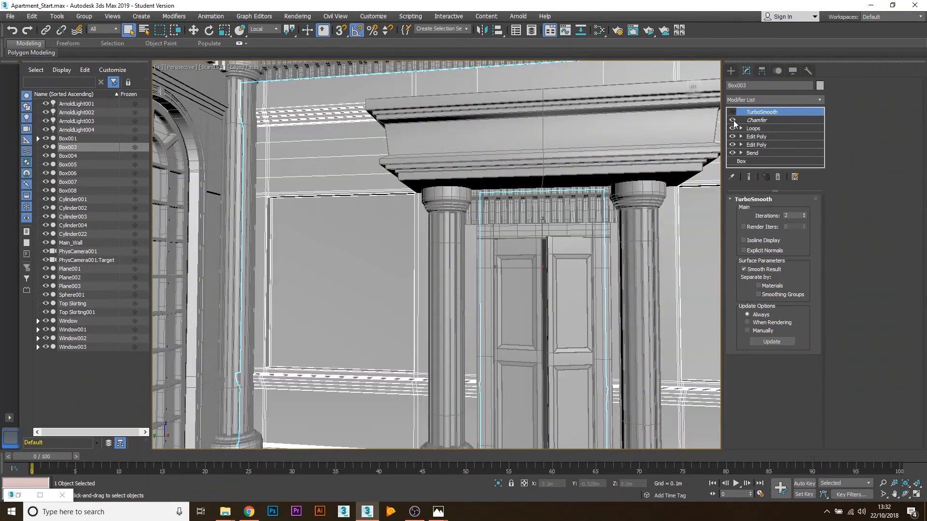
- Compare the door wall with Chamfer and TurboSmooth on and off, leaving both modifiers turned off
{"action": "left_click", "coordinate": [734, 121]}
{"action": "left_click", "coordinate": [734, 120]}
{"action": "left_click", "coordinate": [734, 120]}
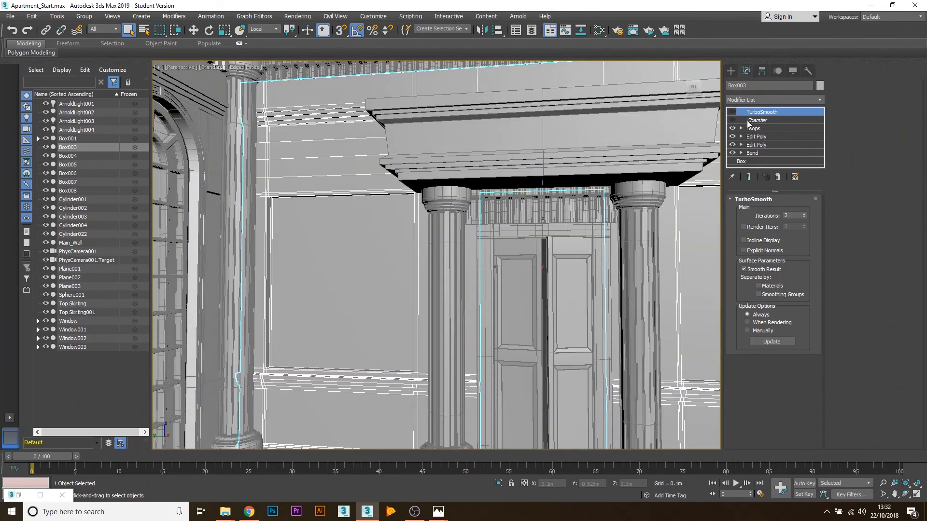
{"action": "left_click", "coordinate": [732, 120]}
{"action": "left_click", "coordinate": [732, 112]}
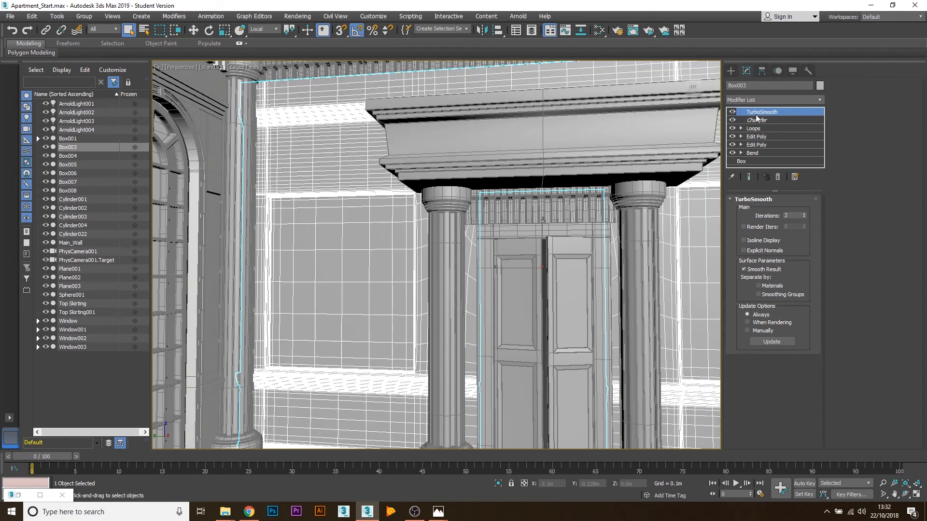
{"action": "left_click", "coordinate": [732, 111]}
{"action": "left_click", "coordinate": [733, 120]}
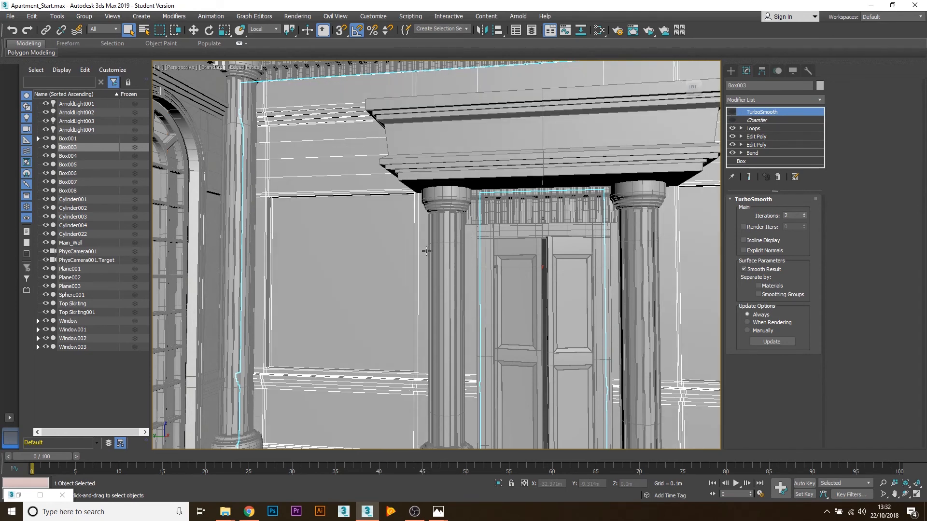
- Isolate the column in the room's corner and turn off its Chamfer and OpenSubdiv modifiers
{"action": "mouse_move", "coordinate": [393, 263]}
{"action": "middle_mouse_down", "text": "alt"}
{"action": "mouse_move", "coordinate": [379, 265]}
{"action": "mouse_move", "coordinate": [391, 265]}
{"action": "middle_mouse_up", "text": "alt"}
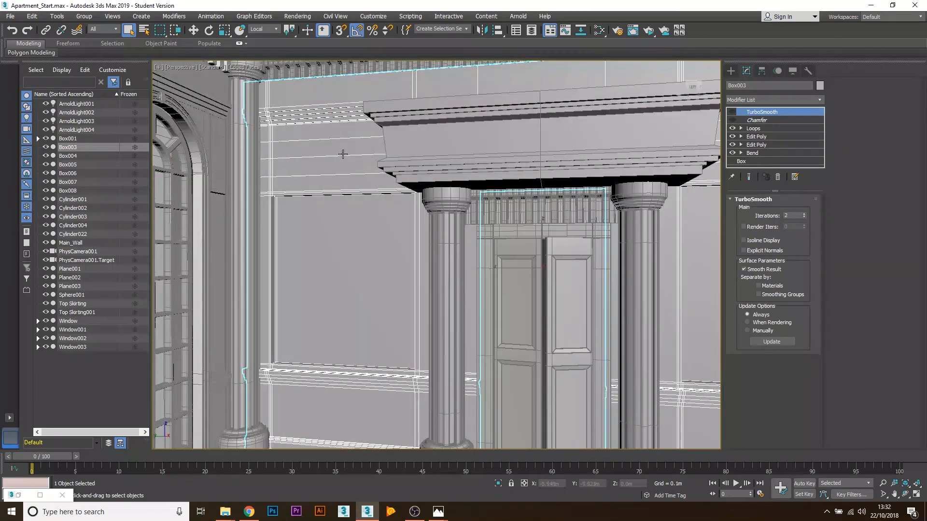
{"action": "middle_click_drag", "start_coordinate": [343, 289], "coordinate": [395, 300]}
{"action": "middle_click_drag", "start_coordinate": [330, 203], "coordinate": [386, 256], "text": "alt"}
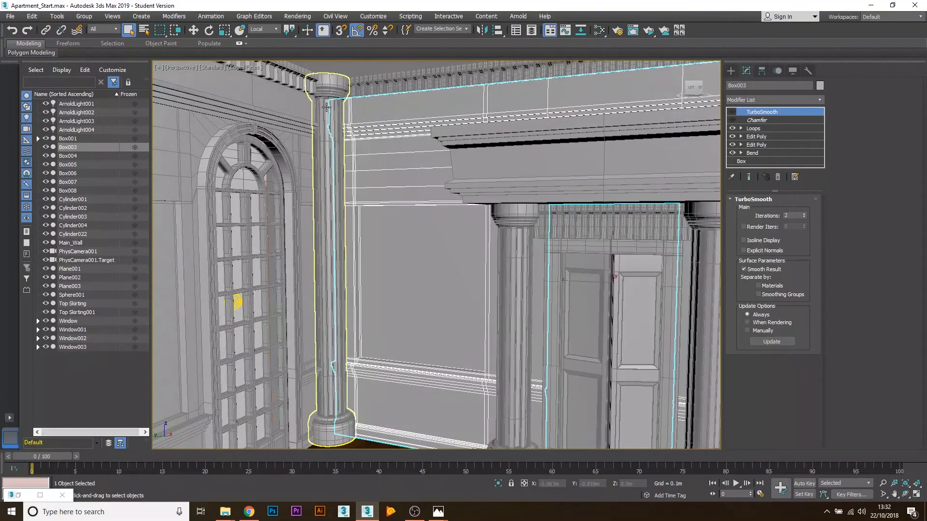
{"action": "left_click", "coordinate": [327, 108]}
{"action": "middle_click_drag", "start_coordinate": [357, 158], "coordinate": [364, 130], "text": "alt"}
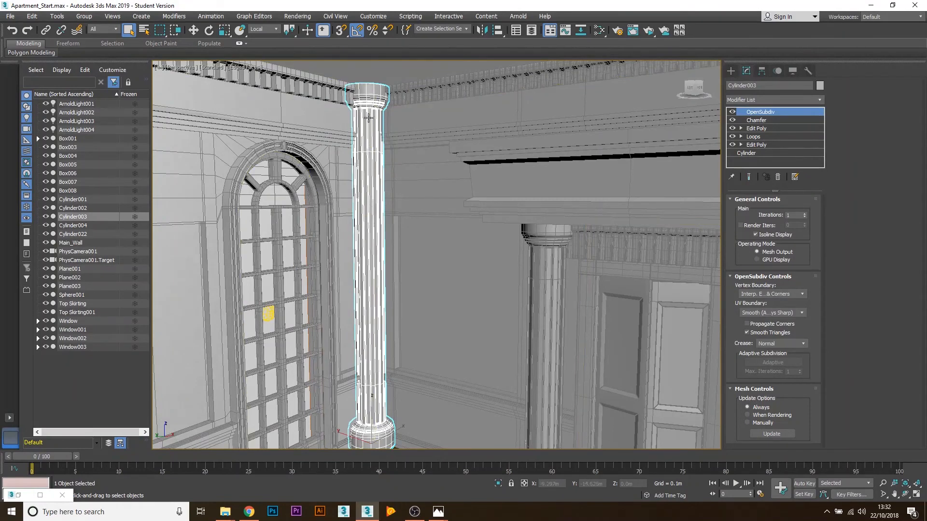
{"action": "middle_click_drag", "start_coordinate": [368, 147], "coordinate": [454, 158], "text": "alt"}
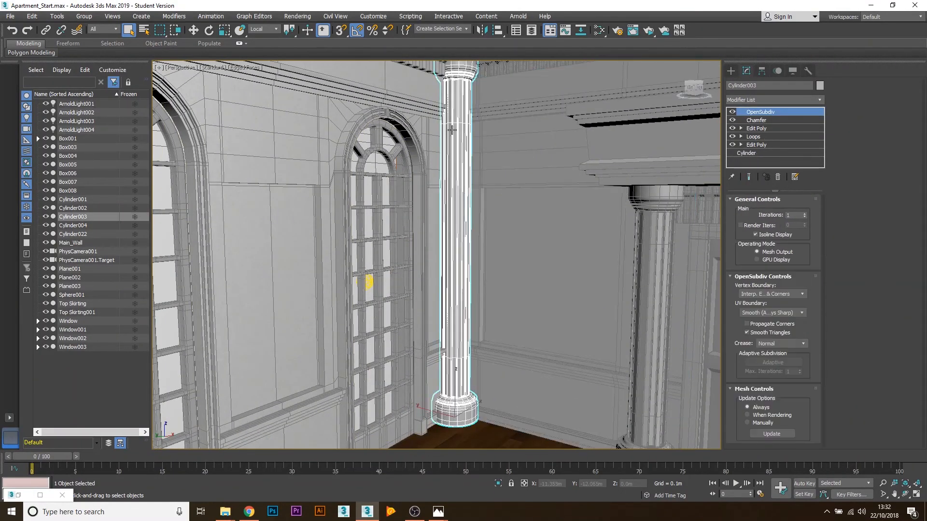
{"action": "right_click", "coordinate": [453, 133]}
{"action": "left_click", "coordinate": [474, 42]}
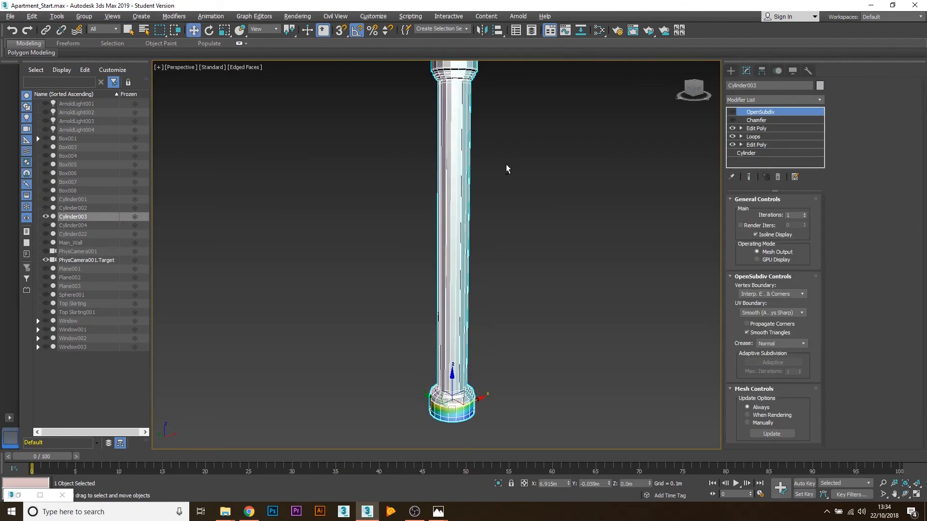
- Frame the whole isolated column and assign the coloured checker material to it
{"action": "middle_click_drag", "start_coordinate": [498, 158], "coordinate": [500, 203]}
{"action": "middle_click_drag", "start_coordinate": [459, 141], "coordinate": [517, 131], "text": "alt"}
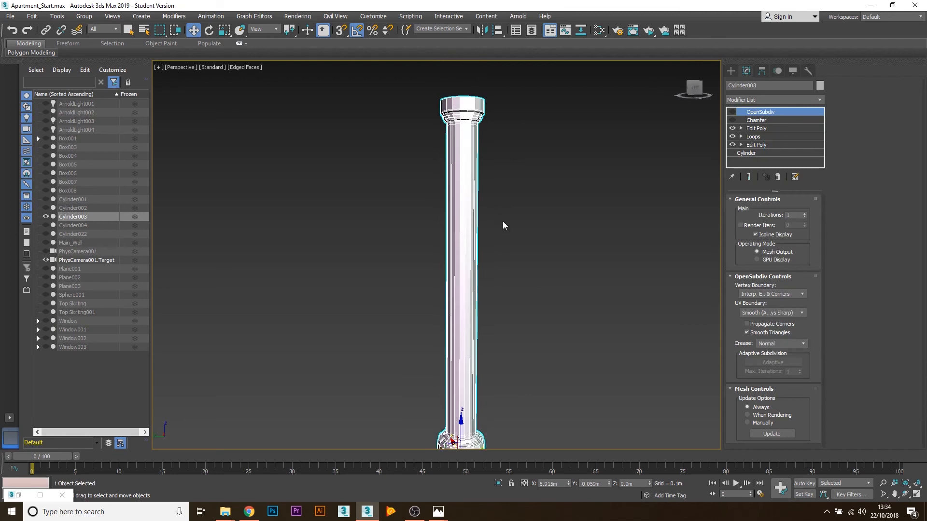
{"action": "middle_click_drag", "start_coordinate": [502, 223], "coordinate": [418, 279], "text": "alt"}
{"action": "middle_click_drag", "start_coordinate": [479, 319], "coordinate": [622, 223], "text": "alt"}
{"action": "middle_click_drag", "start_coordinate": [473, 381], "coordinate": [769, 153], "text": "alt"}
{"action": "key", "text": "m"}
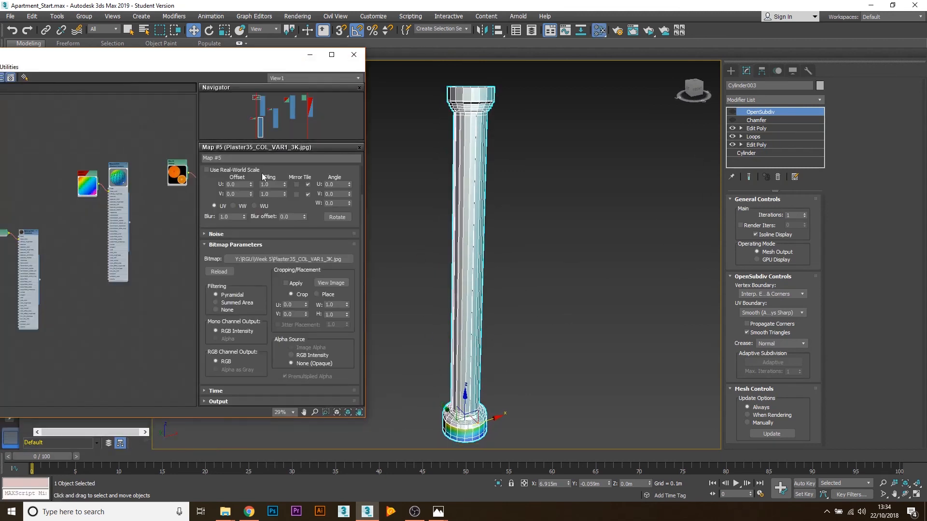
{"action": "left_click_drag", "start_coordinate": [115, 178], "coordinate": [120, 176]}
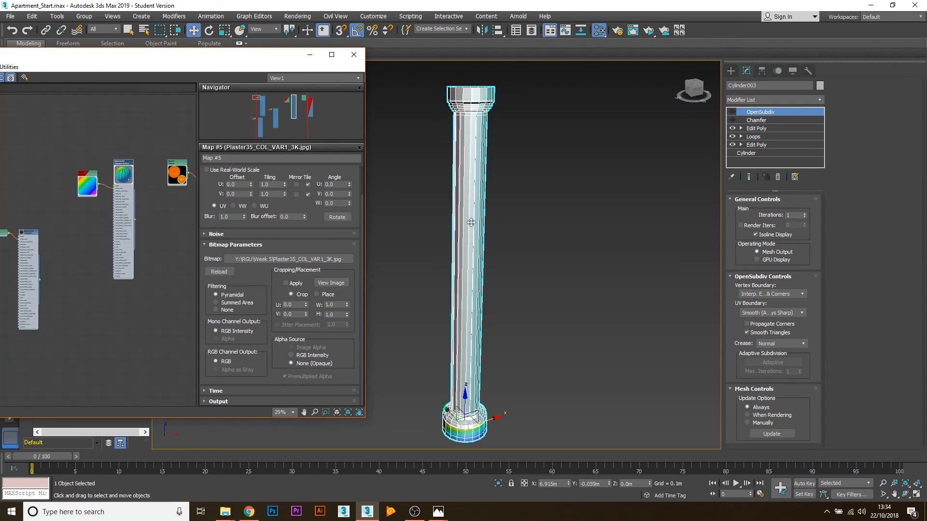
{"action": "left_click", "coordinate": [310, 54]}
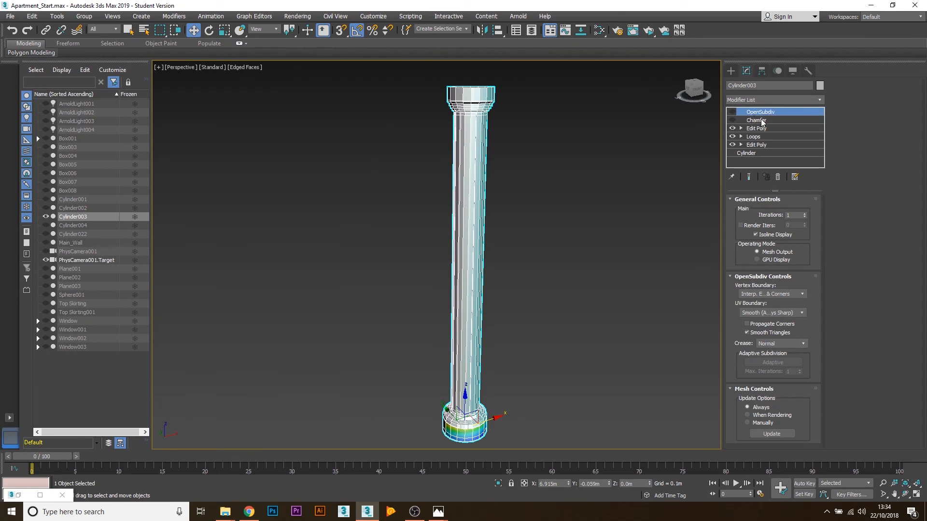
- Add an Unwrap UVW modifier above the column's upper Edit Poly and select all of the column's polygons
{"action": "left_click", "coordinate": [755, 128]}
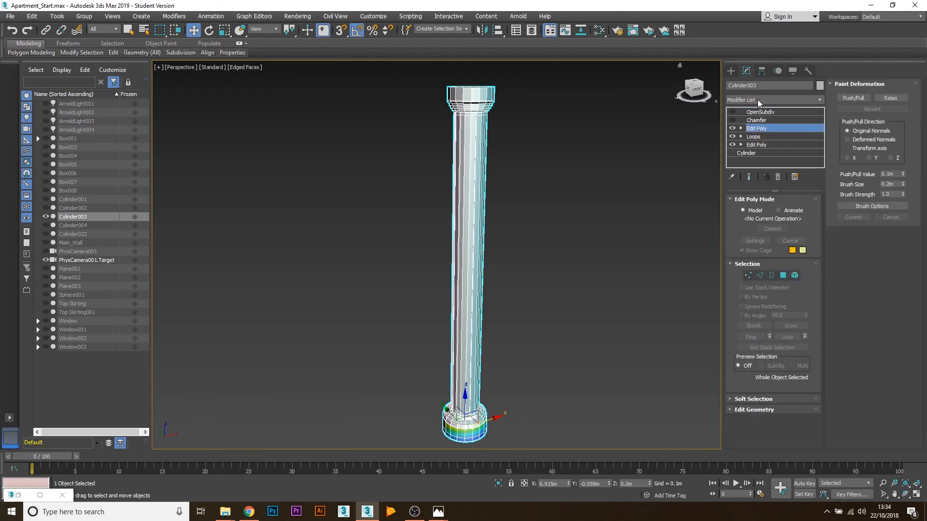
{"action": "left_click", "coordinate": [770, 99]}
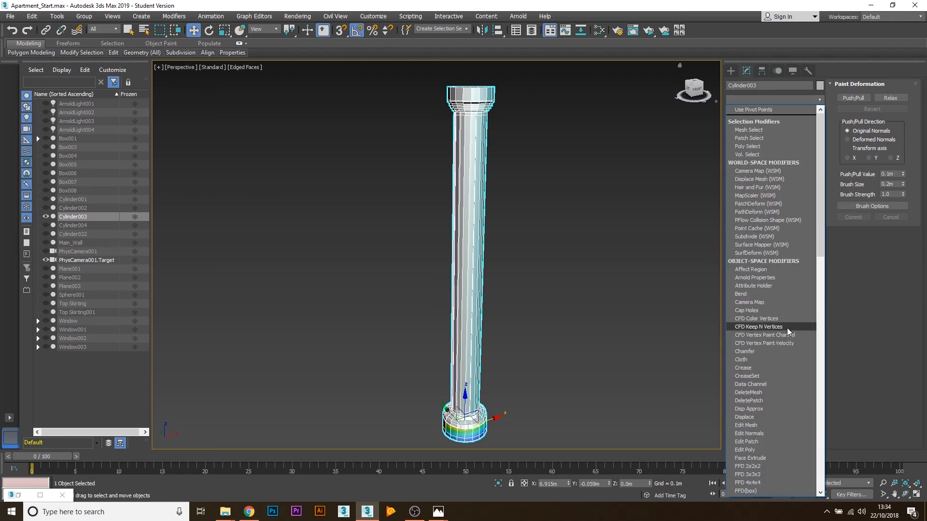
{"action": "key", "text": "u"}
{"action": "left_click", "coordinate": [761, 372]}
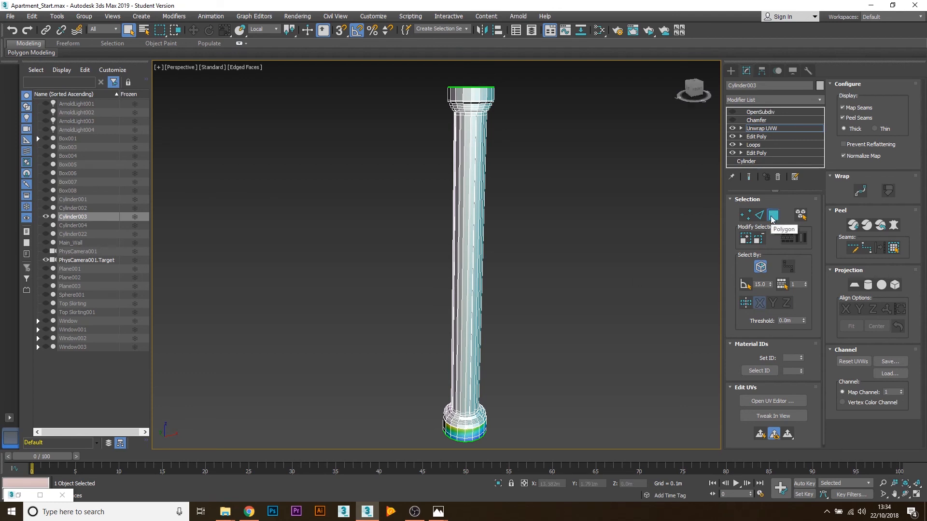
{"action": "left_click", "coordinate": [488, 191]}
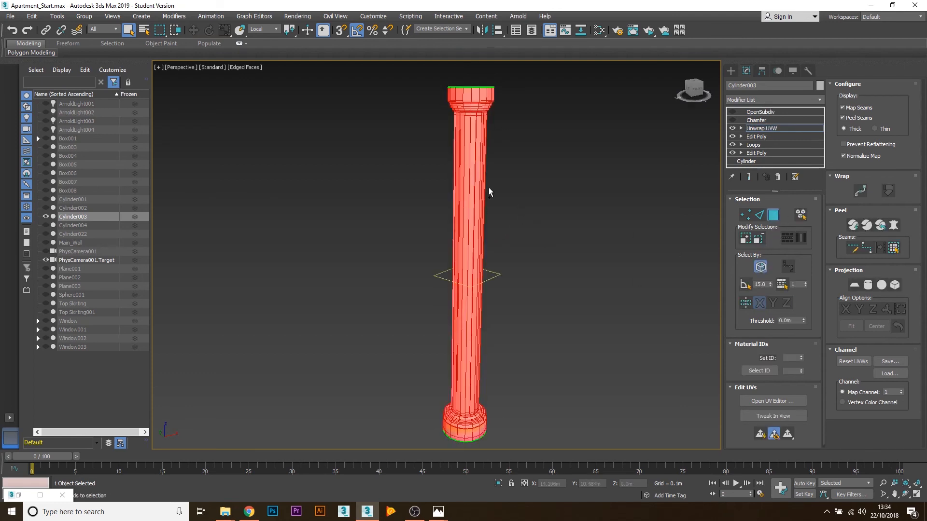
- Apply a cylindrical projection to the column's polygons and scale its gizmo down along the column's height
{"action": "left_click", "coordinate": [867, 286]}
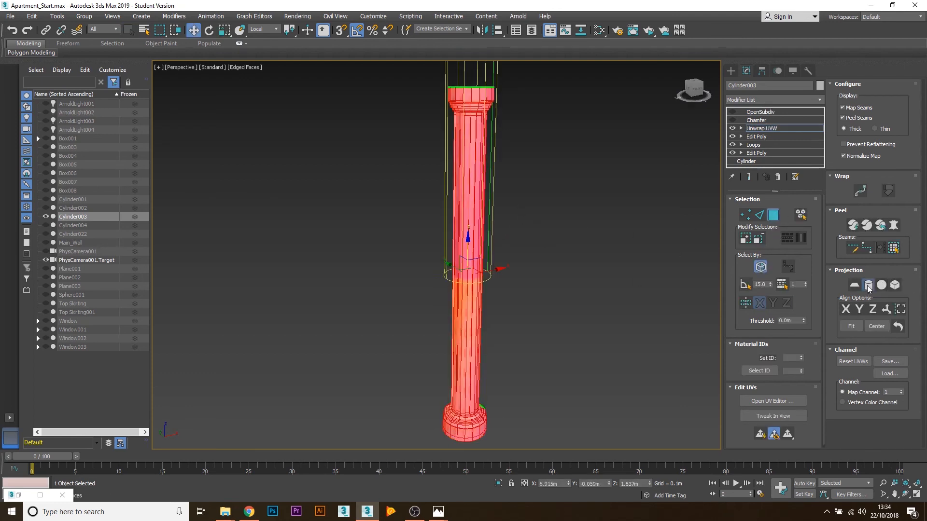
{"action": "scroll", "coordinate": [512, 297], "scroll_direction": "up", "scroll_amount": 2}
{"action": "middle_click_drag", "start_coordinate": [501, 288], "coordinate": [467, 240], "text": "alt"}
{"action": "scroll", "coordinate": [465, 247], "scroll_direction": "up", "scroll_amount": 4}
{"action": "scroll", "coordinate": [467, 240], "scroll_direction": "down", "scroll_amount": 3}
{"action": "scroll", "coordinate": [443, 205], "scroll_direction": "down", "scroll_amount": 3}
{"action": "key", "text": "r"}
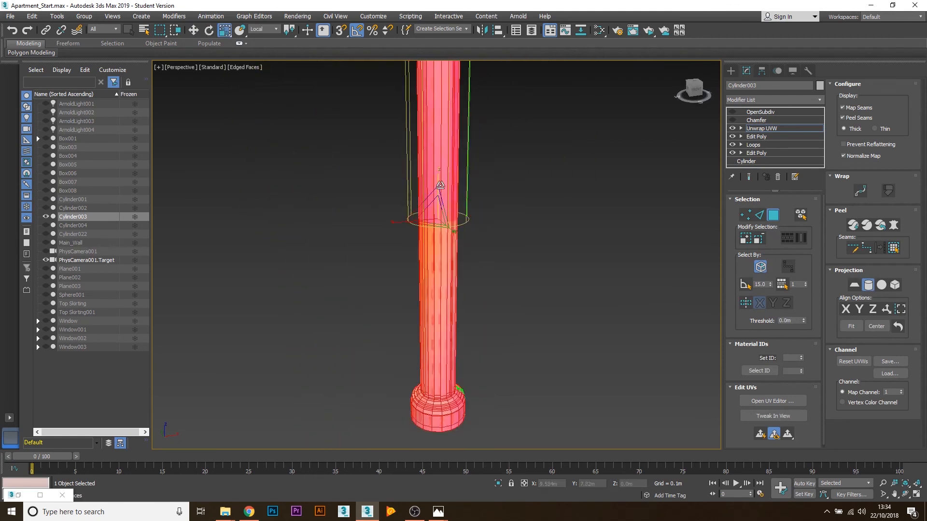
{"action": "left_click_drag", "start_coordinate": [438, 178], "coordinate": [447, 235]}
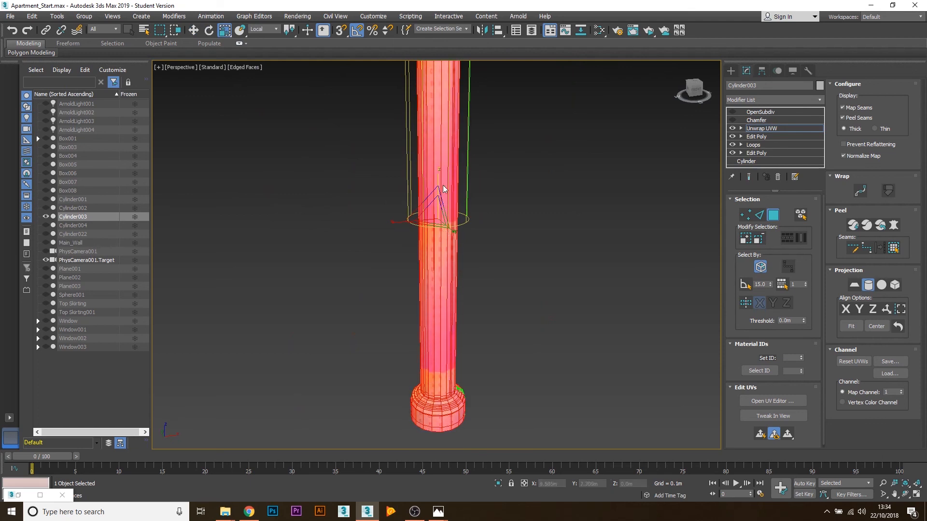
- Fine-tune the cylindrical gizmo's vertical scale while checking the proportions of the checker letters on the shaft
{"action": "scroll", "coordinate": [441, 159], "scroll_direction": "up", "scroll_amount": 4}
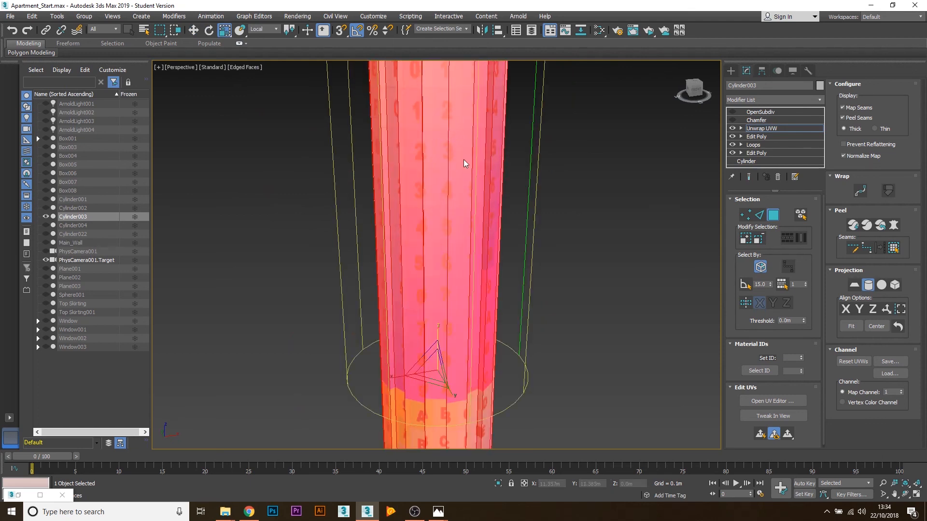
{"action": "middle_click_drag", "start_coordinate": [463, 160], "coordinate": [502, 196], "text": "alt"}
{"action": "scroll", "coordinate": [503, 196], "scroll_direction": "down", "scroll_amount": 2}
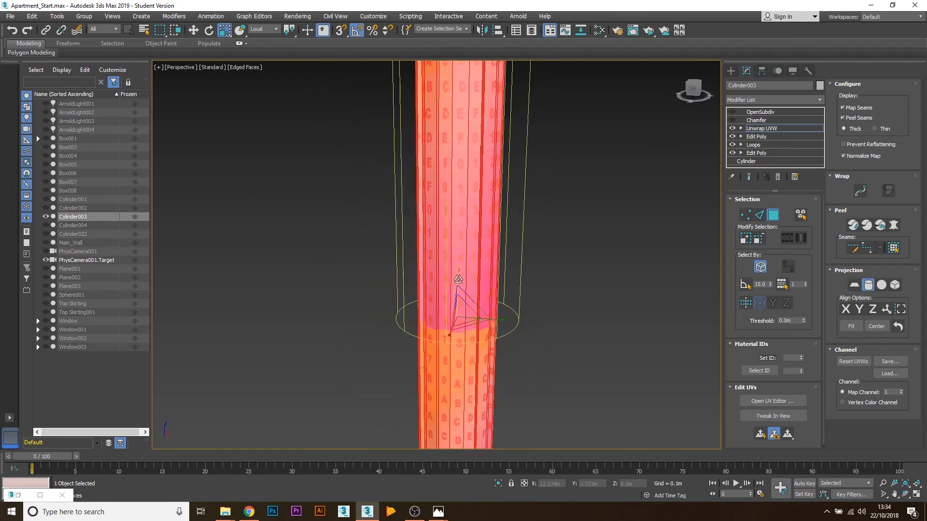
{"action": "left_click_drag", "start_coordinate": [458, 279], "coordinate": [460, 288]}
{"action": "middle_click_drag", "start_coordinate": [518, 333], "coordinate": [506, 326], "text": "alt"}
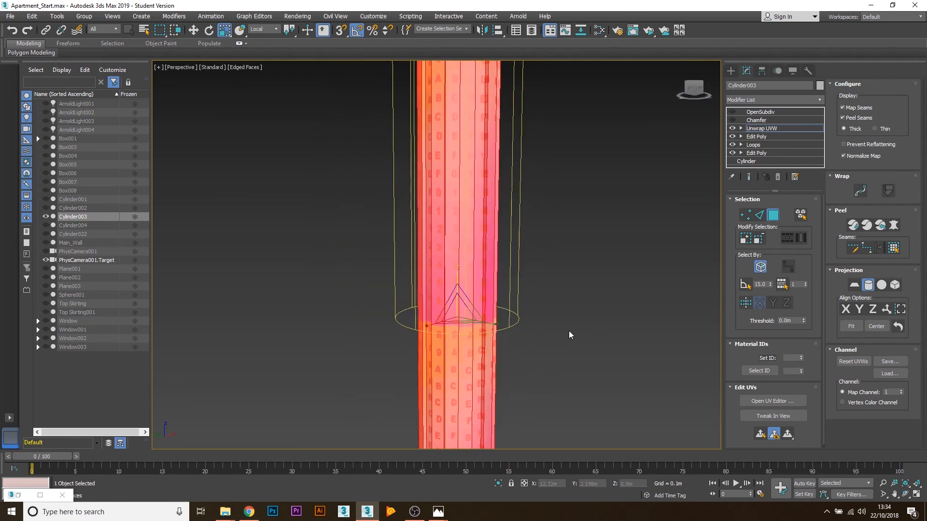
- Finish the polygon unwrap, turn the column's Chamfer and OpenSubdiv back on, and check the deselected column's checker
{"action": "left_click", "coordinate": [773, 216]}
{"action": "left_click", "coordinate": [644, 265]}
{"action": "middle_click_drag", "start_coordinate": [645, 264], "coordinate": [533, 280], "text": "alt"}
{"action": "left_click", "coordinate": [533, 280]}
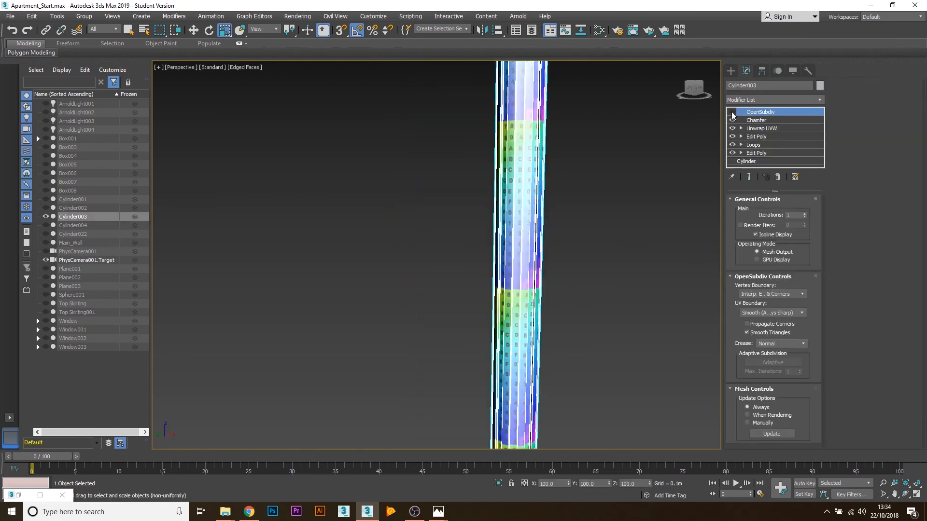
{"action": "left_click", "coordinate": [634, 188]}
{"action": "scroll", "coordinate": [616, 241], "scroll_direction": "up", "scroll_amount": 3}
{"action": "middle_click_drag", "start_coordinate": [606, 253], "coordinate": [503, 279]}
{"action": "scroll", "coordinate": [503, 279], "scroll_direction": "down", "scroll_amount": 3}
- Add a new Arnold Standard Surface material in an empty area of the material graph
{"action": "key", "text": "m"}
{"action": "middle_click_drag", "start_coordinate": [79, 284], "coordinate": [167, 264]}
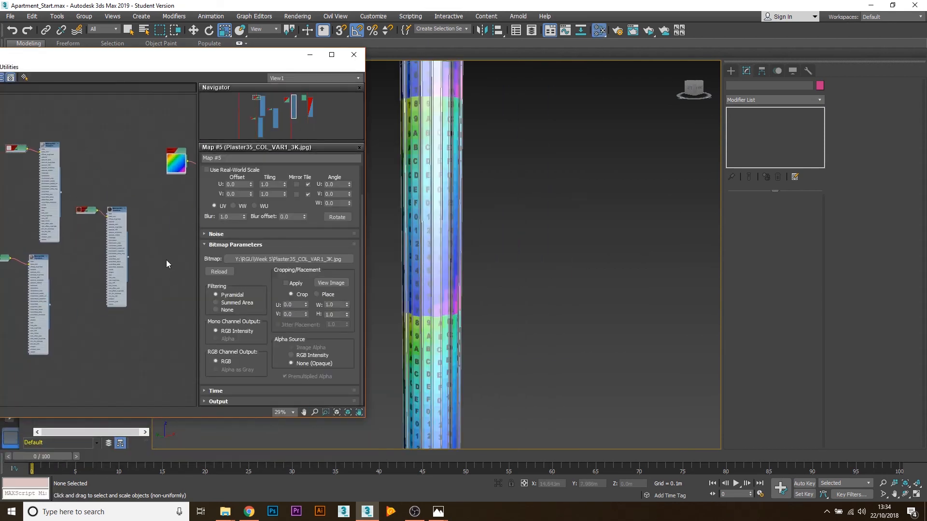
{"action": "left_click_drag", "start_coordinate": [135, 57], "coordinate": [270, 54]}
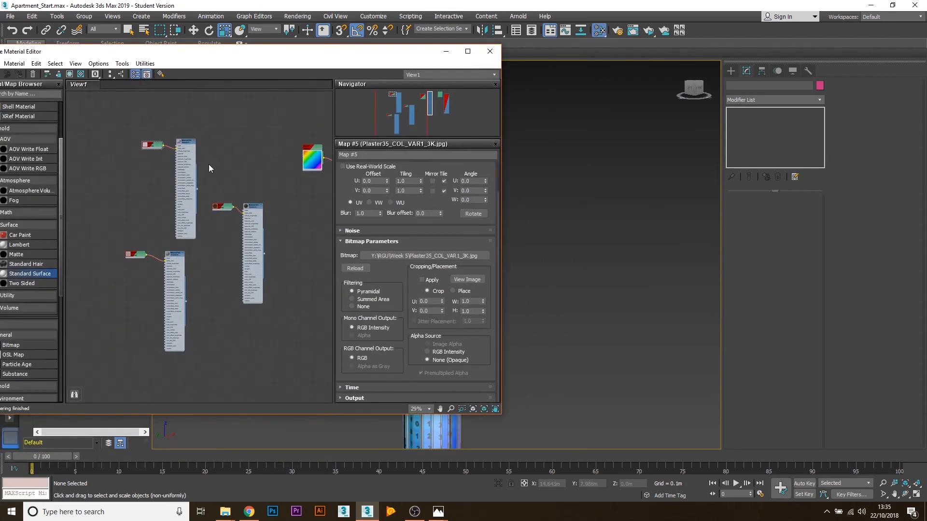
{"action": "middle_click_drag", "start_coordinate": [218, 247], "coordinate": [326, 264]}
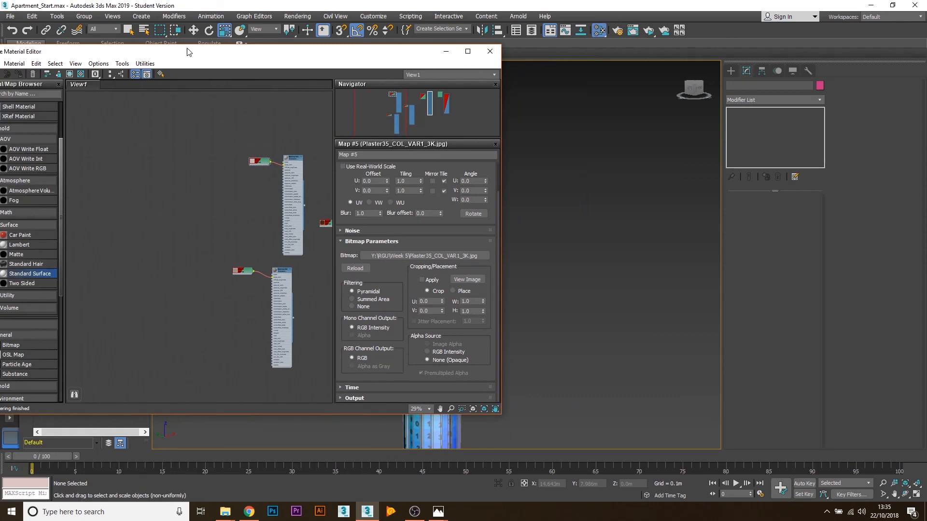
{"action": "left_click_drag", "start_coordinate": [188, 51], "coordinate": [320, 57]}
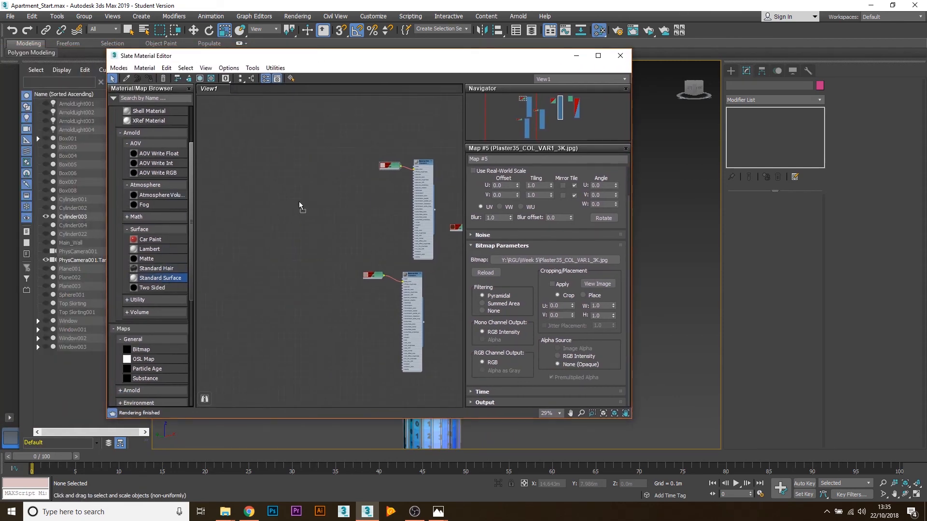
{"action": "left_click_drag", "start_coordinate": [347, 184], "coordinate": [328, 188]}
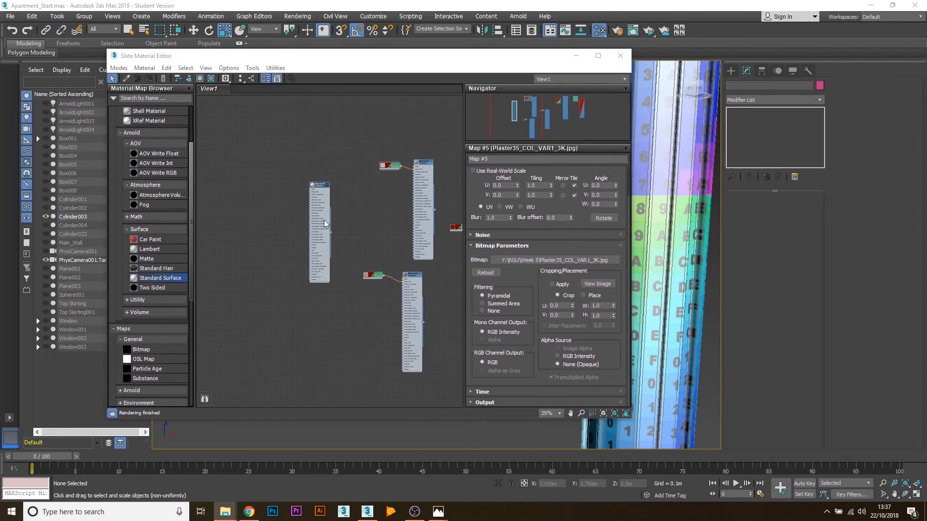
{"action": "scroll", "coordinate": [328, 188], "scroll_direction": "up", "scroll_amount": 5}
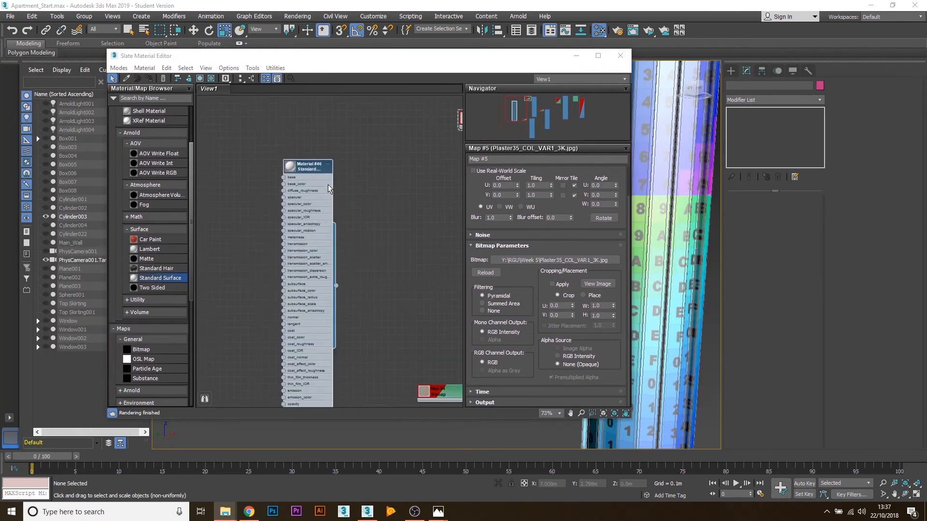
{"action": "scroll", "coordinate": [329, 188], "scroll_direction": "up", "scroll_amount": 1}
- Bring StoneMarbleCalacatta001_COL_3K.jpg from the Week 5 folder into the material graph and connect it to the new material's base_color
{"action": "left_click_drag", "start_coordinate": [926, 289], "coordinate": [318, 91]}
{"action": "left_click", "coordinate": [625, 293]}
{"action": "left_click", "coordinate": [671, 235]}
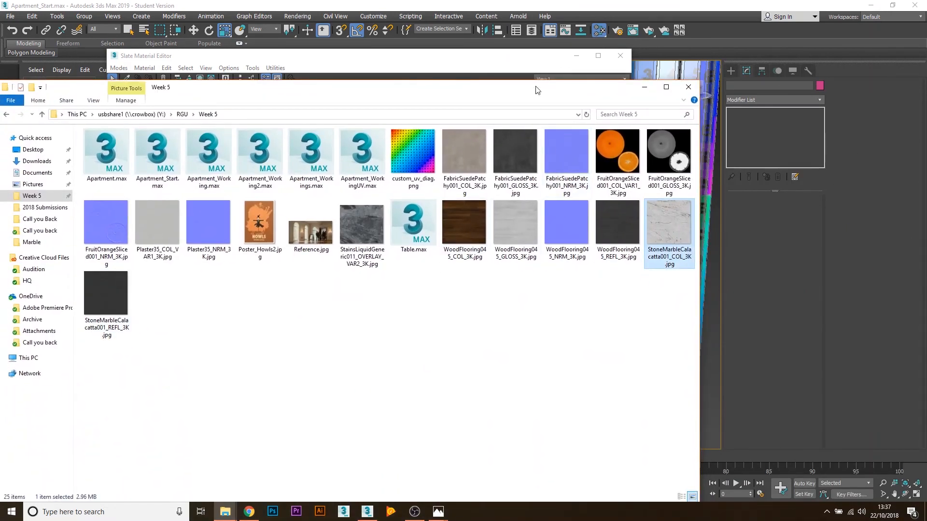
{"action": "left_click_drag", "start_coordinate": [479, 103], "coordinate": [382, 339]}
{"action": "left_click_drag", "start_coordinate": [575, 460], "coordinate": [337, 167]}
{"action": "left_click", "coordinate": [548, 323]}
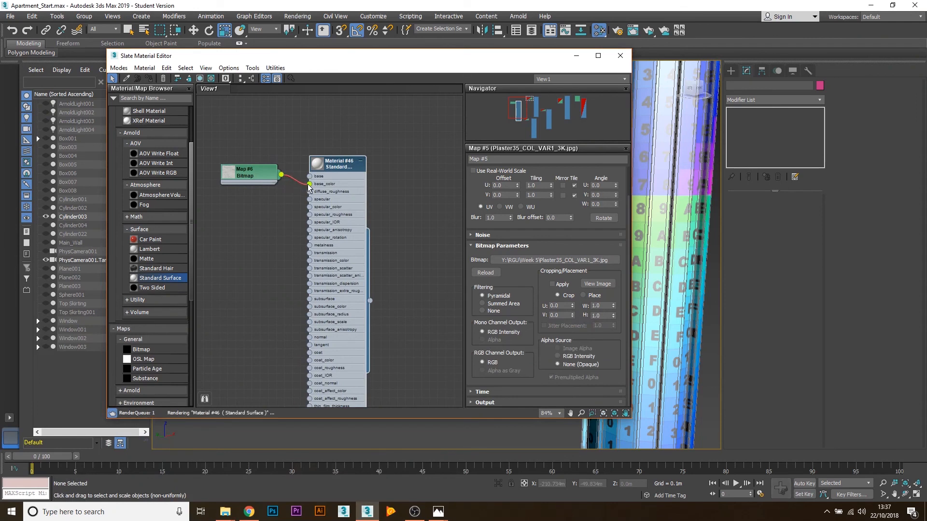
{"action": "left_click", "coordinate": [248, 172]}
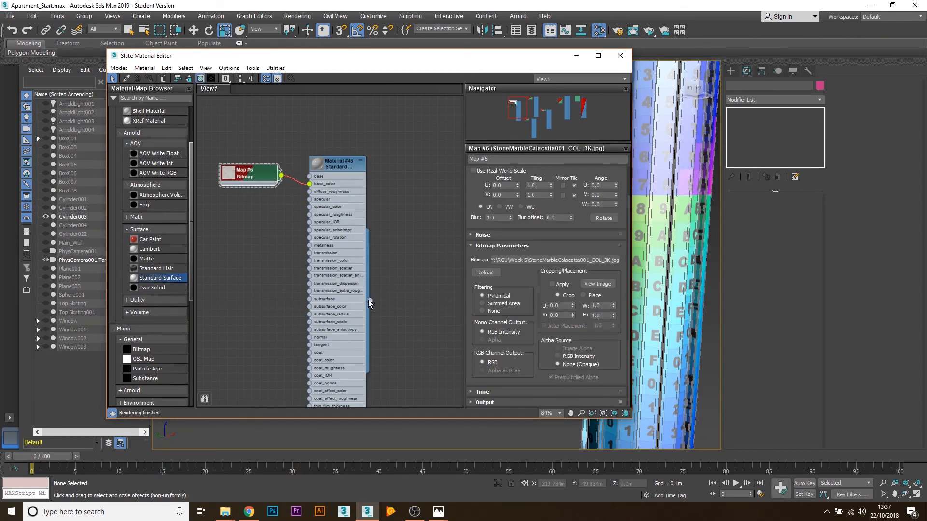
- Assign the marble material to the isolated column and inspect the veining along its shaft
{"action": "left_click_drag", "start_coordinate": [456, 287], "coordinate": [639, 237]}
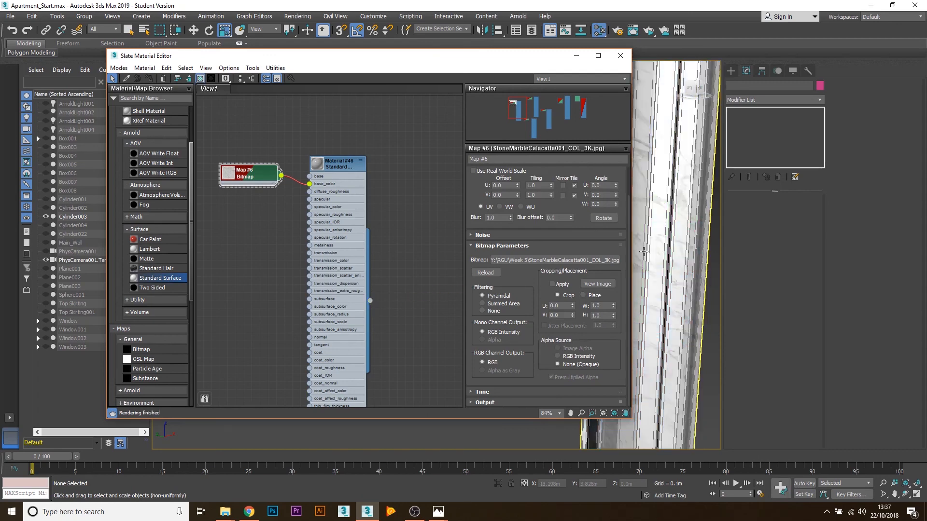
{"action": "left_click", "coordinate": [576, 56]}
{"action": "key", "text": "z"}
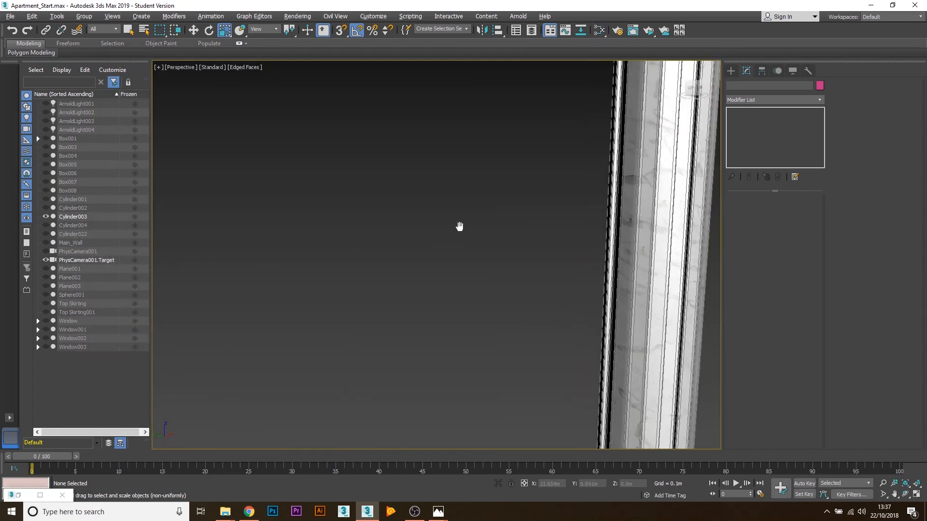
{"action": "scroll", "coordinate": [493, 238], "scroll_direction": "up", "scroll_amount": 6}
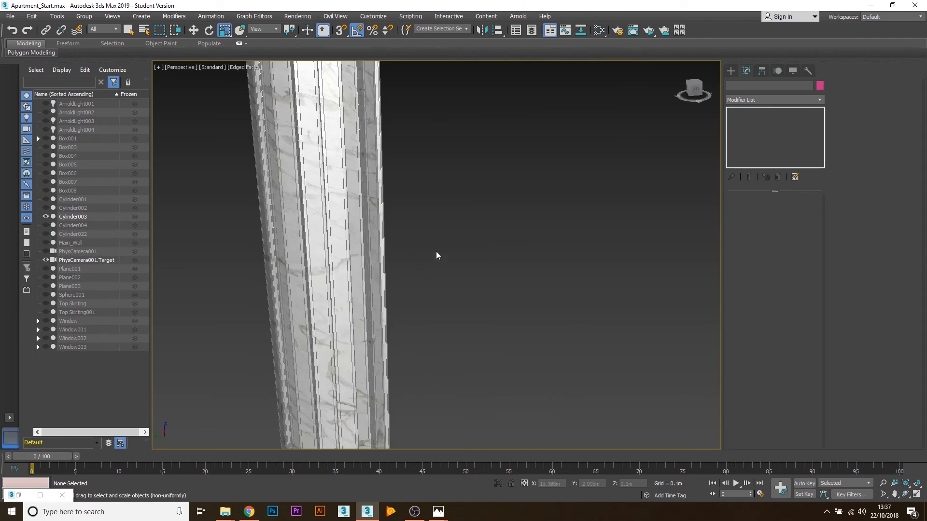
{"action": "scroll", "coordinate": [436, 255], "scroll_direction": "down", "scroll_amount": 5}
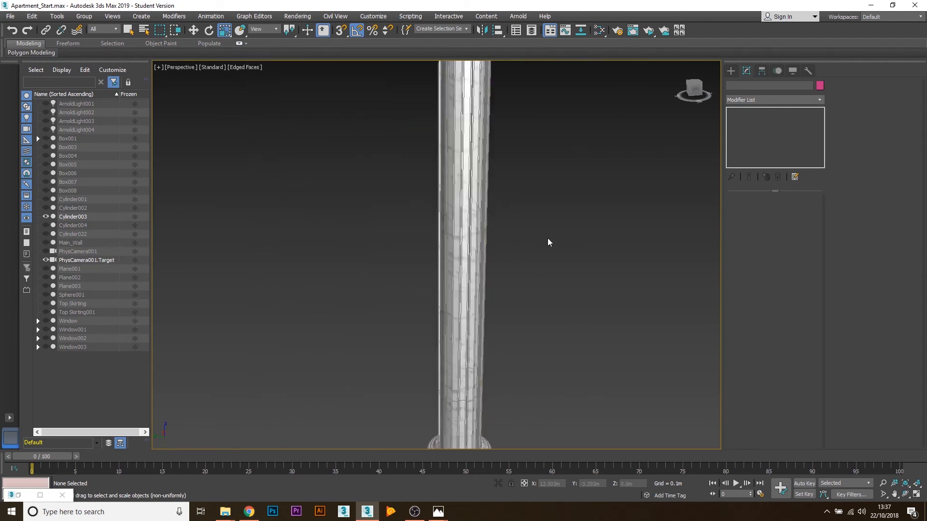
- Unhide all scene objects and select the marble column in the room's corner
{"action": "right_click", "coordinate": [547, 242]}
{"action": "left_click", "coordinate": [563, 202]}
{"action": "scroll", "coordinate": [389, 270], "scroll_direction": "down", "scroll_amount": 8}
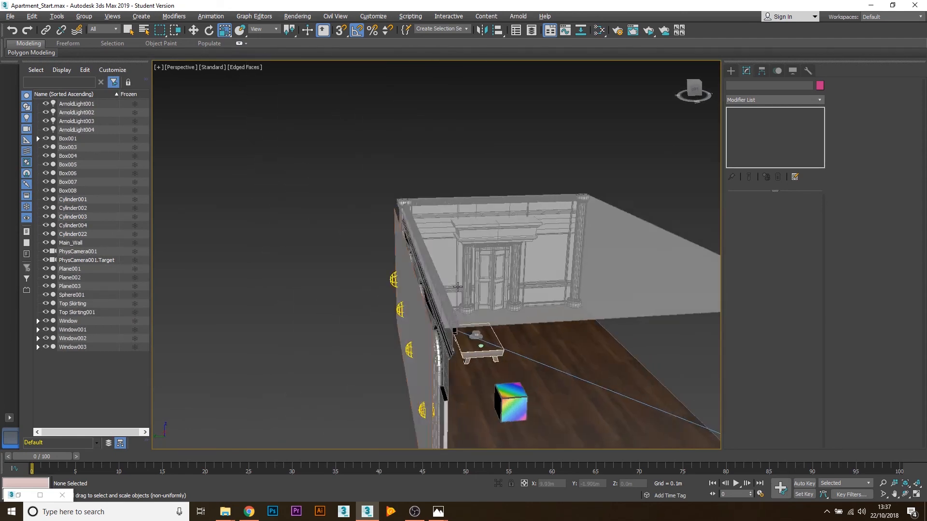
{"action": "middle_click_drag", "start_coordinate": [458, 286], "coordinate": [454, 270], "text": "alt"}
{"action": "scroll", "coordinate": [453, 270], "scroll_direction": "up", "scroll_amount": 8}
{"action": "left_click", "coordinate": [449, 257]}
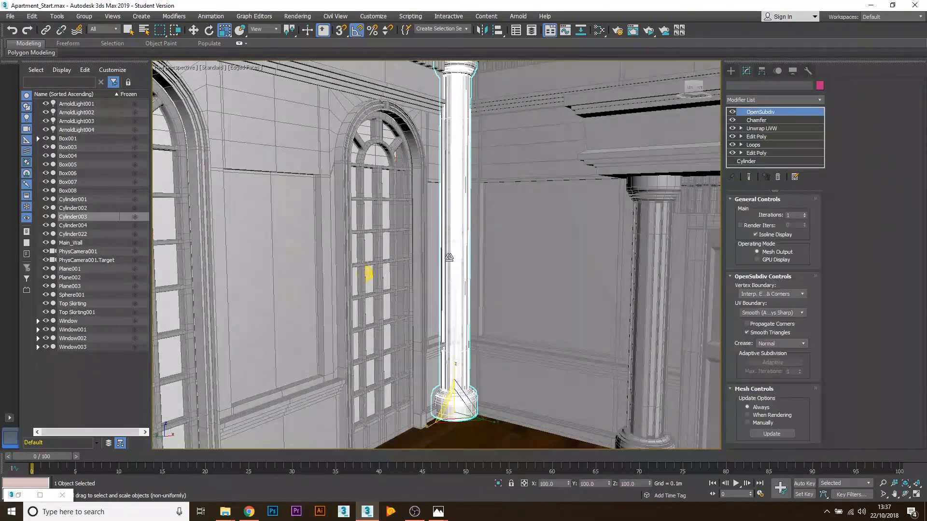
- Examine the wall panelling and the columns flanking the doorway in relation to the corner column
{"action": "left_click", "coordinate": [527, 294]}
{"action": "middle_click_drag", "start_coordinate": [589, 281], "coordinate": [544, 274]}
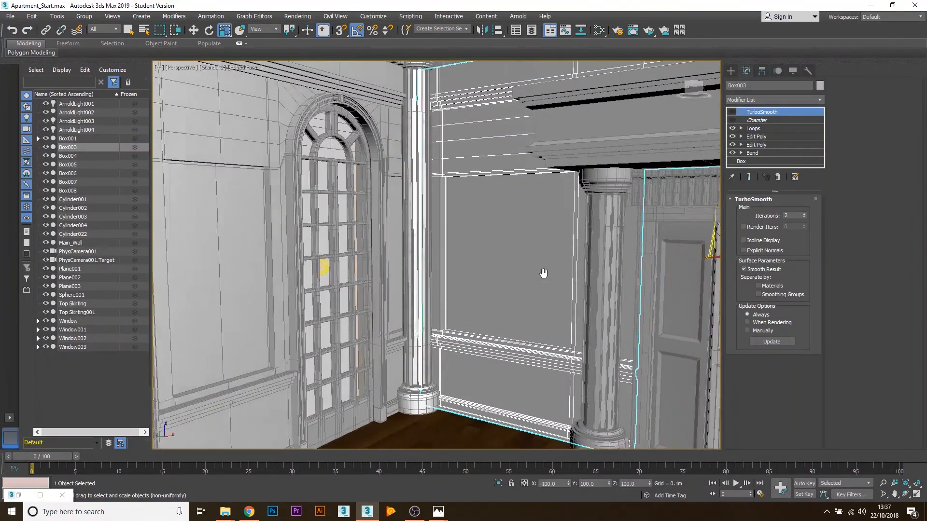
{"action": "scroll", "coordinate": [543, 273], "scroll_direction": "down", "scroll_amount": 6}
{"action": "left_click", "coordinate": [489, 261]}
{"action": "middle_click_drag", "start_coordinate": [489, 261], "coordinate": [474, 224], "text": "alt"}
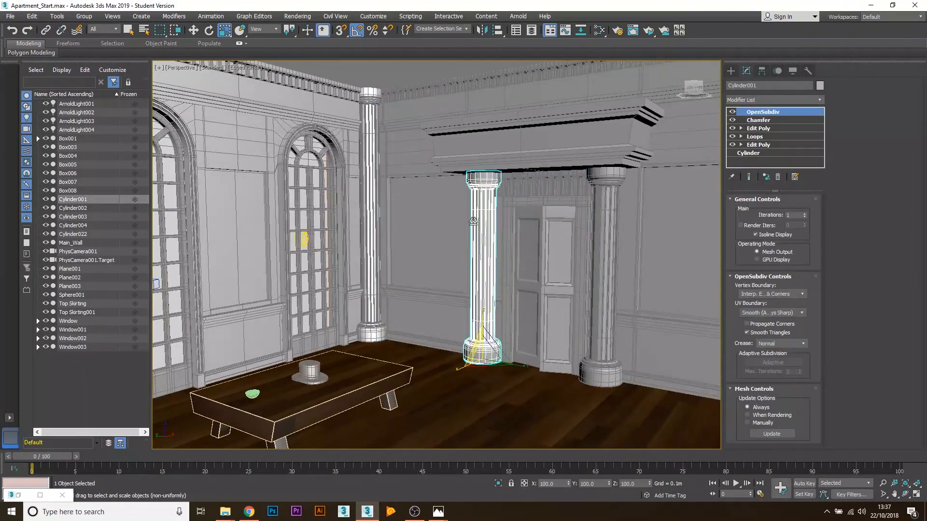
{"action": "left_click", "coordinate": [611, 212]}
{"action": "left_click", "coordinate": [483, 225]}
{"action": "left_click", "coordinate": [426, 222]}
{"action": "middle_click_drag", "start_coordinate": [299, 196], "coordinate": [393, 232]}
{"action": "left_click", "coordinate": [593, 273]}
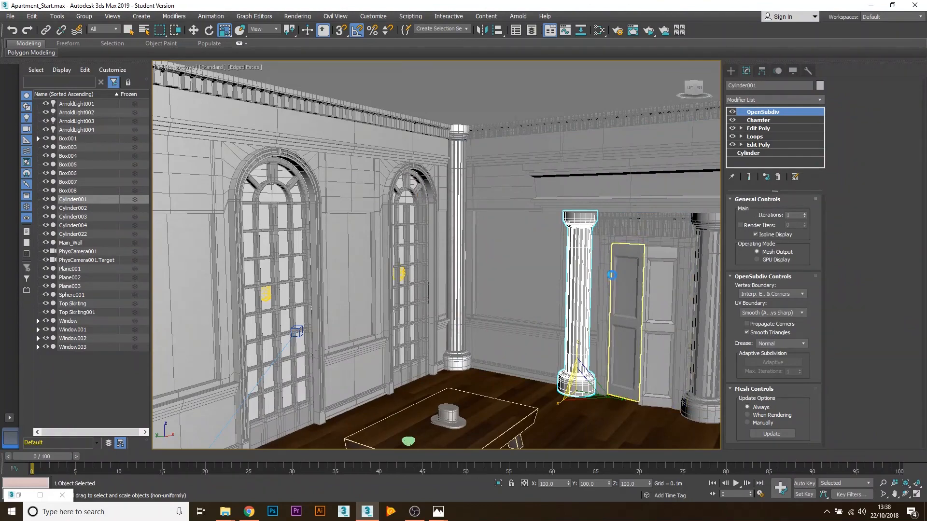
- Select the panelled door leaf between the columns and examine its panels and the surrounding room
{"action": "left_click", "coordinate": [612, 276]}
{"action": "middle_click_drag", "start_coordinate": [620, 289], "coordinate": [615, 289]}
{"action": "scroll", "coordinate": [615, 288], "scroll_direction": "up", "scroll_amount": 10}
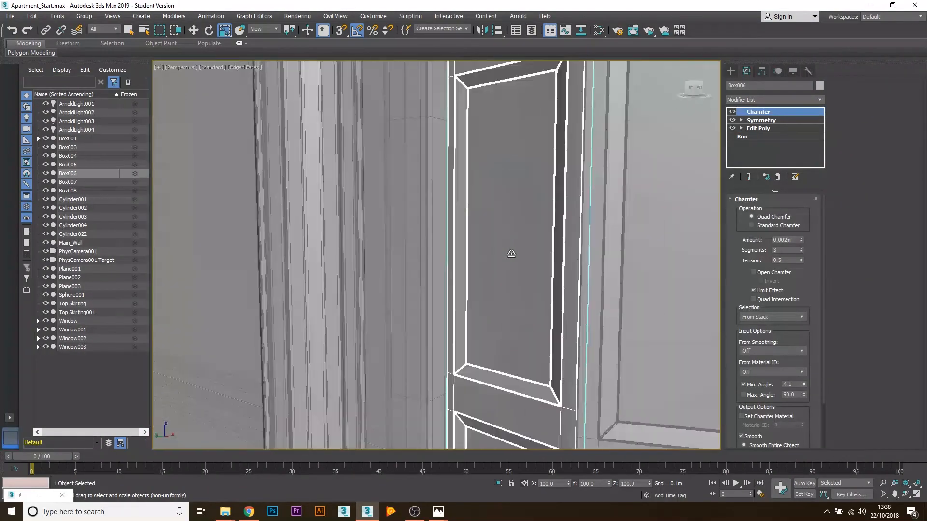
{"action": "scroll", "coordinate": [509, 279], "scroll_direction": "down", "scroll_amount": 5}
{"action": "middle_click_drag", "start_coordinate": [509, 279], "coordinate": [515, 311], "text": "alt"}
{"action": "scroll", "coordinate": [510, 305], "scroll_direction": "down", "scroll_amount": 8}
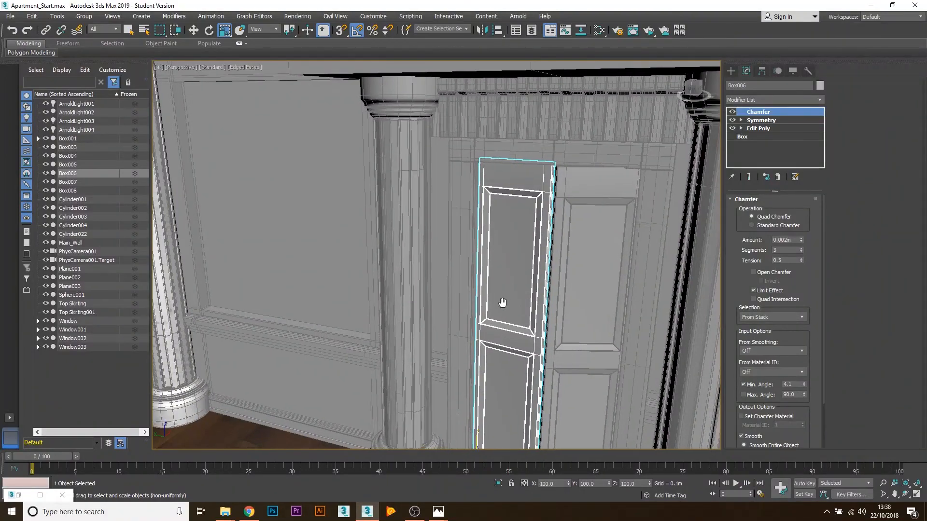
{"action": "scroll", "coordinate": [506, 240], "scroll_direction": "down", "scroll_amount": 4}
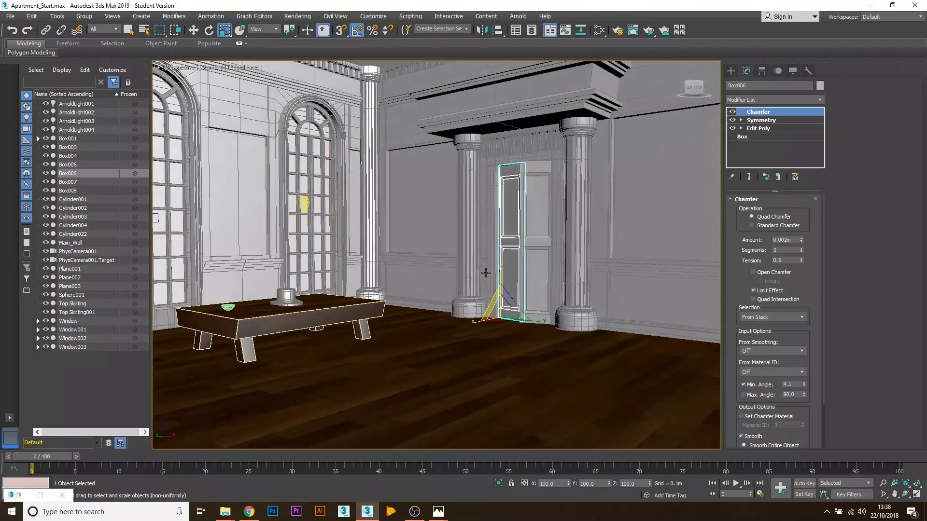
{"action": "middle_click_drag", "start_coordinate": [386, 308], "coordinate": [505, 280]}
{"action": "scroll", "coordinate": [529, 303], "scroll_direction": "down", "scroll_amount": 5}
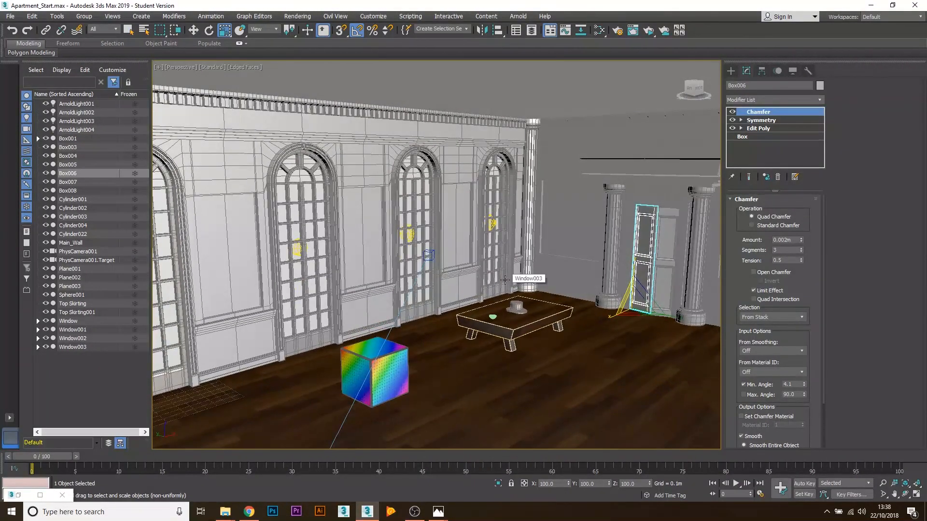